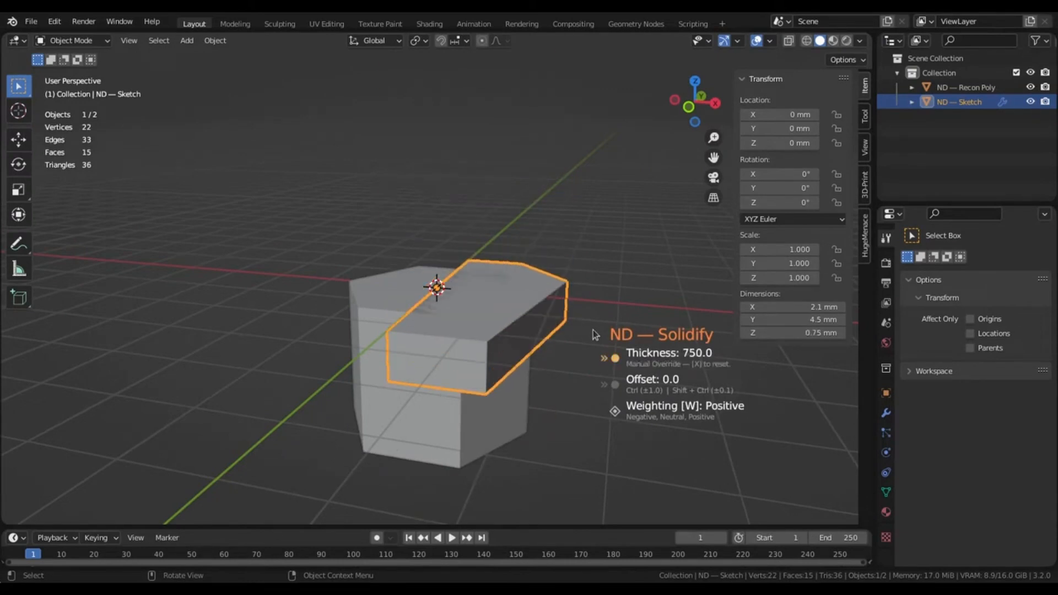
Apply the 0.75 mm Solidify thickness to the hexagonal plate and shift the hexagonal base below it along Z.
click(595, 334)
middle_drag(380, 336, 455, 394)
click(446, 416)
key(g)
key(z)
click(524, 289)
mouse_move(485, 182)
middle_down()
mouse_move(566, 188)
mouse_move(524, 348)
mouse_move(484, 266)
middle_up()
click(566, 188)
key(alt+a)
Start a new ND sketch in the right orthographic view and move its first vertex along Y, beyond the plate's positive-Y end.
key(n)
key(KP_3)
shift+middle_drag(599, 313, 721, 348)
key(shift+2)
key(g)
key(y)
click(851, 336)
Extrude the vertex into a six-point wing side profile with a short flat tip high on the negative-Y side, ending on the Y axis.
scroll(647, 460, down, 2)
key(e)
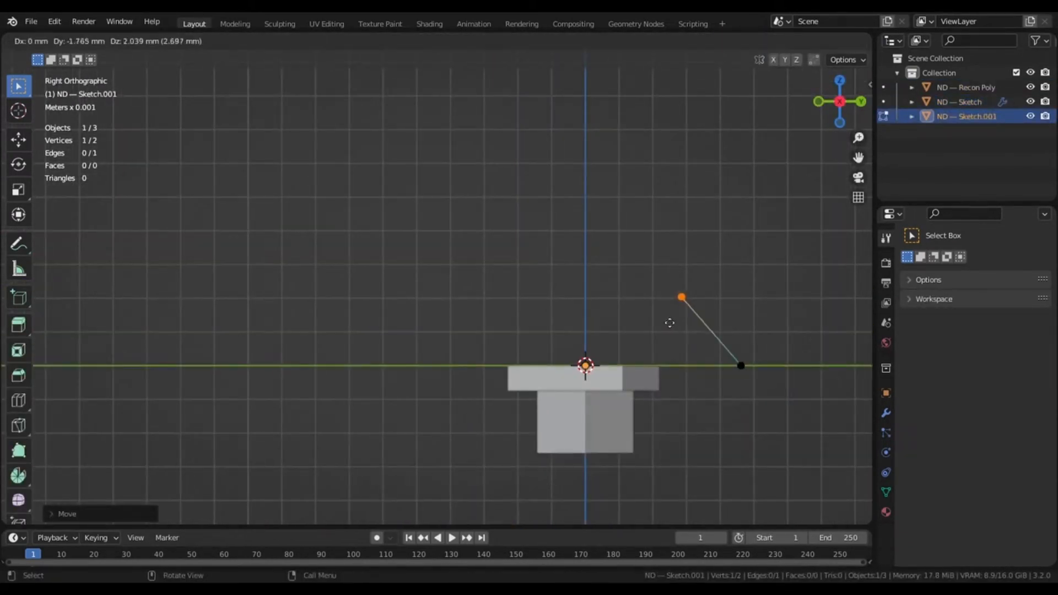
click(666, 321)
key(e)
click(265, 132)
key(e)
key(y)
click(221, 157)
click(467, 417)
key(n)
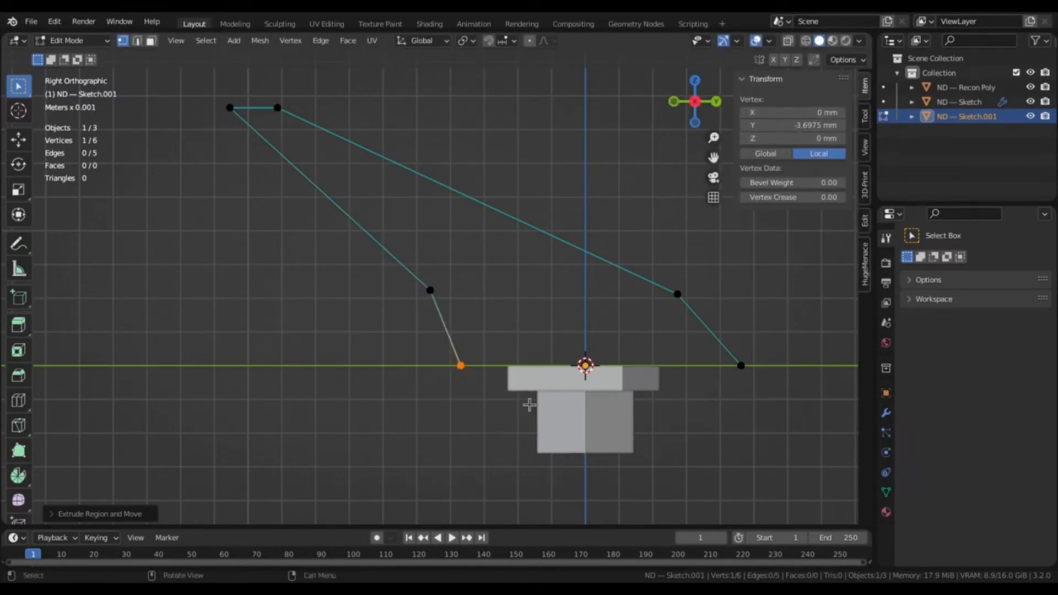
Fill the six-vertex wing outline with a face.
key(a)
key(f)
key(Tab)
Solidify the wing profile with a thickness of 2 mm.
key(f)
middle_drag(439, 281, 417, 384)
click(571, 229)
click(469, 331)
mouse_move(441, 199)
middle_down()
mouse_move(572, 233)
mouse_move(441, 198)
middle_up()
click(886, 413)
double_click(995, 342)
text(2)
key(Return)
Reposition the wing's tip vertex and slide the two lower vertices on the negative-Y side along Y.
middle_drag(656, 403, 634, 380)
key(Tab)
key(KP_3)
drag(264, 139, 304, 182)
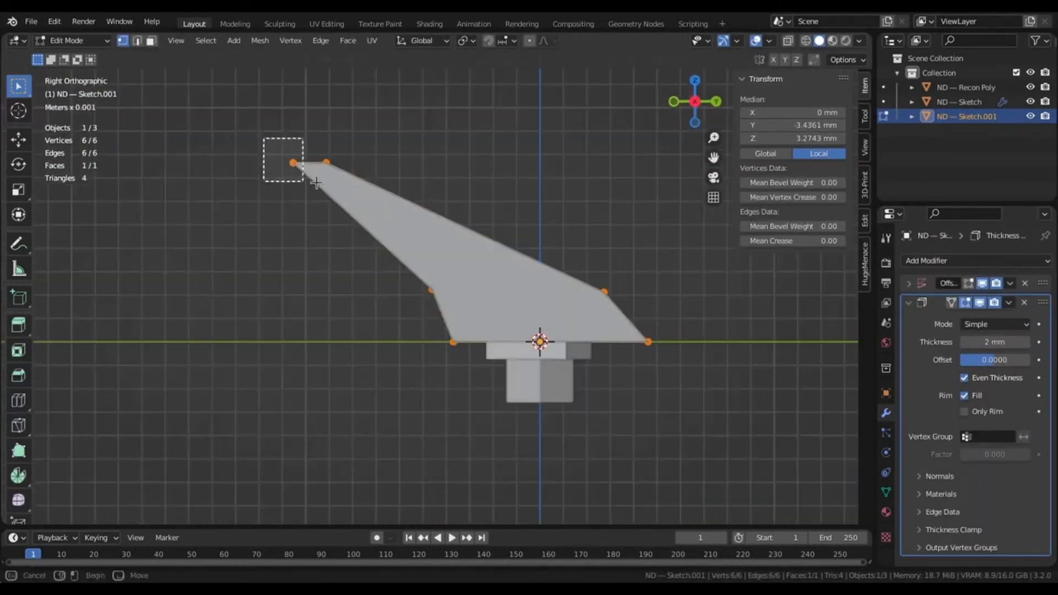
key(g)
drag(405, 270, 477, 361)
key(g)
key(y)
click(430, 380)
key(Tab)
Add a uniform ND lattice with 2 U, 2 V and 2 W points around the wing.
key(shift+2)
click(627, 320)
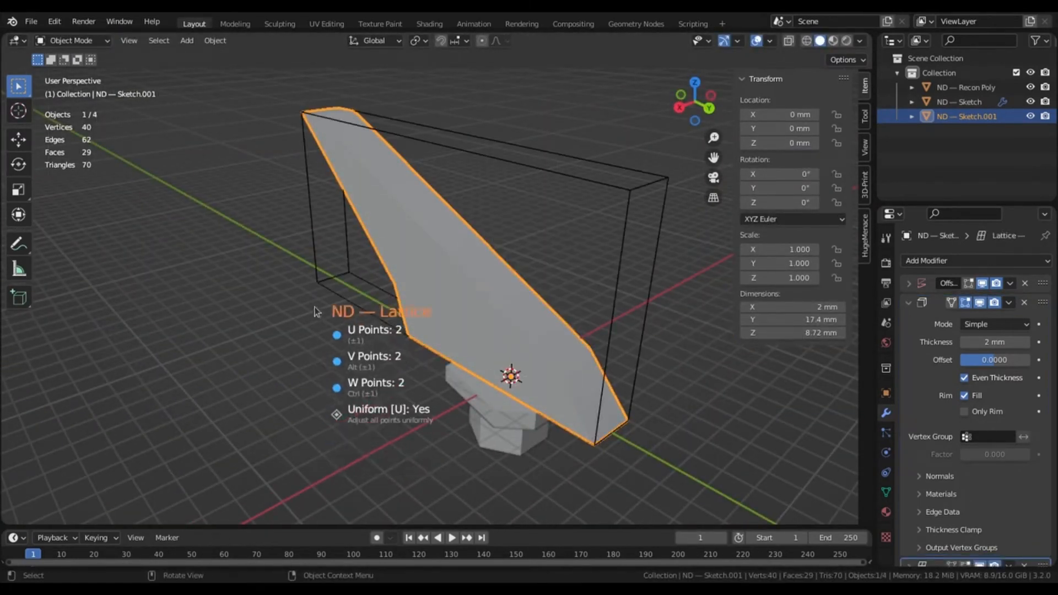
click(314, 309)
Scale the lattice's four upper points along X to taper the wing towards its upper edge.
key(Tab)
drag(265, 83, 689, 226)
key(s)
key(x)
click(399, 208)
key(Tab)
Rescale the lattice's upper points along X and hide the lattice.
key(alt+a)
mouse_move(178, 268)
middle_down()
mouse_move(192, 266)
mouse_move(138, 262)
middle_up()
key(Tab)
key(s)
key(x)
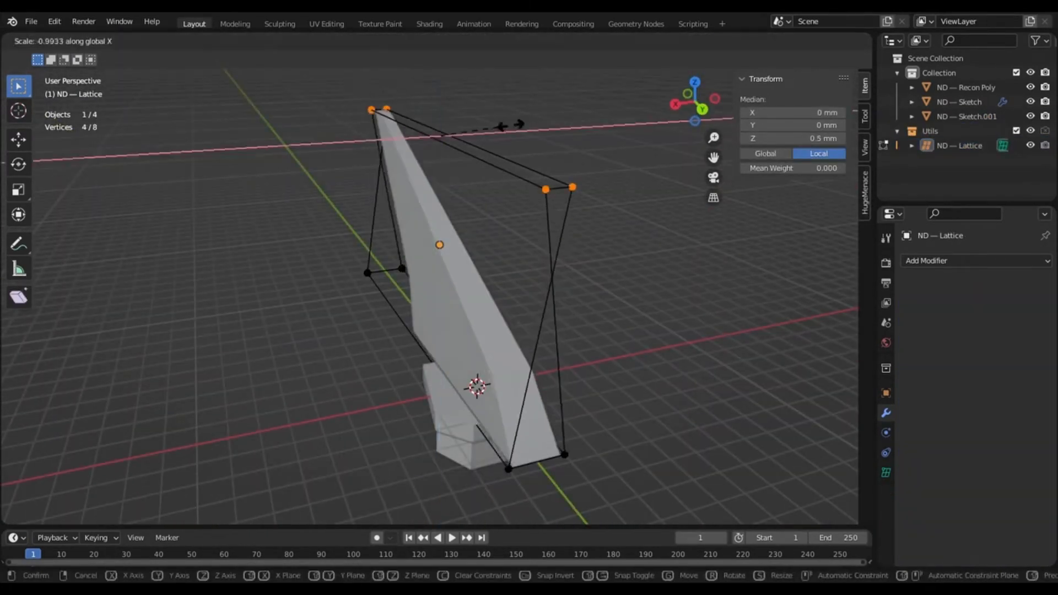
click(510, 122)
key(Tab)
key(h)
middle_drag(510, 181, 595, 165)
click(508, 232)
key(alt+a)
Start another ND sketch in the right view, placing its vertex on the positive-Y slope at about Y 3.8 mm, Z 1.2 mm, with X-ray on.
middle_drag(645, 270, 576, 282)
key(KP_3)
click(467, 41)
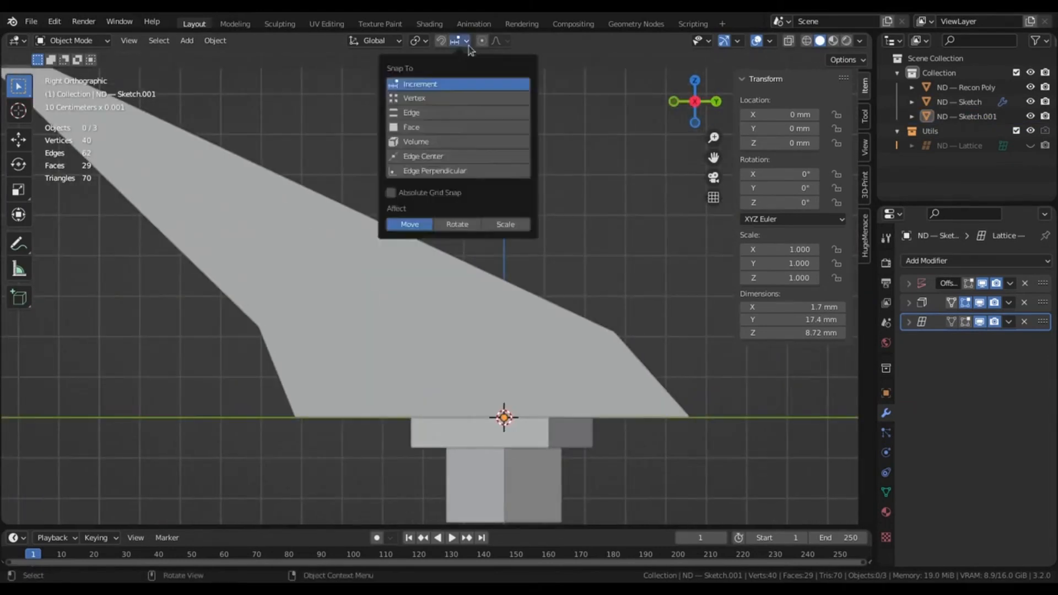
key(2)
key(ctrl+z)
key(shift+2)
click(474, 220)
click(658, 369)
key(alt+z)
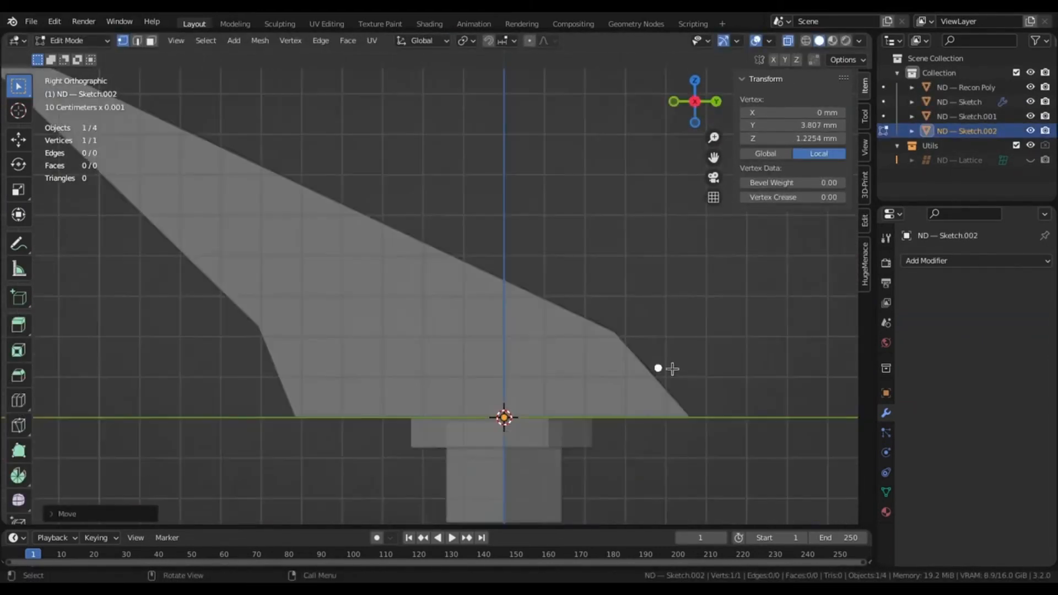
Extrude the vertex along Y, diagonally upward and along Y again to draw a stepped line across the lower wing.
key(e)
key(y)
click(491, 368)
key(e)
click(452, 331)
key(e)
key(y)
click(254, 332)
Profile-extrude the stepped line about 3.8 mm along X into a sheet crossing the wing.
middle_drag(684, 344, 640, 377)
key(Tab)
key(f)
click(639, 376)
scroll(567, 212, up, 4)
click(567, 212)
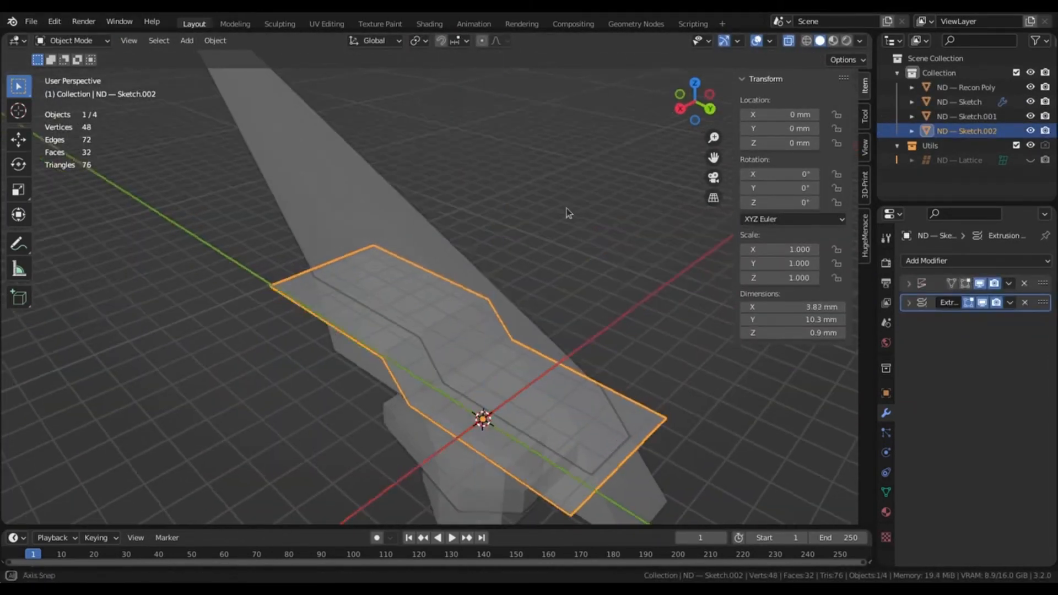
Give the stepped sheet thickness with ND Solidify.
key(f)
click(584, 203)
middle_drag(567, 213, 496, 187)
scroll(583, 204, up, 2)
key(f)
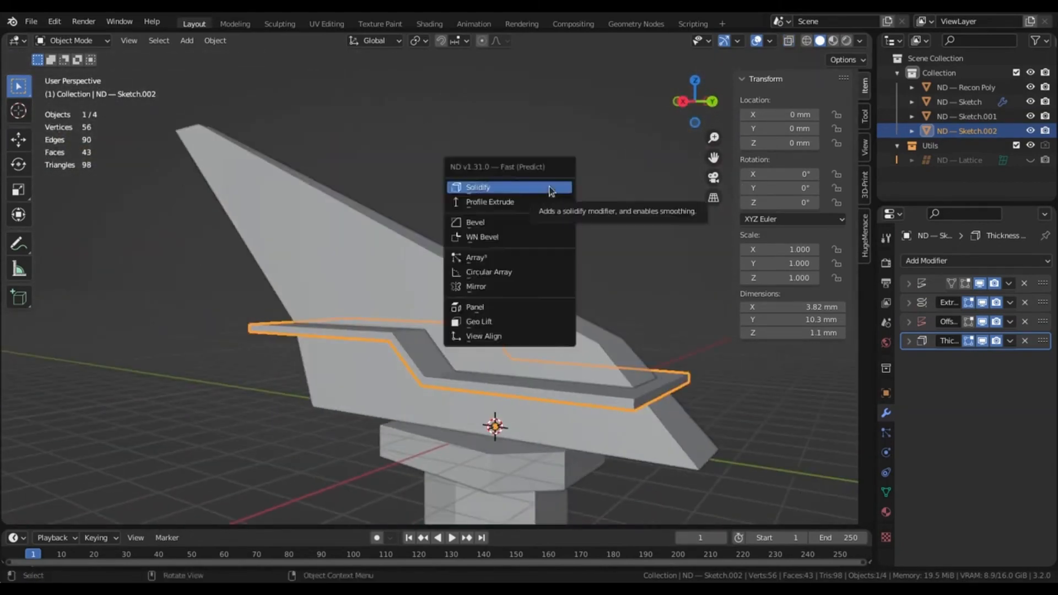
click(496, 187)
shift+click(563, 201)
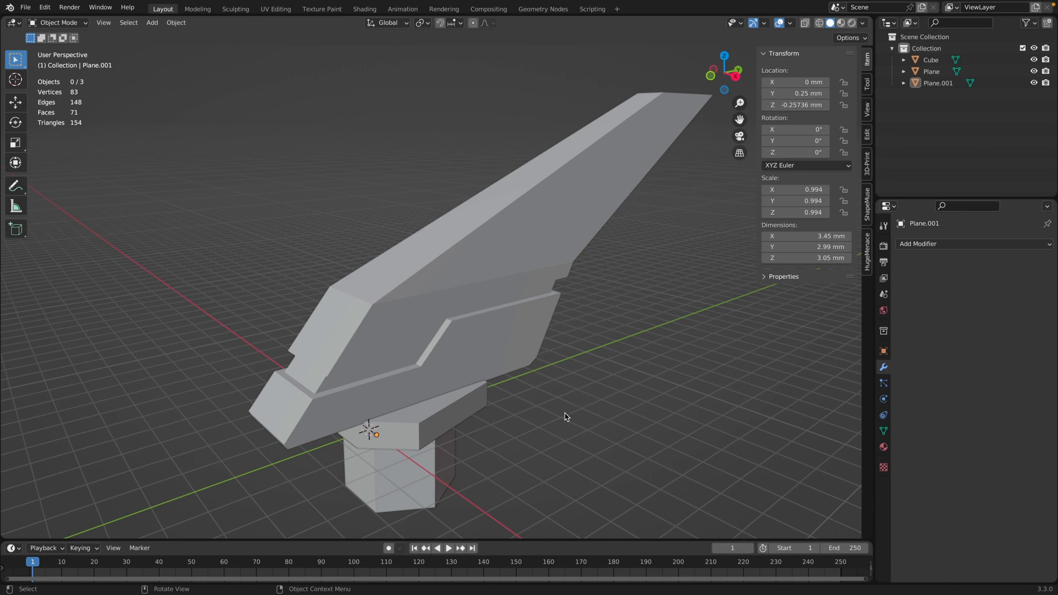
Examine the completed wing model and its hexagonal base from below and from both sides.
middle_drag(552, 405, 555, 364)
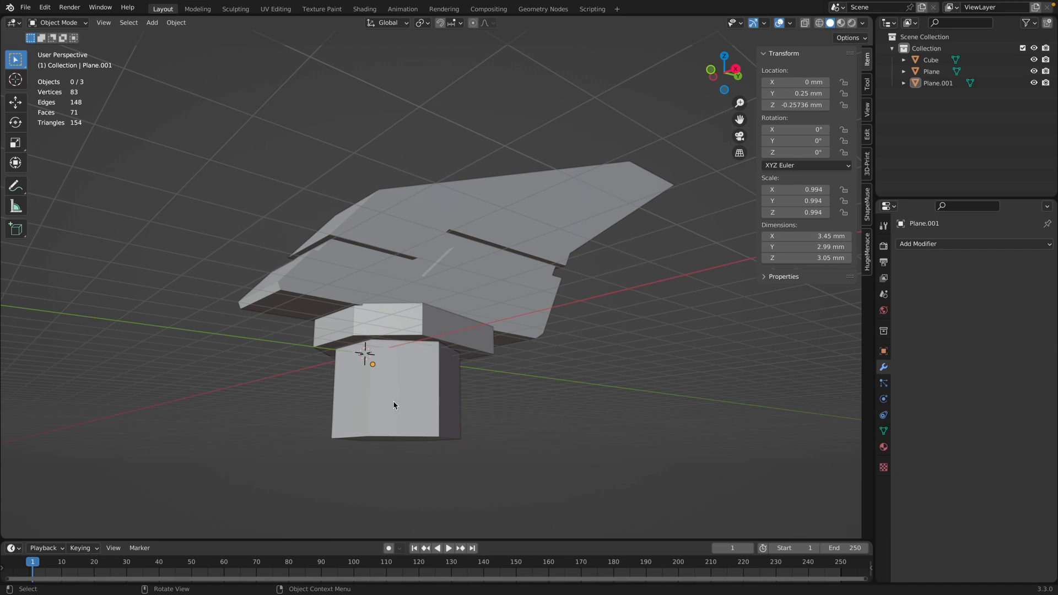
middle_drag(468, 413, 382, 260)
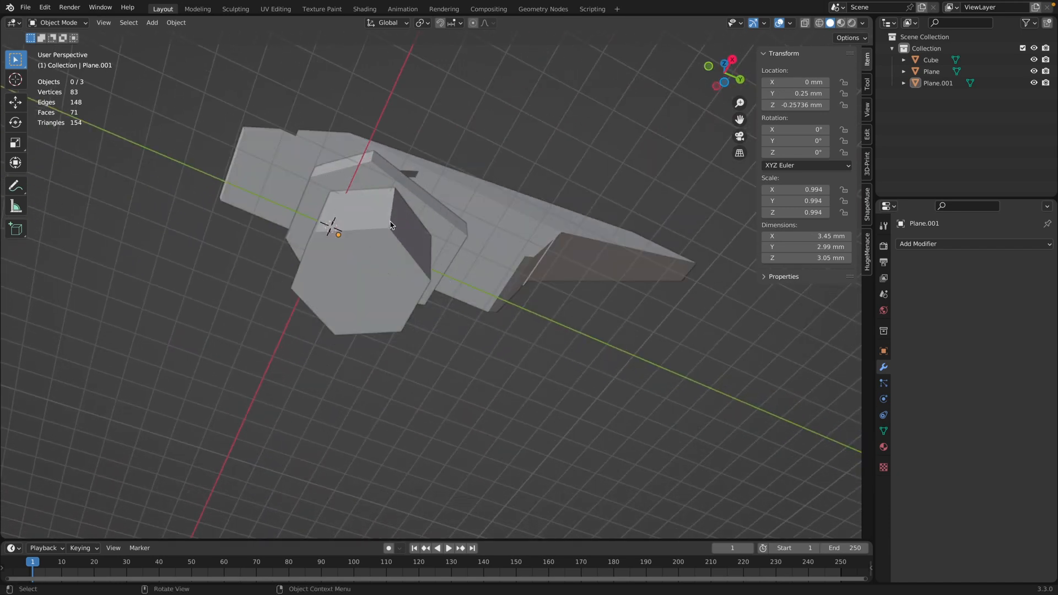
middle_drag(578, 345, 565, 392)
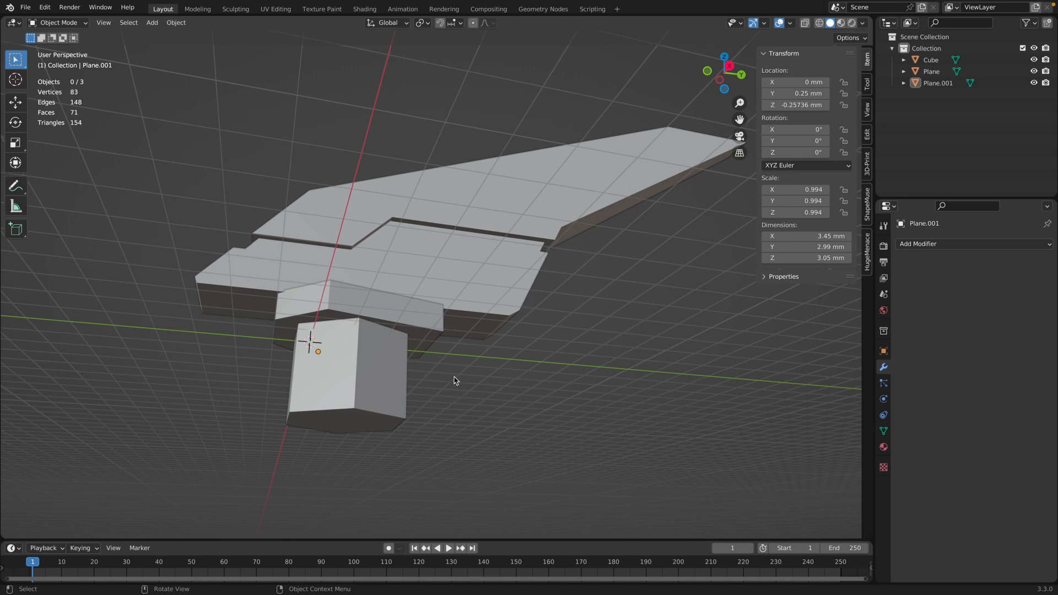
middle_drag(456, 365, 451, 402)
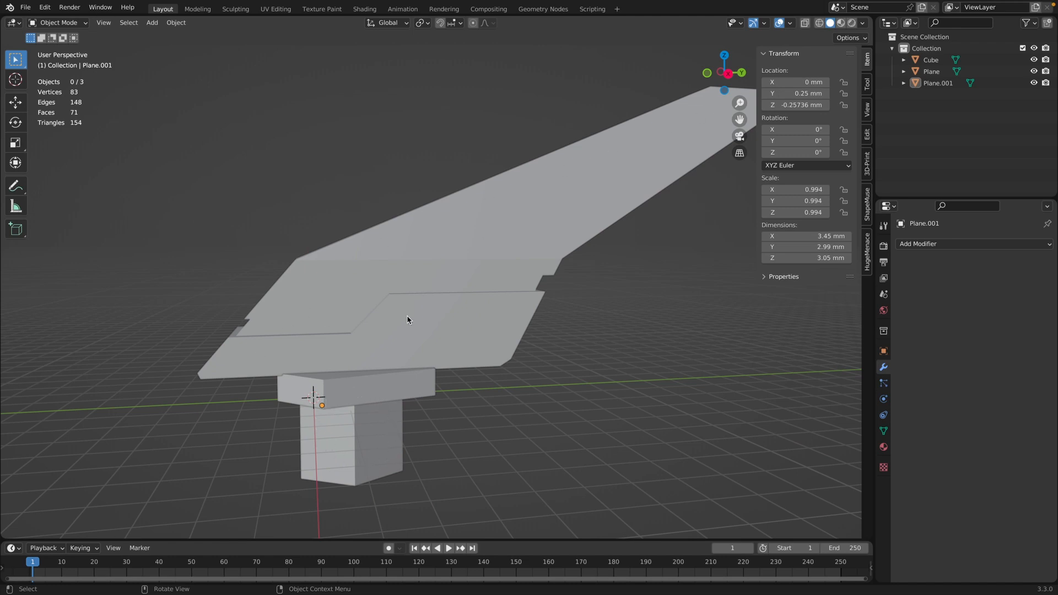
middle_drag(484, 463, 683, 409)
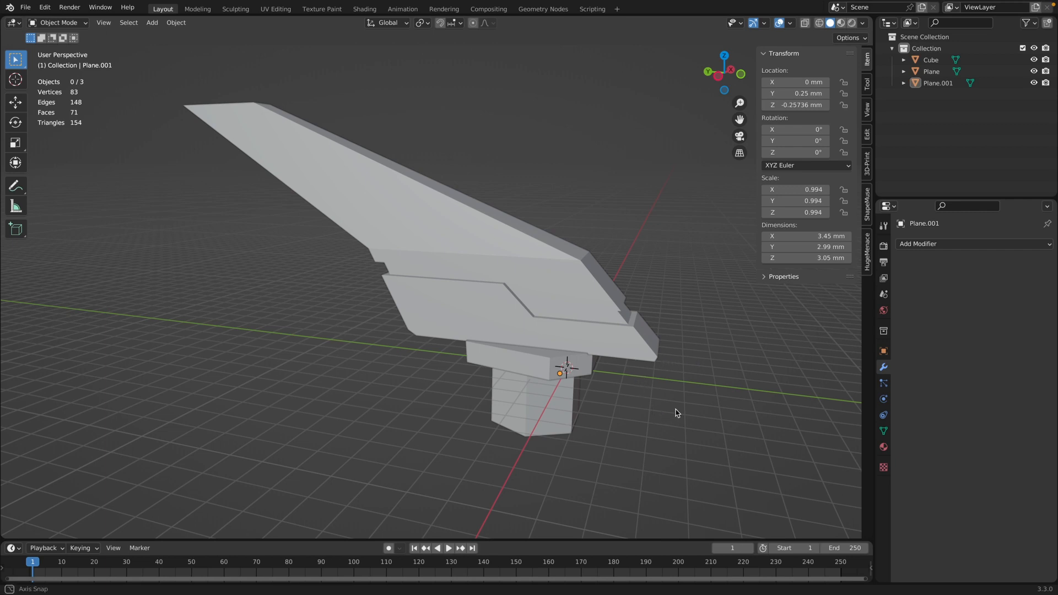
middle_drag(678, 415, 669, 421)
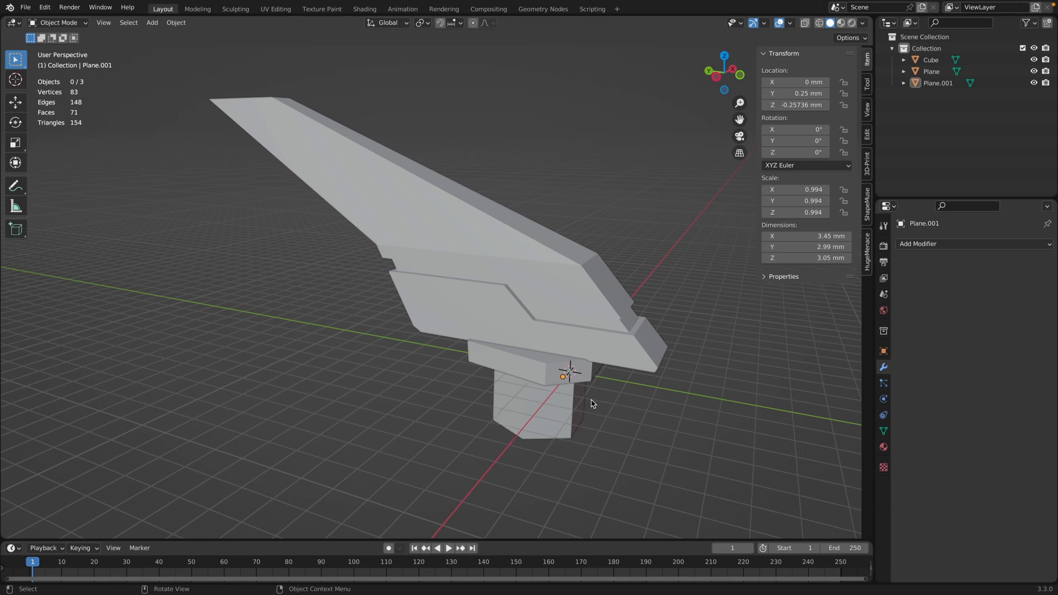
middle_drag(621, 454, 617, 372)
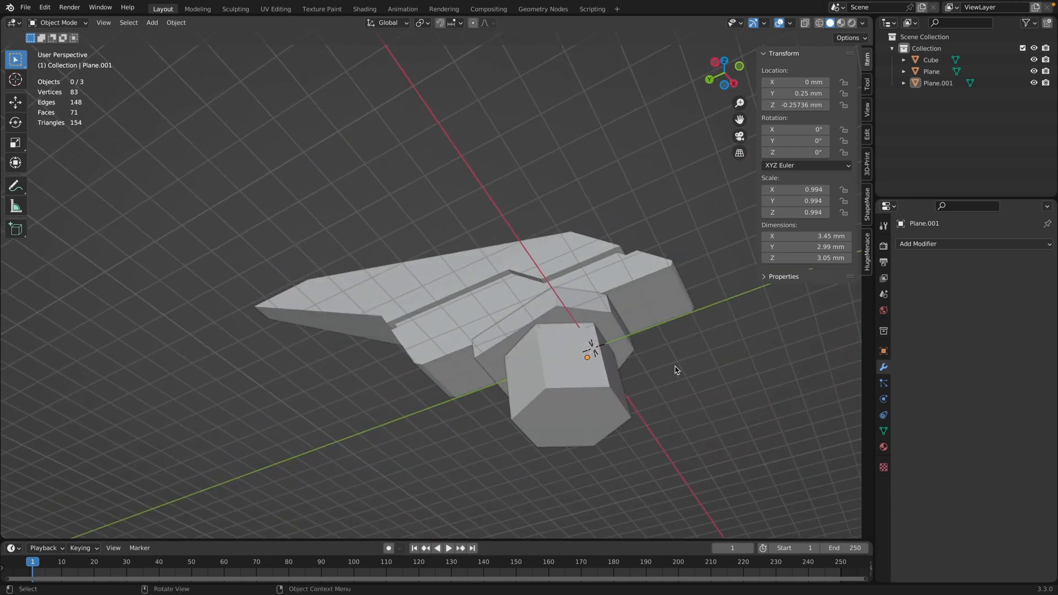
middle_drag(683, 359, 533, 438)
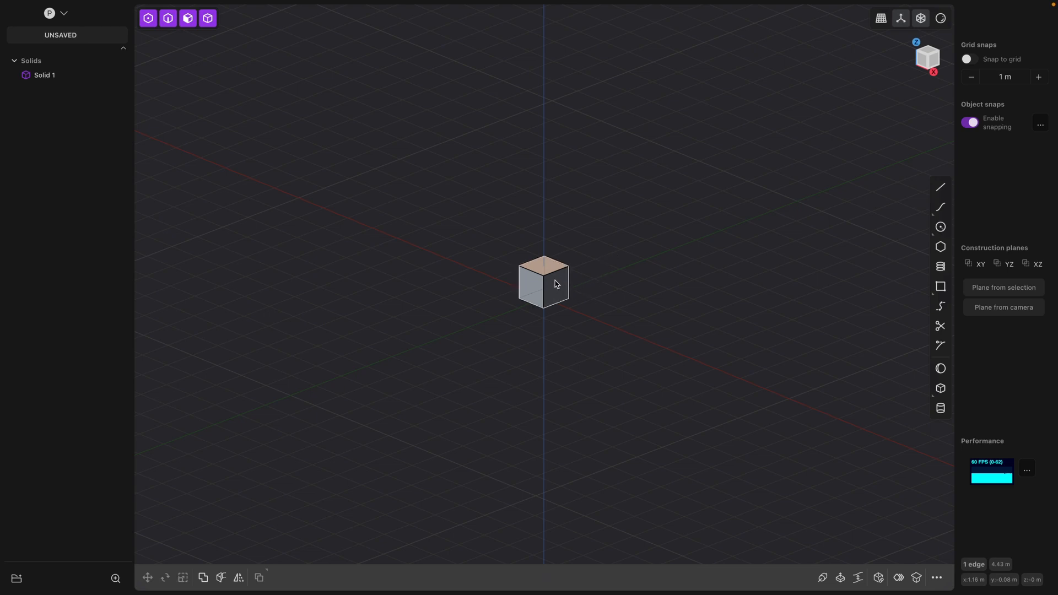
Switch to Plasticity and delete the default cube.
key(x)
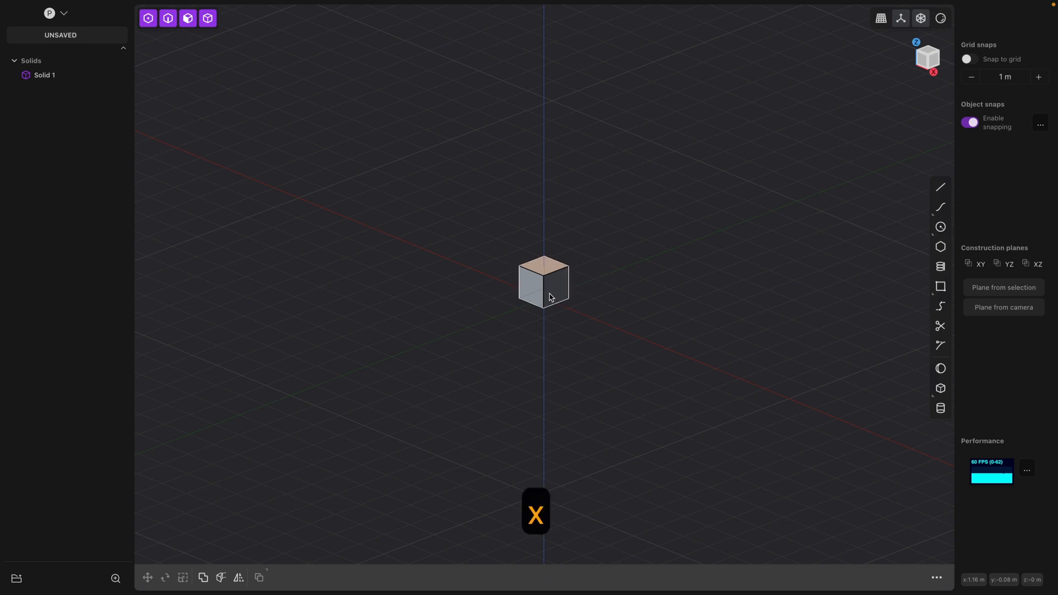
click(557, 284)
key(x)
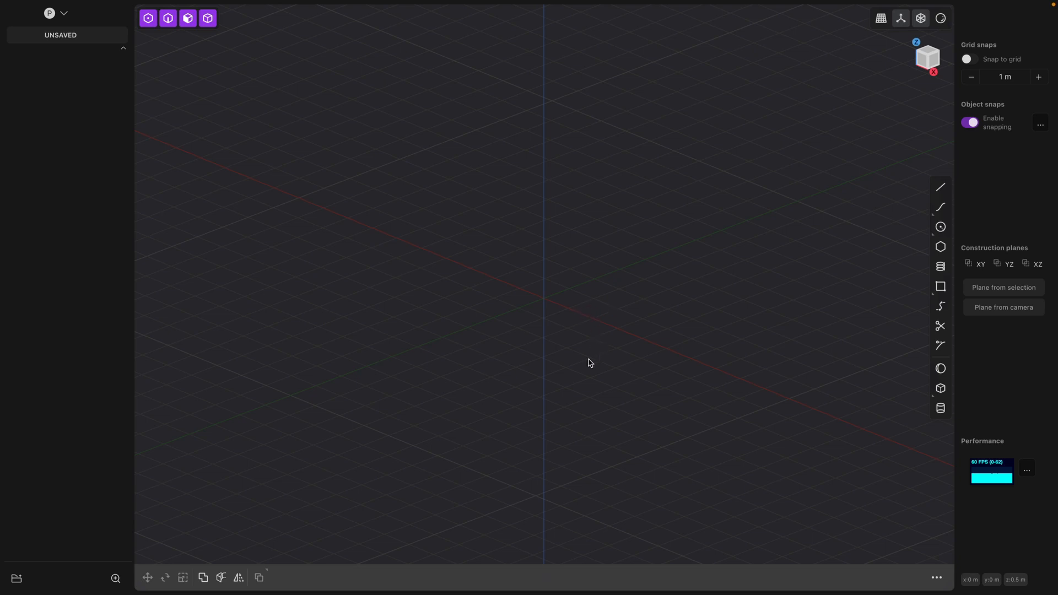
key(space)
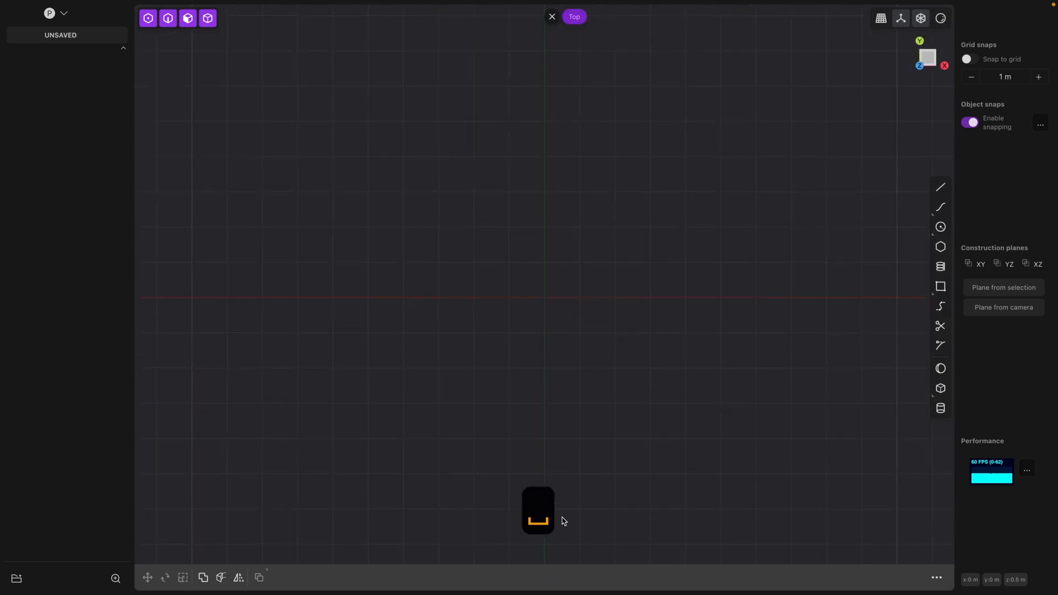
key(space)
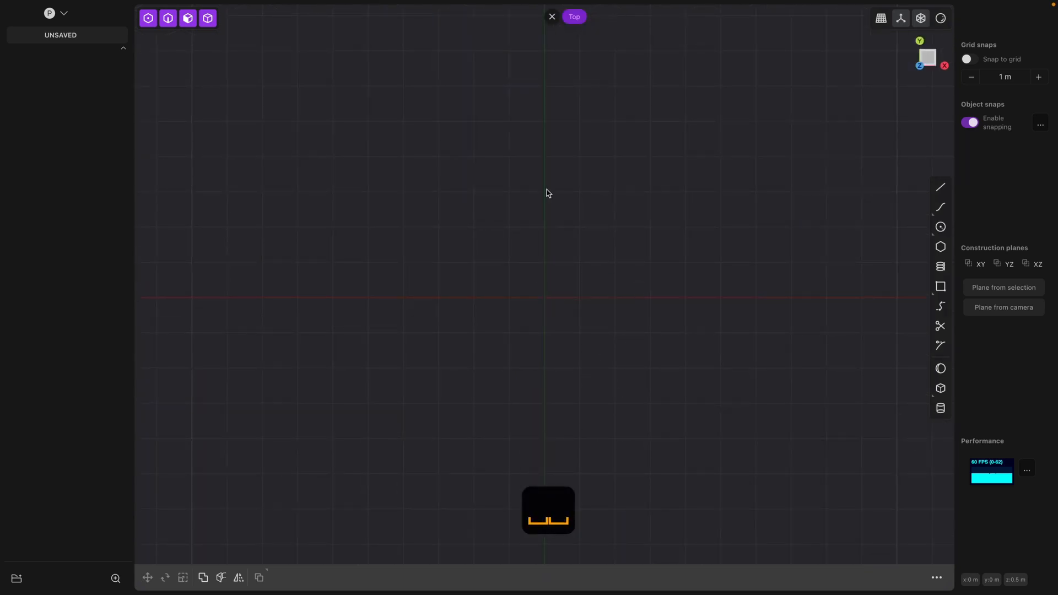
mouse_move(553, 20)
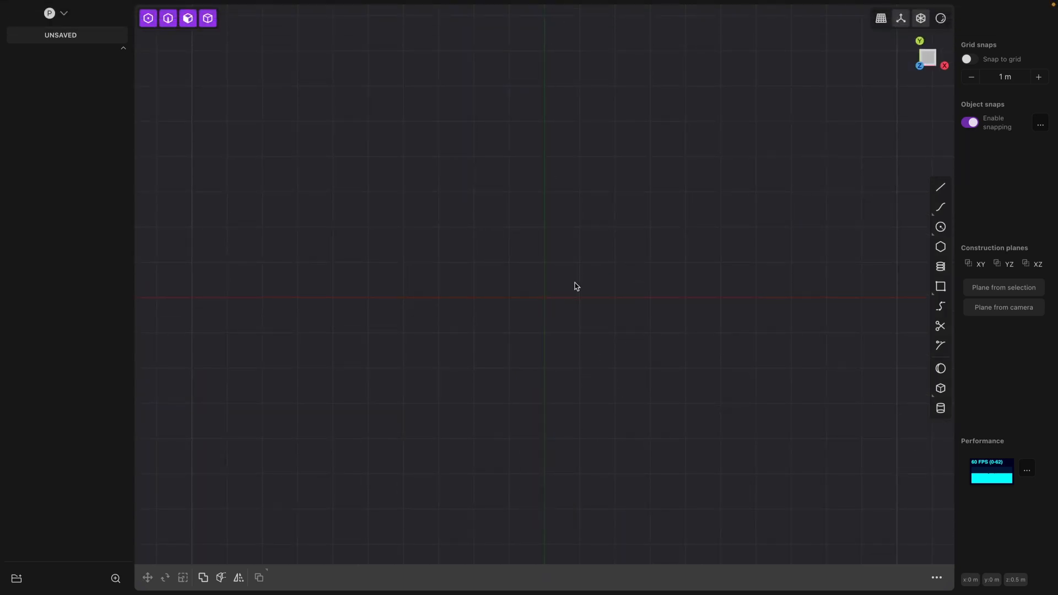
middle_drag(573, 286, 564, 239)
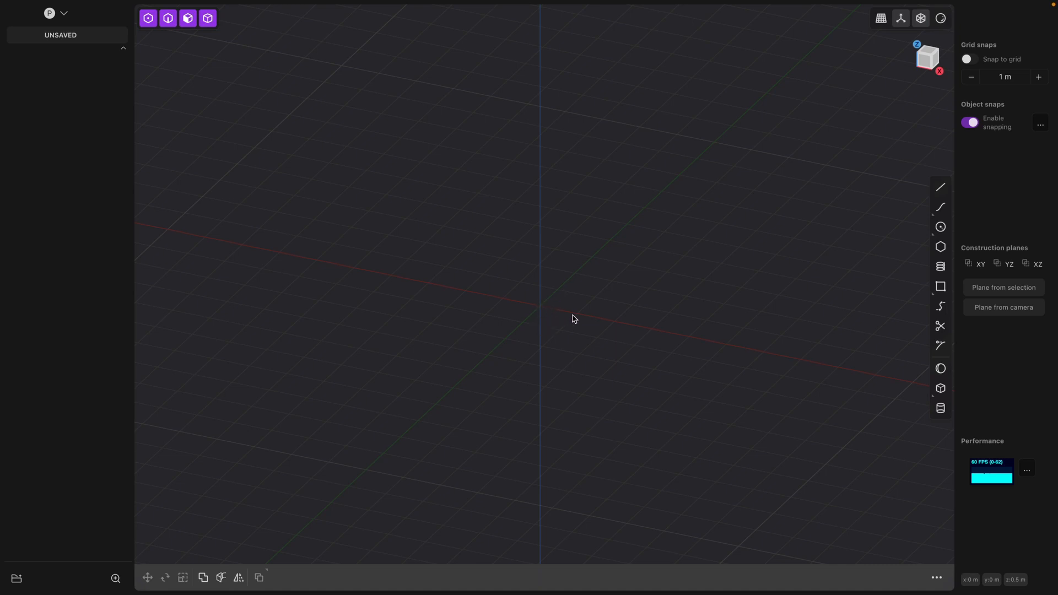
Draw a six-sided polygon centred on the origin with a size of 3.3 m and one vertex on the X axis.
click(942, 249)
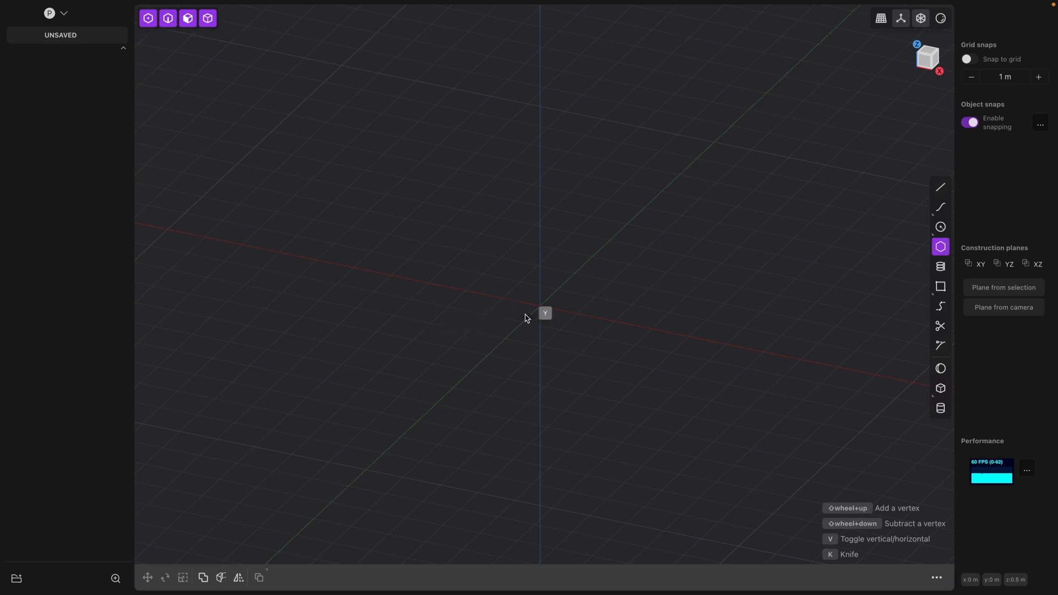
click(541, 307)
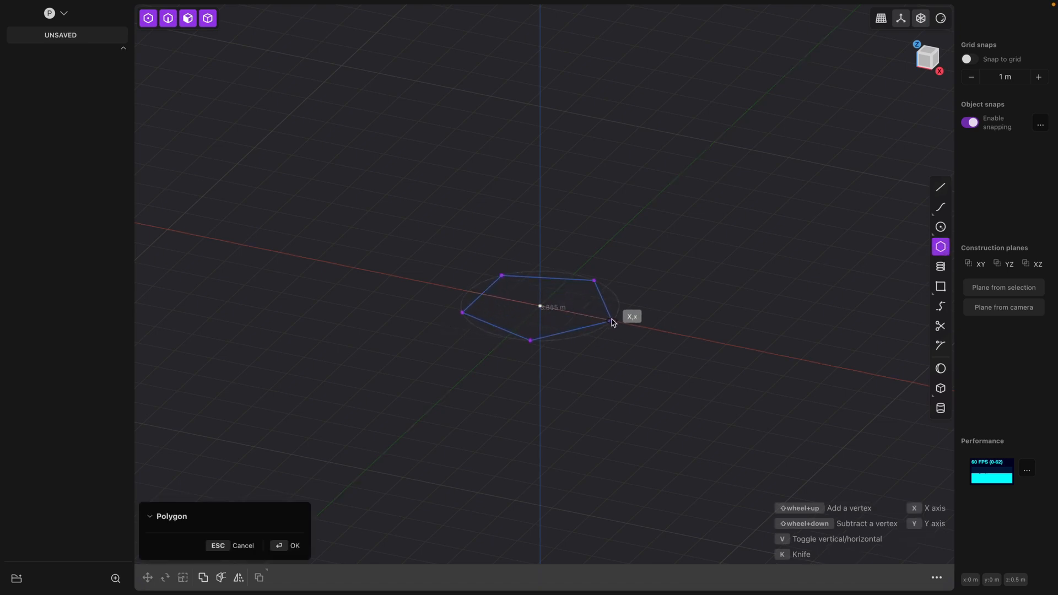
key(Tab)
text(3.3)
key(Return)
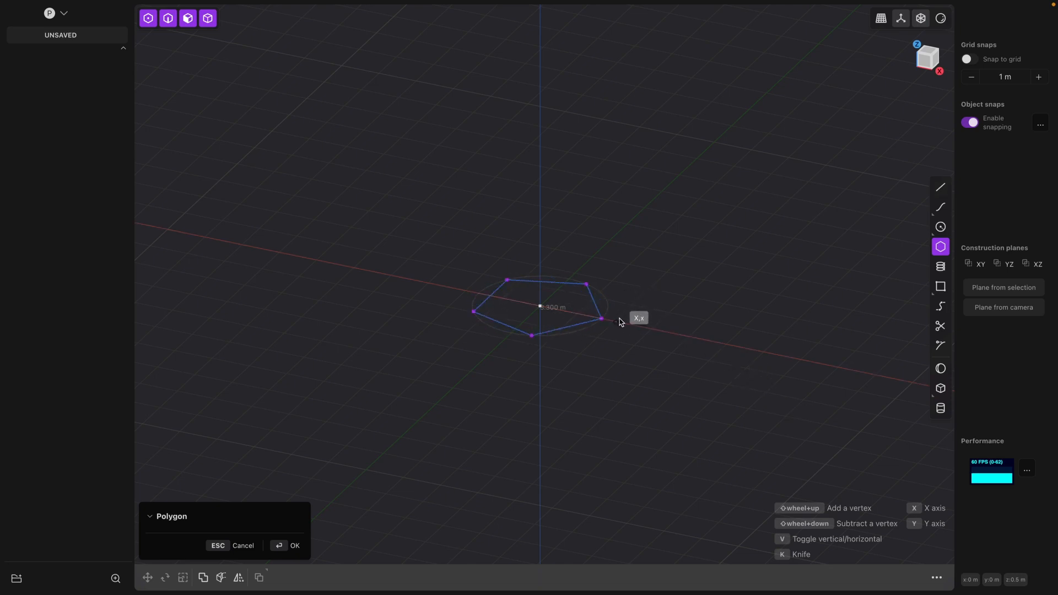
shift+scroll(621, 323, down, 2)
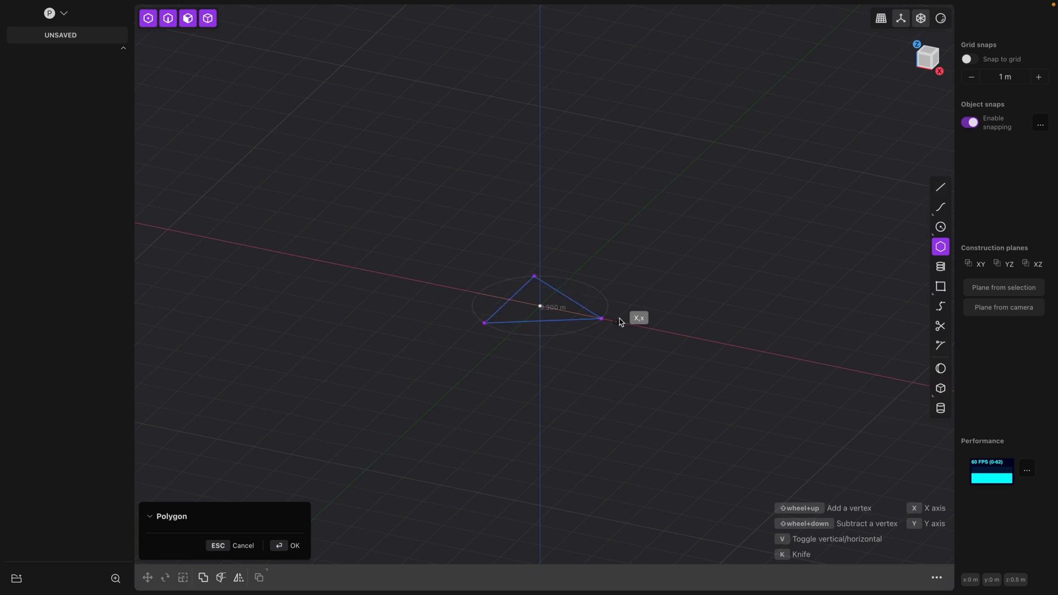
shift+scroll(620, 323, up, 4)
shift+scroll(621, 323, up, 2)
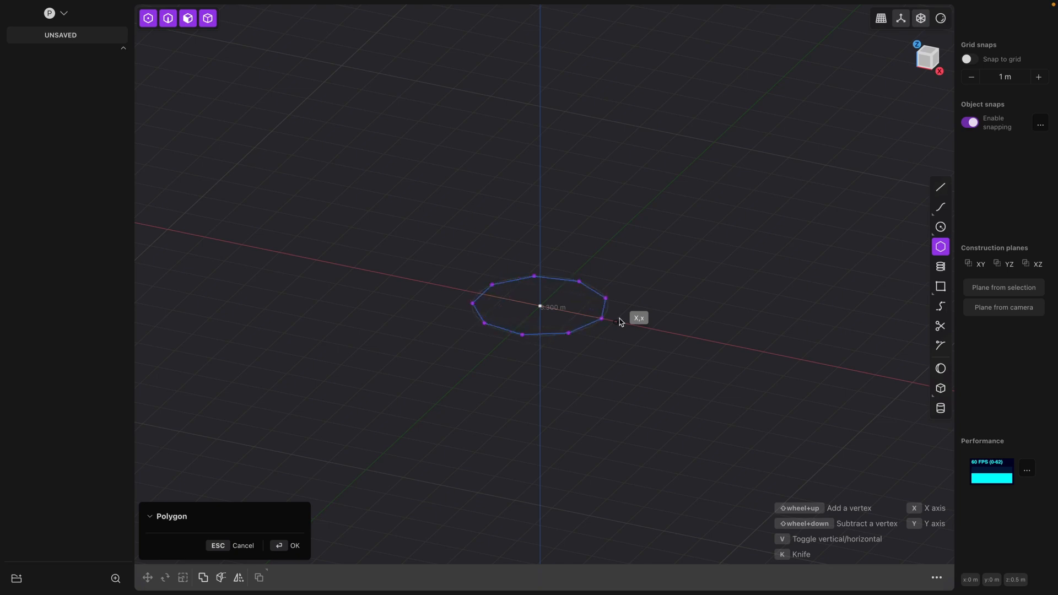
shift+scroll(621, 323, down, 3)
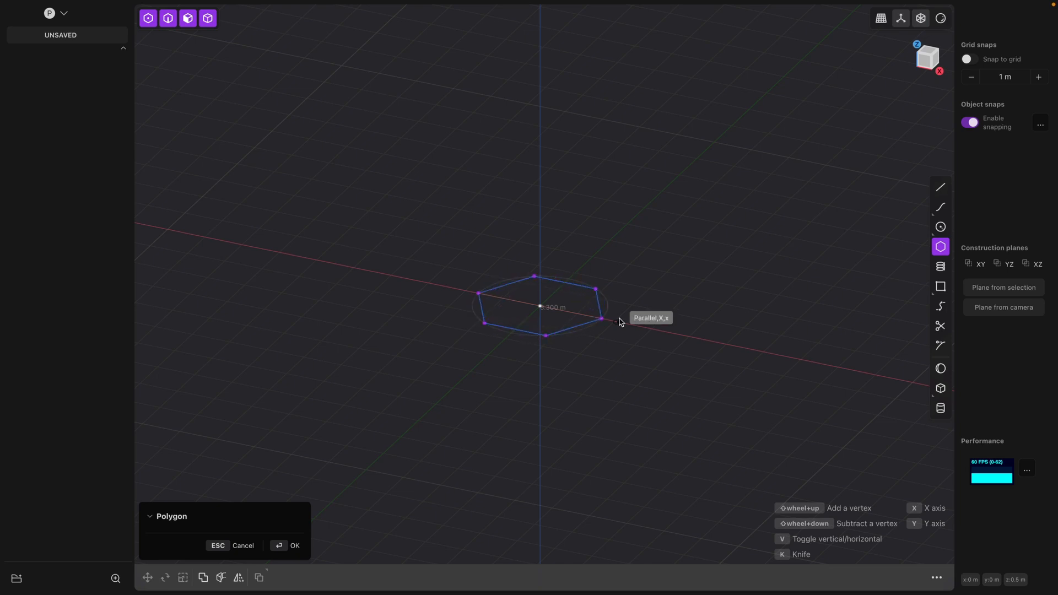
click(620, 322)
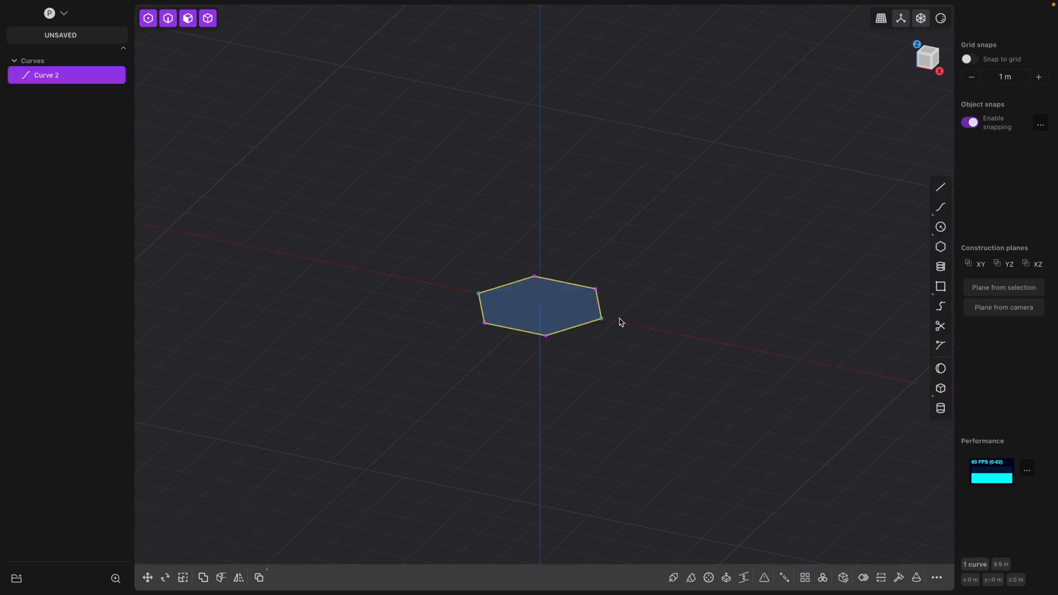
Extrude the hexagon region 3.5 m downward into a solid prism.
mouse_move(623, 361)
middle_down()
mouse_move(627, 271)
mouse_move(615, 362)
mouse_move(627, 347)
middle_up()
click(574, 300)
key(e)
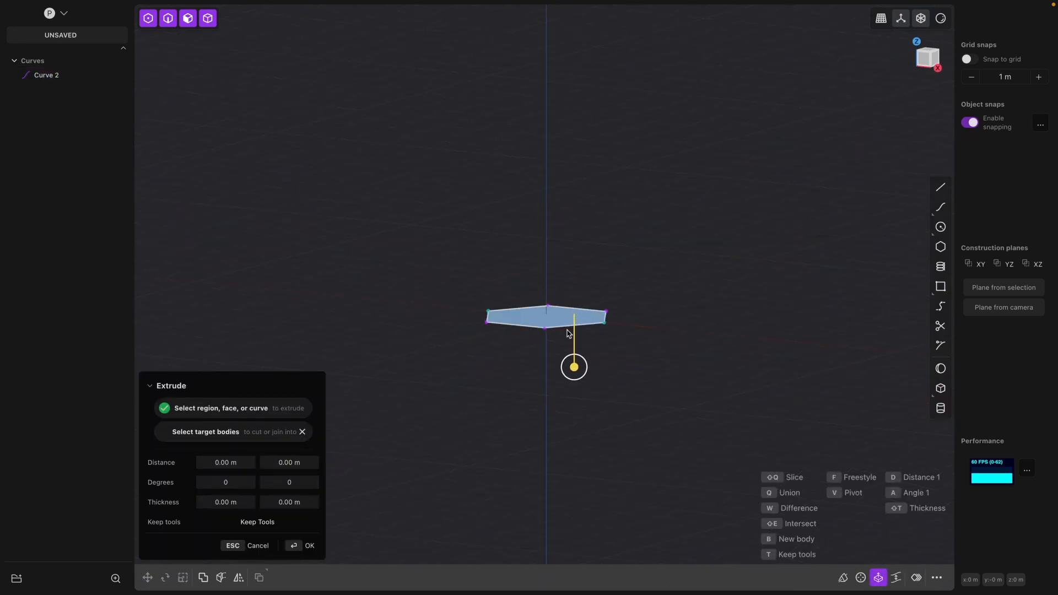
drag(574, 367, 598, 424)
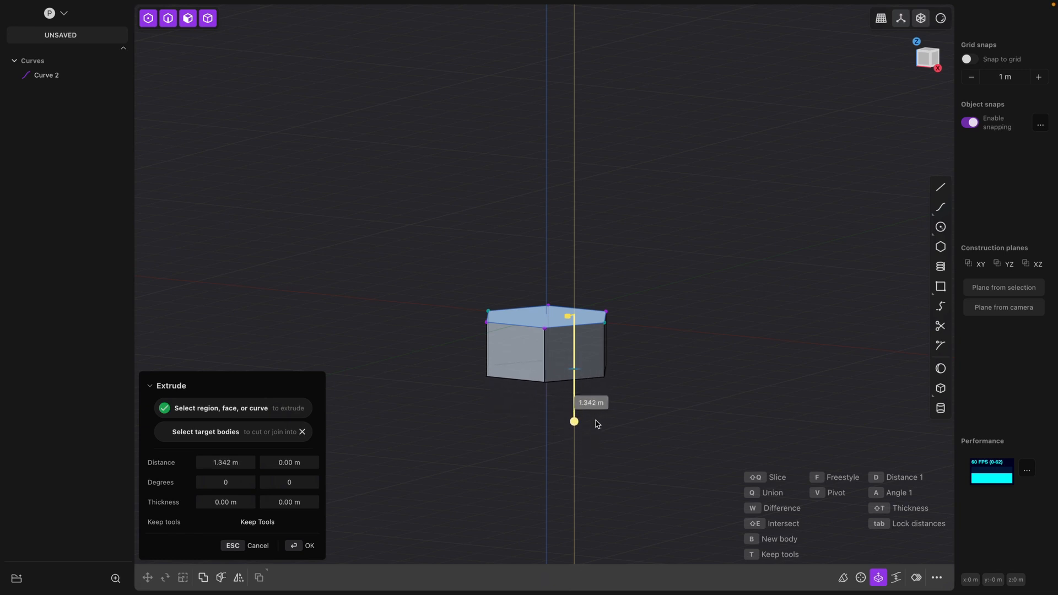
key(Tab)
drag(596, 424, 628, 471)
key(Tab)
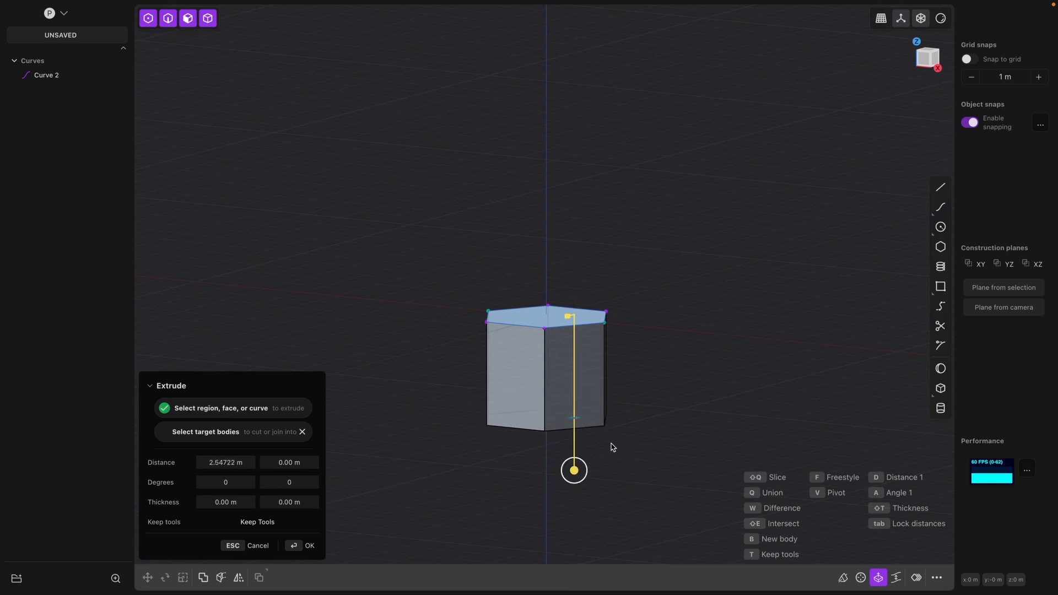
click(219, 462)
text(3.5)
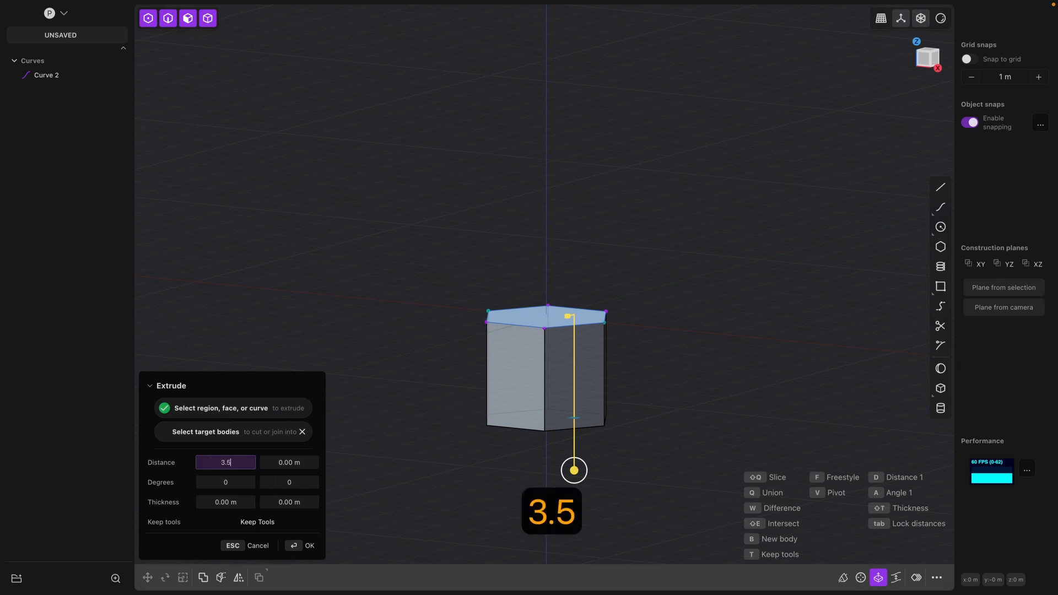
key(Return)
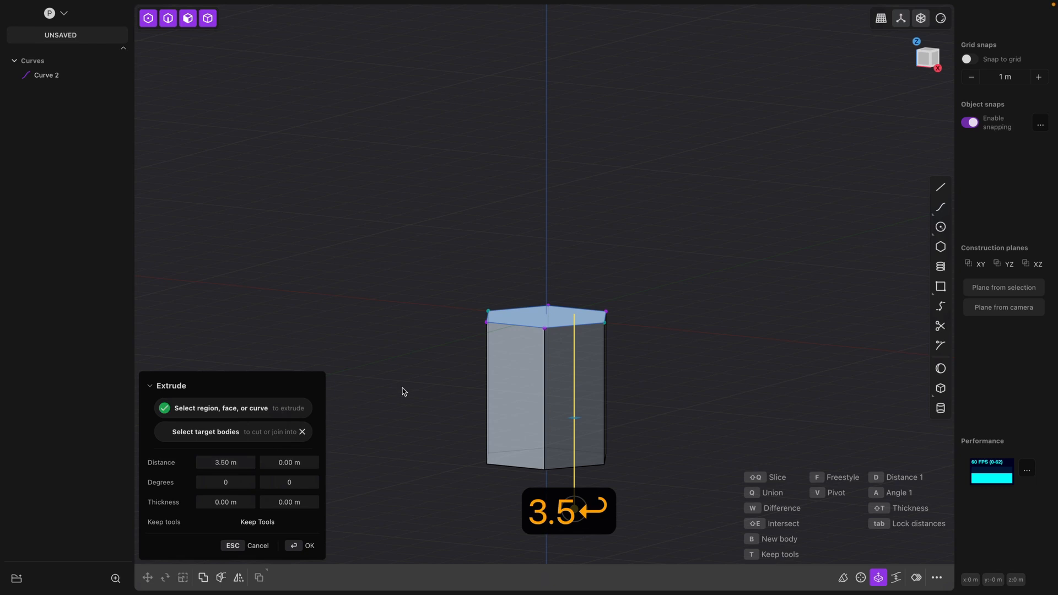
key(Return)
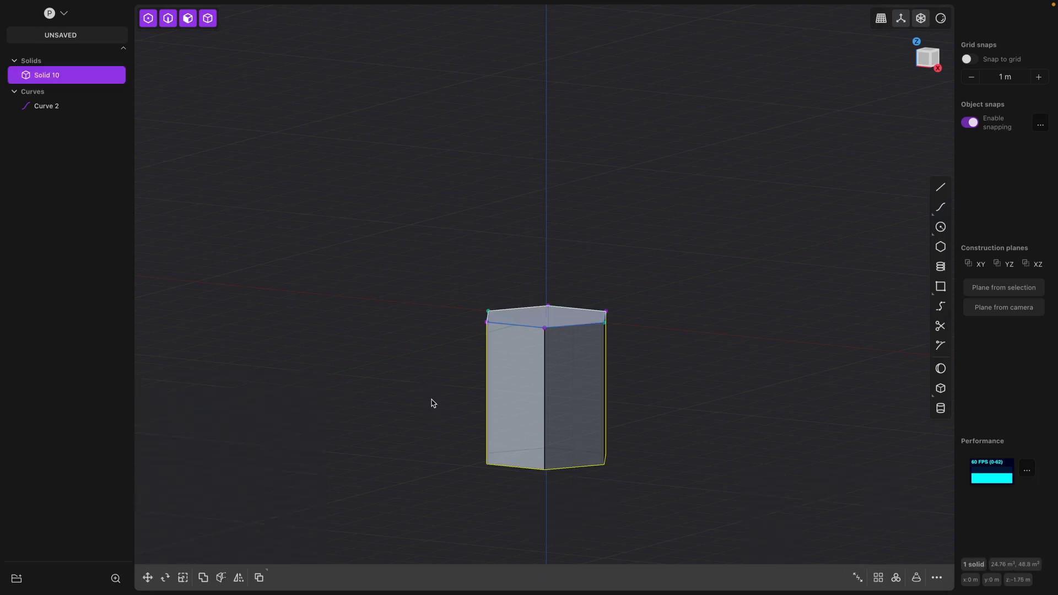
Delete the original hexagon curve and view the remaining prism from the top.
middle_drag(432, 400, 436, 423)
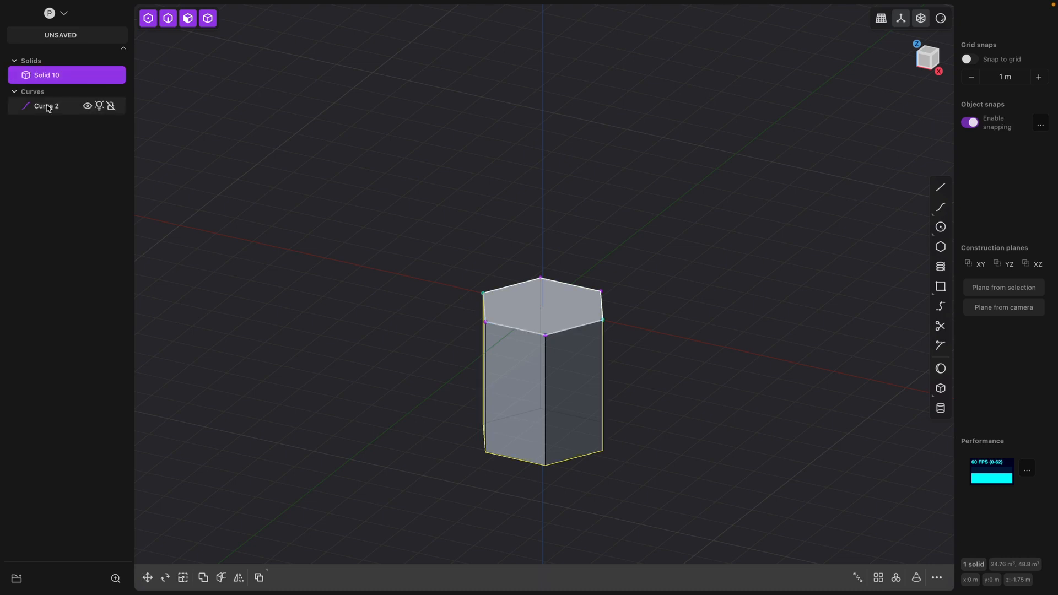
click(534, 334)
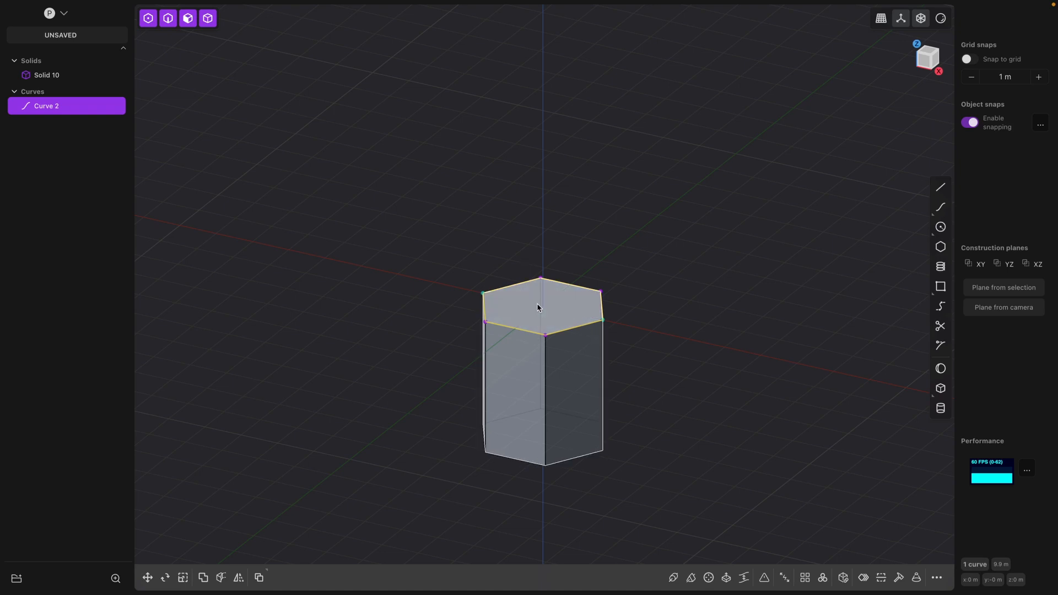
key(x)
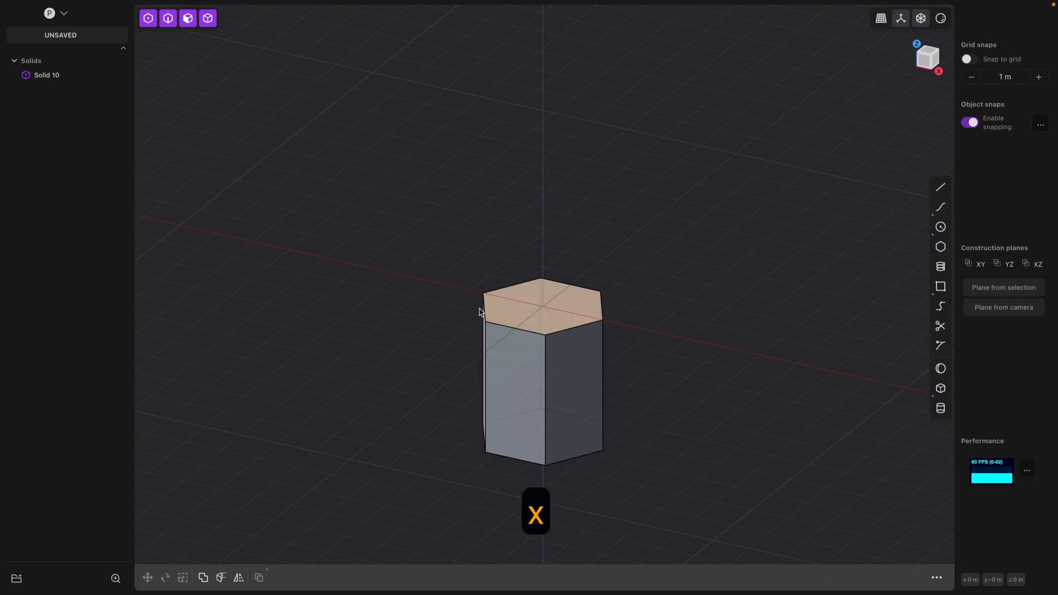
mouse_move(682, 389)
middle_down()
mouse_move(680, 401)
mouse_move(674, 348)
mouse_move(666, 391)
middle_up()
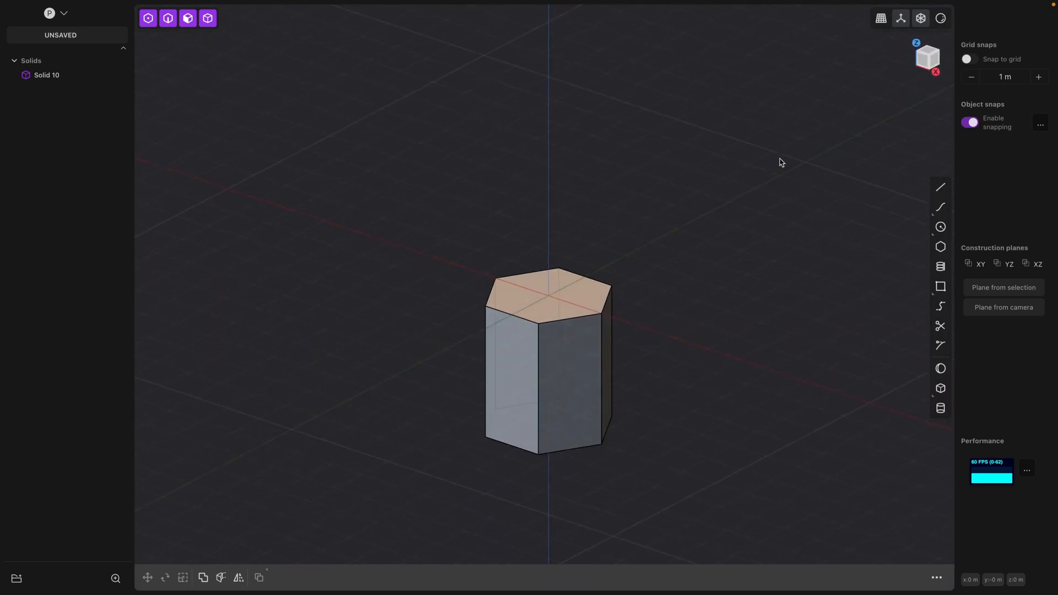
click(917, 45)
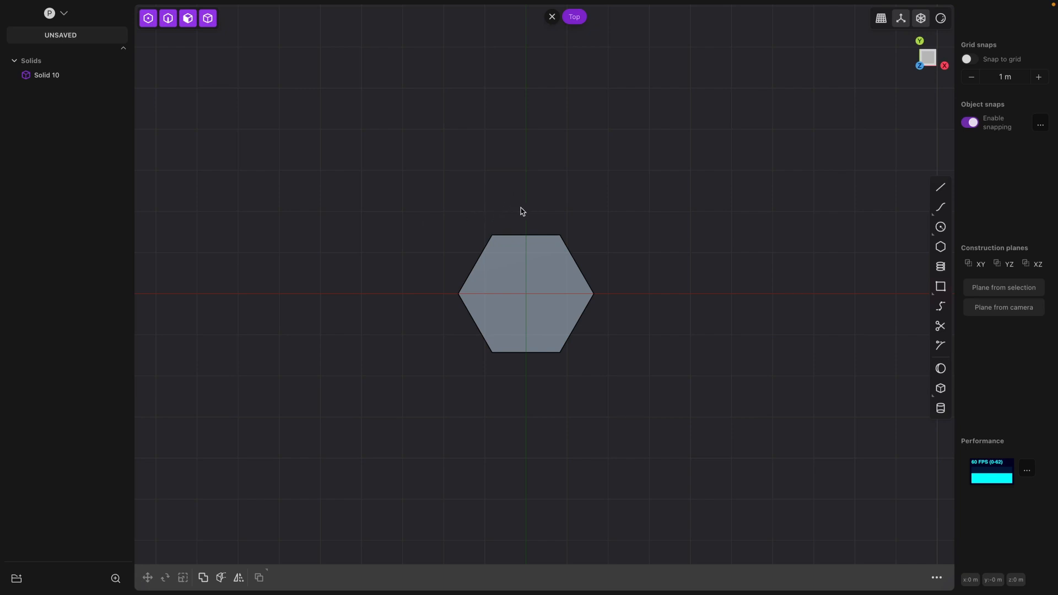
Draw an open four-segment half outline on the positive X side around the hexagon, starting and ending on the Y axis.
click(941, 187)
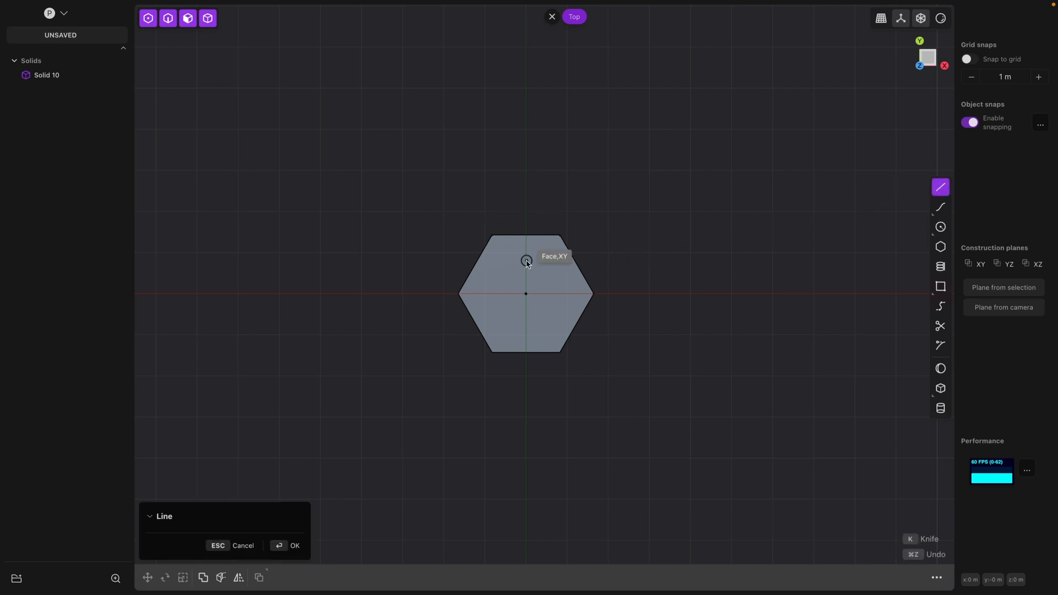
click(525, 204)
click(578, 204)
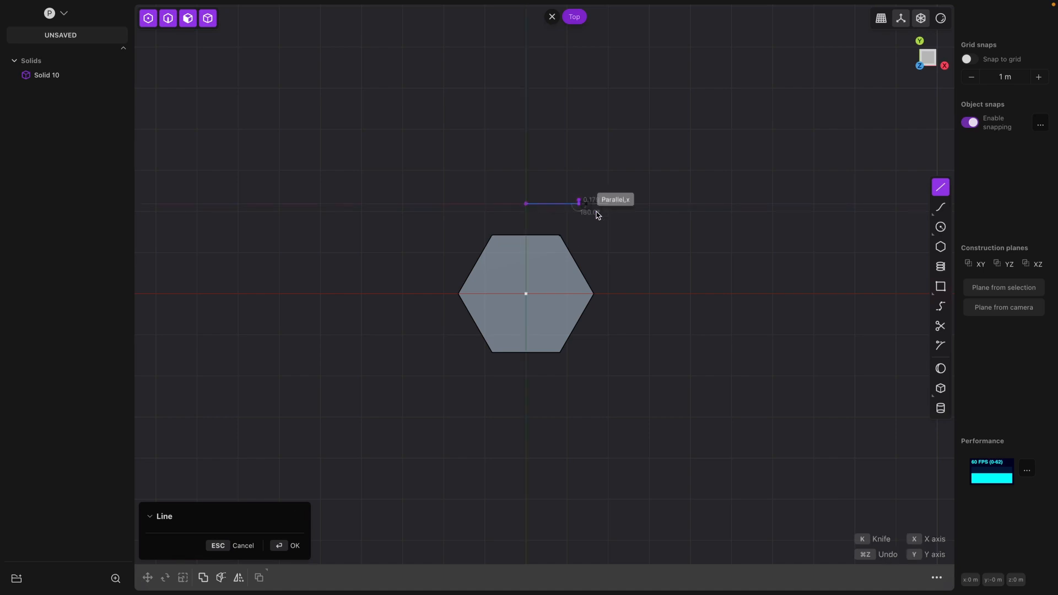
click(639, 263)
click(582, 438)
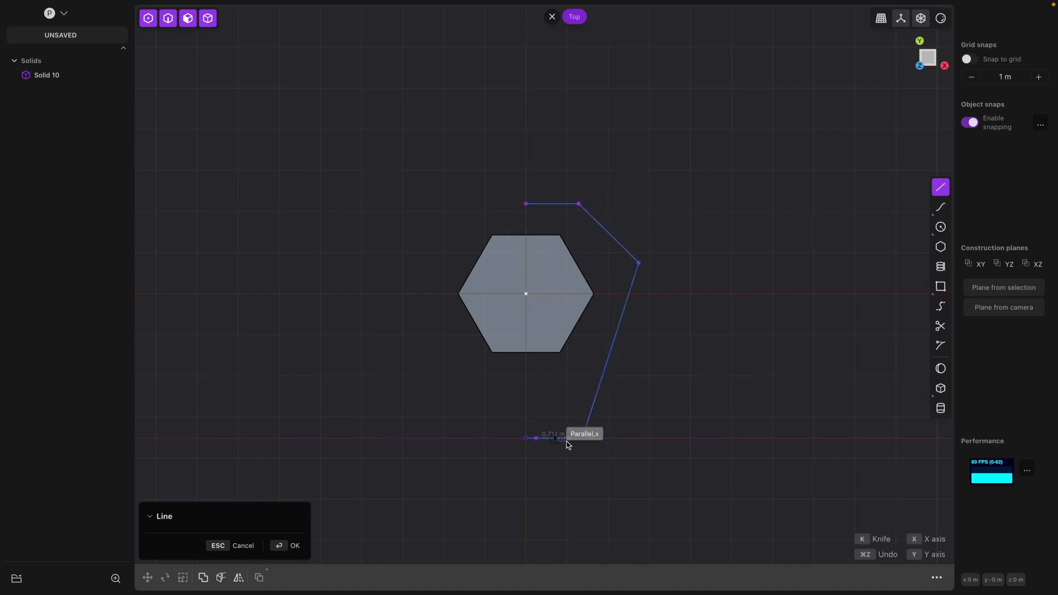
key(Return)
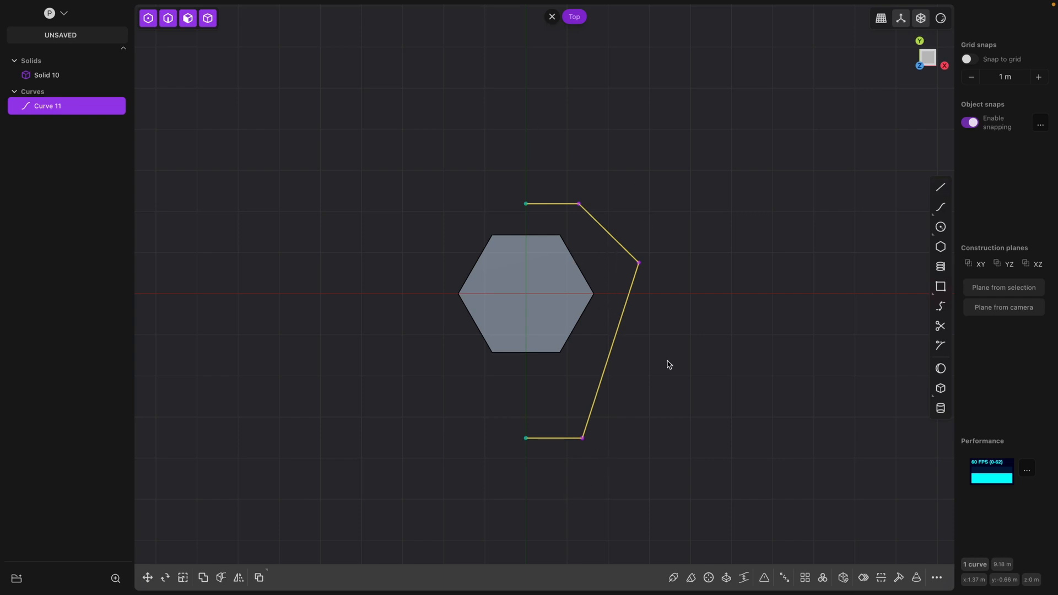
Inspect the corner points of the freehand half outline and delete the curve.
scroll(668, 365, up, 5)
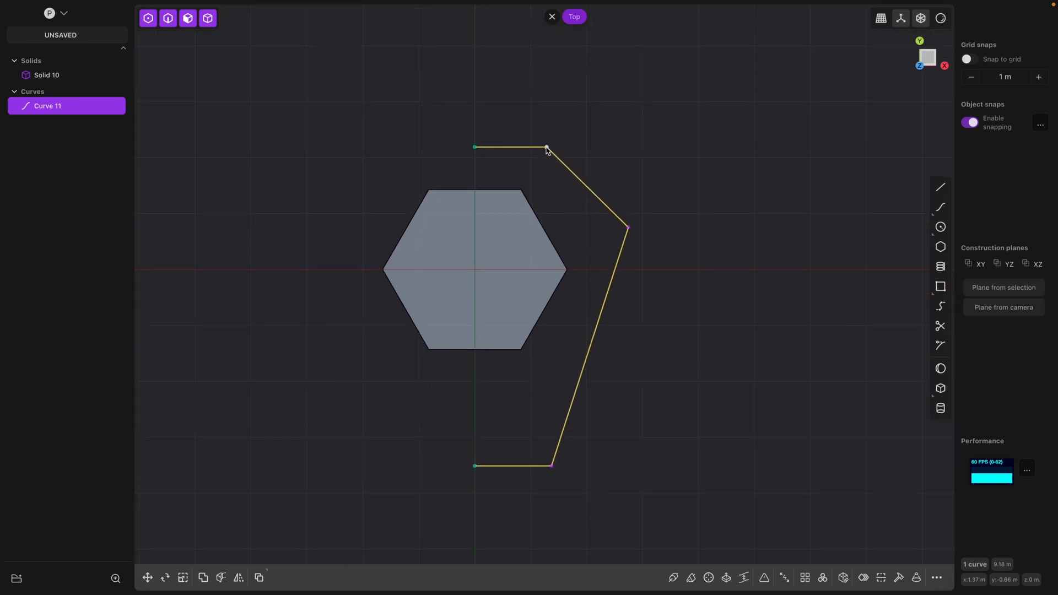
click(547, 148)
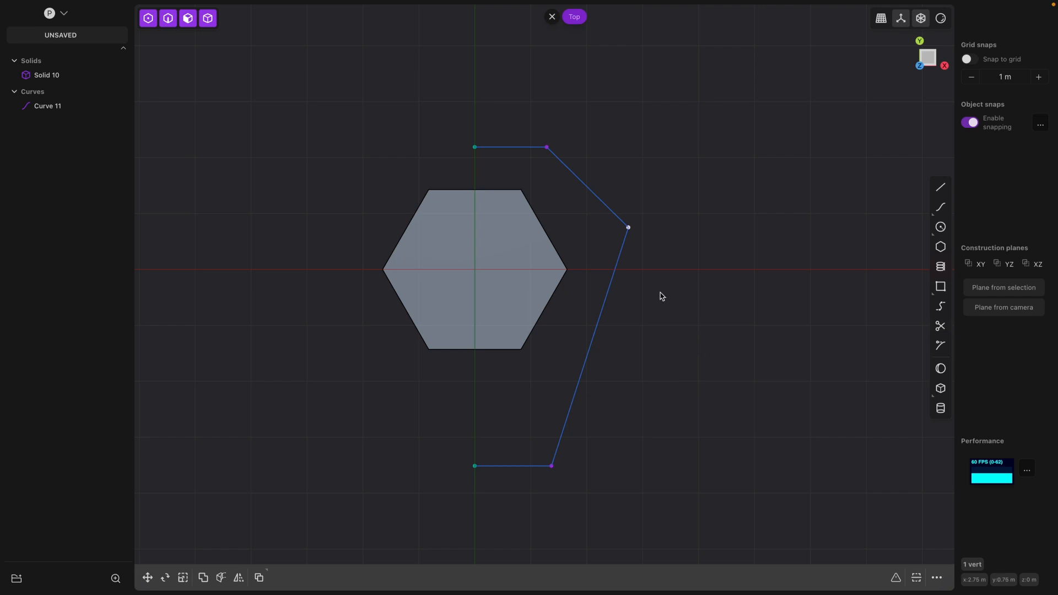
click(610, 285)
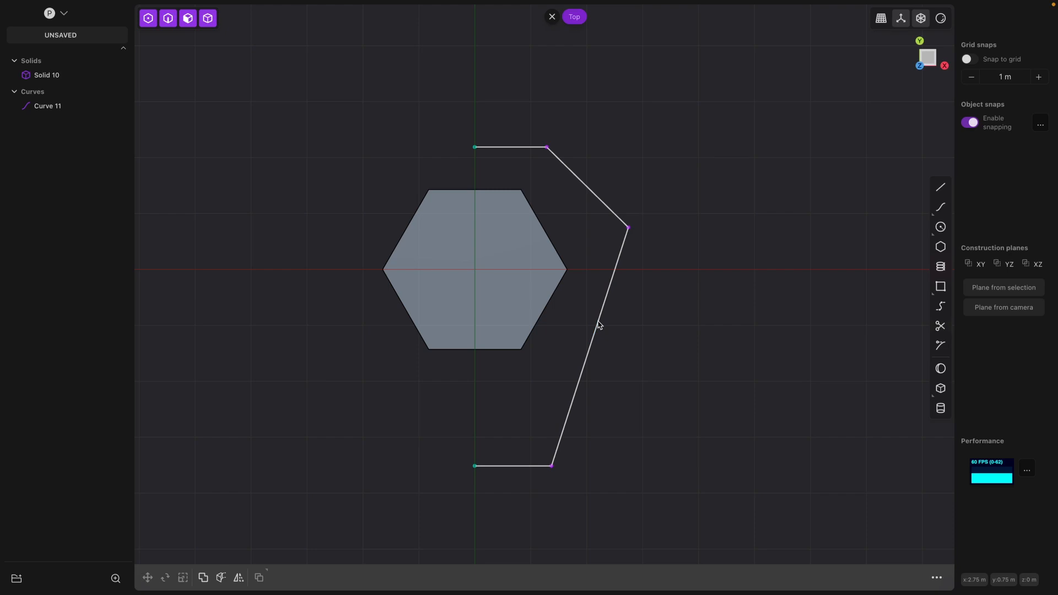
key(x)
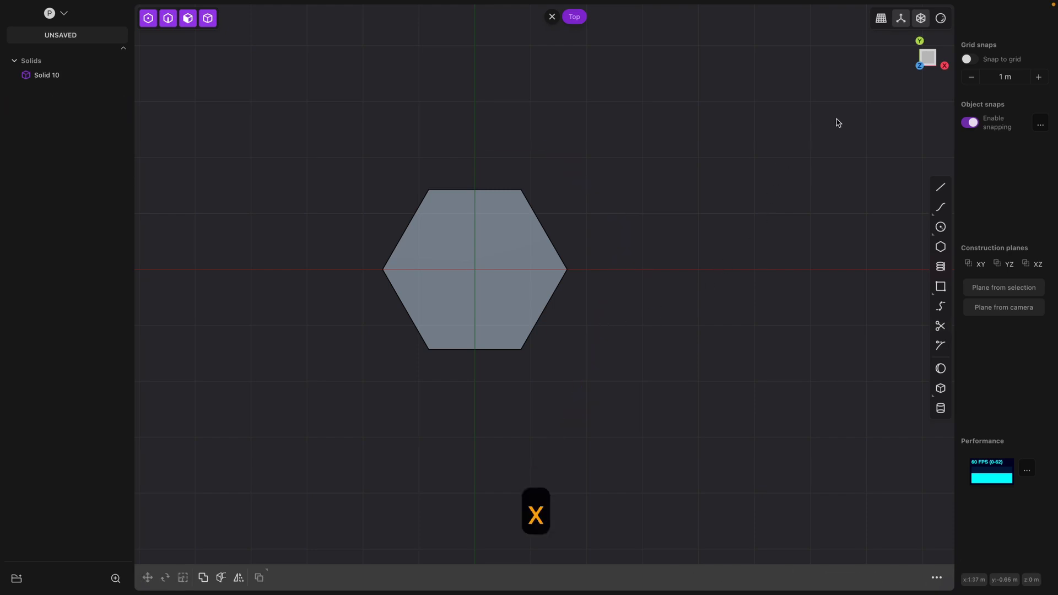
Turn on grid snapping with a grid size of 0.1 m.
click(968, 59)
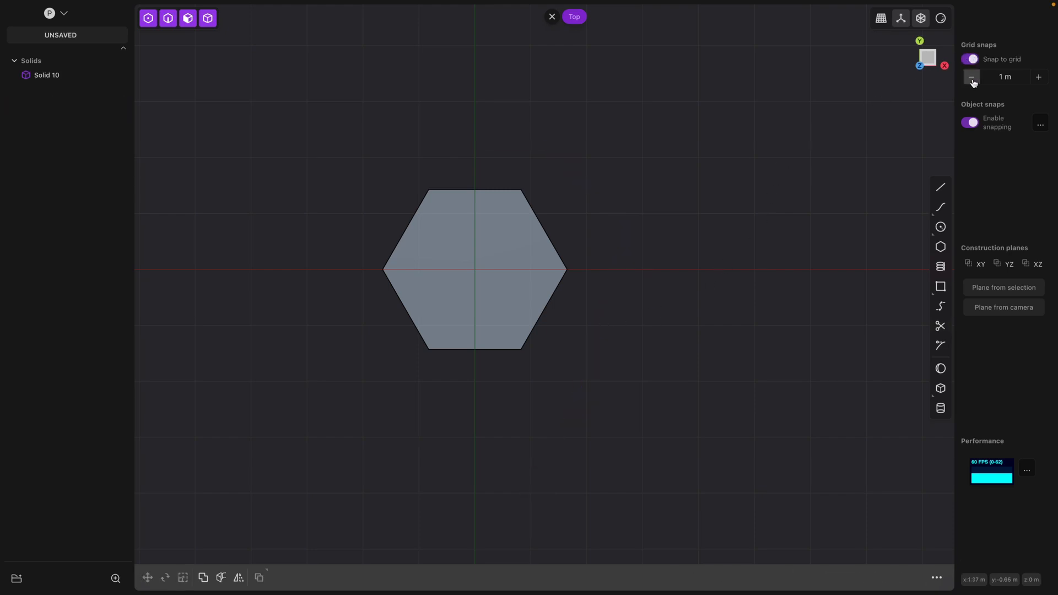
click(972, 77)
scroll(613, 317, up, 2)
scroll(613, 317, up, 2)
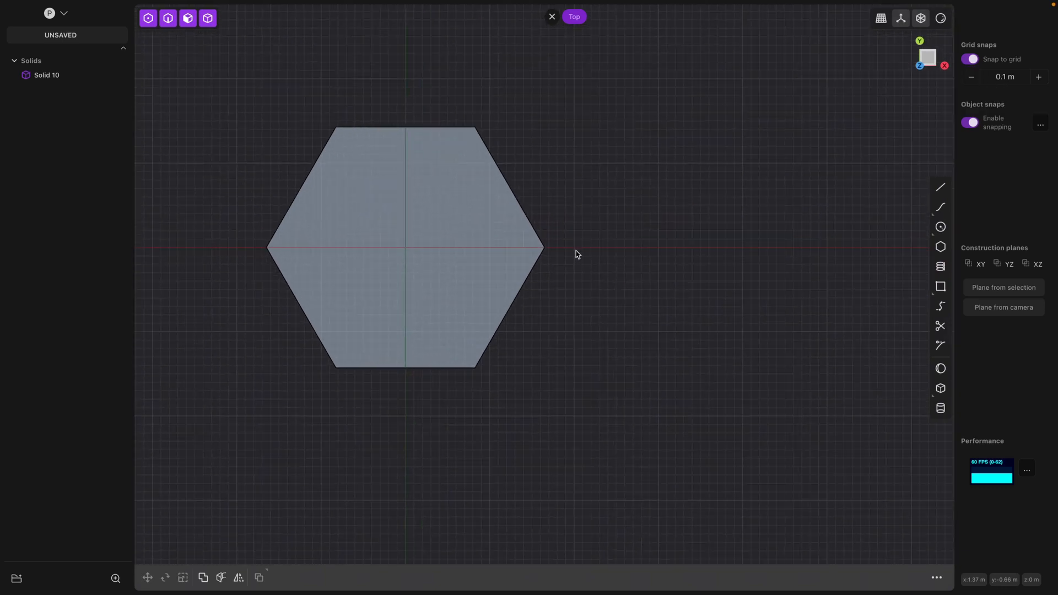
shift+middle_drag(574, 252, 661, 298)
scroll(661, 298, down, 1)
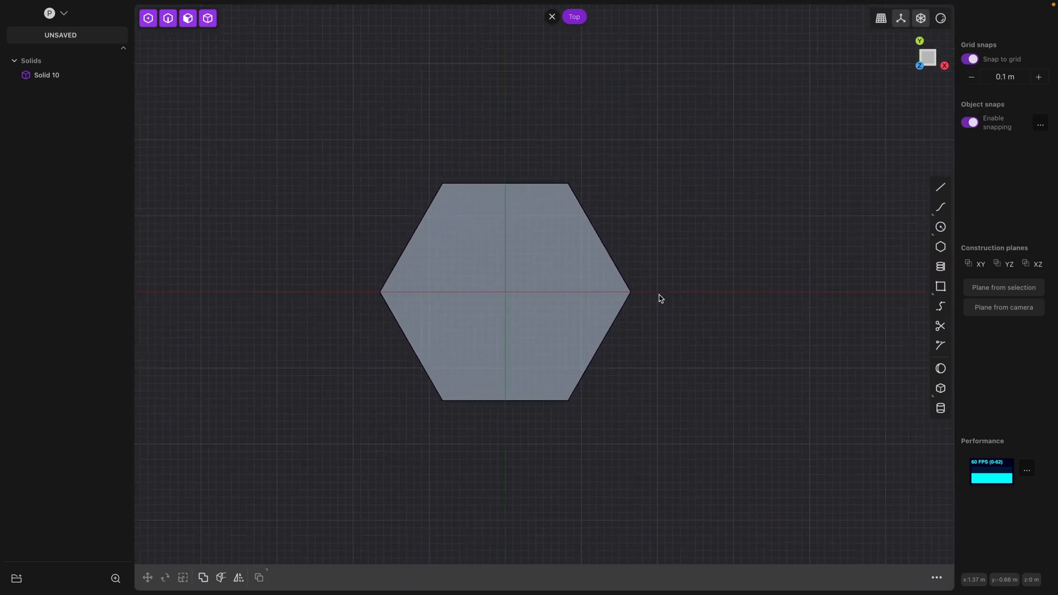
scroll(660, 298, down, 1)
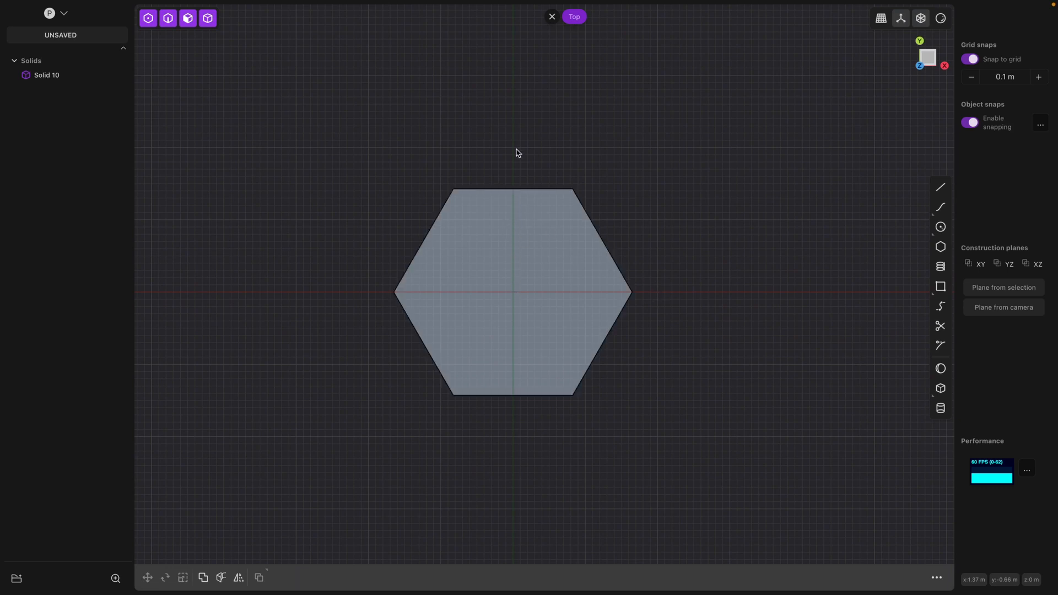
Draw an open half outline around the hexagon from the Y axis: 1.1 m along X, diagonally outward, 3.471 m down and back to the axis.
click(939, 187)
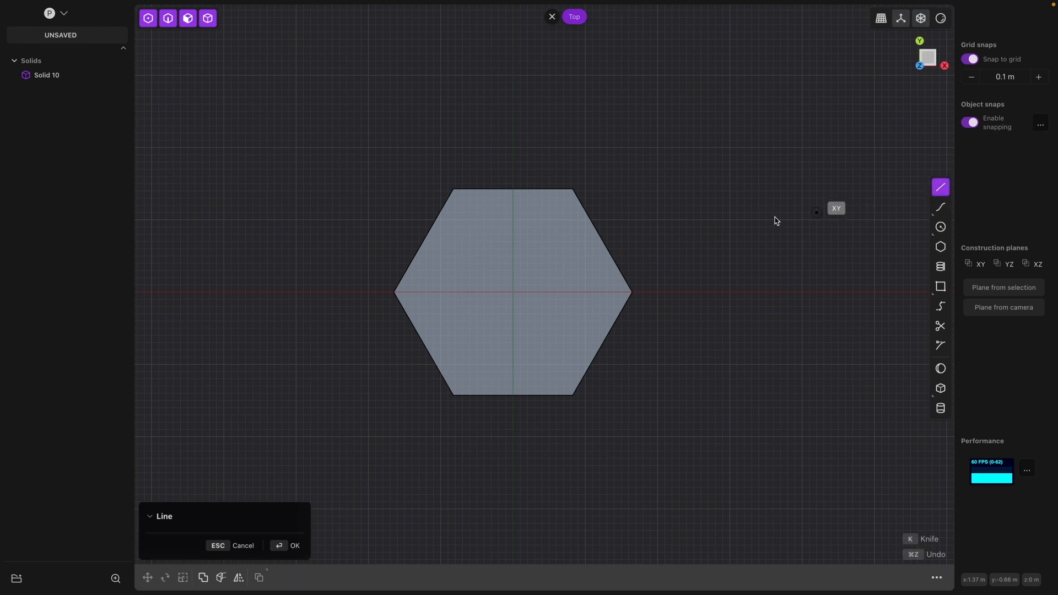
click(513, 134)
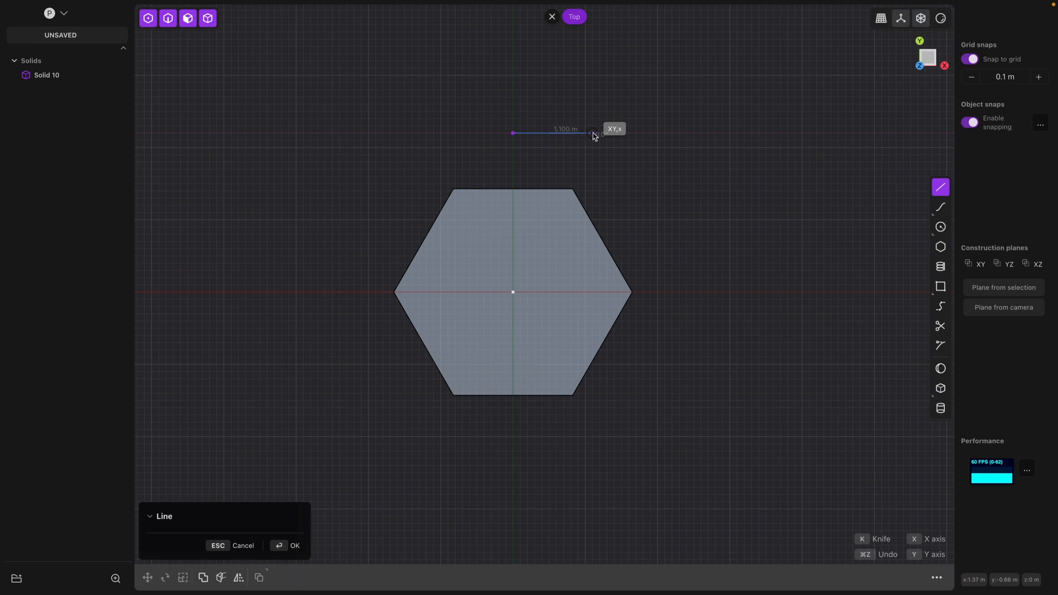
click(592, 133)
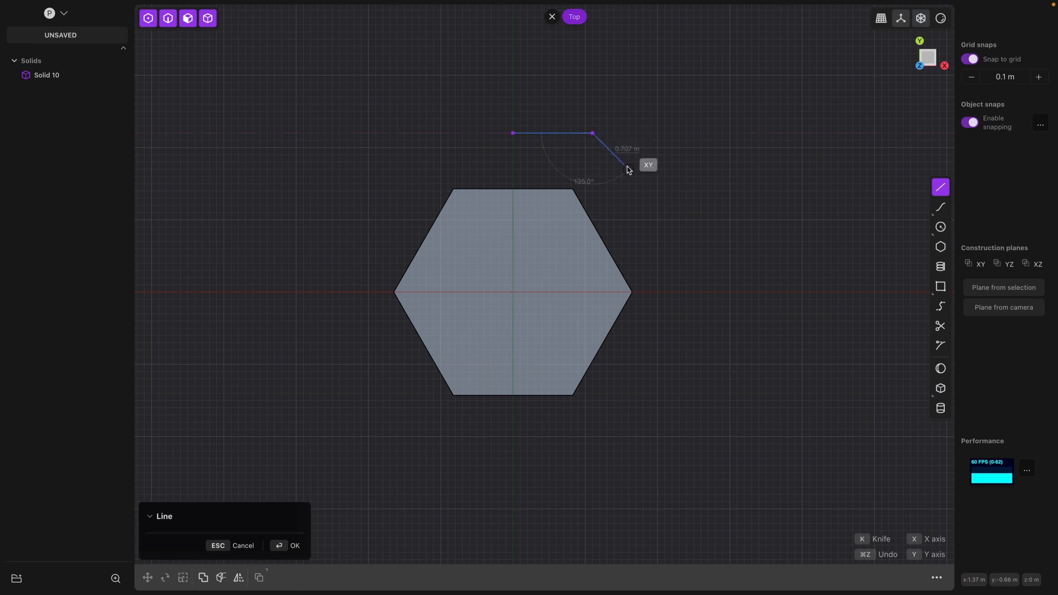
click(666, 212)
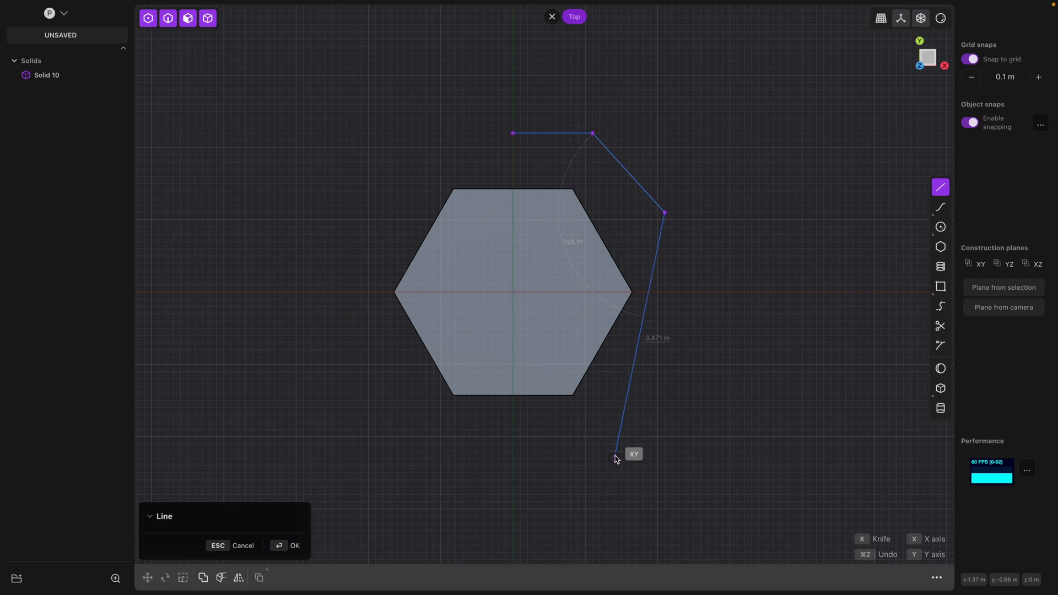
click(615, 458)
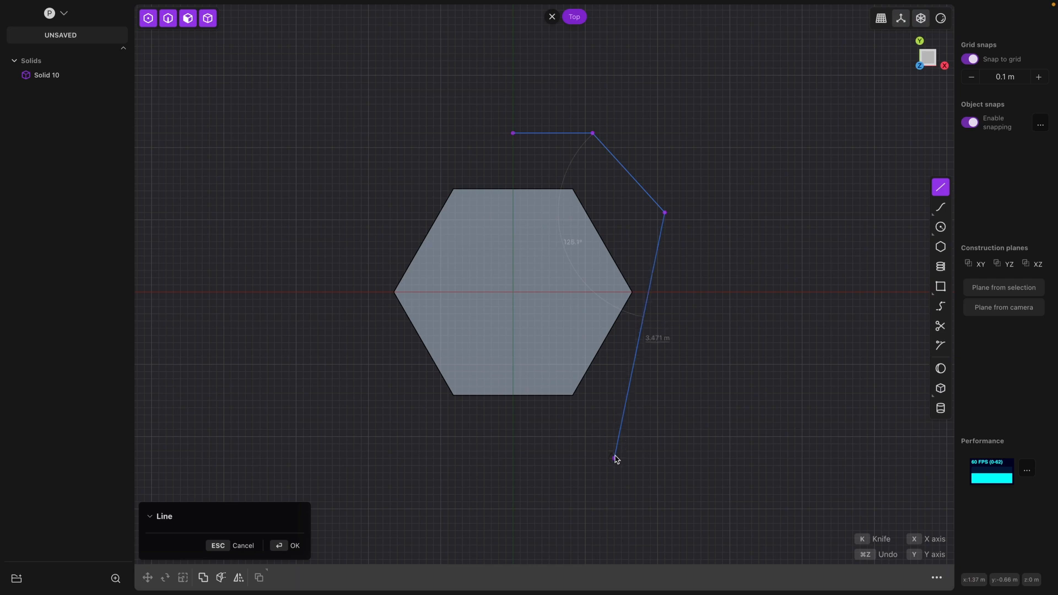
click(517, 458)
key(Return)
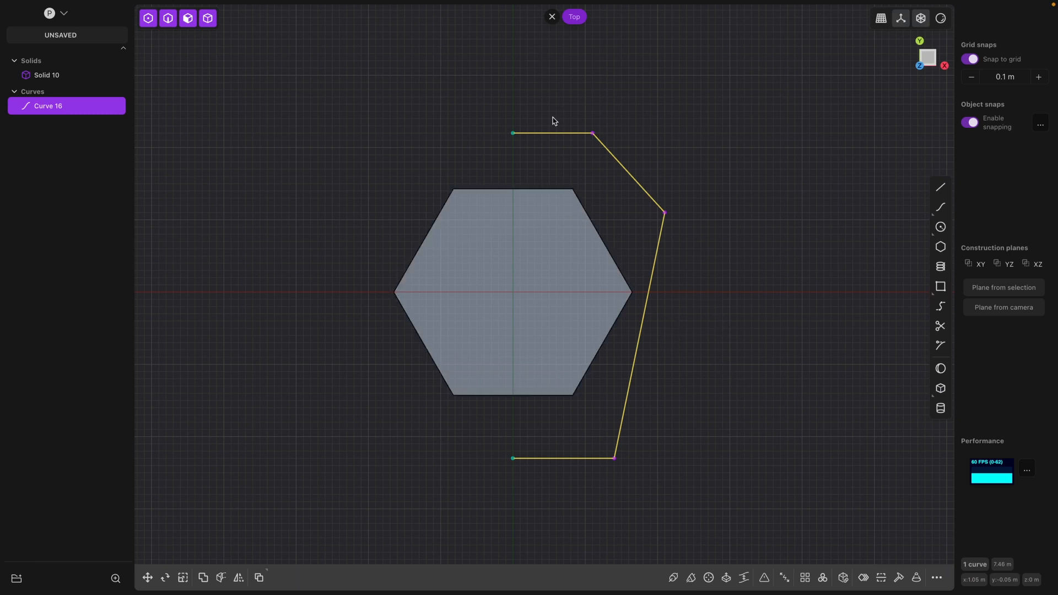
Mirror the half outline across the YZ plane to close the shape around the prism.
middle_drag(723, 419, 706, 337)
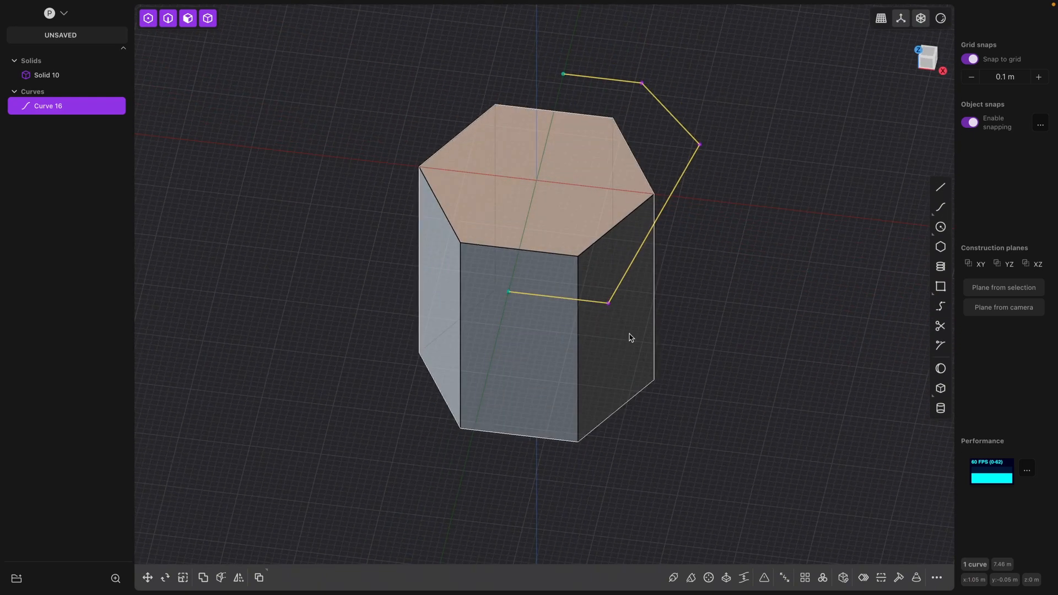
key(alt+x)
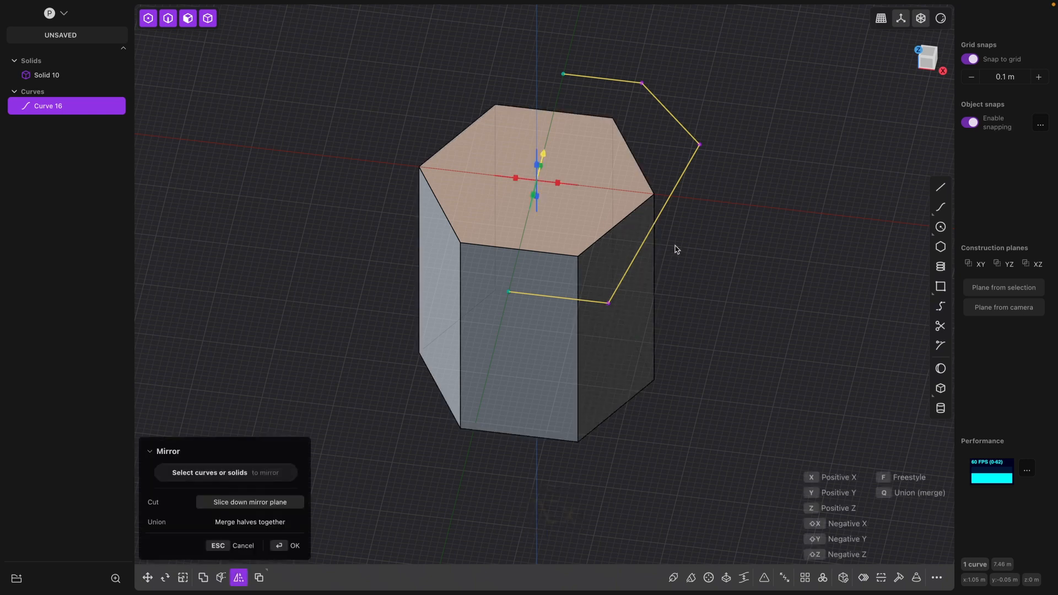
click(557, 184)
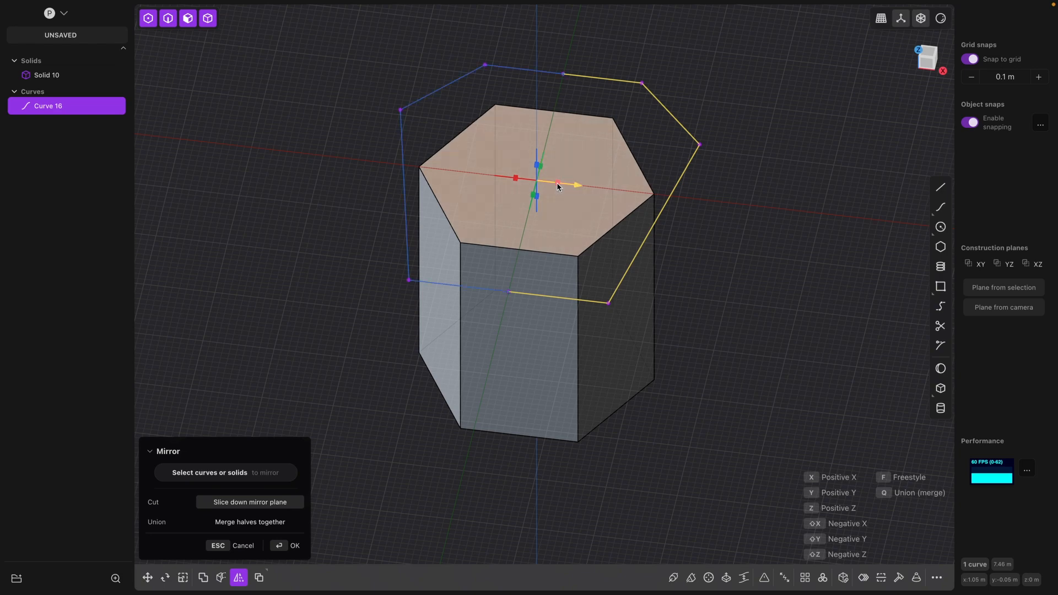
key(Return)
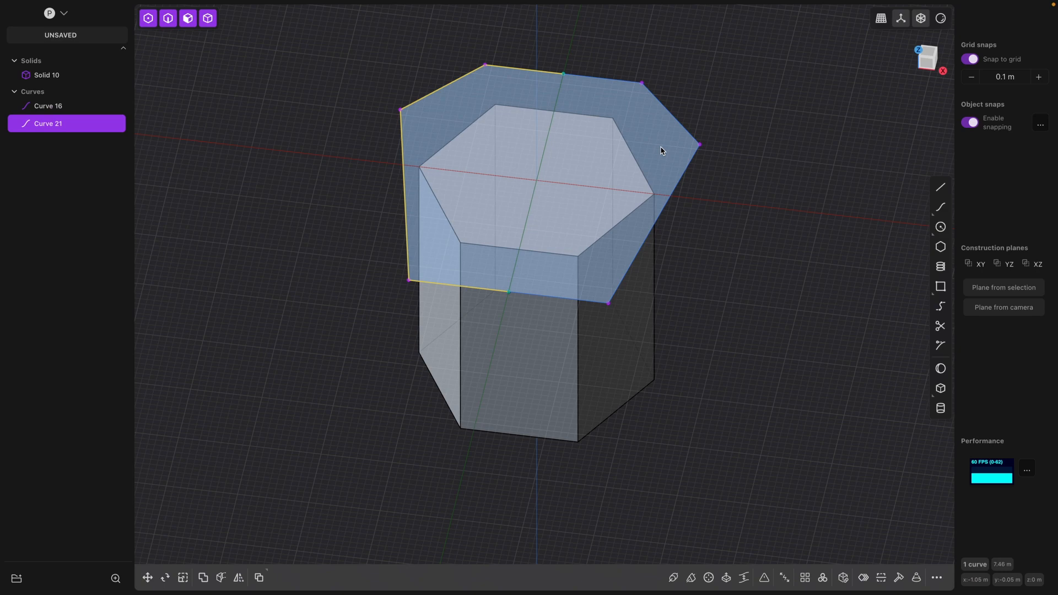
Extrude the closed outline around the hexagonal prism 0.75 m downward as a separate solid.
key(e)
middle_drag(741, 297, 739, 241)
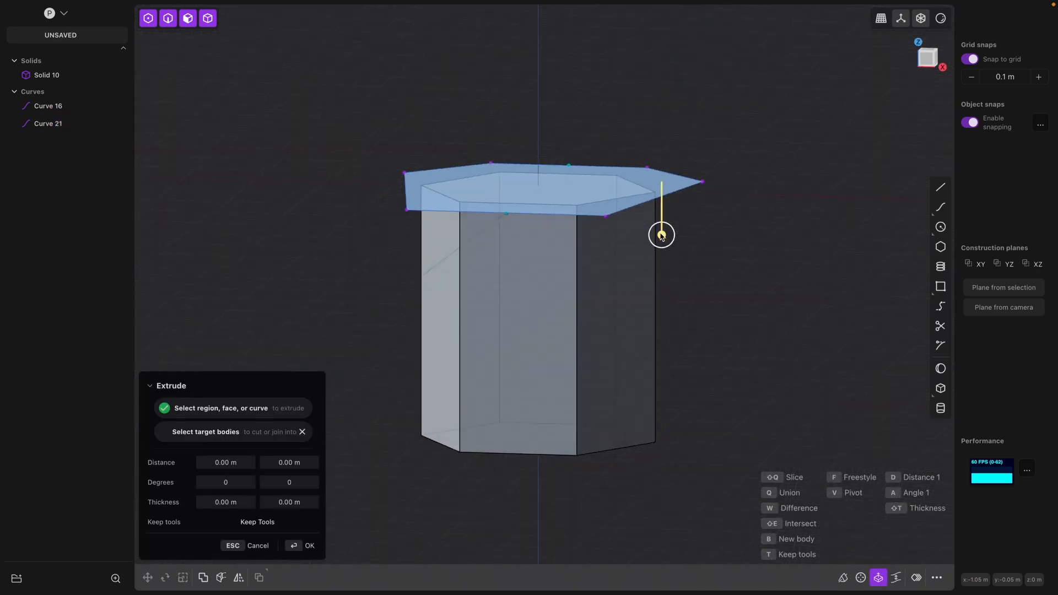
drag(662, 243, 661, 293)
click(225, 463)
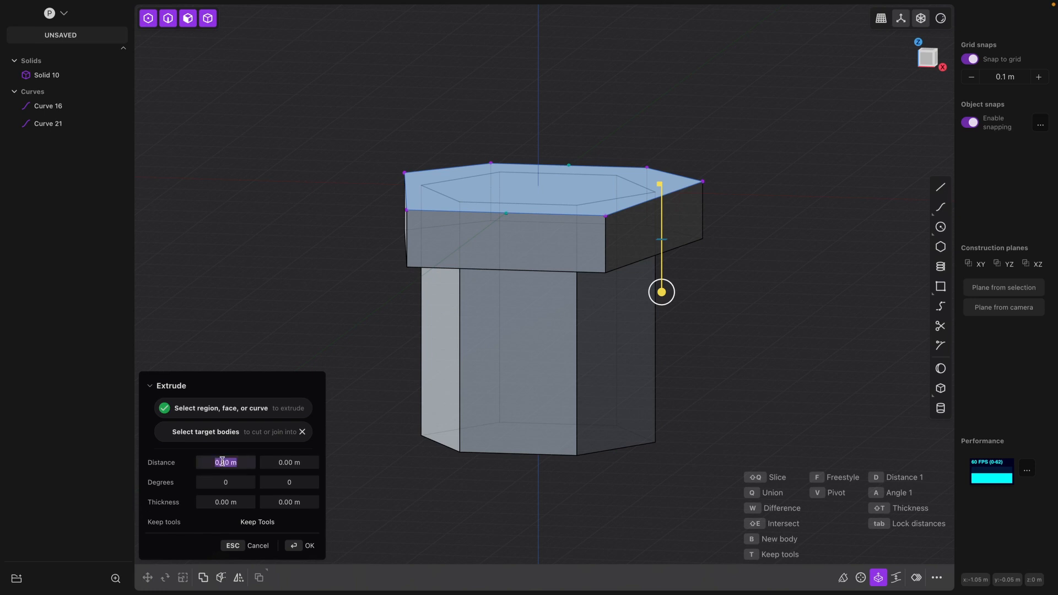
text(0.)
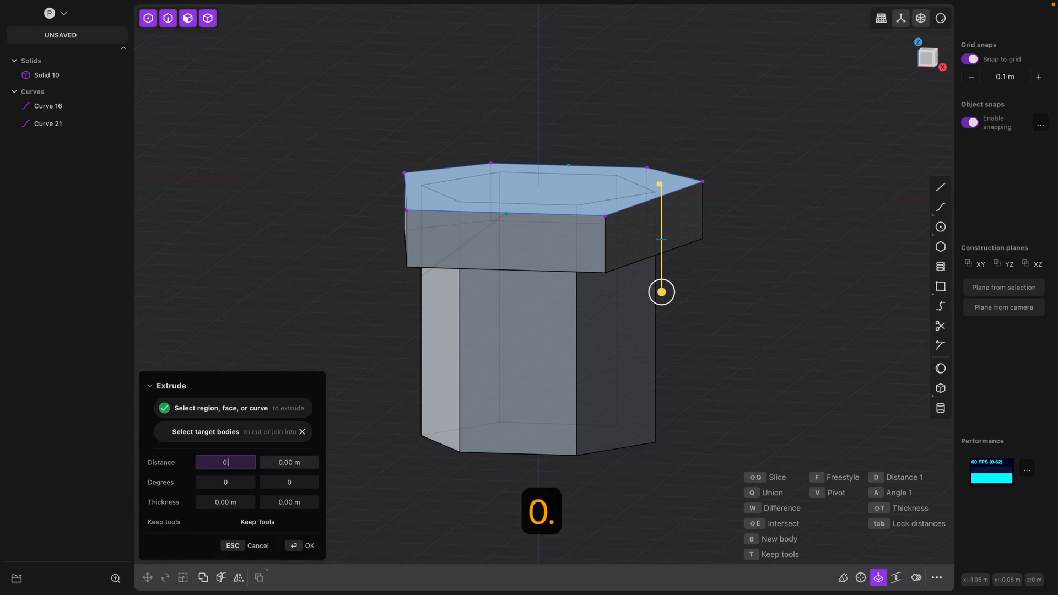
text(75)
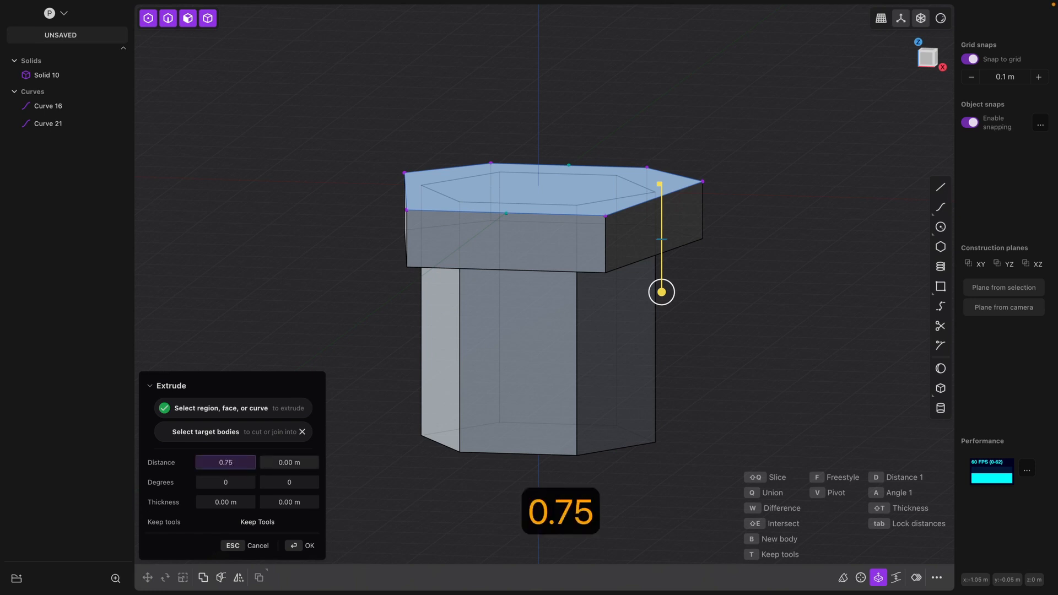
key(Return)
right_click(748, 373)
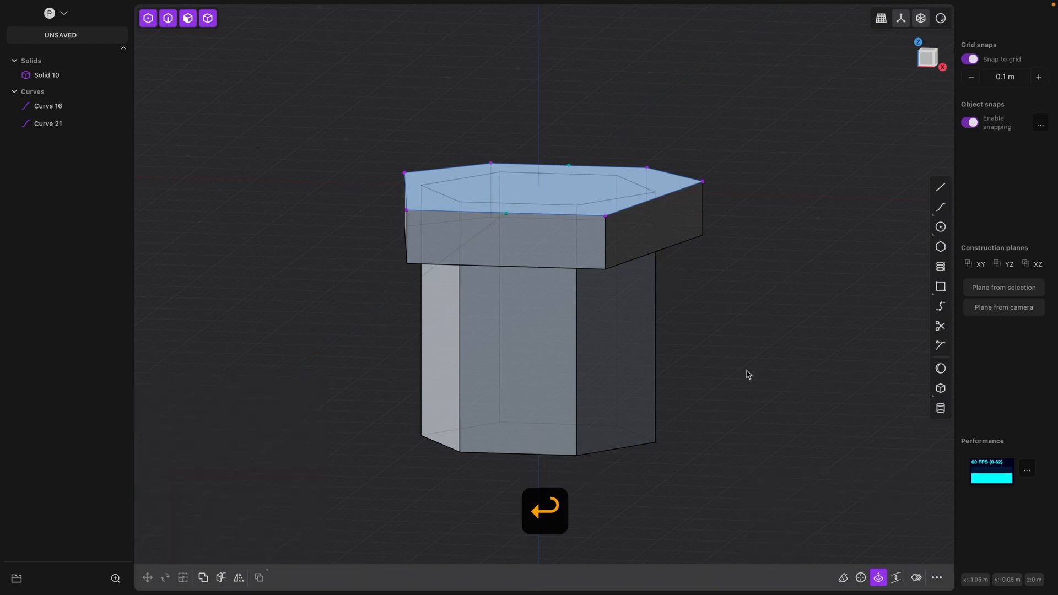
middle_drag(750, 344, 737, 370)
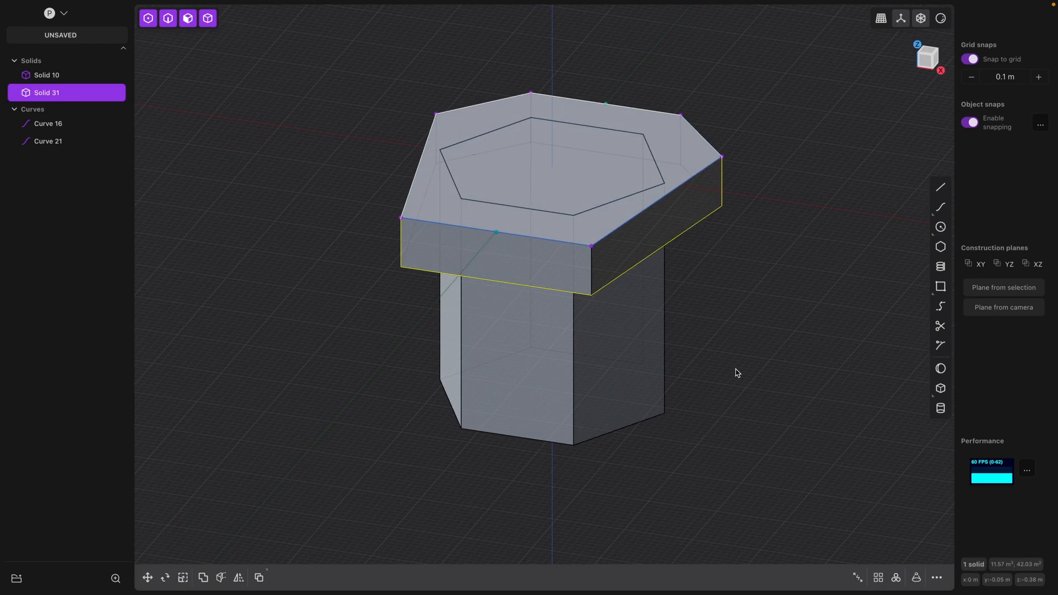
Turn off grid snapping and delete the two half-outline curves along the slab's upper edges.
click(970, 59)
middle_drag(745, 306, 755, 282)
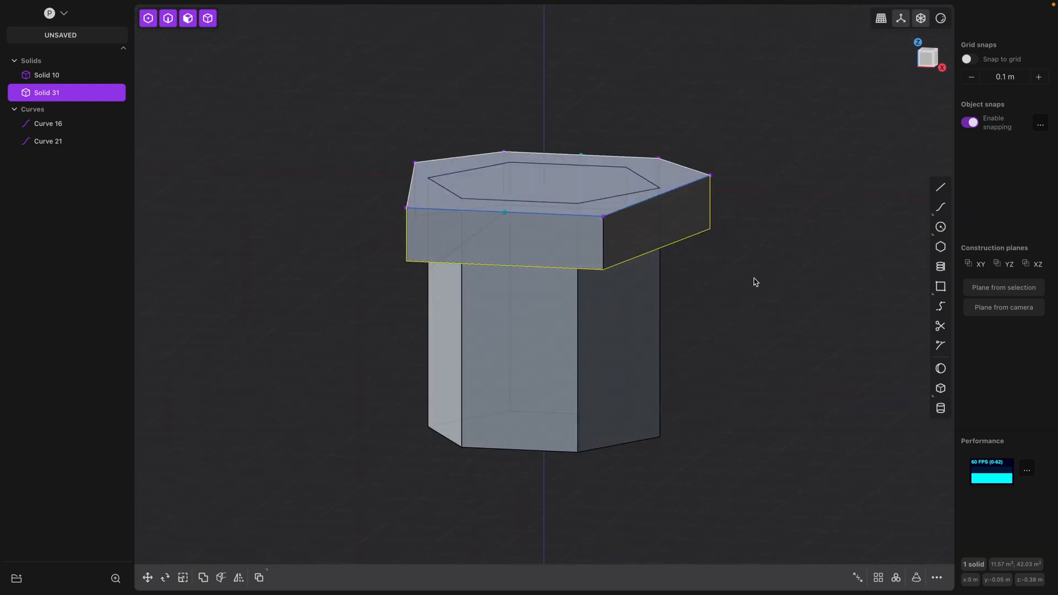
middle_drag(694, 246, 646, 236)
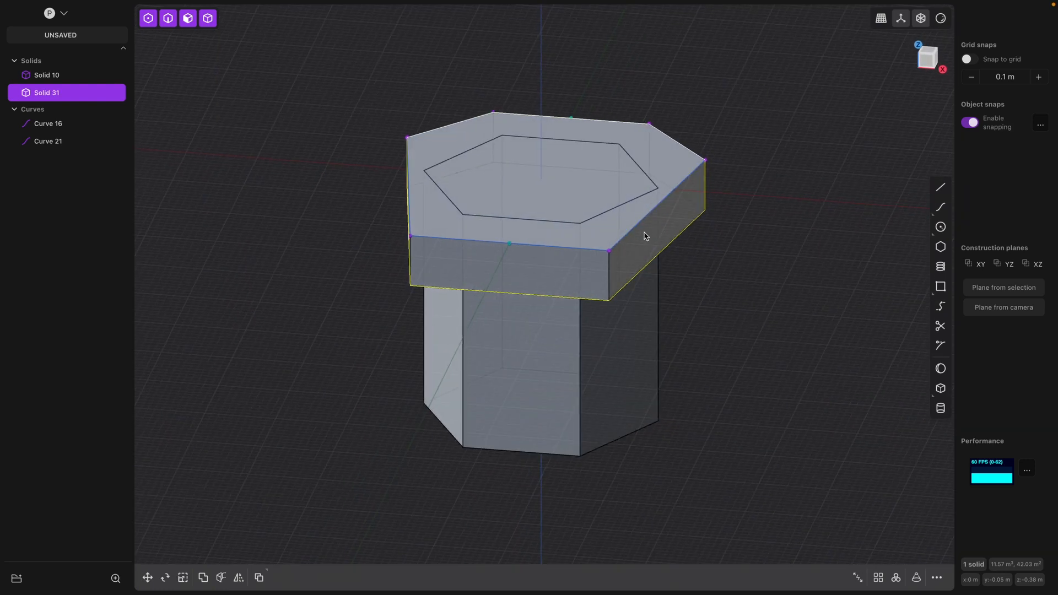
click(630, 231)
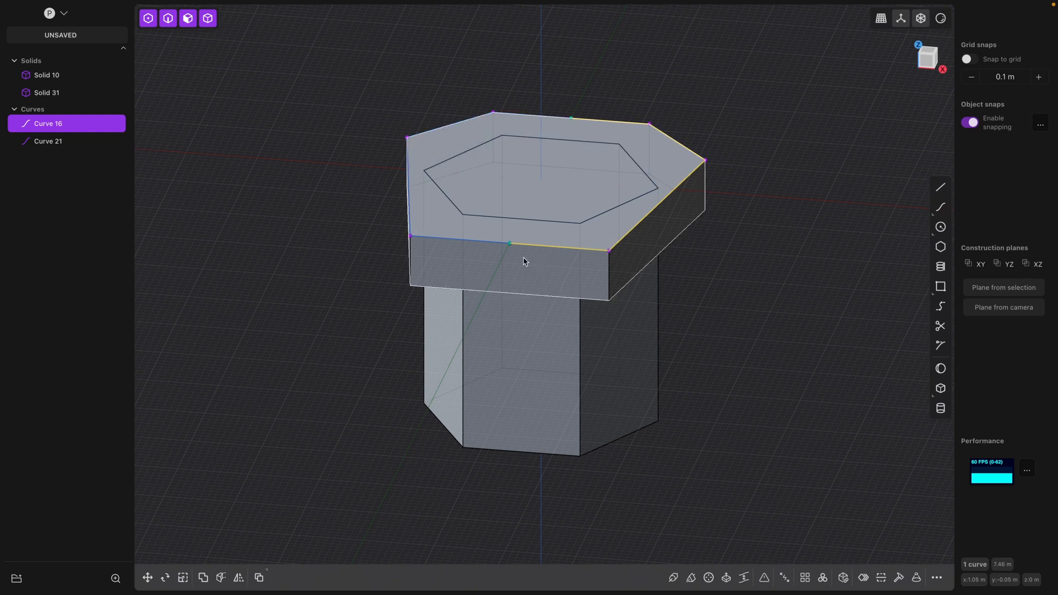
key(x)
click(485, 241)
key(x)
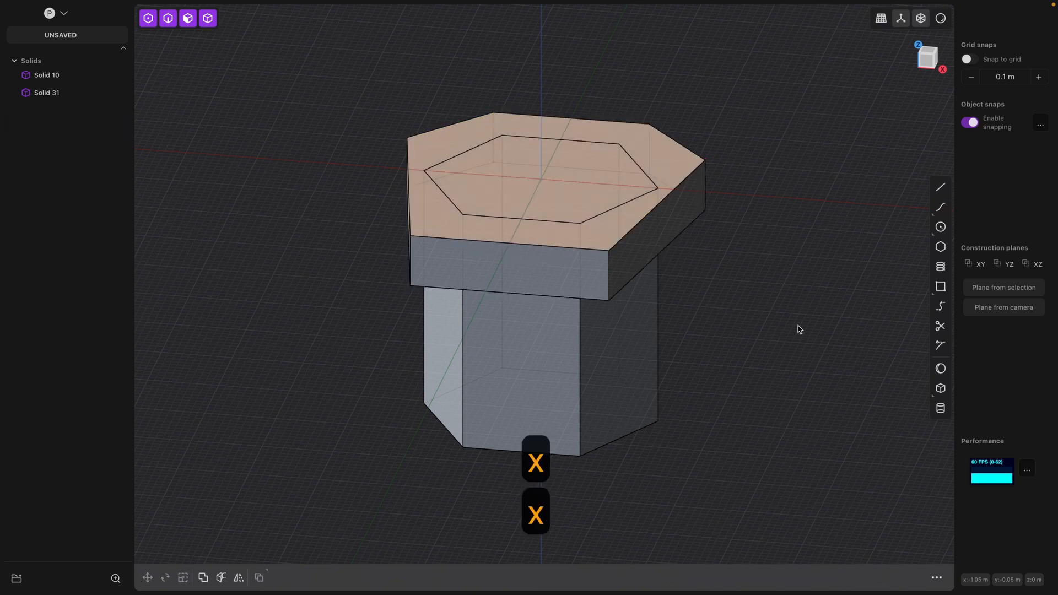
Examine the selected hexagonal prism and the slab around its upper end from above and below.
middle_drag(799, 329, 740, 344)
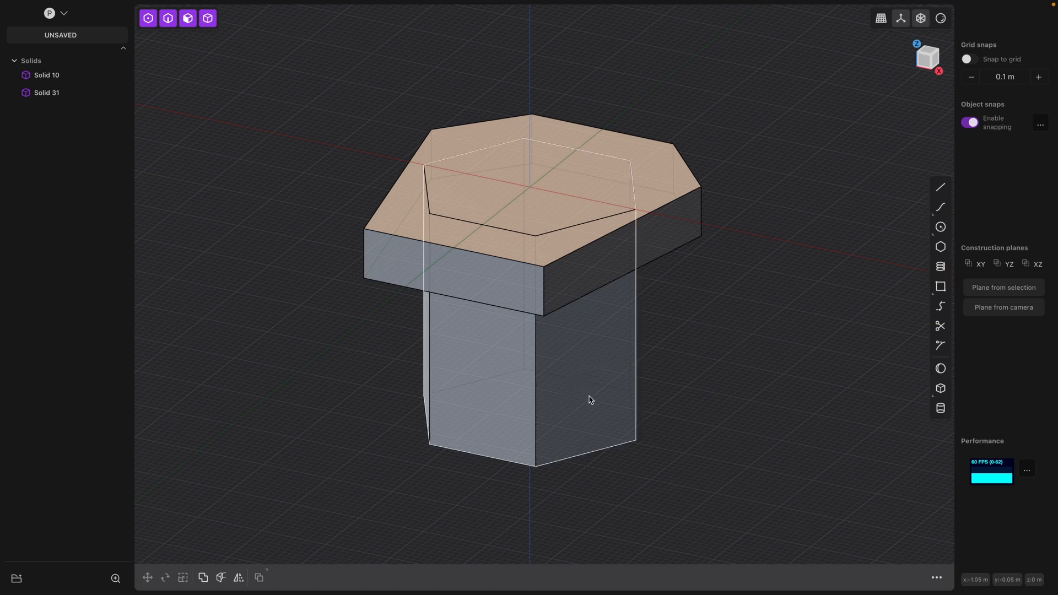
click(584, 379)
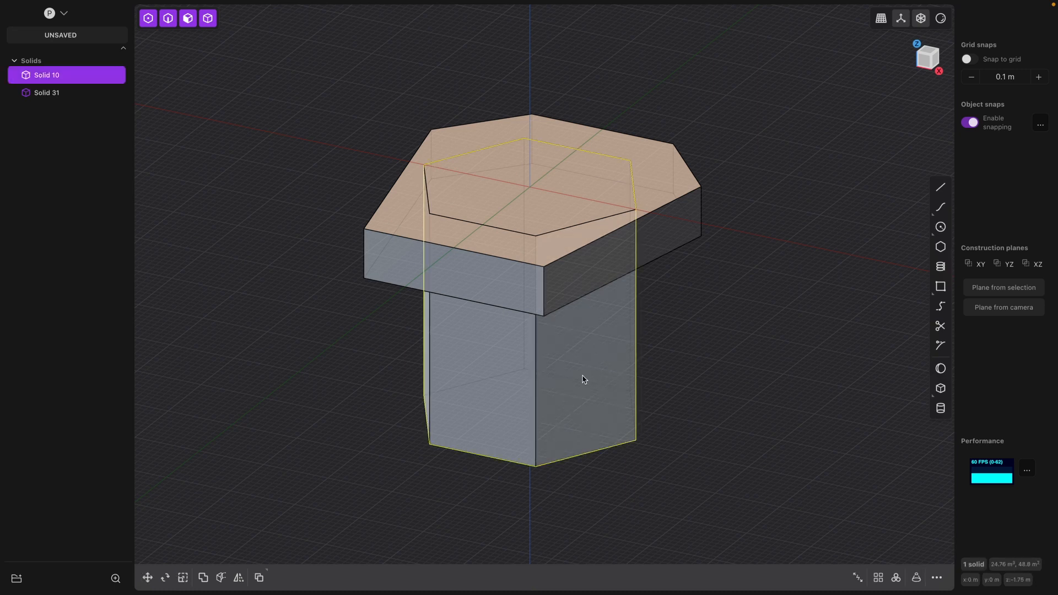
middle_drag(586, 380, 610, 323)
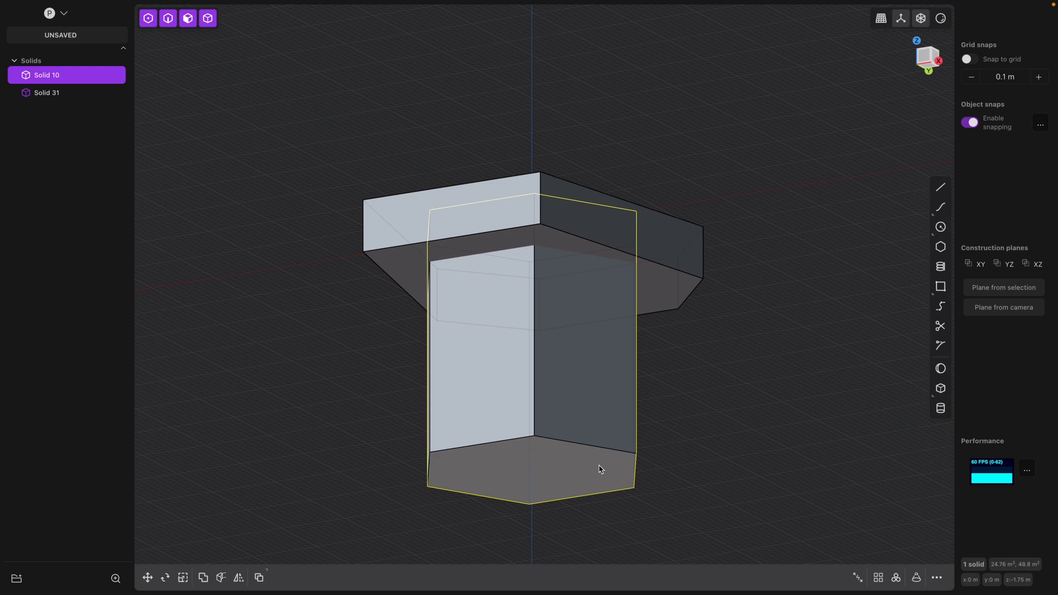
middle_drag(704, 437, 720, 398)
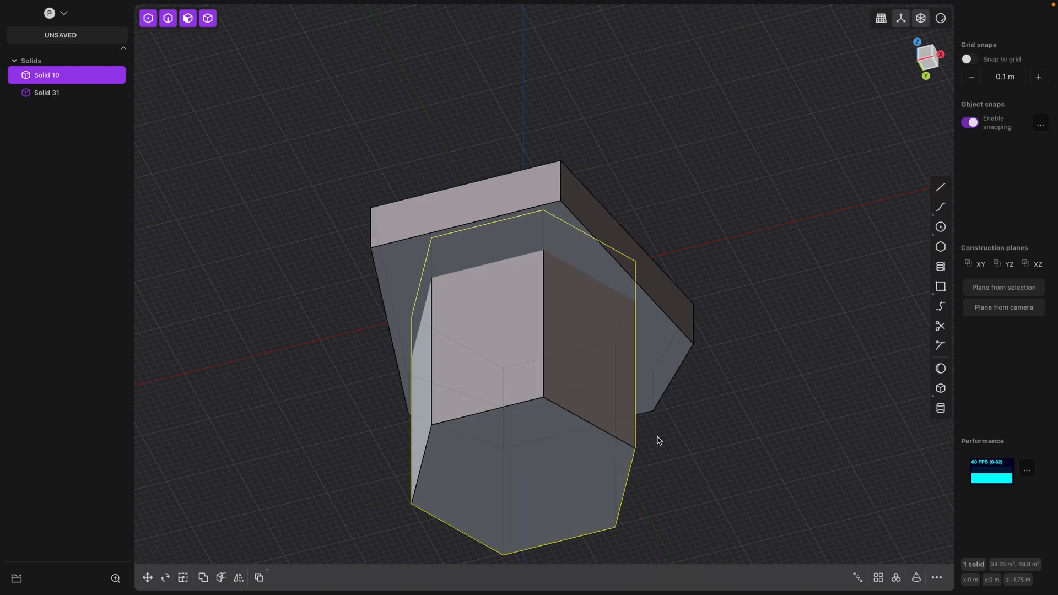
middle_drag(690, 444, 691, 455)
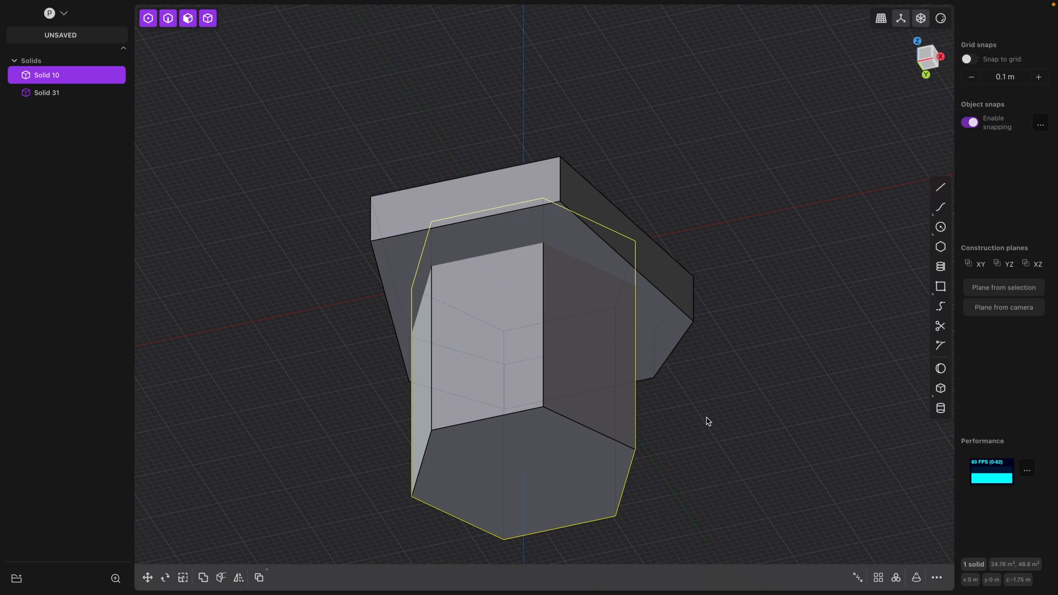
mouse_move(719, 413)
middle_down()
mouse_move(704, 465)
mouse_move(724, 441)
mouse_move(720, 405)
middle_up()
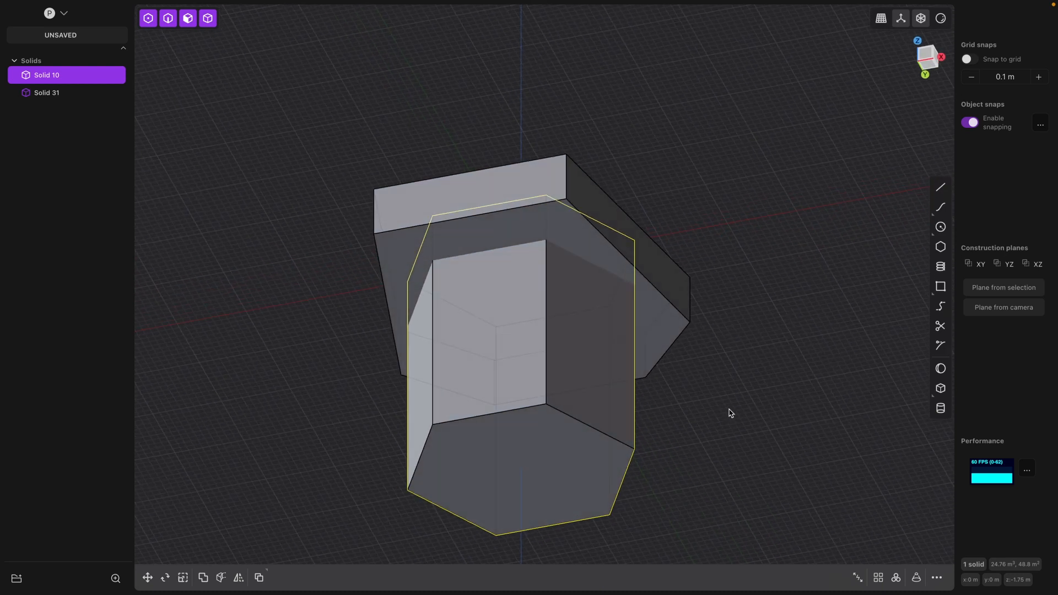
middle_drag(730, 412, 720, 494)
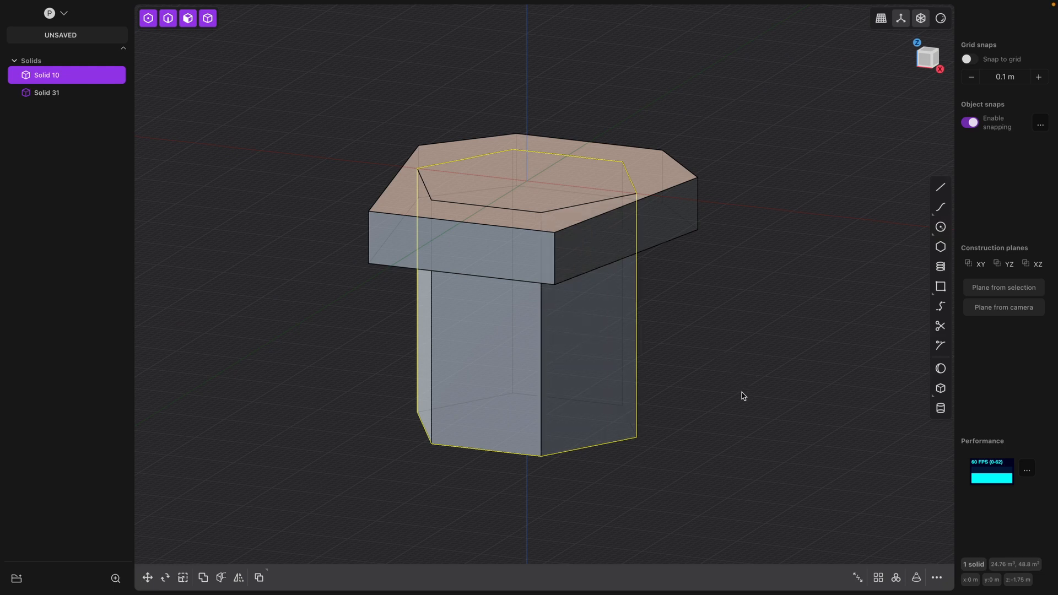
middle_drag(746, 408, 739, 331)
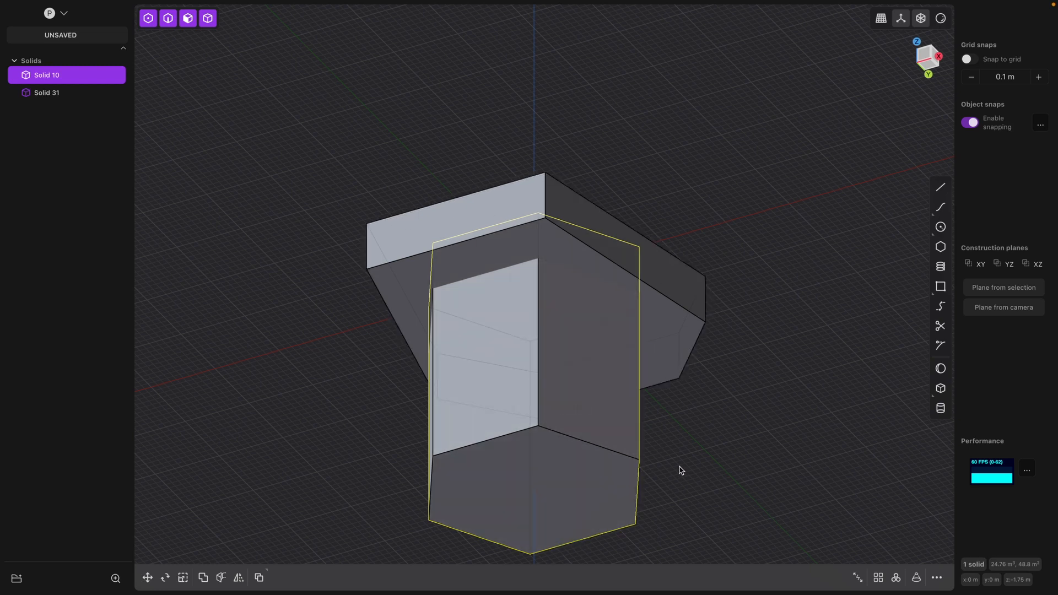
middle_drag(680, 468, 693, 477)
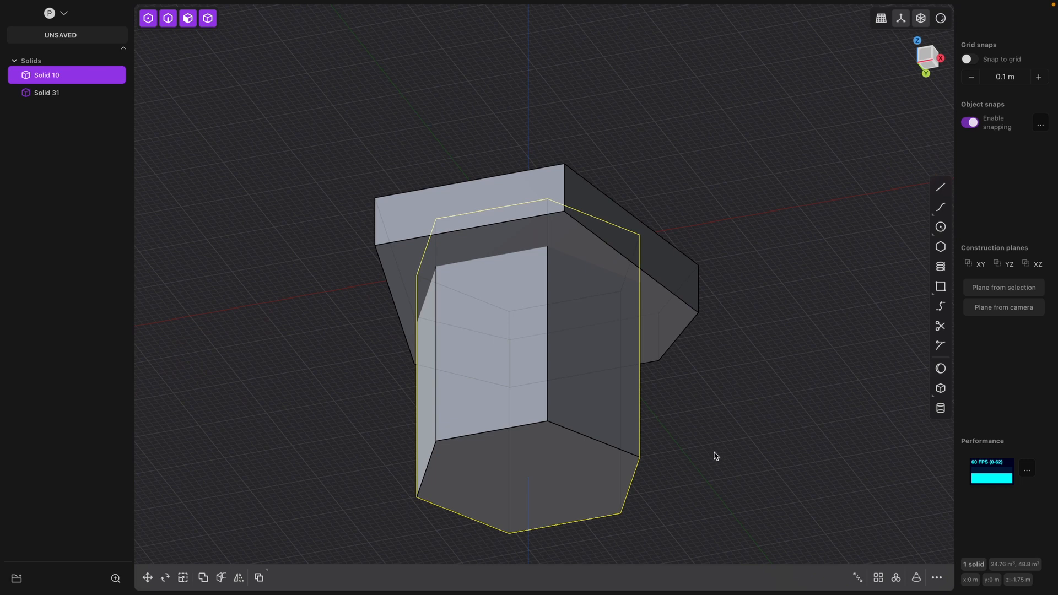
mouse_move(715, 456)
middle_down()
mouse_move(710, 475)
mouse_move(706, 416)
mouse_move(703, 475)
mouse_move(708, 463)
middle_up()
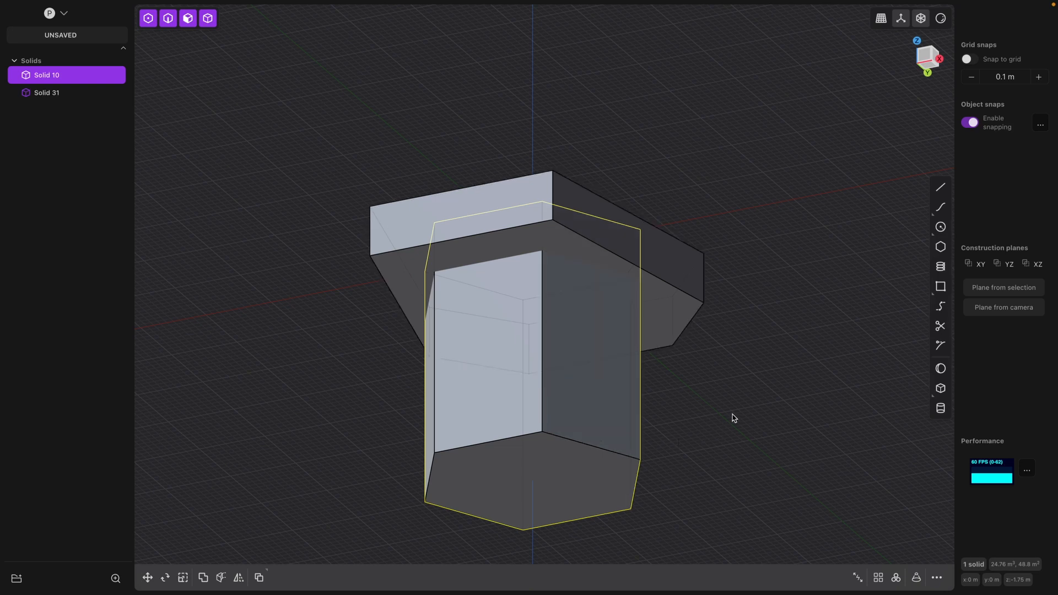
middle_drag(734, 418, 711, 491)
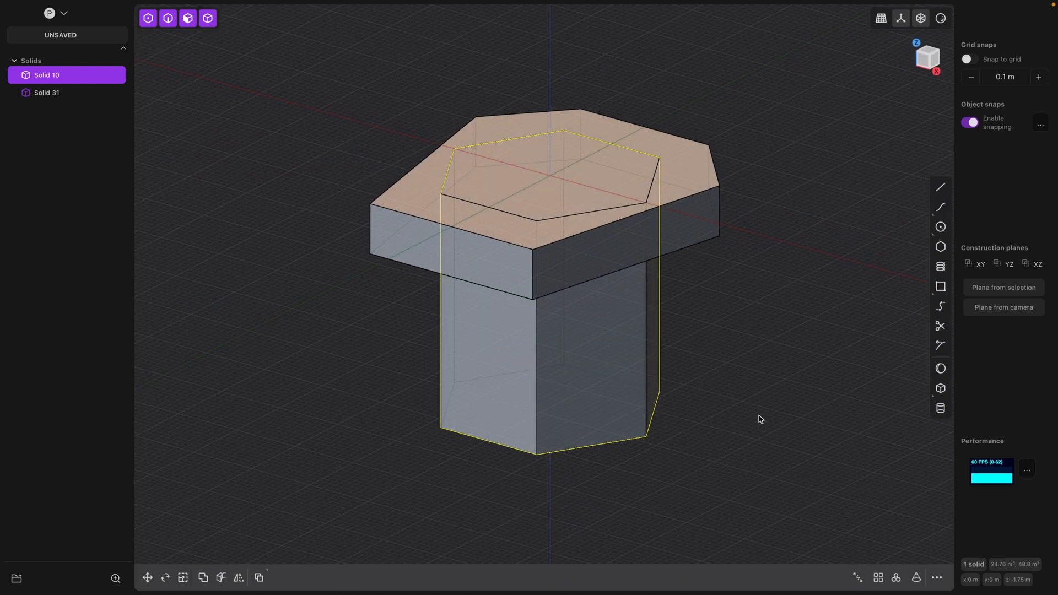
middle_drag(761, 421, 667, 411)
scroll(764, 425, down, 2)
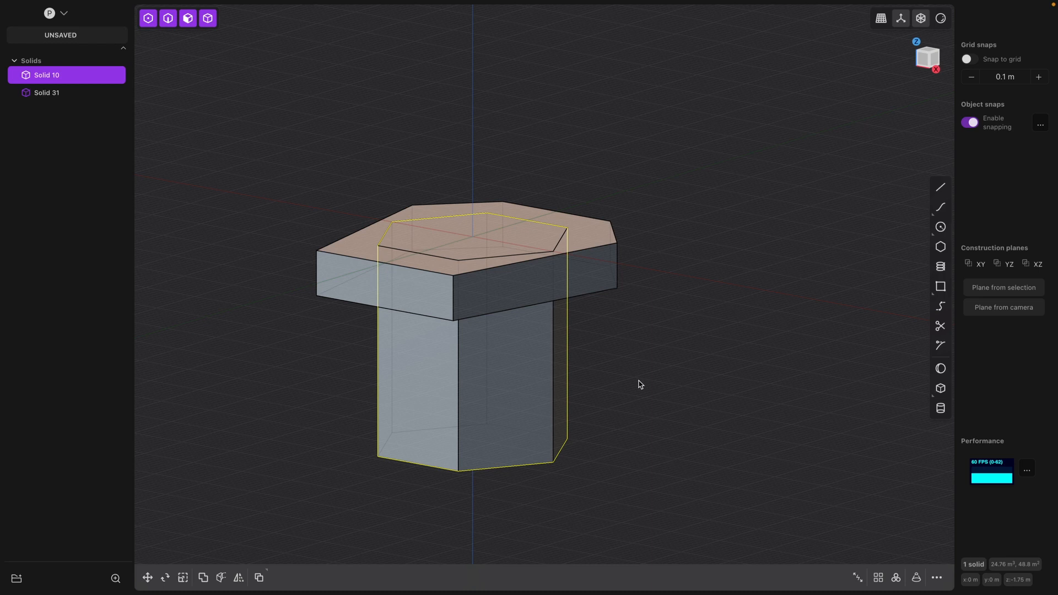
middle_drag(665, 389, 647, 395)
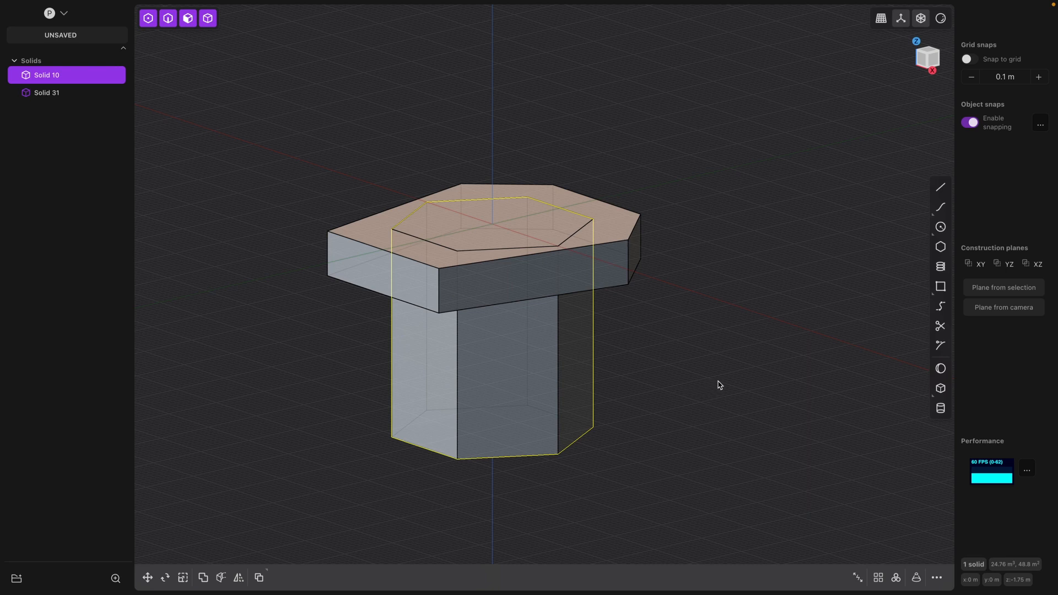
mouse_move(733, 405)
middle_down()
mouse_move(704, 390)
mouse_move(730, 383)
mouse_move(736, 404)
middle_up()
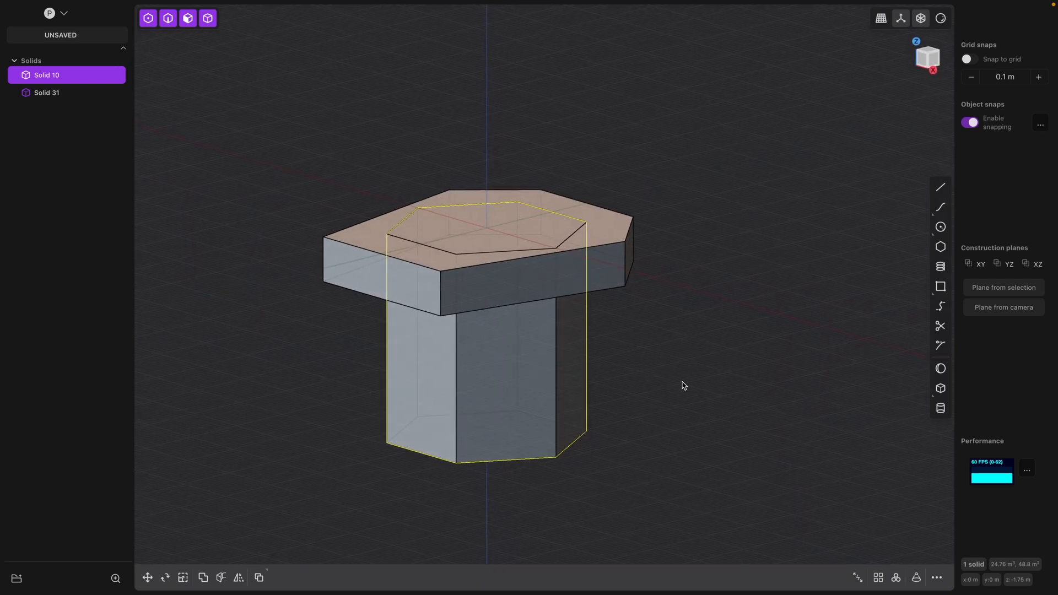
middle_drag(687, 378, 689, 374)
click(527, 363)
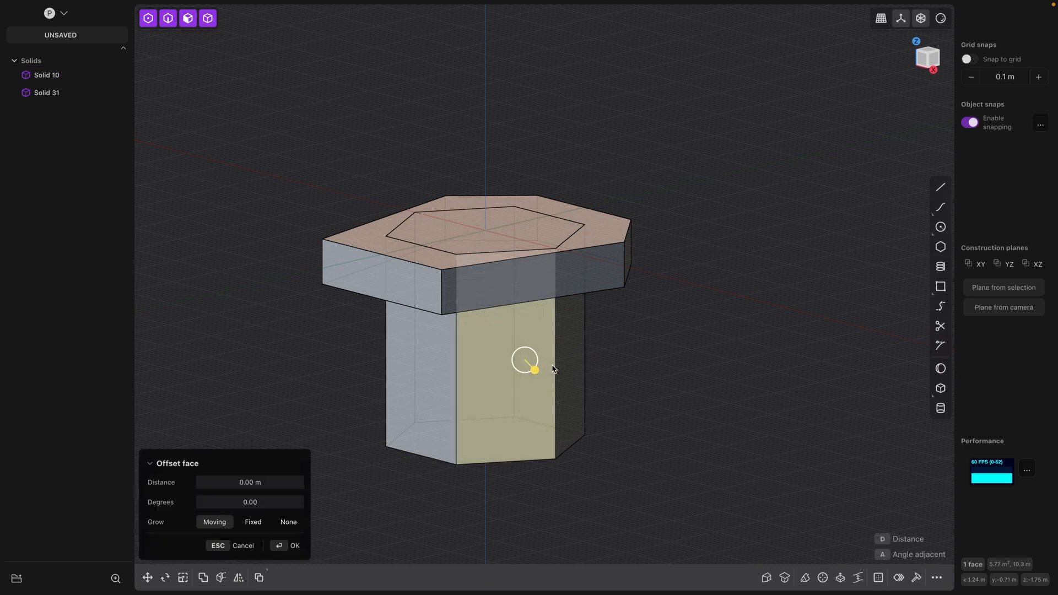
click(574, 372)
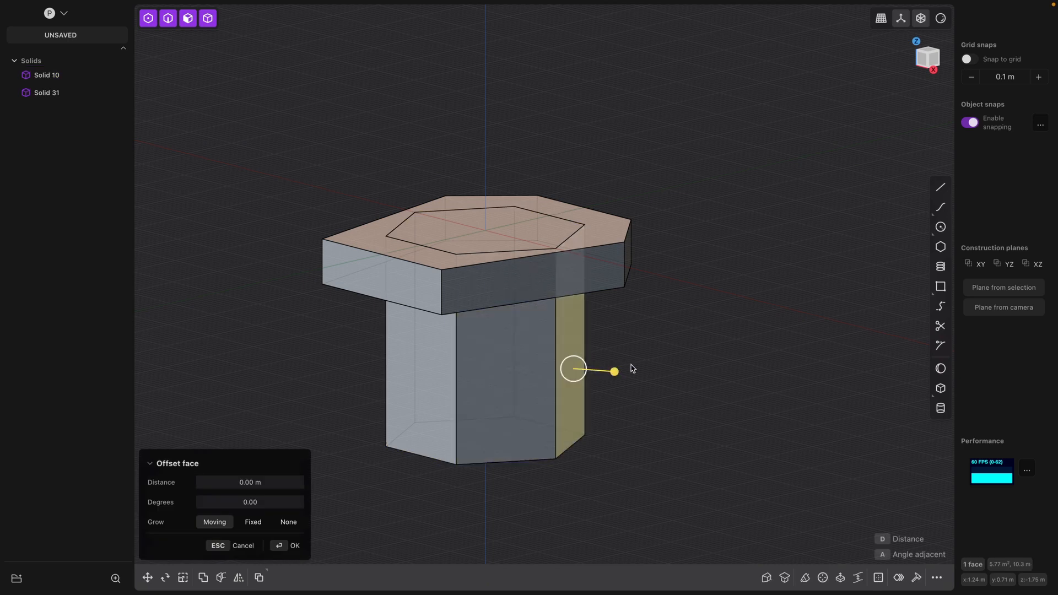
key(Escape)
click(622, 258)
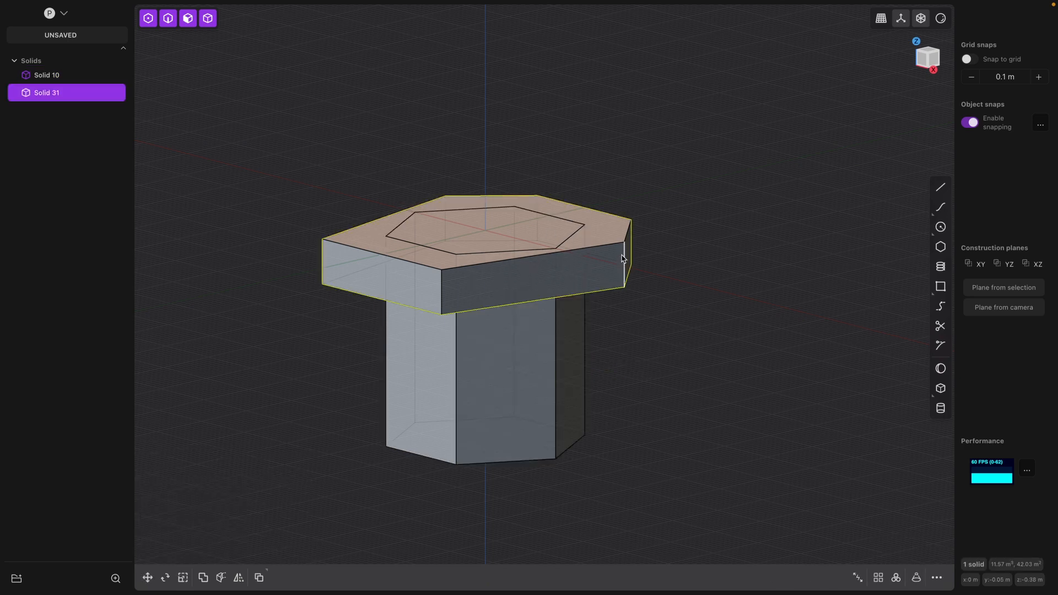
Join the hexagonal prism and the slab into one solid with a Boolean union.
click(572, 381)
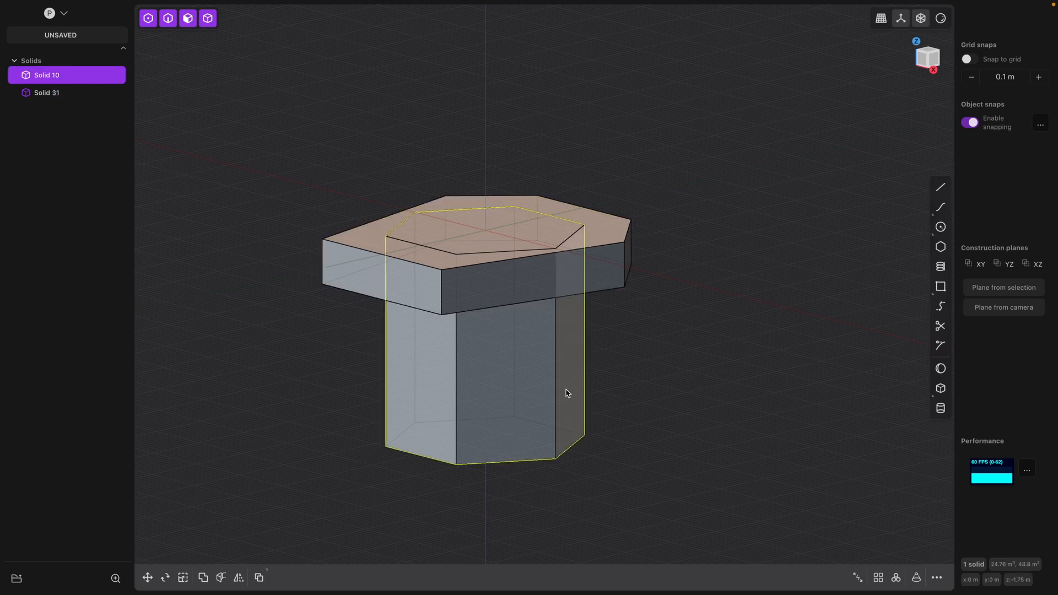
shift+click(616, 229)
key(q)
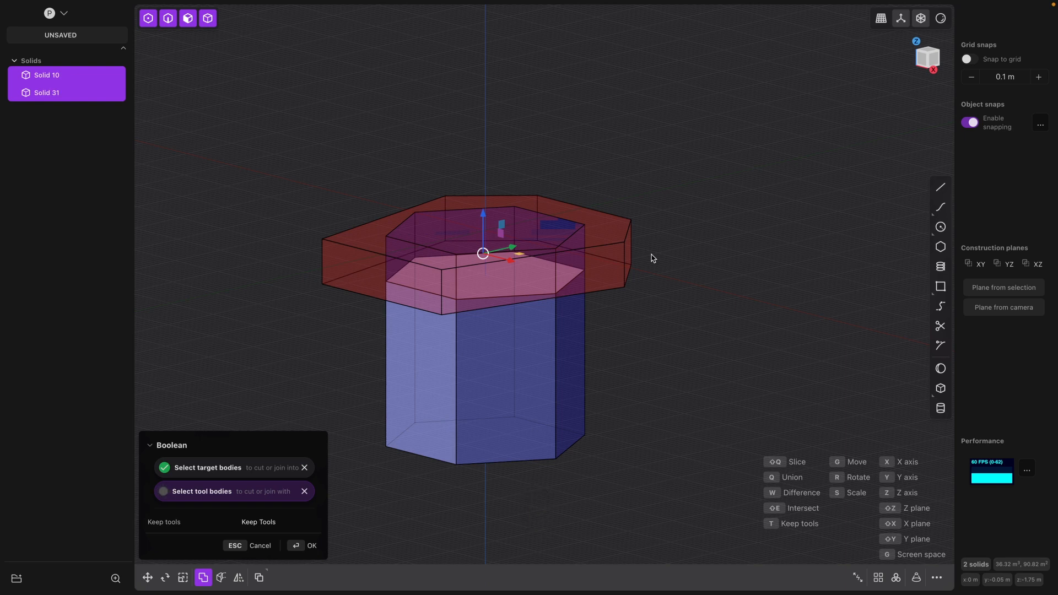
key(q)
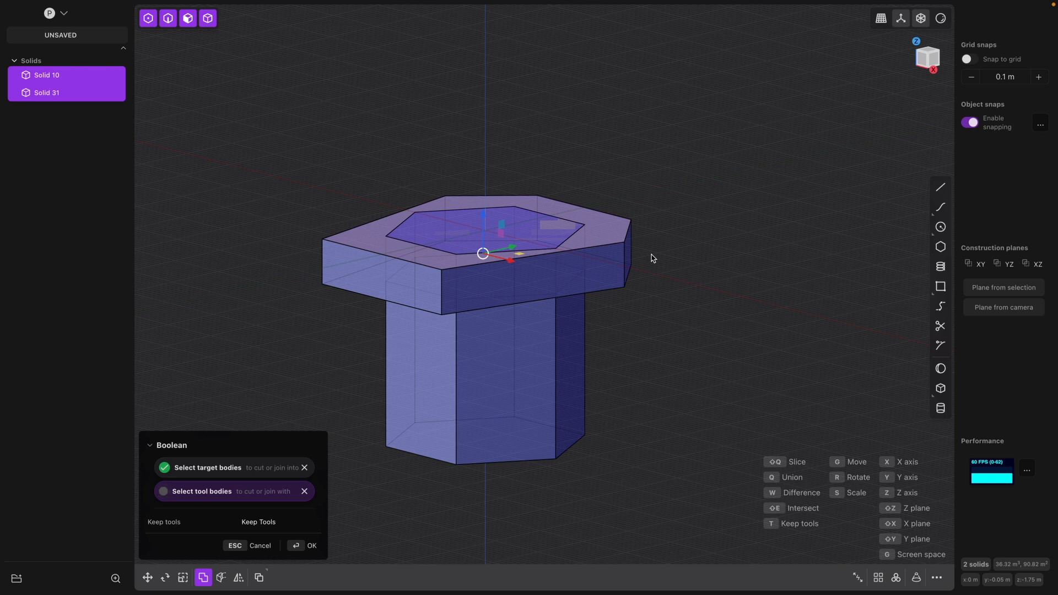
key(Return)
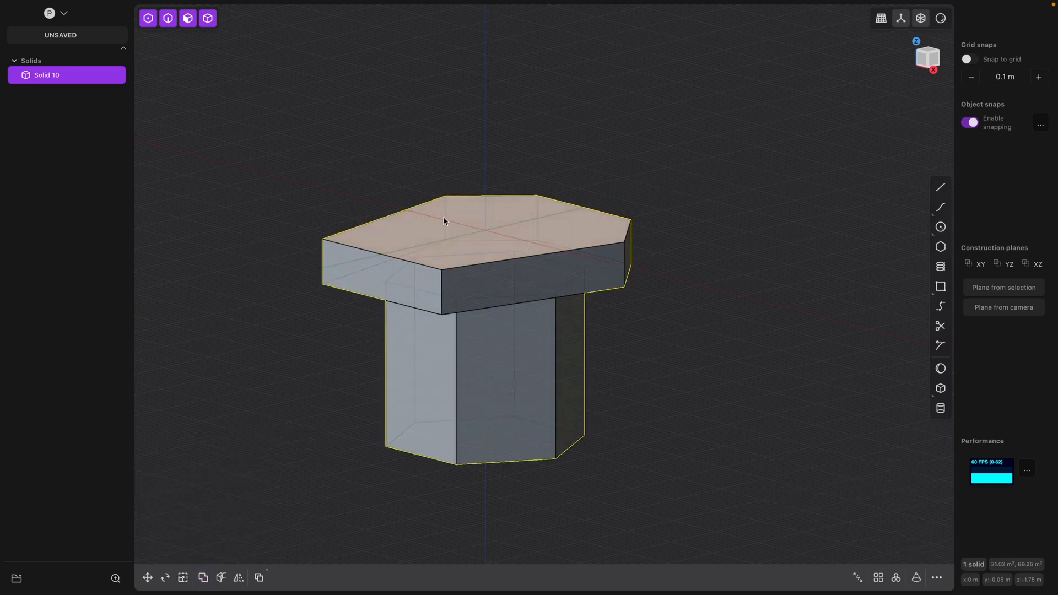
Check the joined solid from below and above, and switch to the Right view.
middle_drag(515, 250, 671, 286)
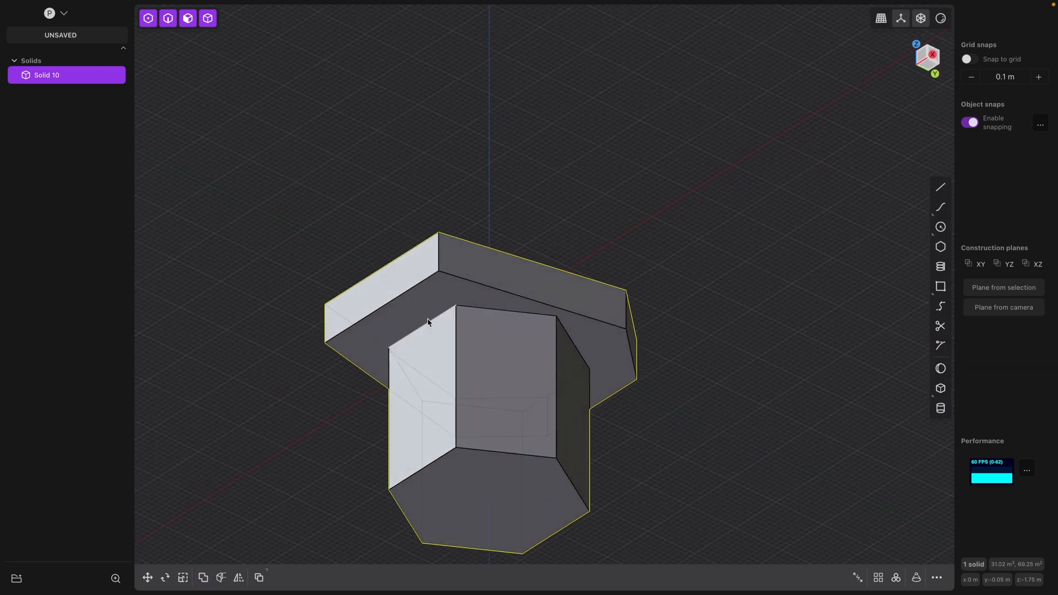
middle_drag(754, 378, 715, 386)
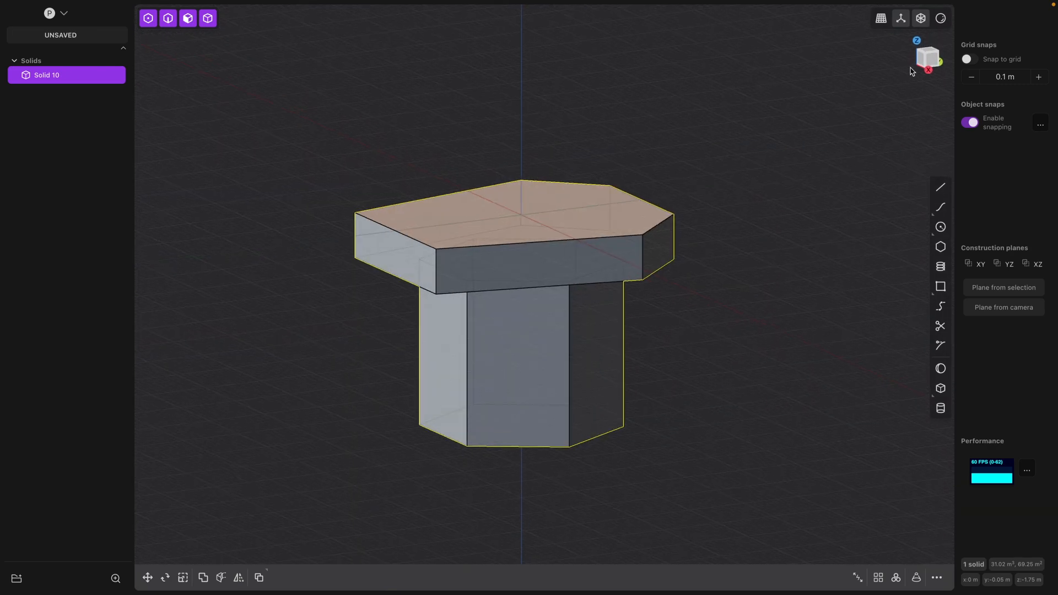
click(929, 70)
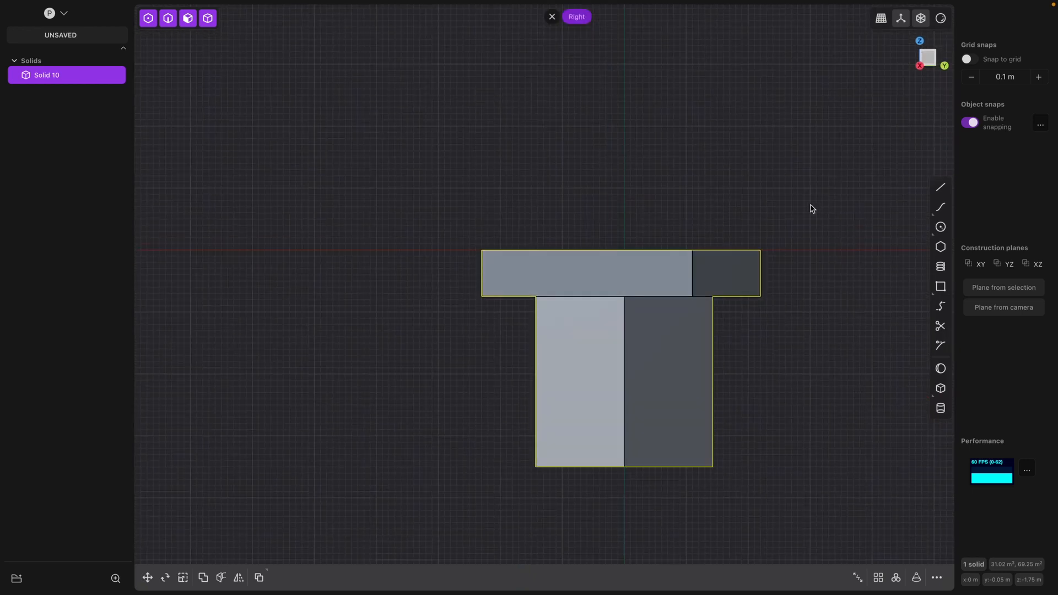
scroll(812, 208, down, 5)
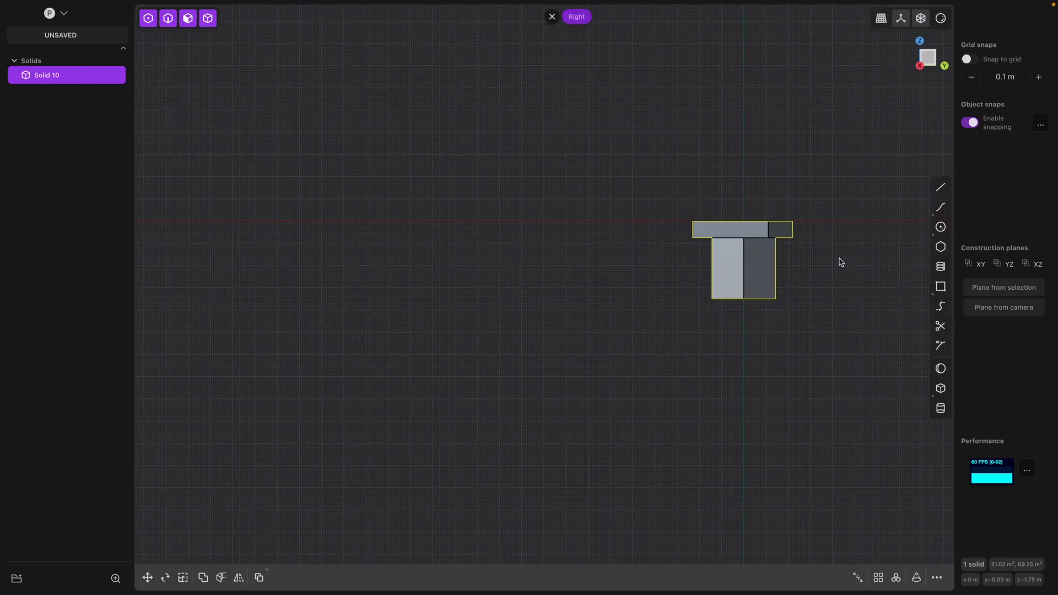
Draw a closed six-point swept wing outline in the Right view, base on the Y axis, long sloping edge about 16 m, tip about 2 m.
shift+middle_drag(841, 262, 682, 430)
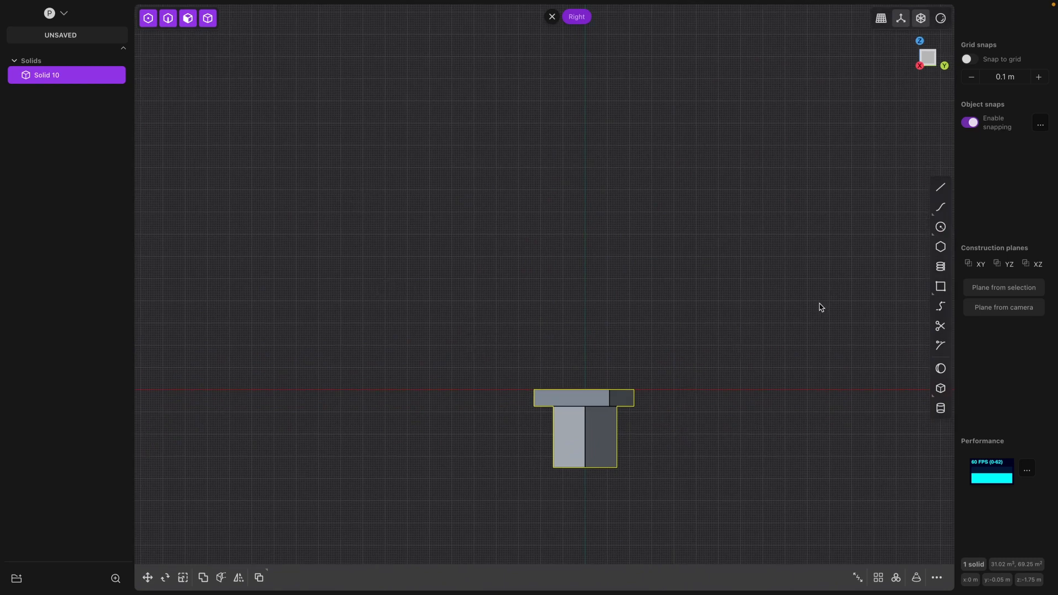
key(shift+a)
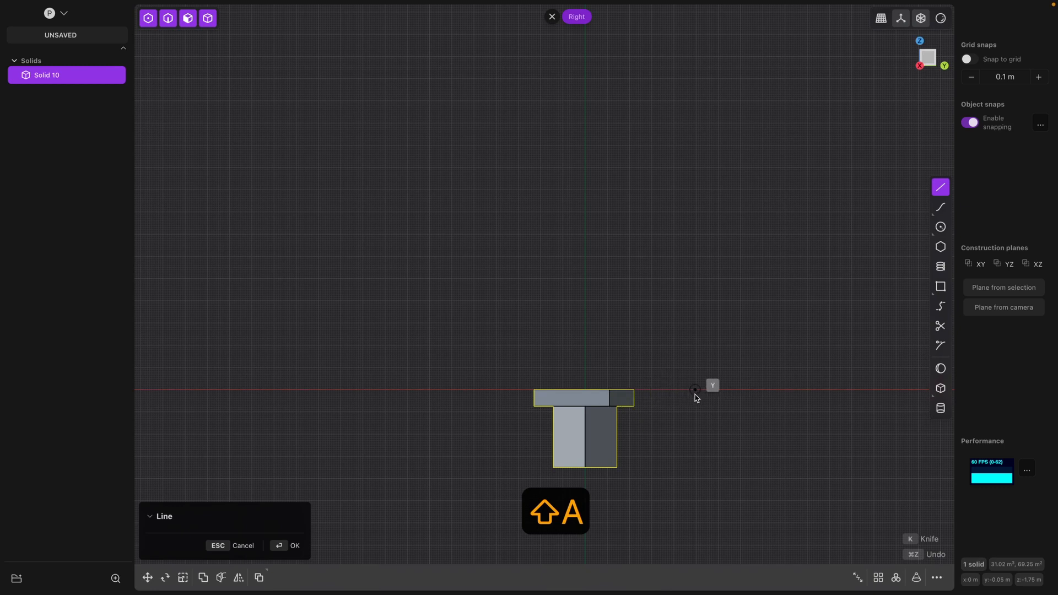
click(700, 391)
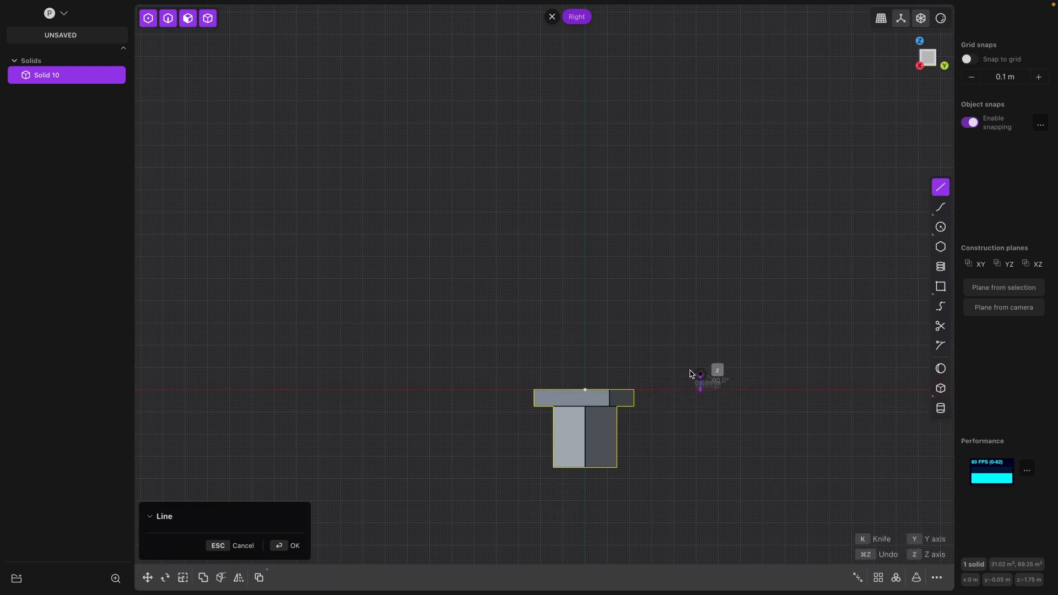
click(661, 326)
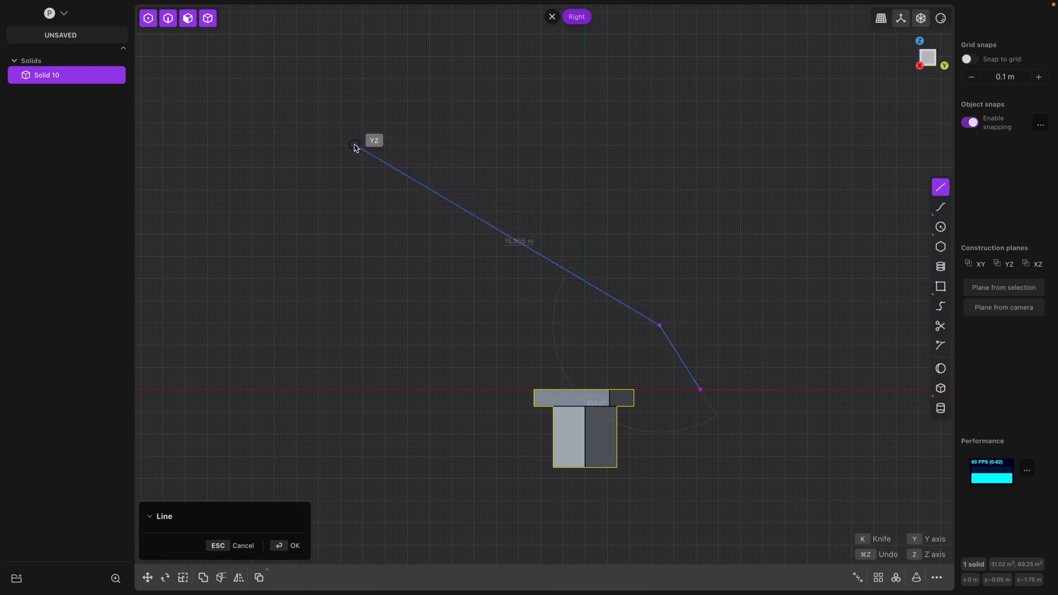
click(355, 145)
click(309, 145)
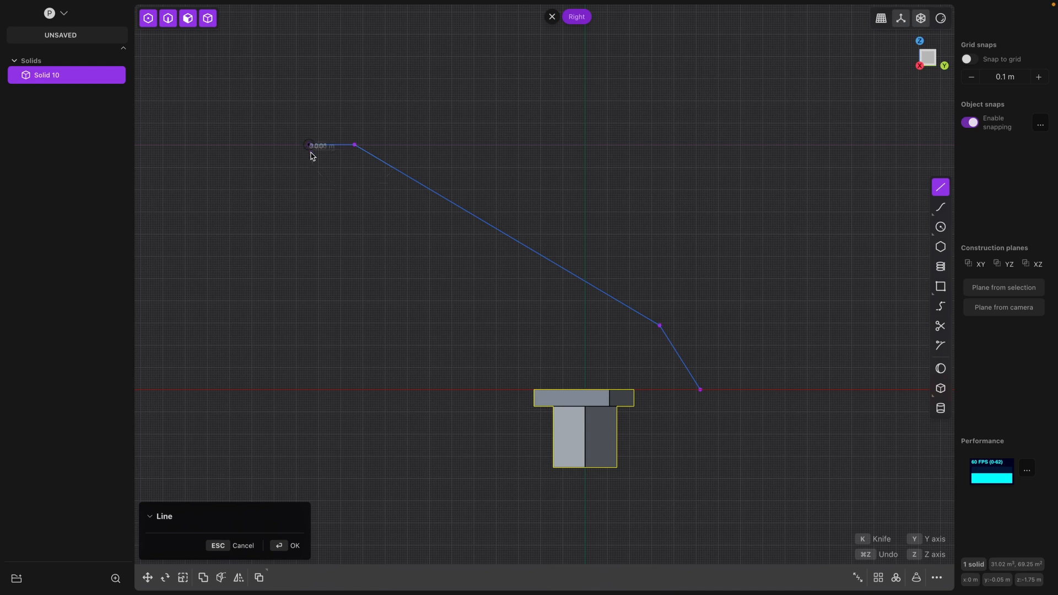
click(451, 322)
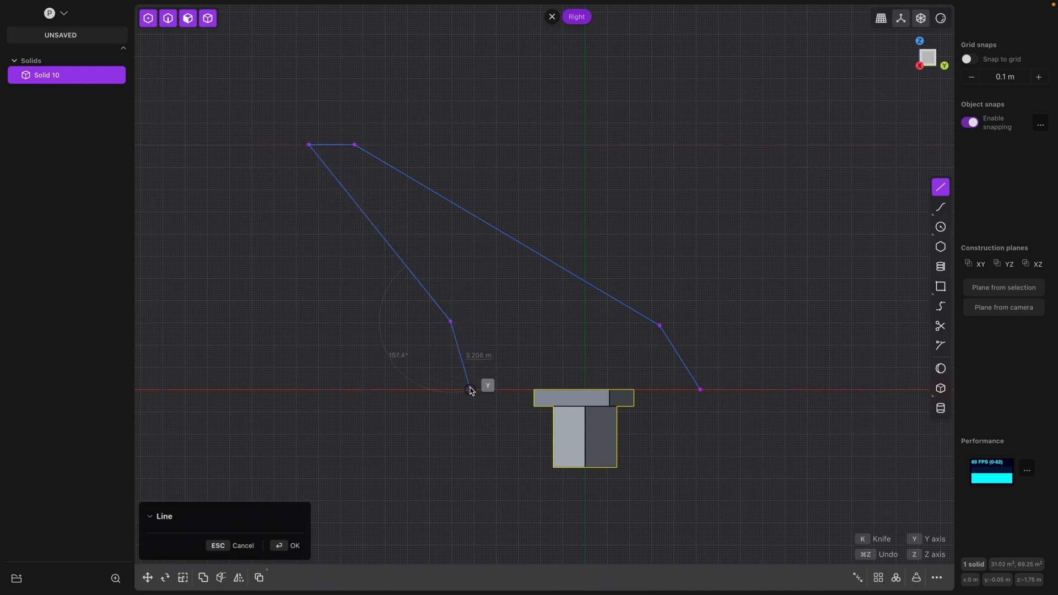
click(470, 390)
click(701, 390)
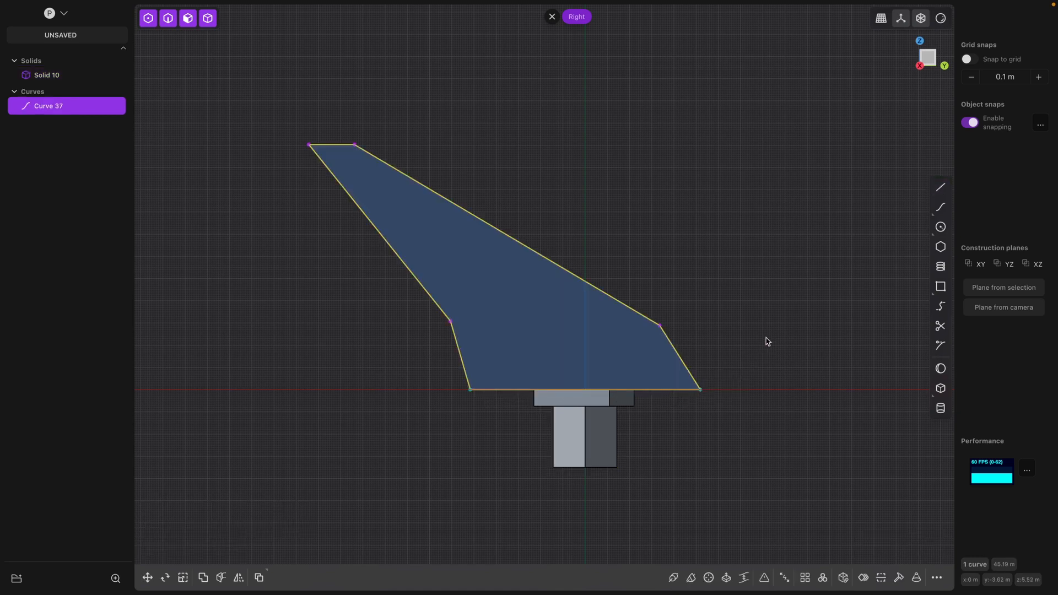
Extrude the wing outline symmetrically to both sides by about 1.1 m each, as a separate solid.
middle_drag(768, 341, 650, 361)
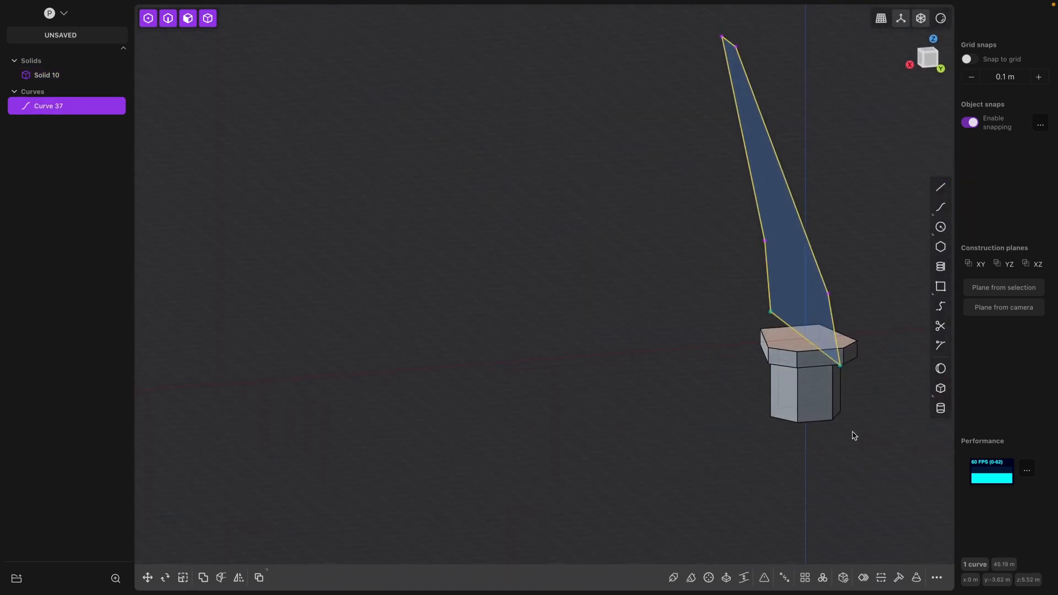
middle_drag(854, 435, 742, 366)
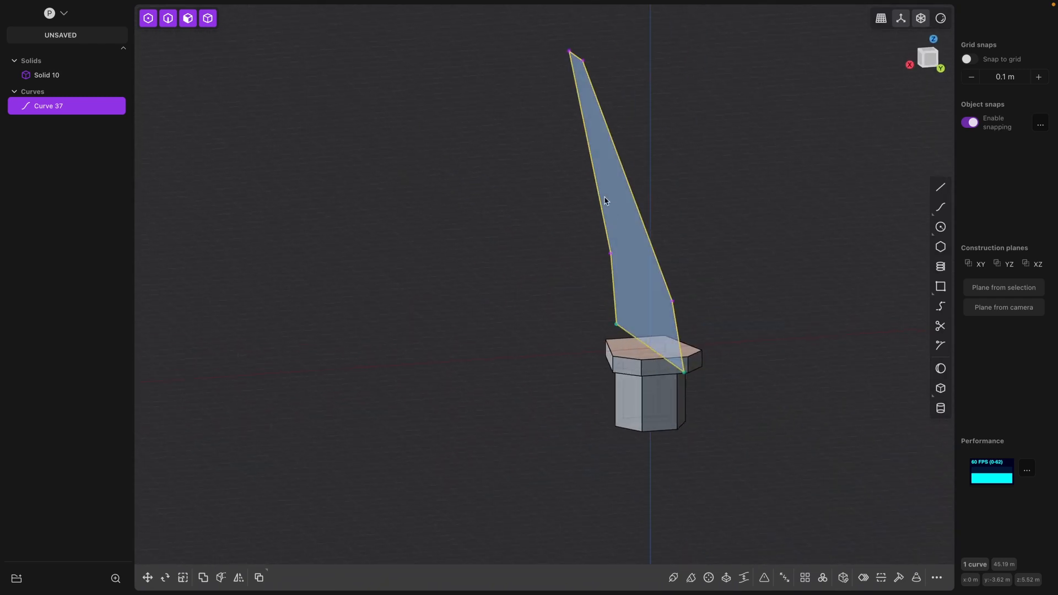
key(e)
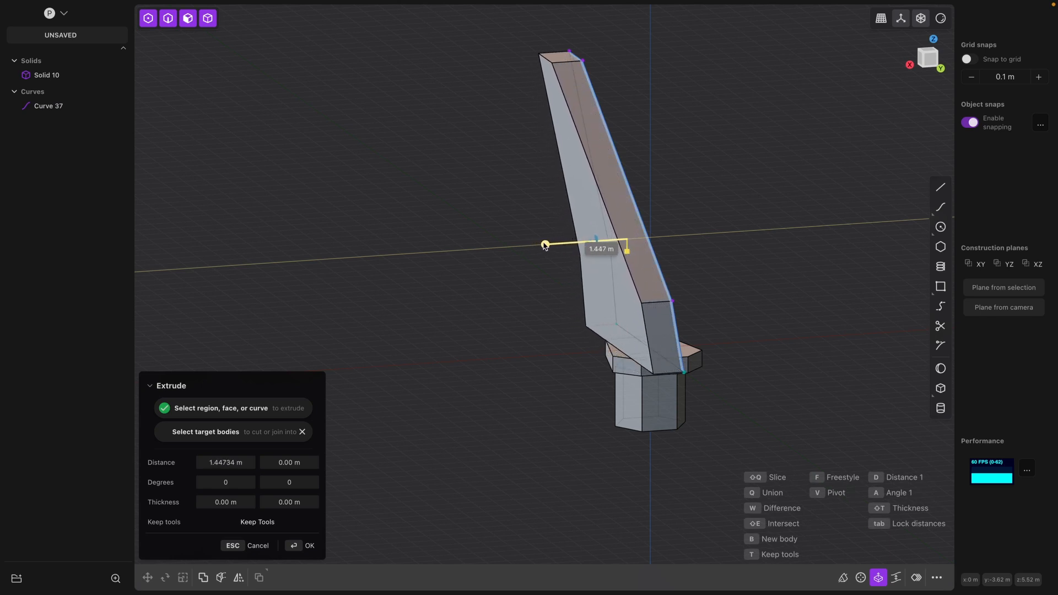
key(Tab)
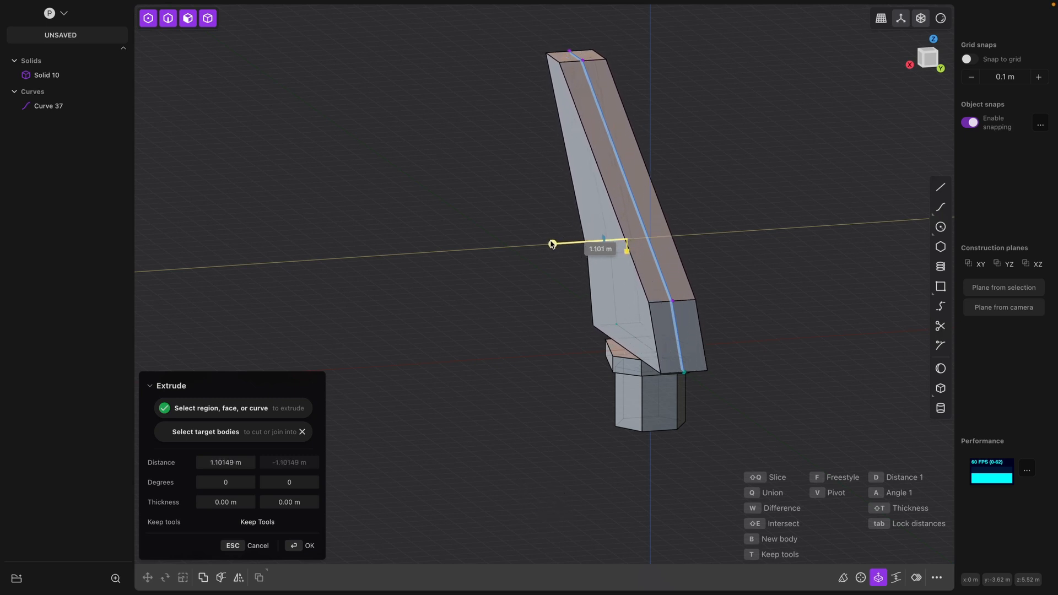
click(552, 244)
key(Return)
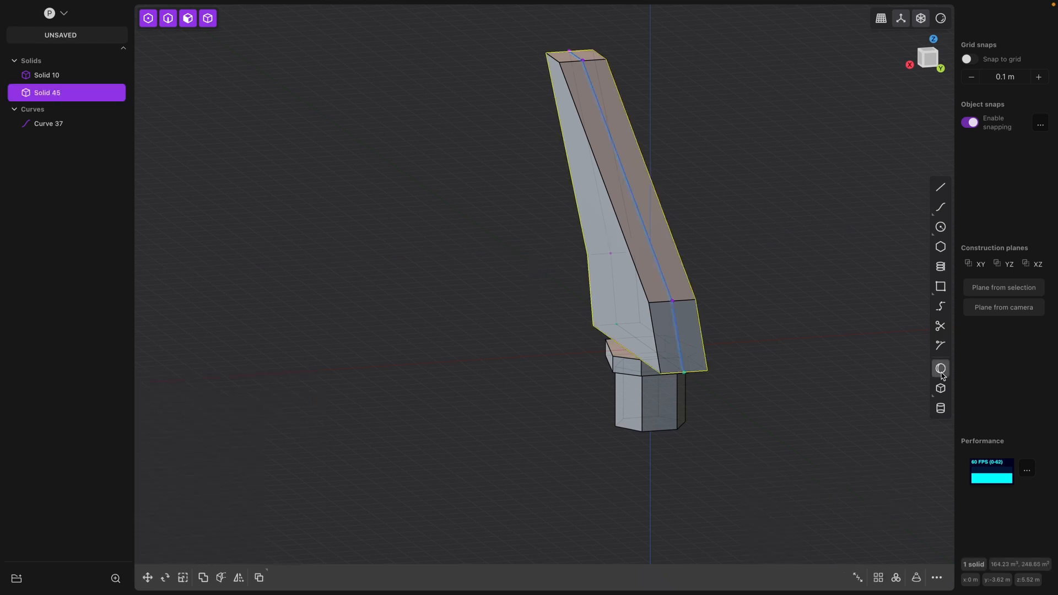
Delete the wing outline curve running along the middle of the extruded wing.
middle_drag(862, 354, 836, 336)
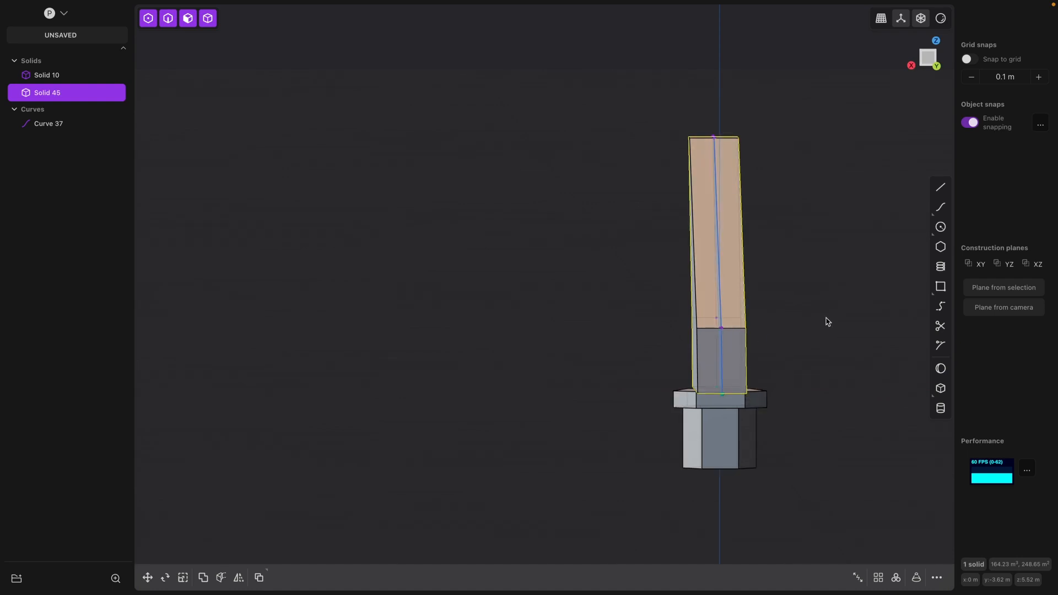
click(718, 279)
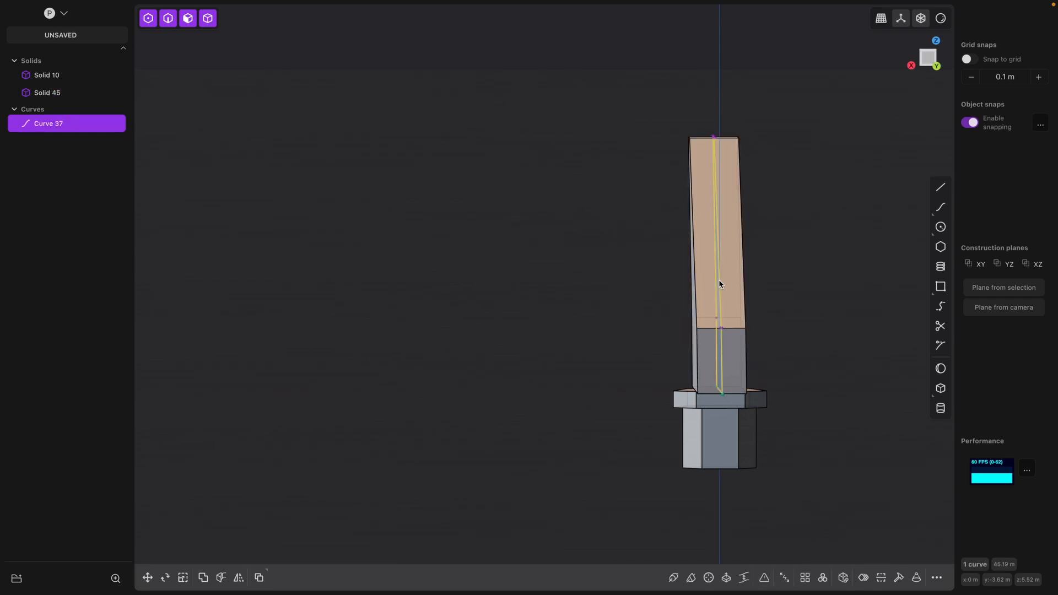
key(x)
middle_drag(816, 283, 739, 297)
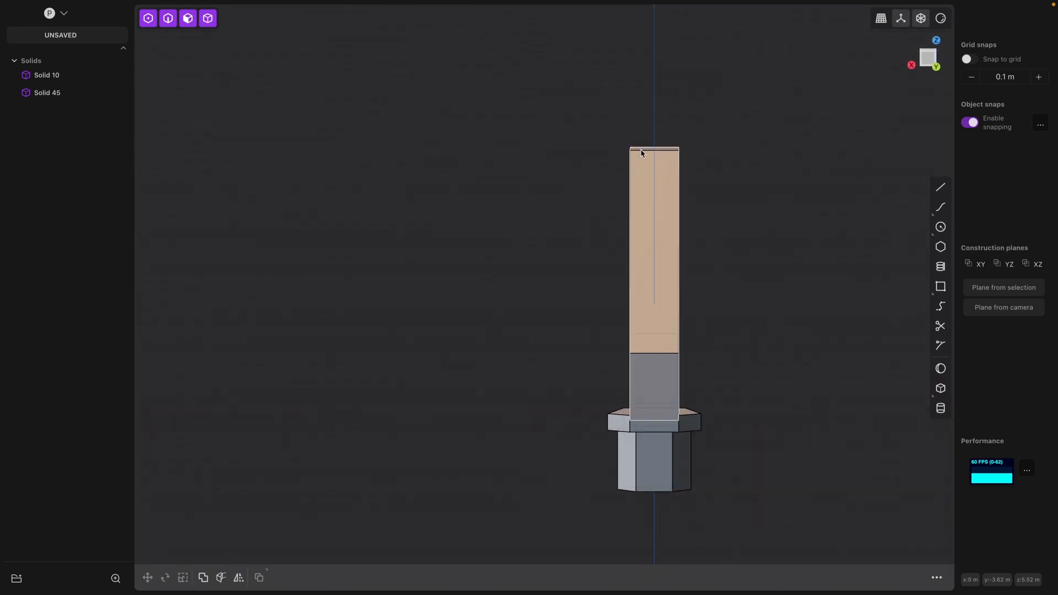
Draw a slanted line about 12.06 m long in the Back view, from the wing's lower corner inward to a point above its tip.
middle_drag(725, 228, 746, 233)
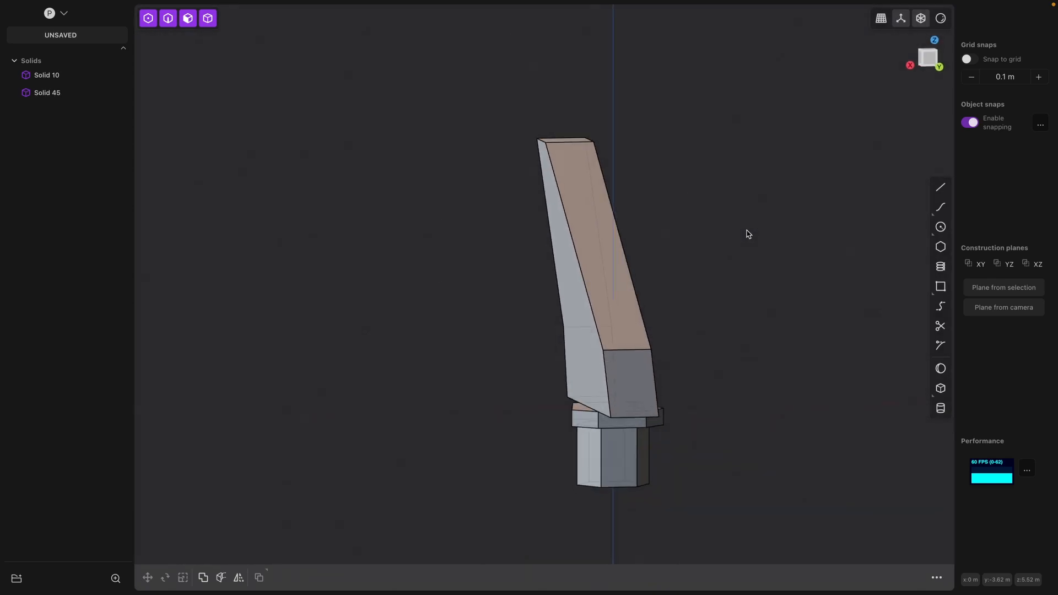
click(940, 68)
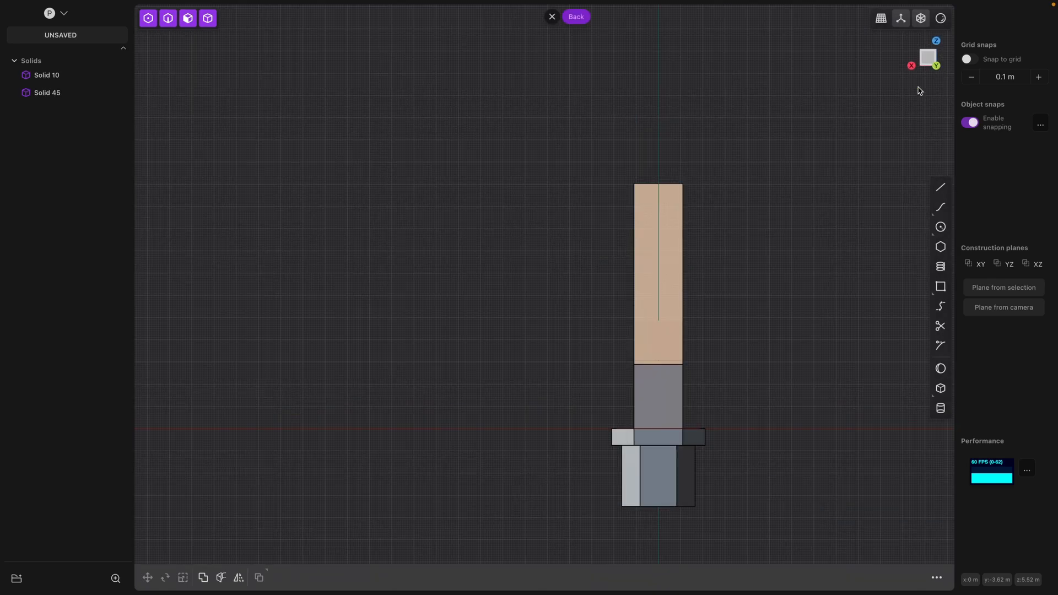
shift+middle_drag(753, 361, 664, 304)
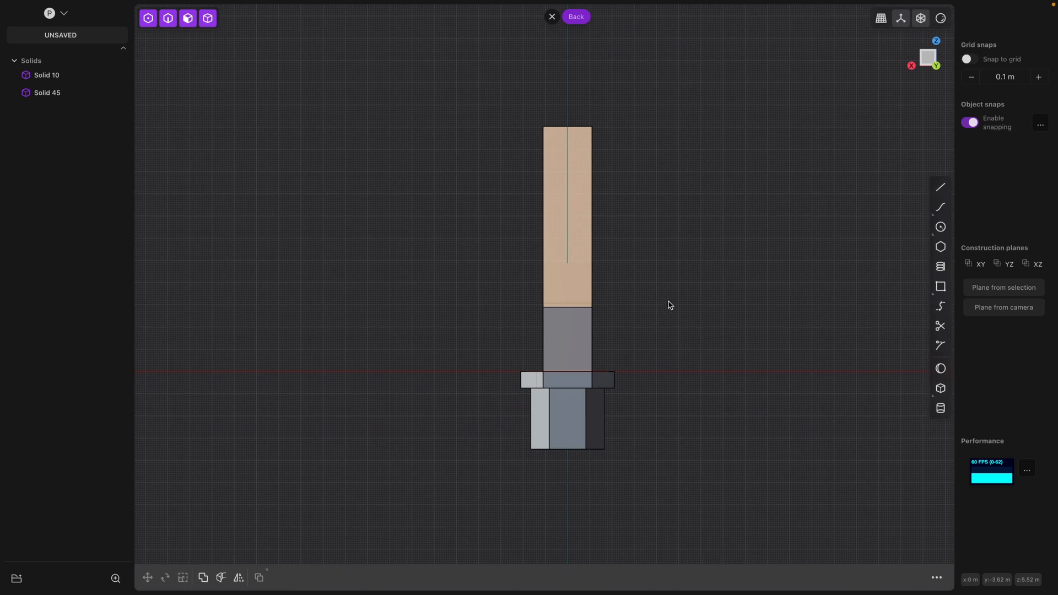
click(941, 188)
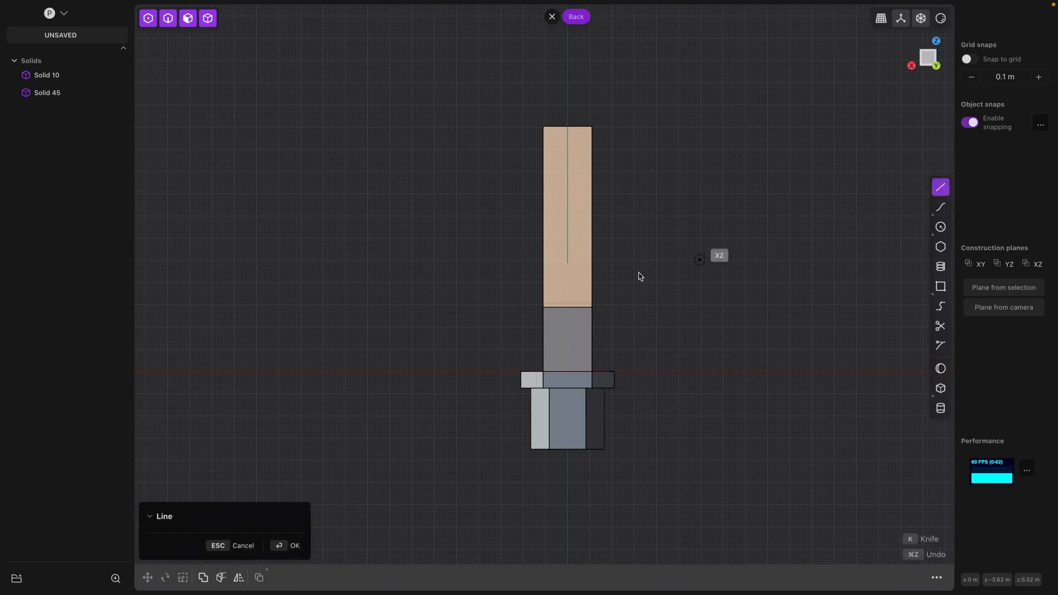
click(592, 373)
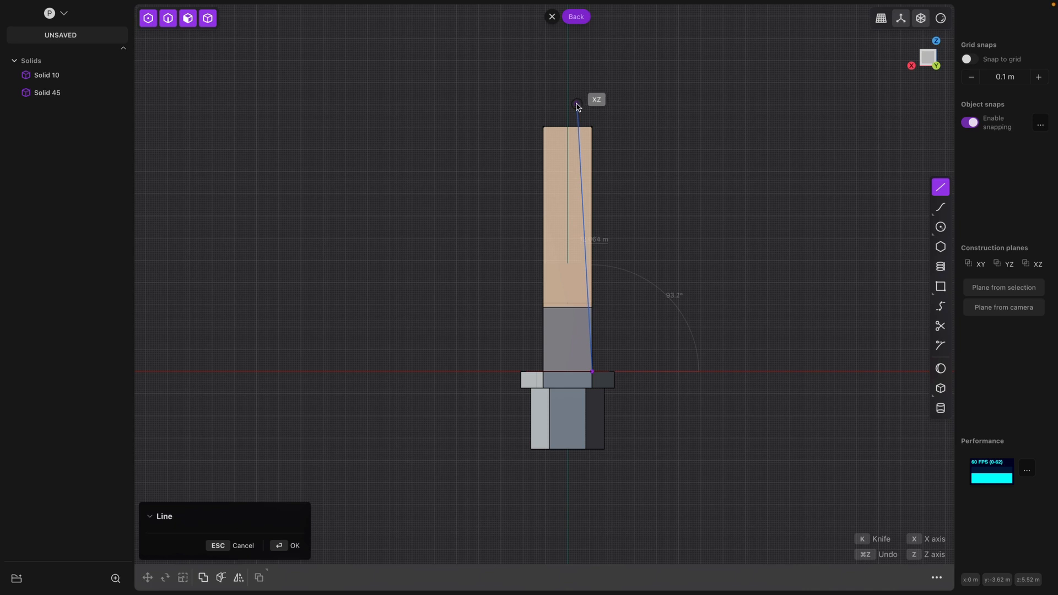
click(578, 104)
key(Return)
Cut the wing solid with the slanted line to split off a tapering sliver along one side.
middle_drag(743, 244, 701, 237)
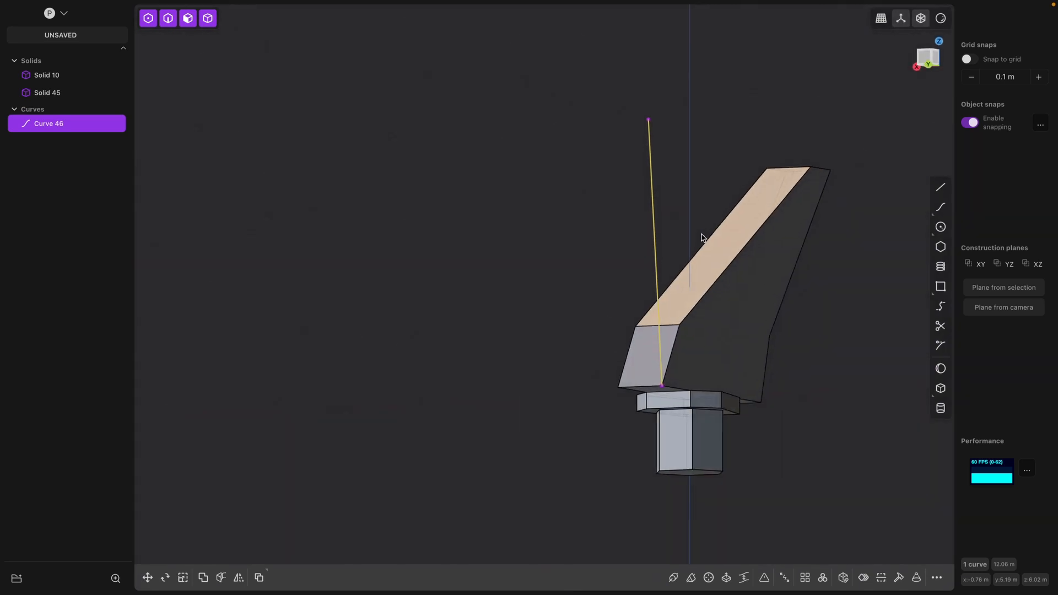
middle_drag(838, 331, 682, 319)
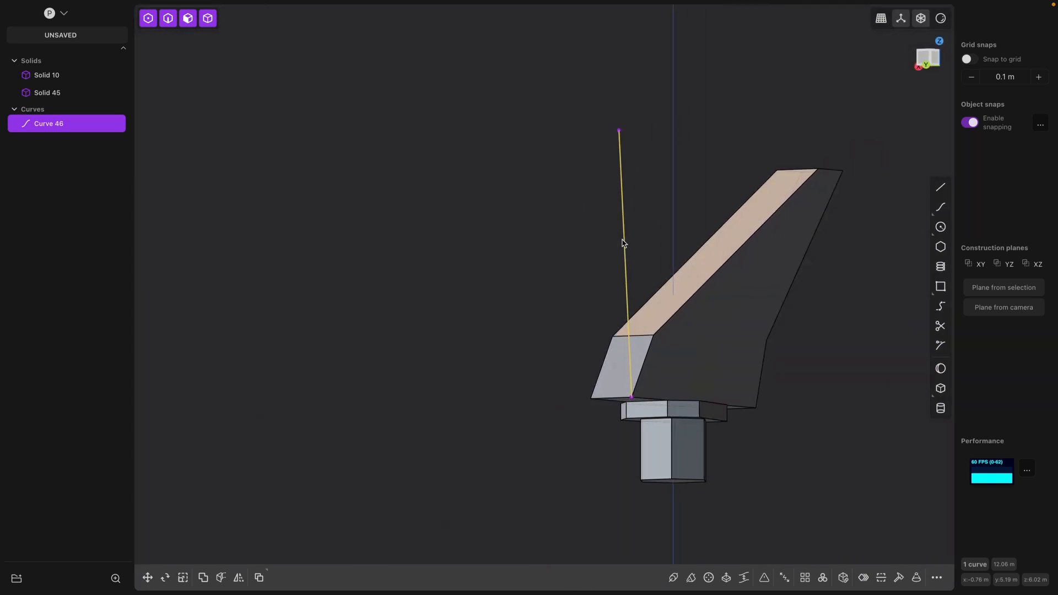
key(c)
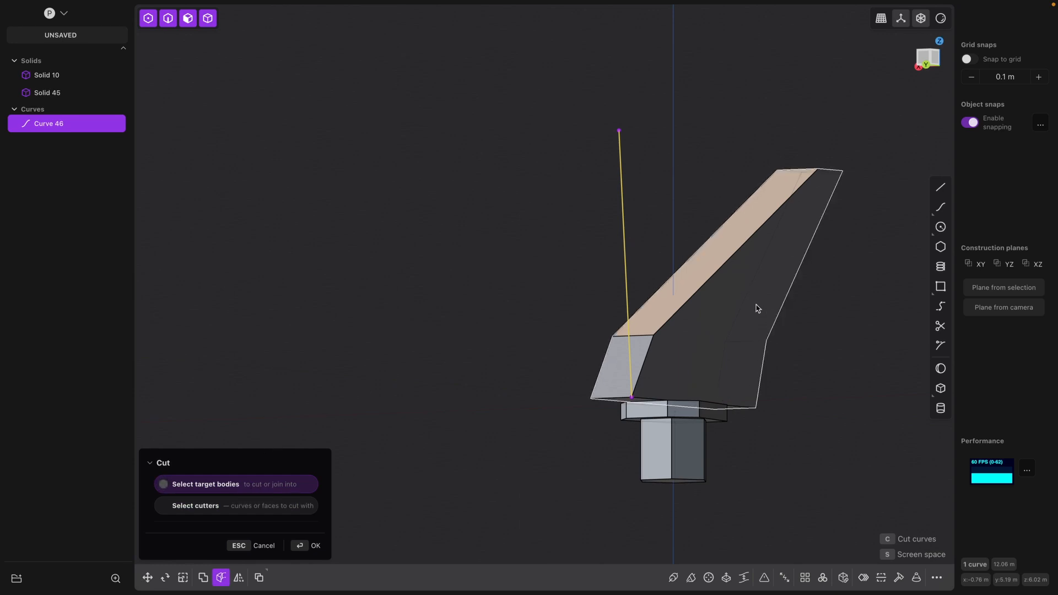
click(761, 260)
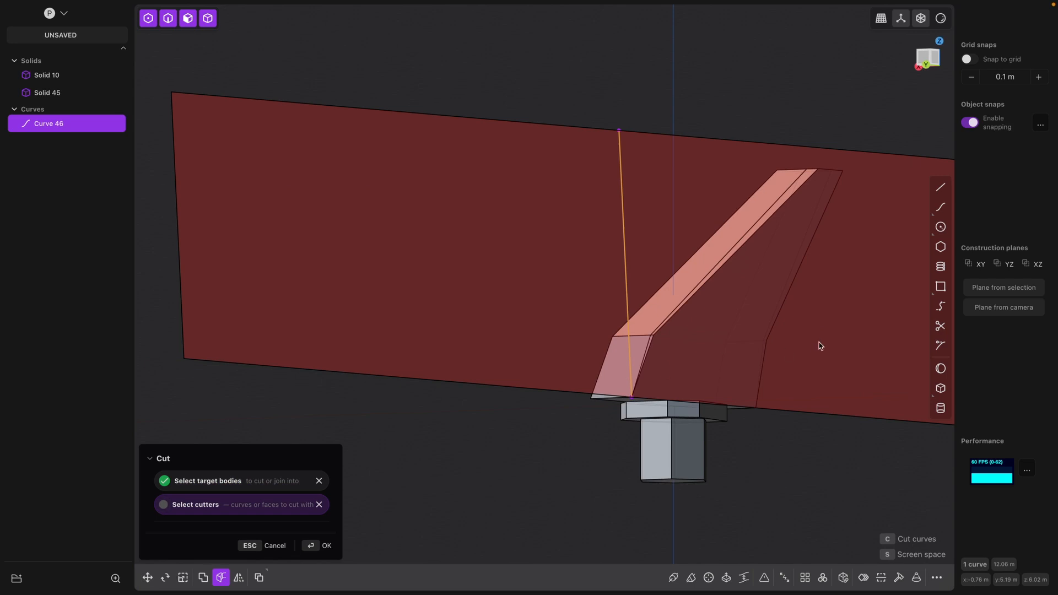
middle_drag(820, 345, 844, 361)
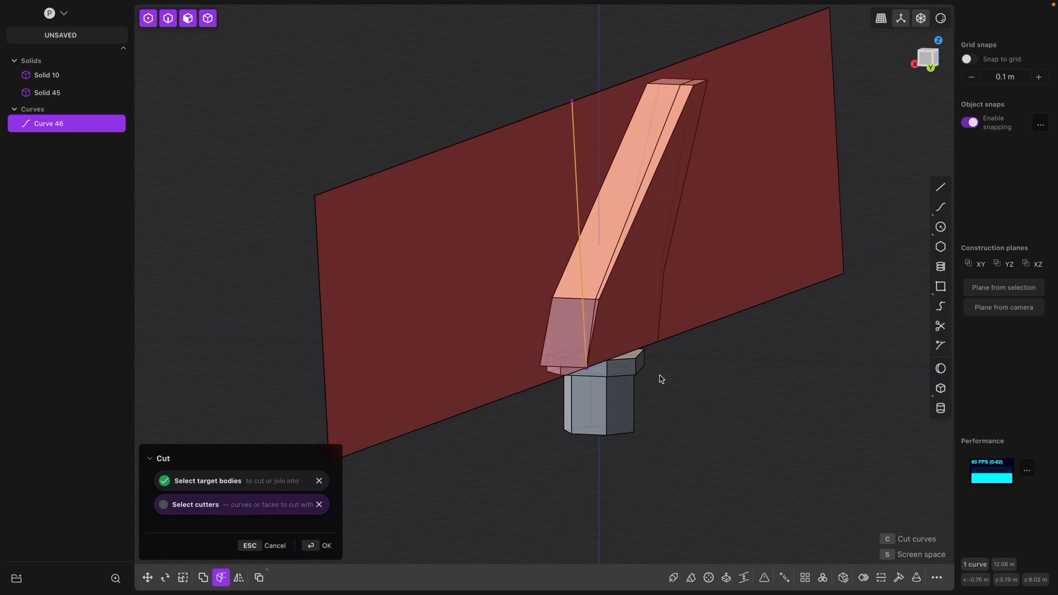
key(Return)
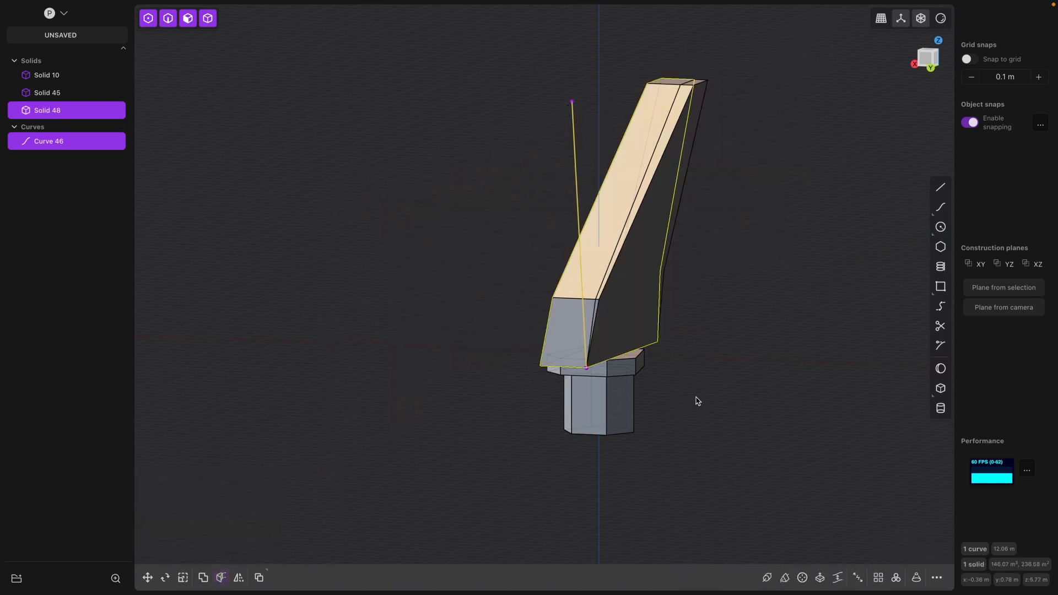
Delete the slanted cutting line beside the wing.
middle_drag(683, 412, 707, 414)
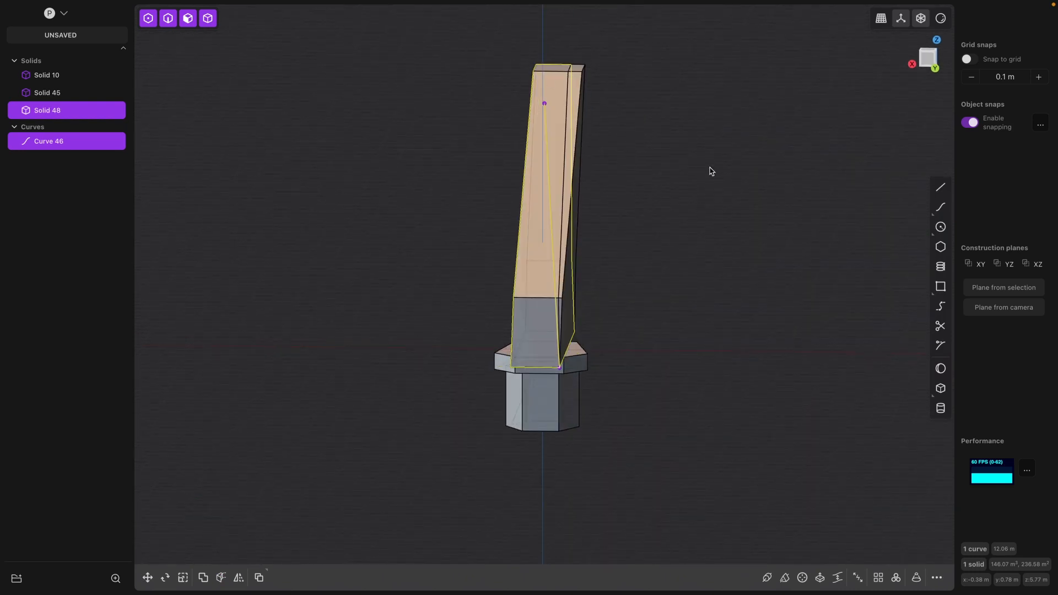
middle_drag(710, 171, 570, 137)
click(563, 139)
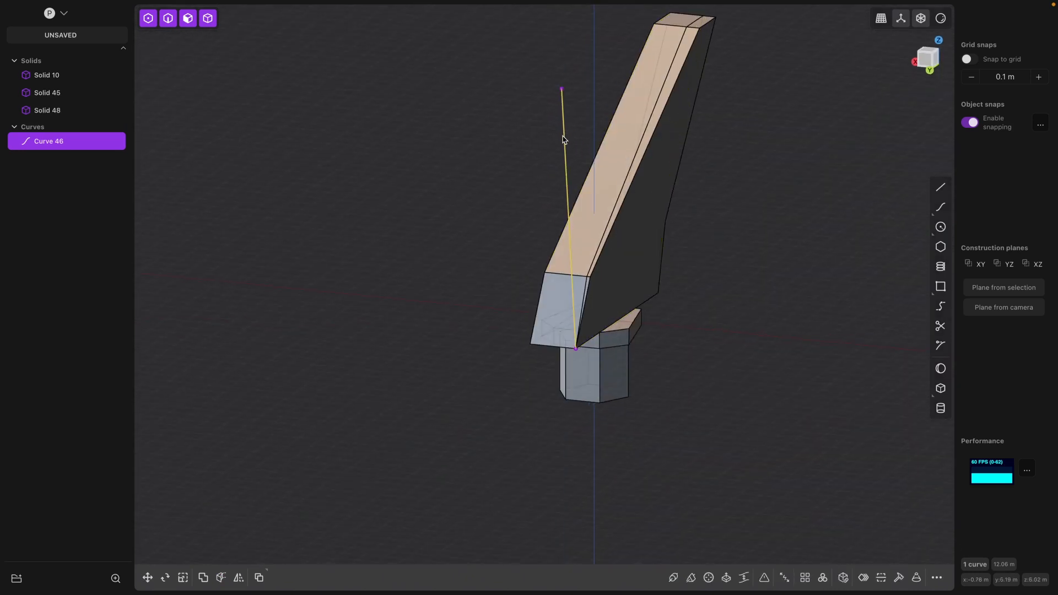
key(x)
Try pulling the sliver cut from the wing's side away along X, cancel the move, and delete the sliver.
middle_drag(708, 138, 725, 163)
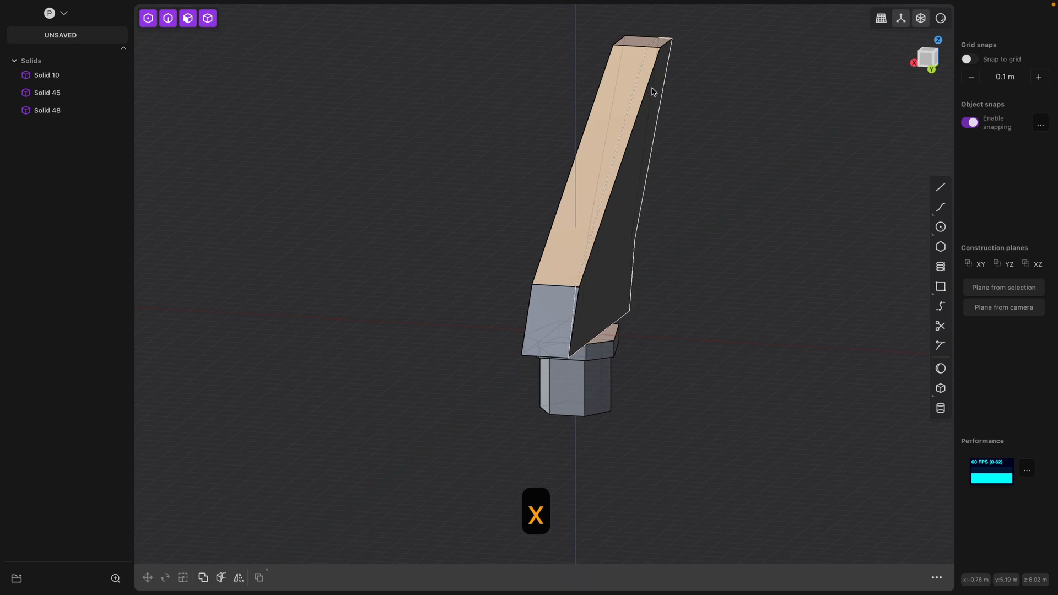
click(606, 97)
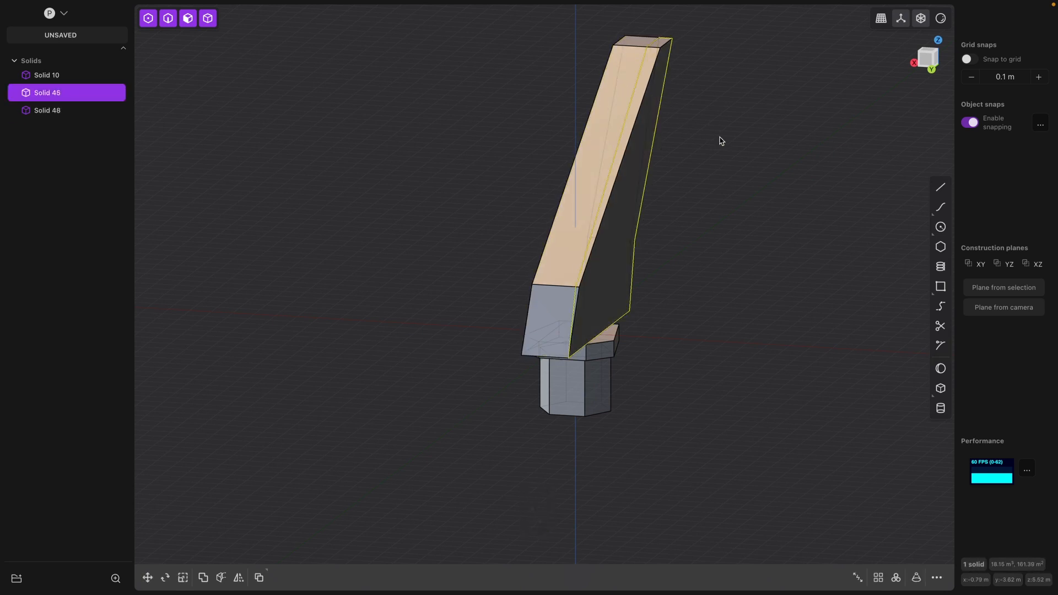
middle_drag(722, 141, 733, 138)
key(g)
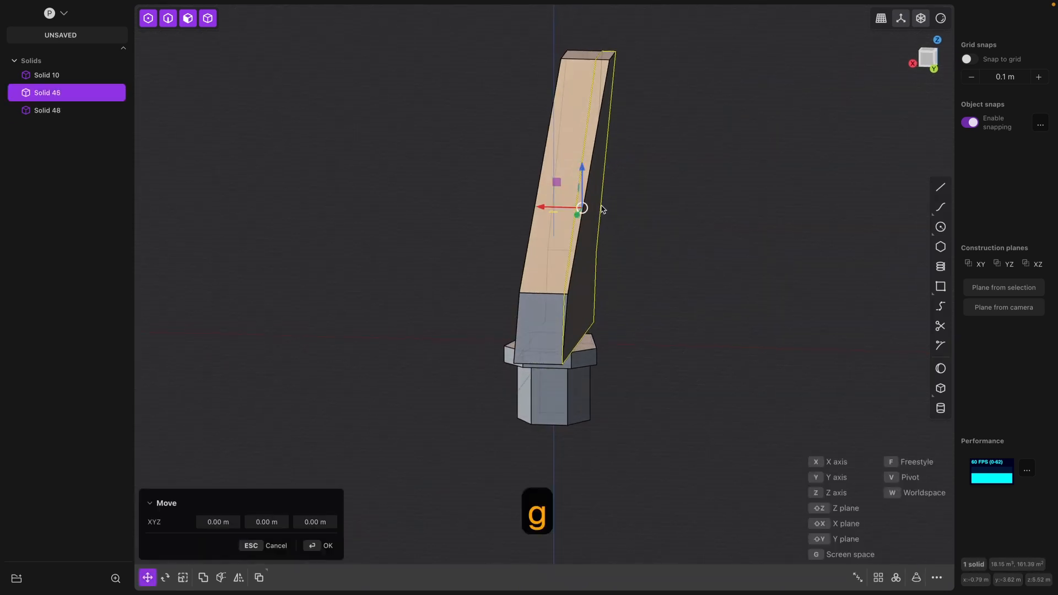
drag(538, 208, 664, 227)
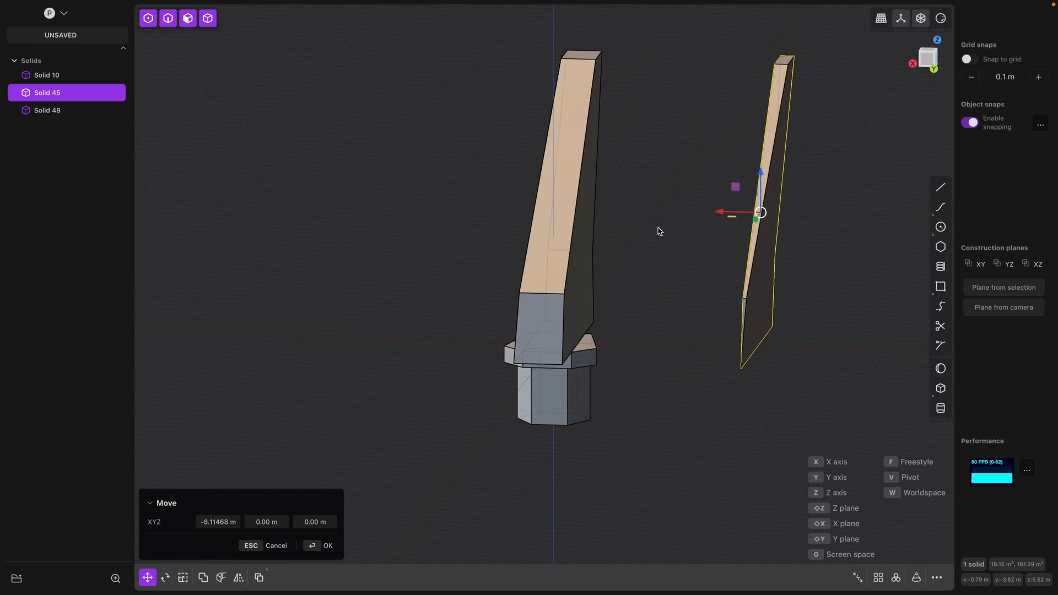
key(Escape)
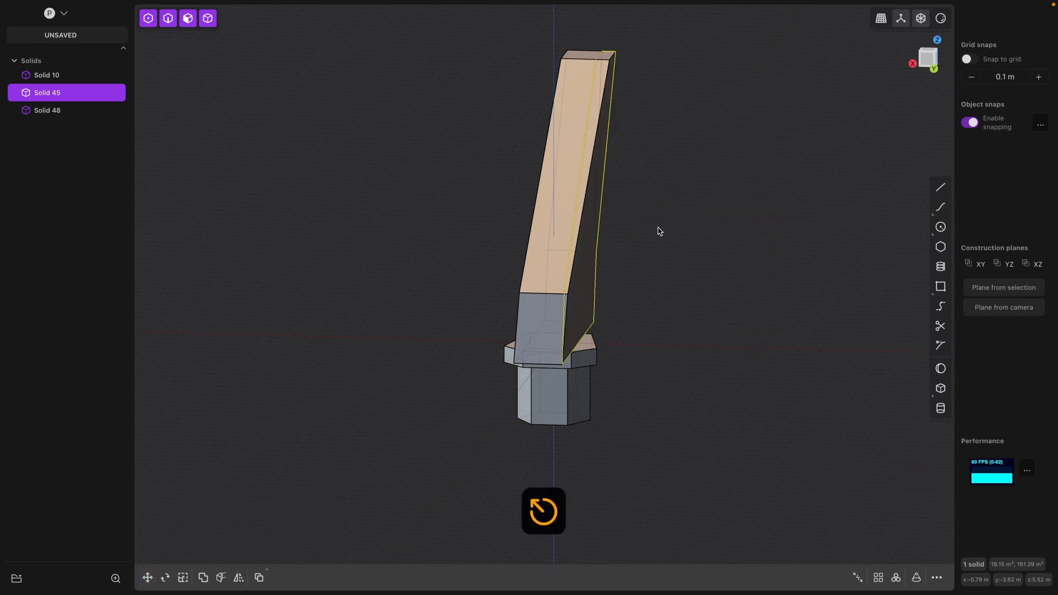
key(x)
Mirror the wing solid across X, slicing it down the mirror plane and merging the halves together.
right_drag(657, 230, 681, 275)
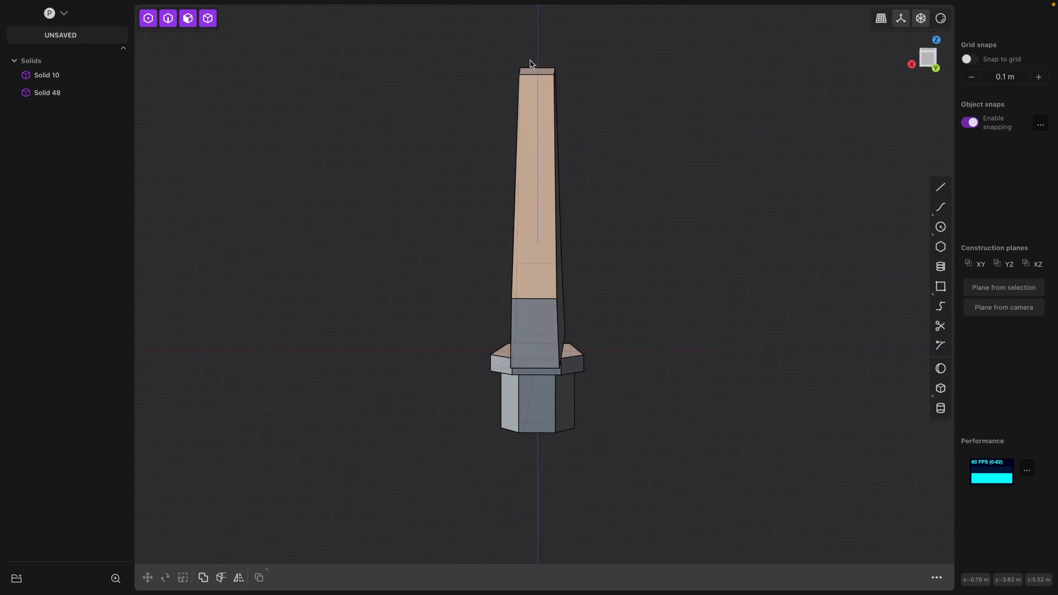
click(538, 306)
key(alt+x)
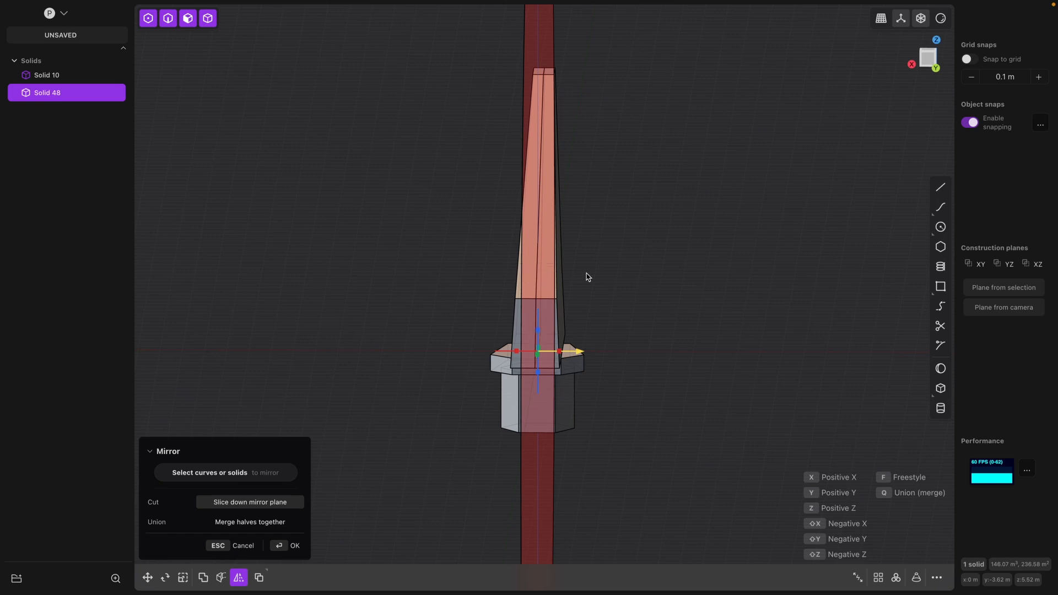
key(q)
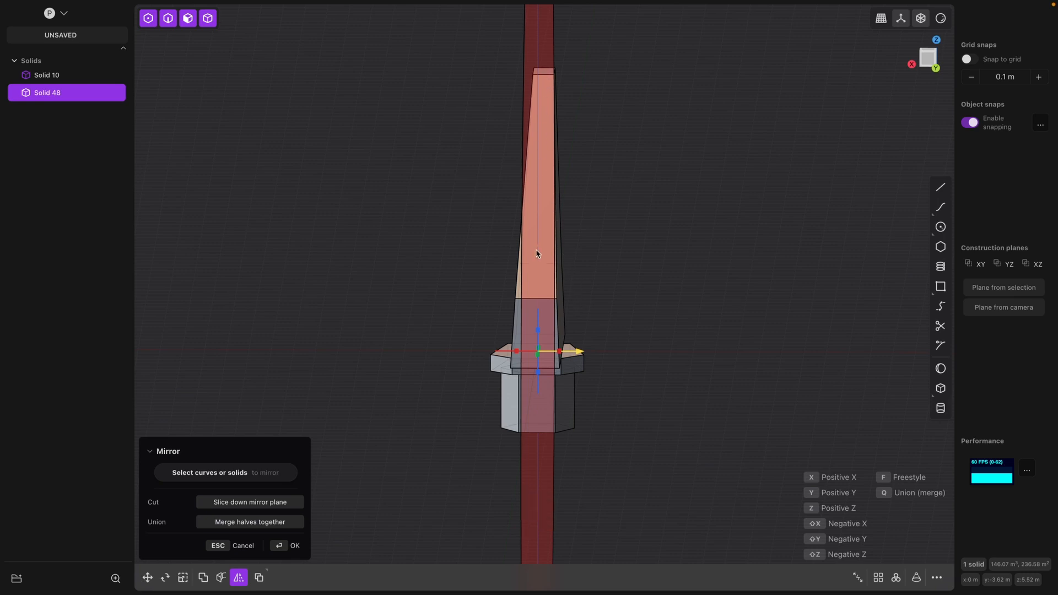
key(Return)
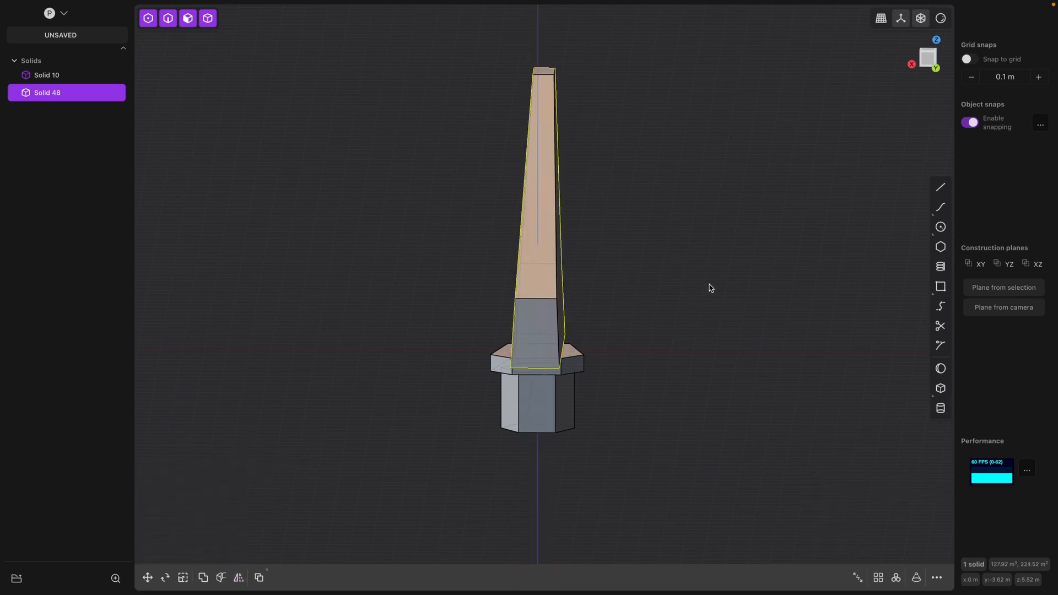
In the Right view, draw a horizontal line segment from just outside the wing's rear corner to partway across the wing.
middle_drag(719, 284, 739, 262)
middle_drag(641, 424, 746, 451)
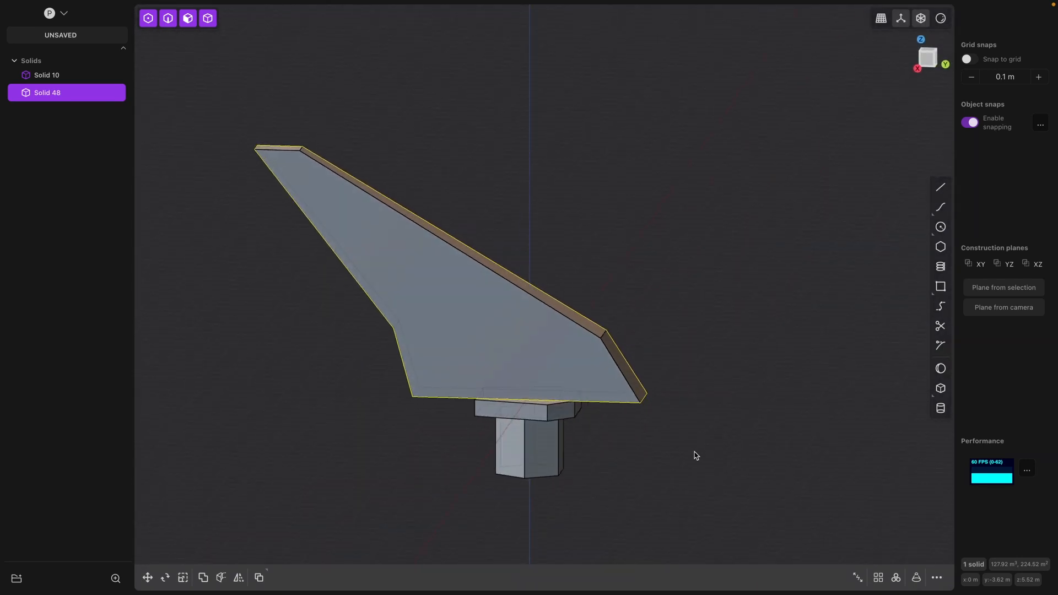
shift+middle_drag(676, 465, 687, 433)
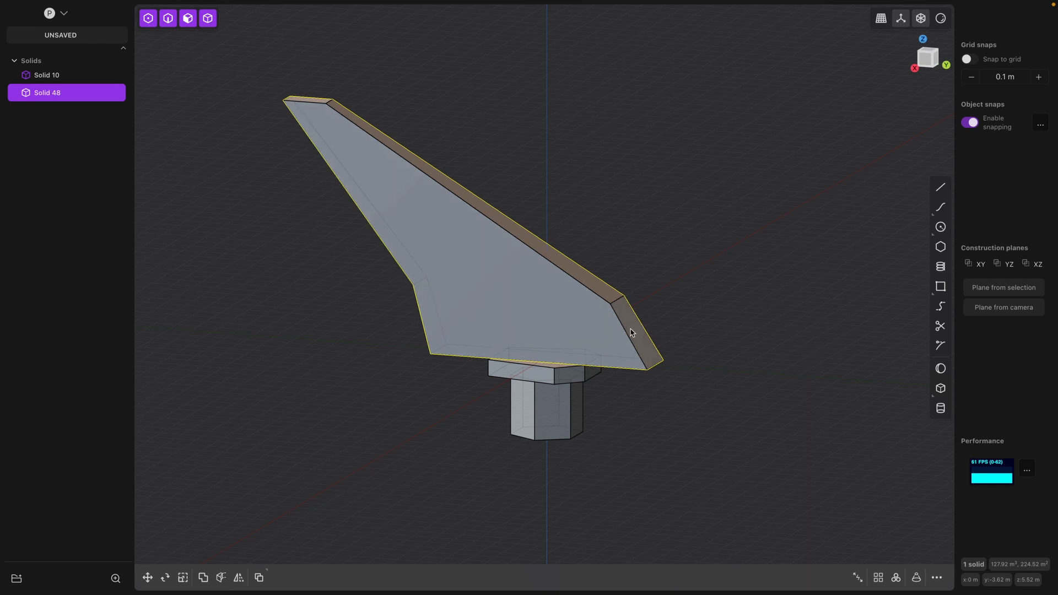
middle_drag(740, 361, 760, 350)
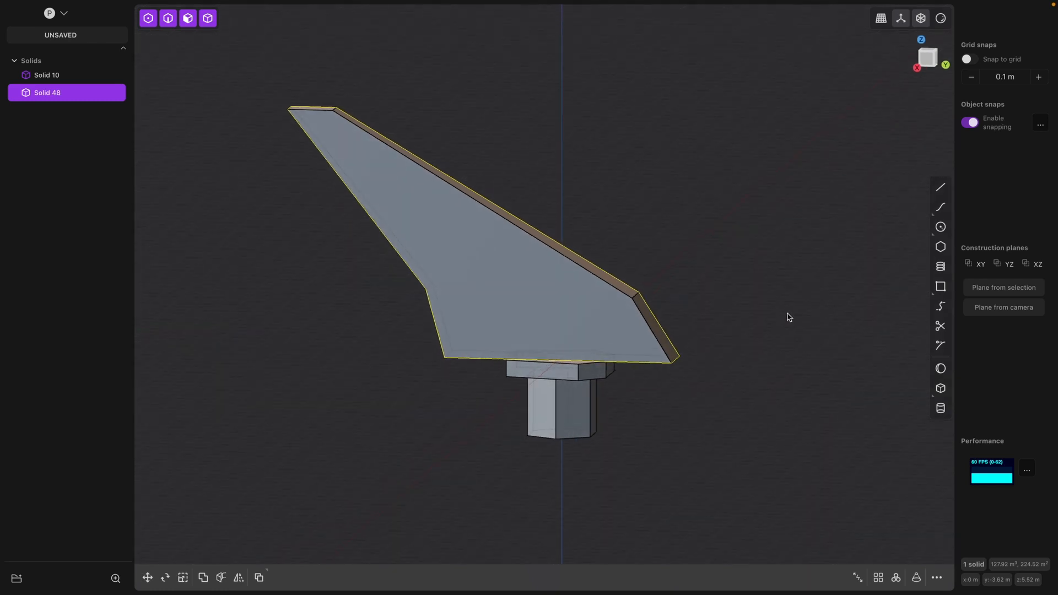
click(917, 68)
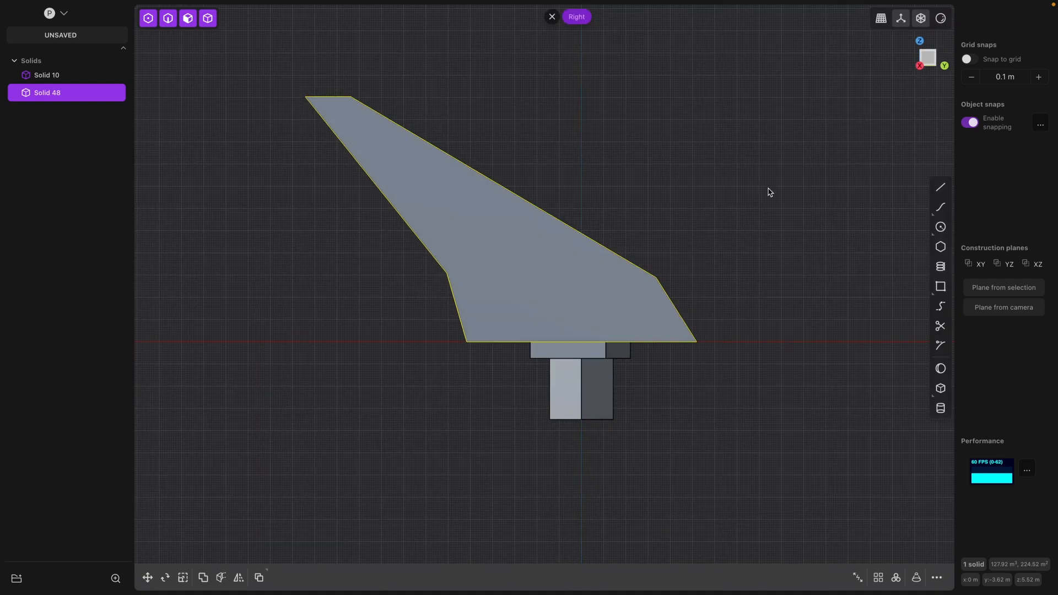
shift+middle_drag(718, 294, 737, 316)
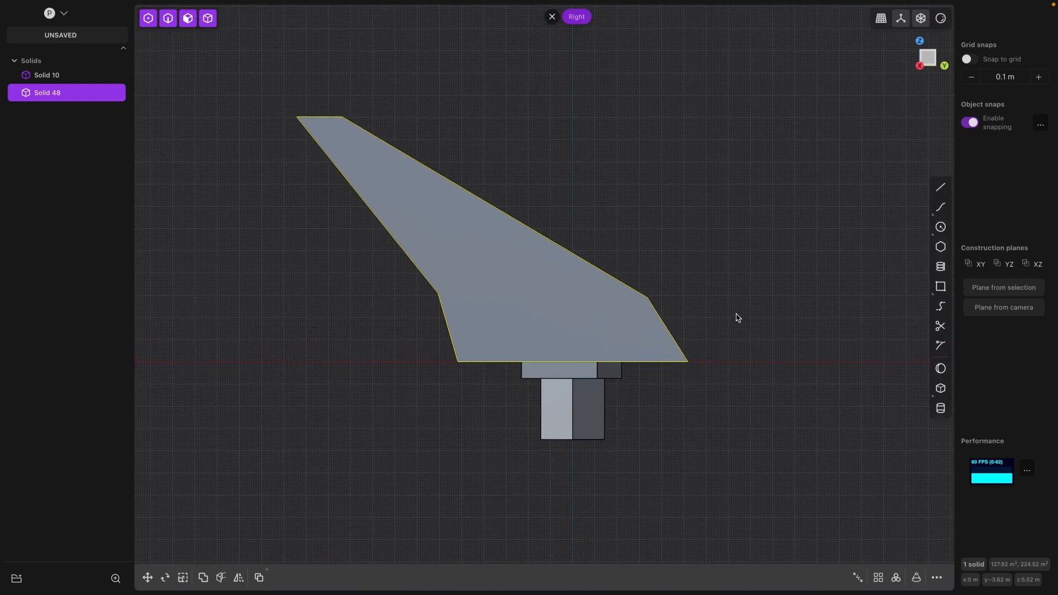
click(941, 188)
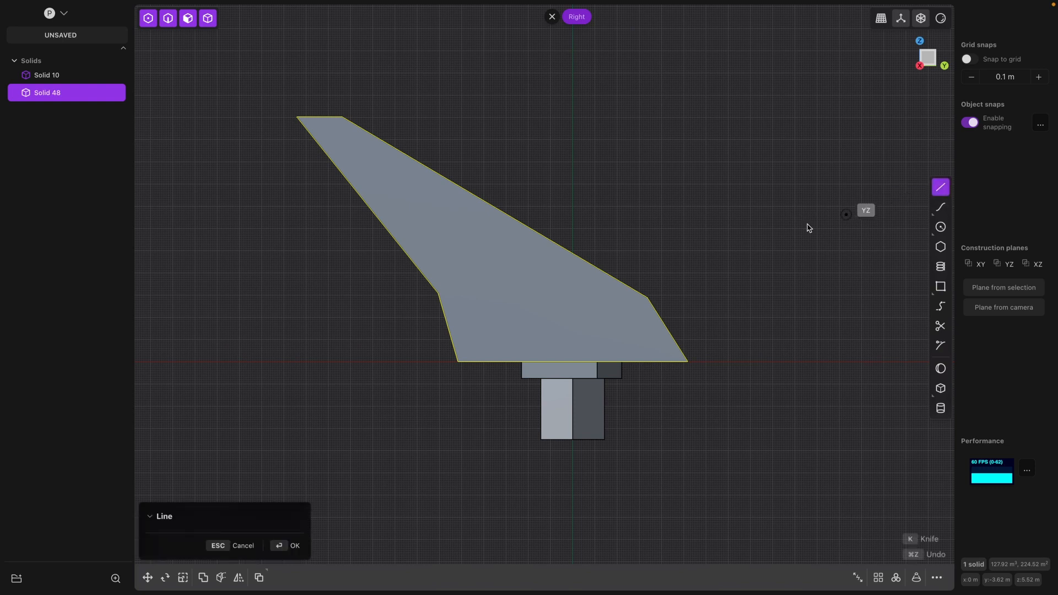
click(416, 293)
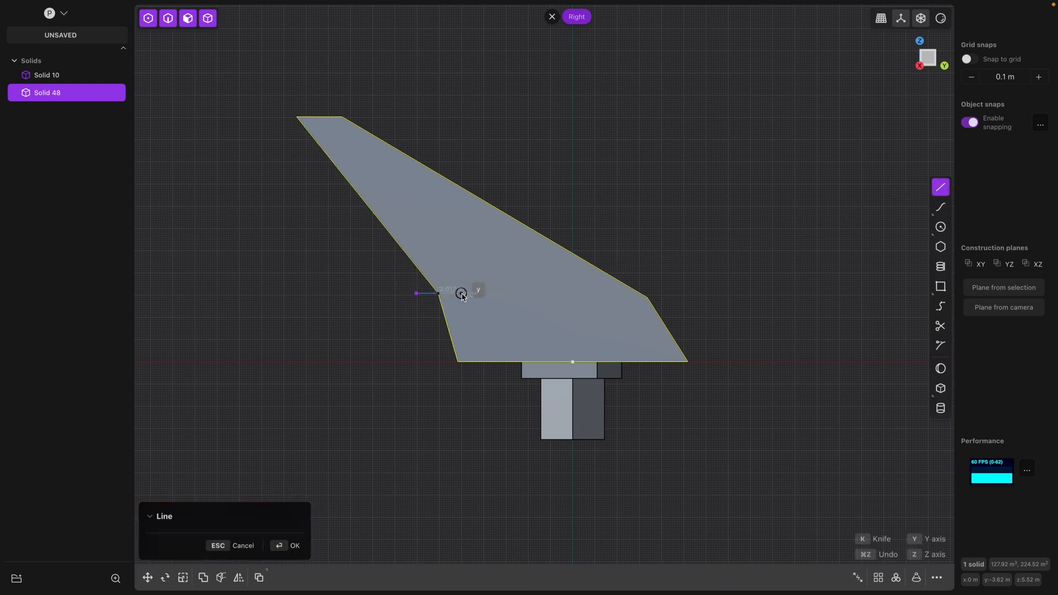
click(524, 294)
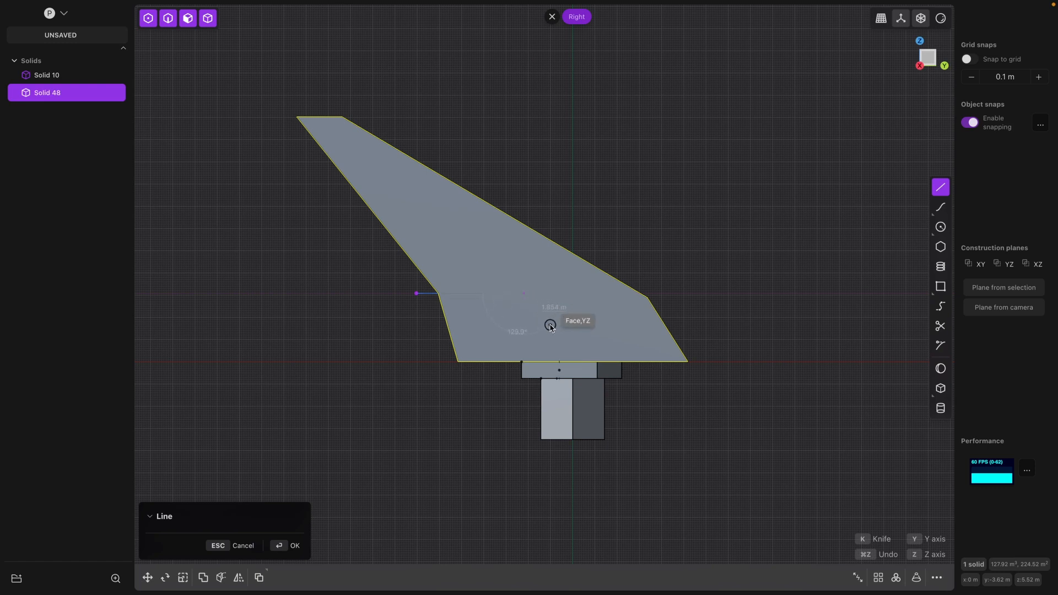
Continue the line with a short downward diagonal at 135° and a horizontal segment ending beyond the wing's front edge.
key(Tab)
key(Tab)
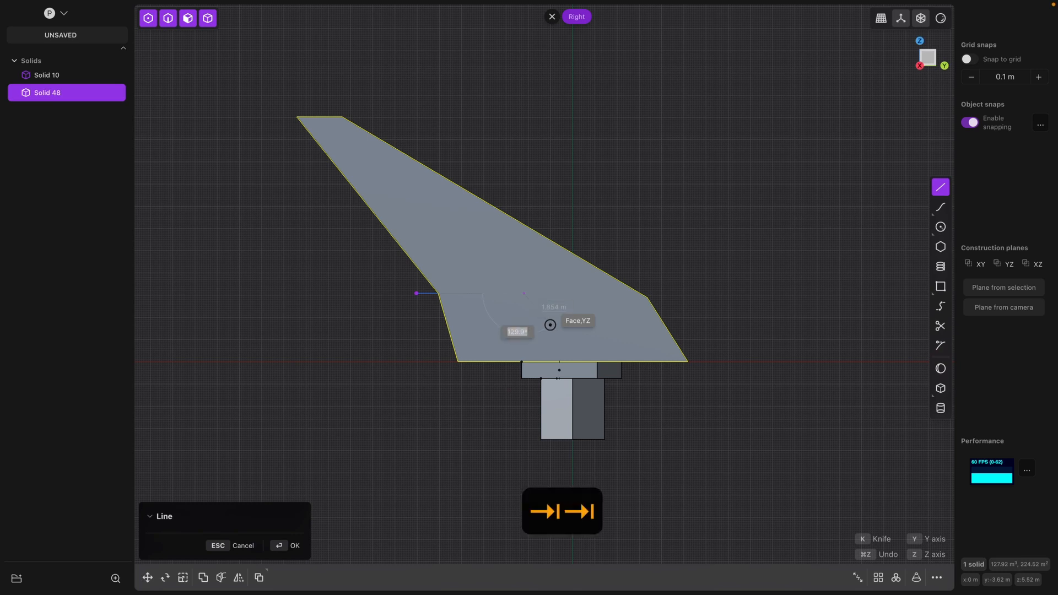
text(135)
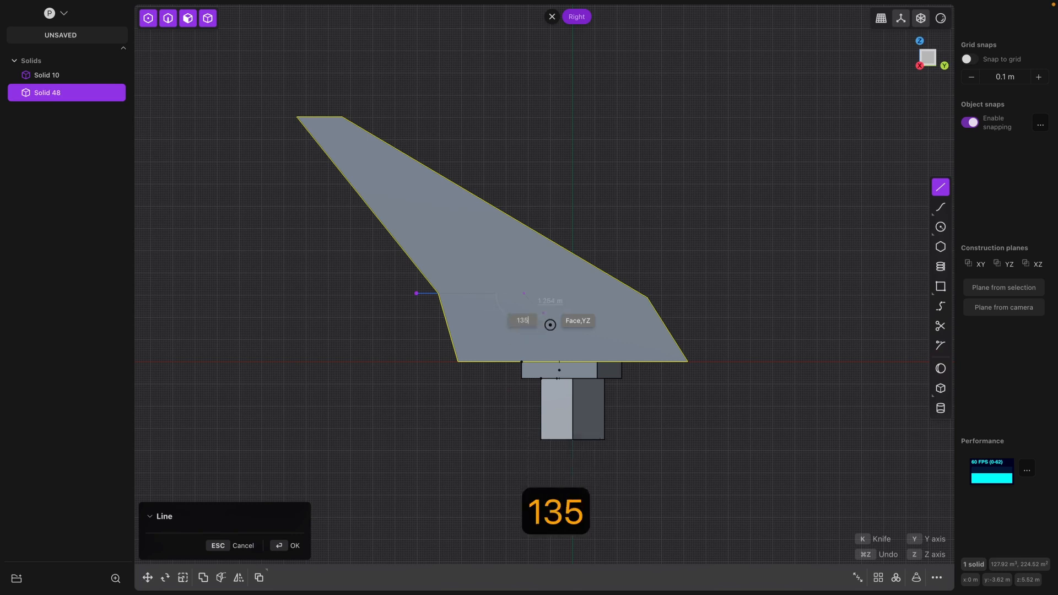
key(Return)
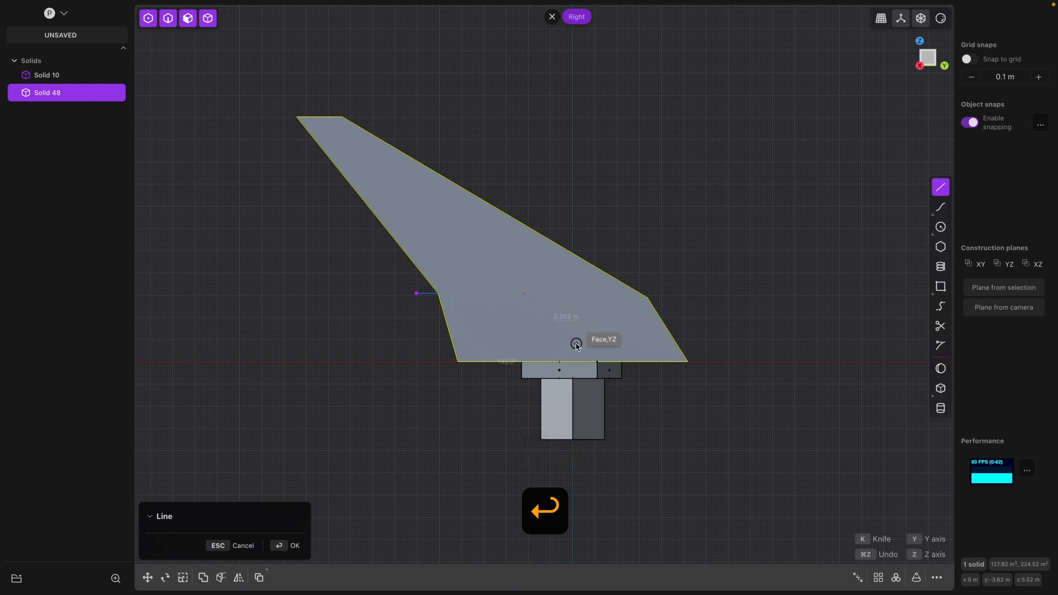
click(555, 324)
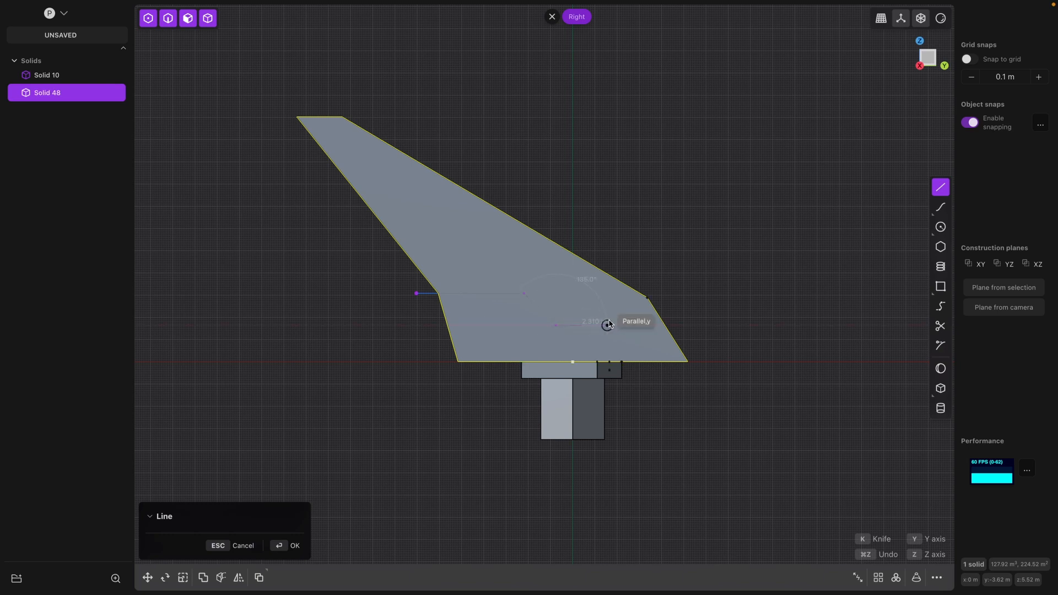
click(708, 326)
key(Return)
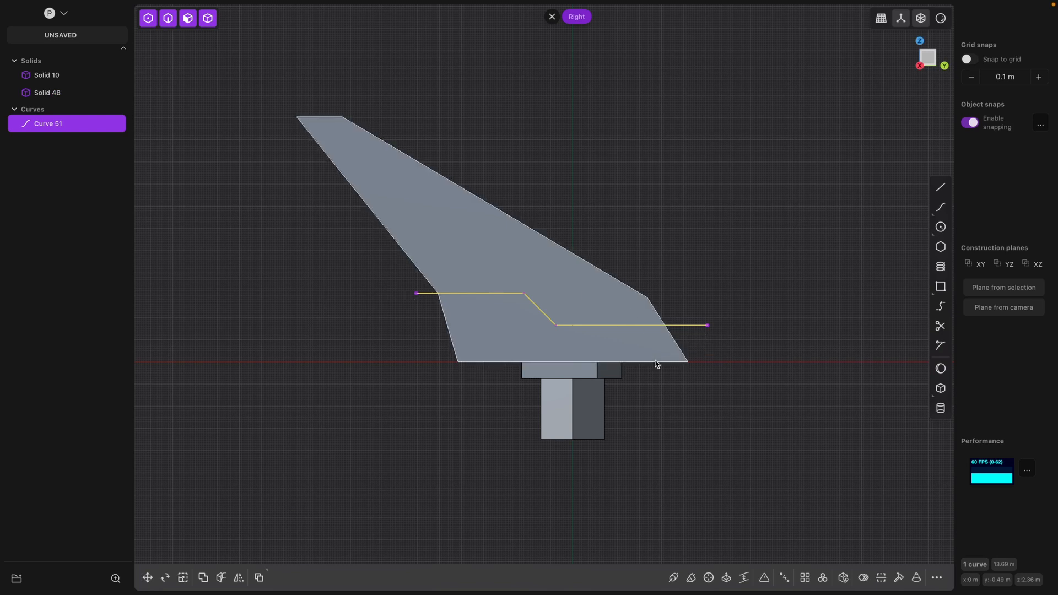
Offset the stepped line across the wing by 0.10 m to both sides.
middle_drag(766, 449, 625, 450)
middle_drag(670, 453, 742, 449)
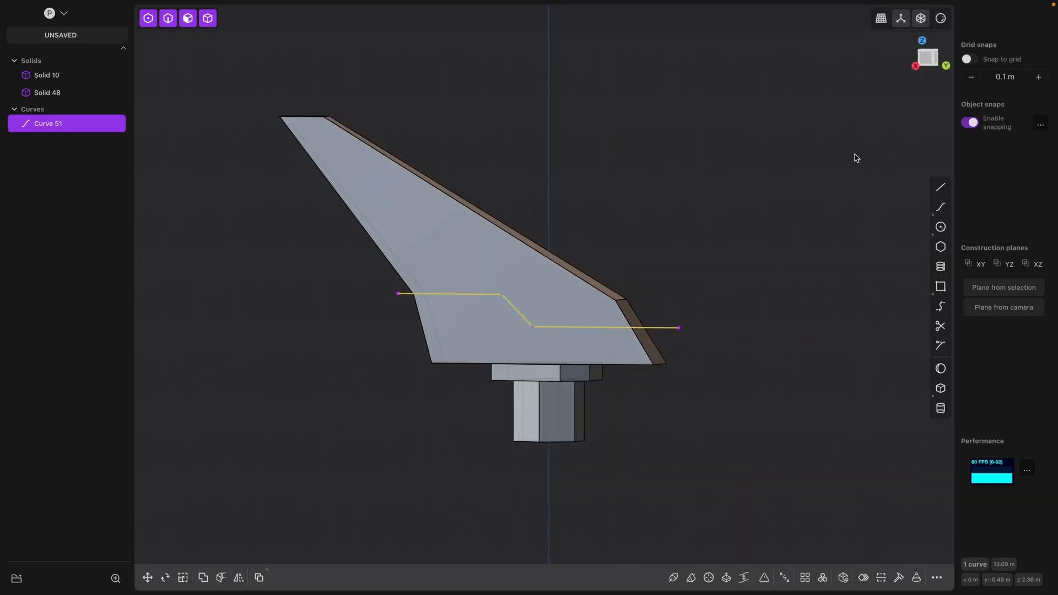
click(915, 67)
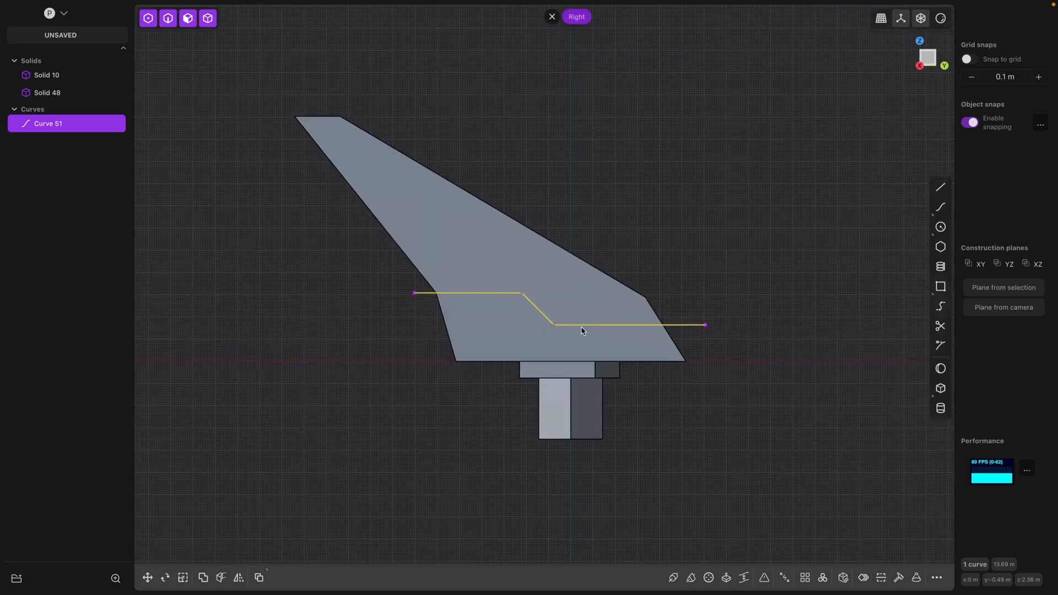
scroll(555, 445, up, 3)
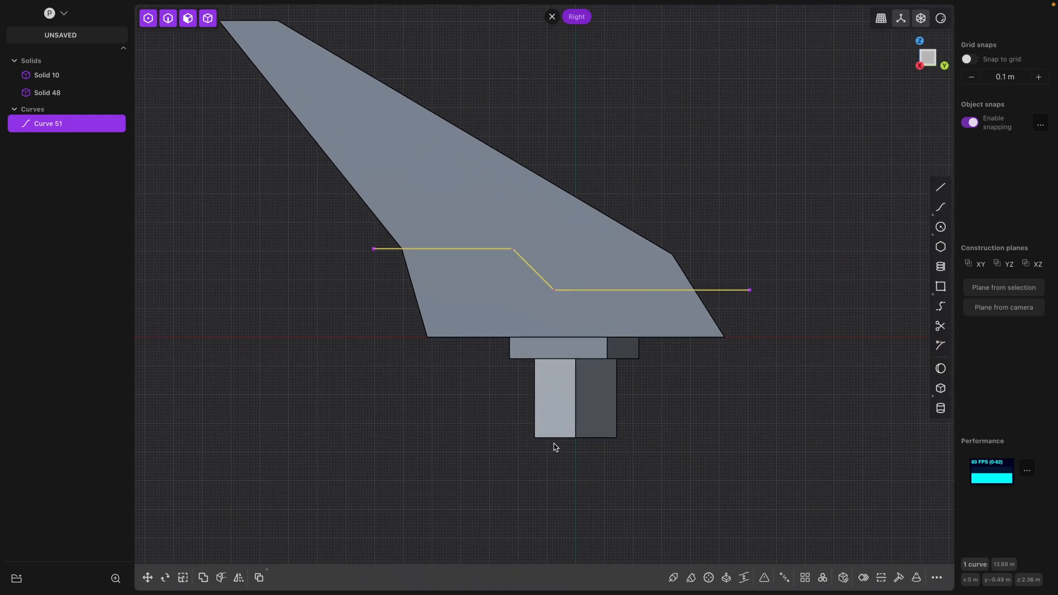
scroll(555, 446, up, 1)
middle_drag(442, 405, 417, 477)
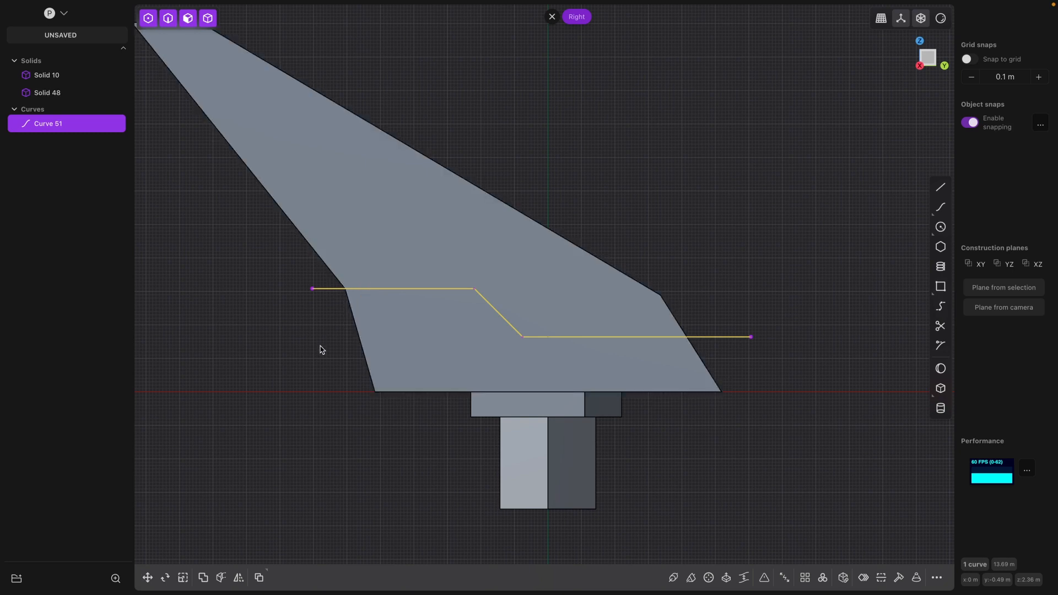
key(o)
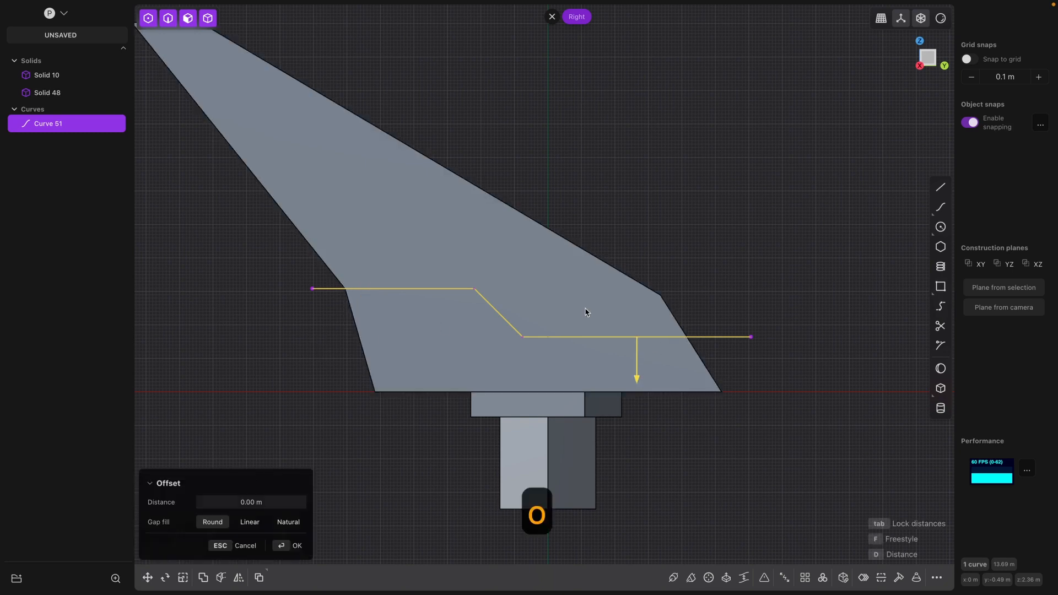
drag(637, 383, 638, 389)
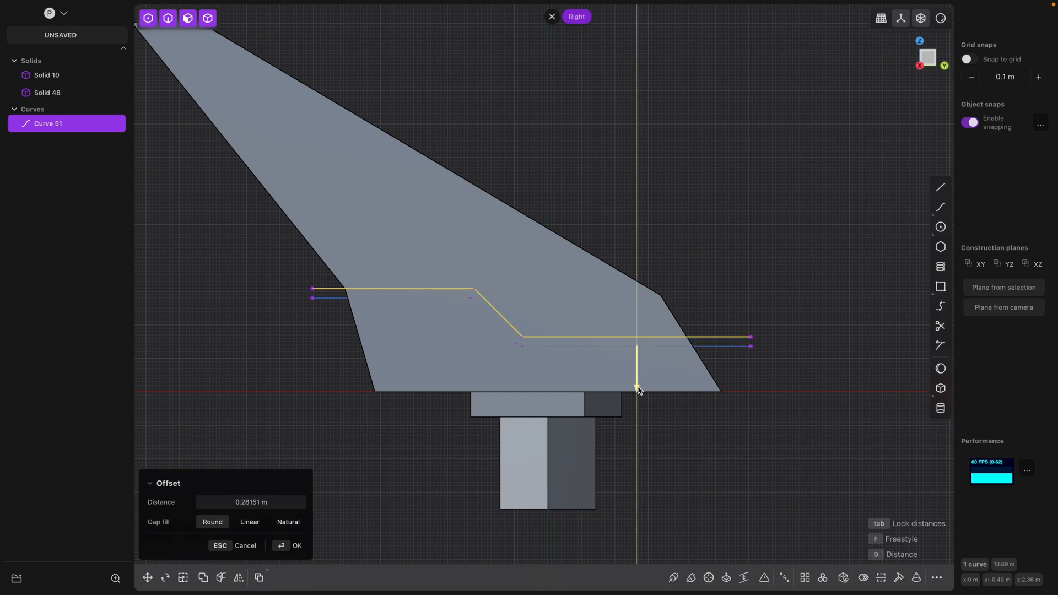
key(Tab)
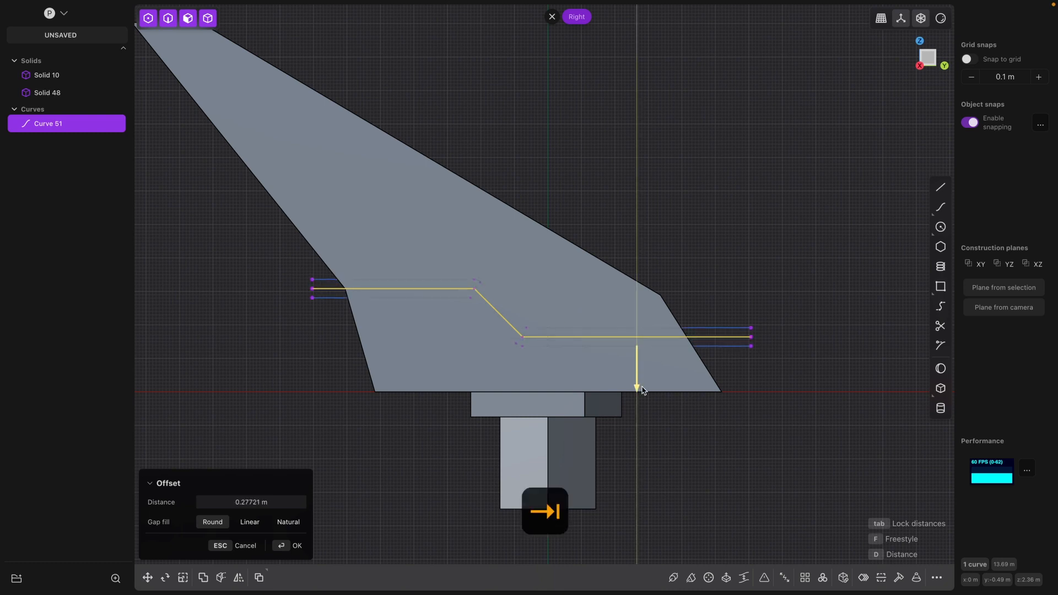
drag(643, 386, 643, 384)
click(242, 502)
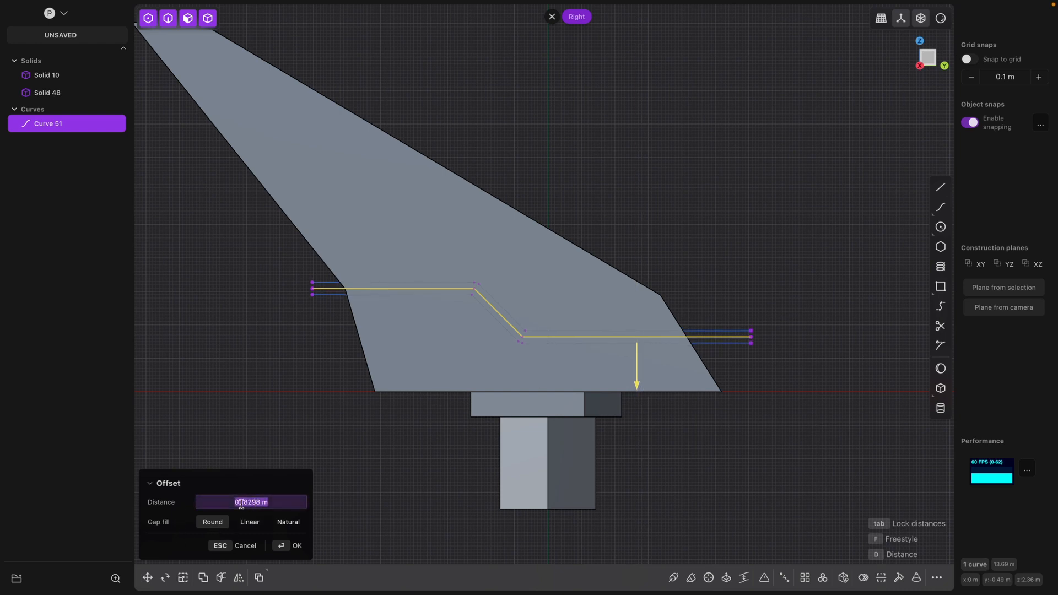
drag(245, 502, 302, 504)
key(BackSpace)
key(Return)
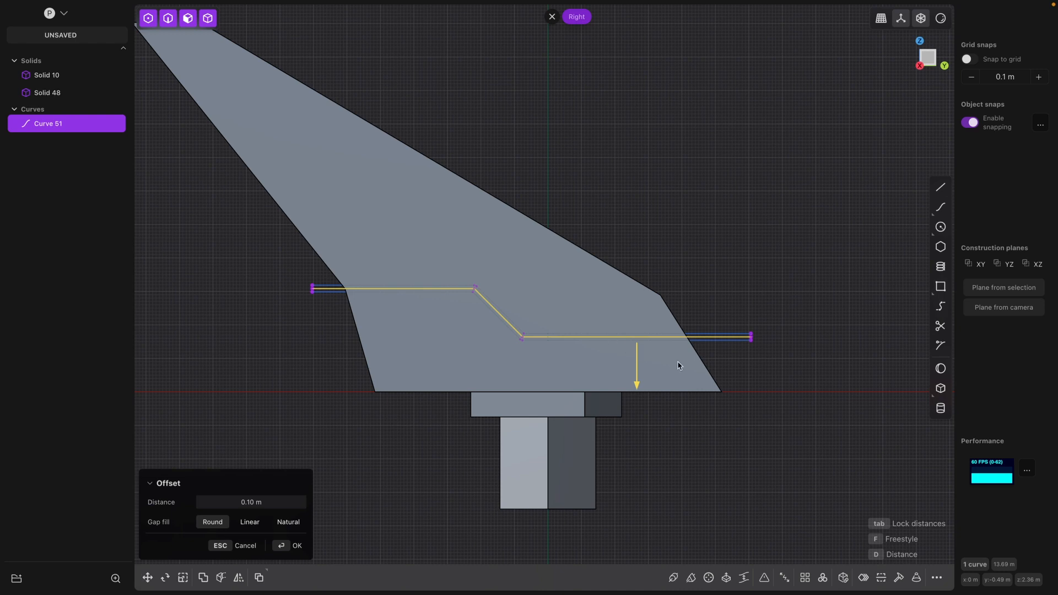
key(Return)
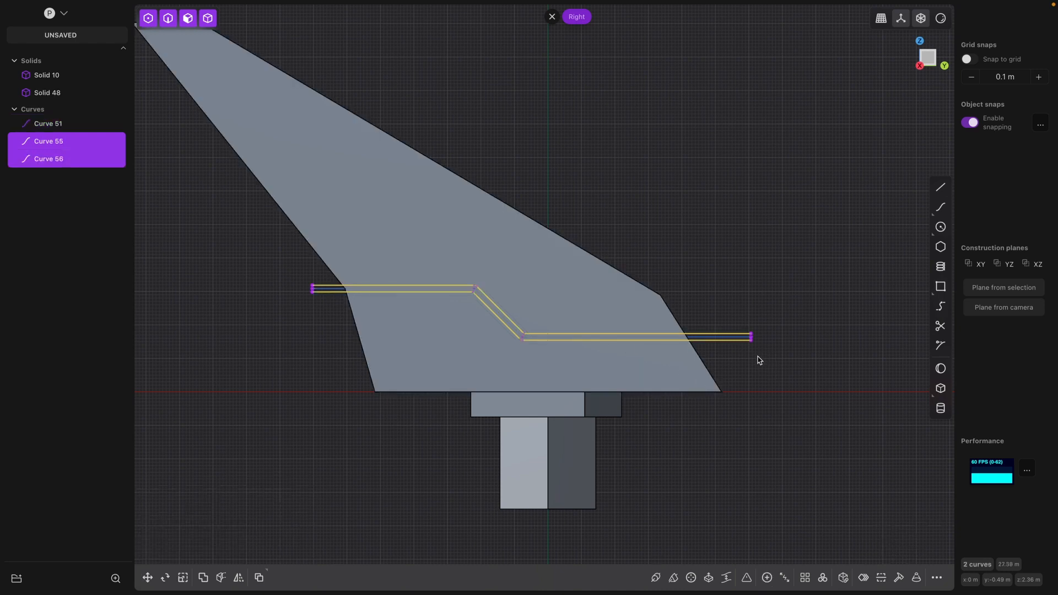
Delete the original stepped line between the two offset copies.
middle_drag(771, 358, 716, 352)
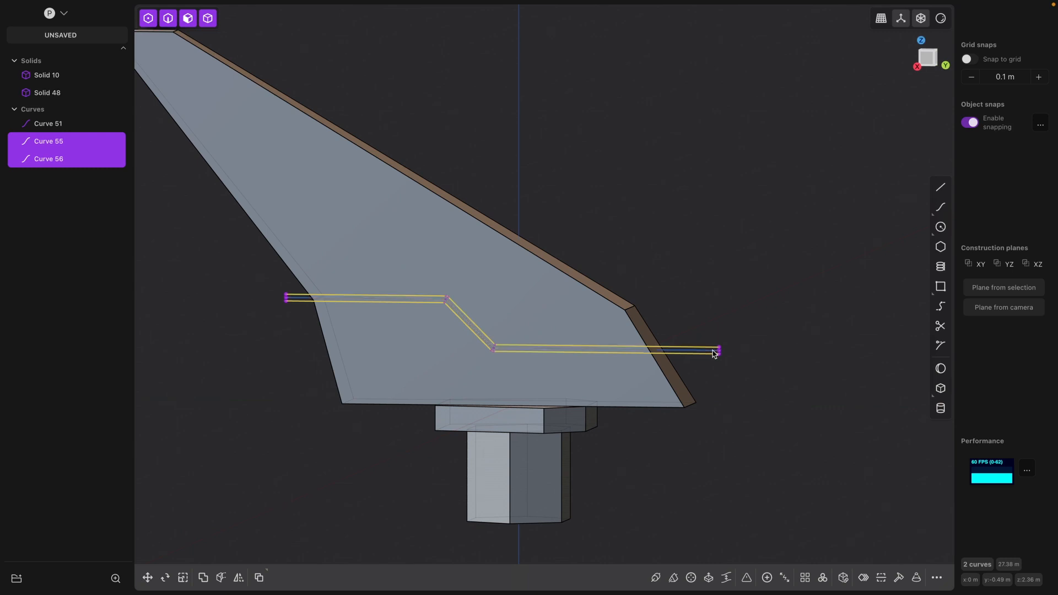
click(715, 352)
key(x)
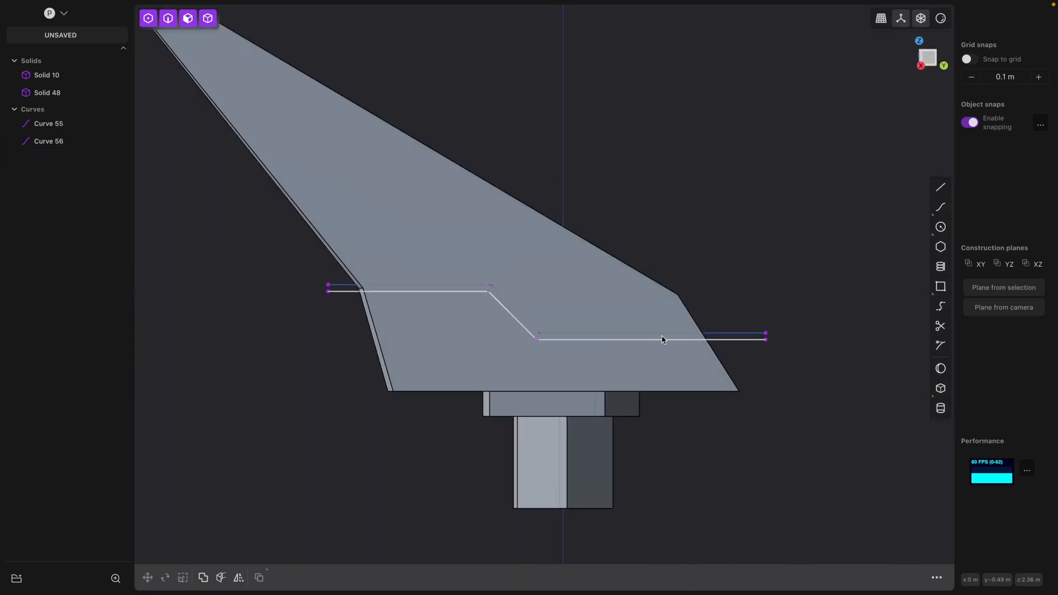
Cut the wing solid with the upper offset line to separate its lower portion.
middle_drag(791, 380, 739, 393)
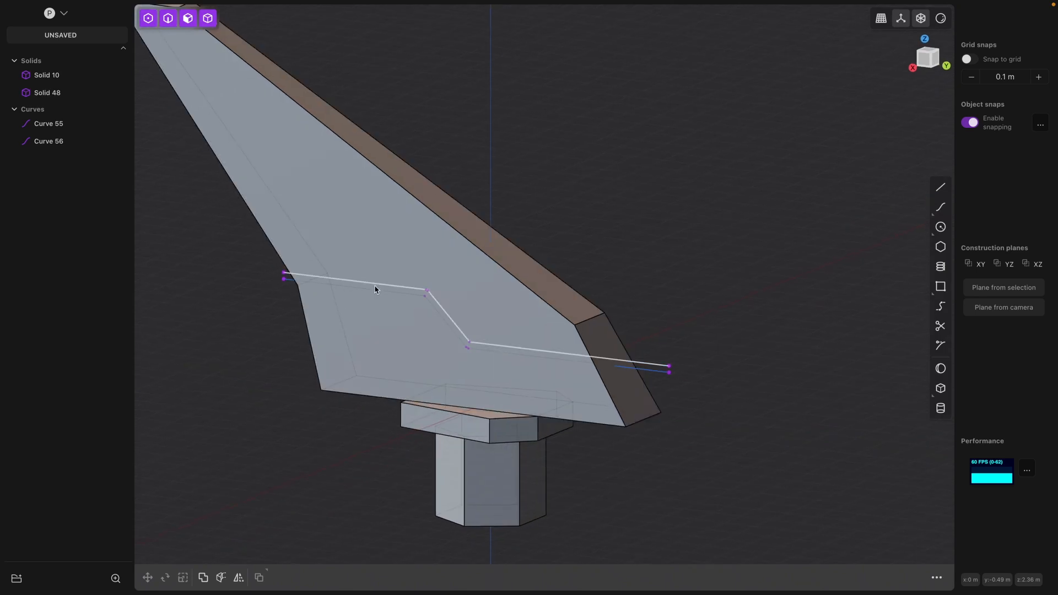
click(662, 368)
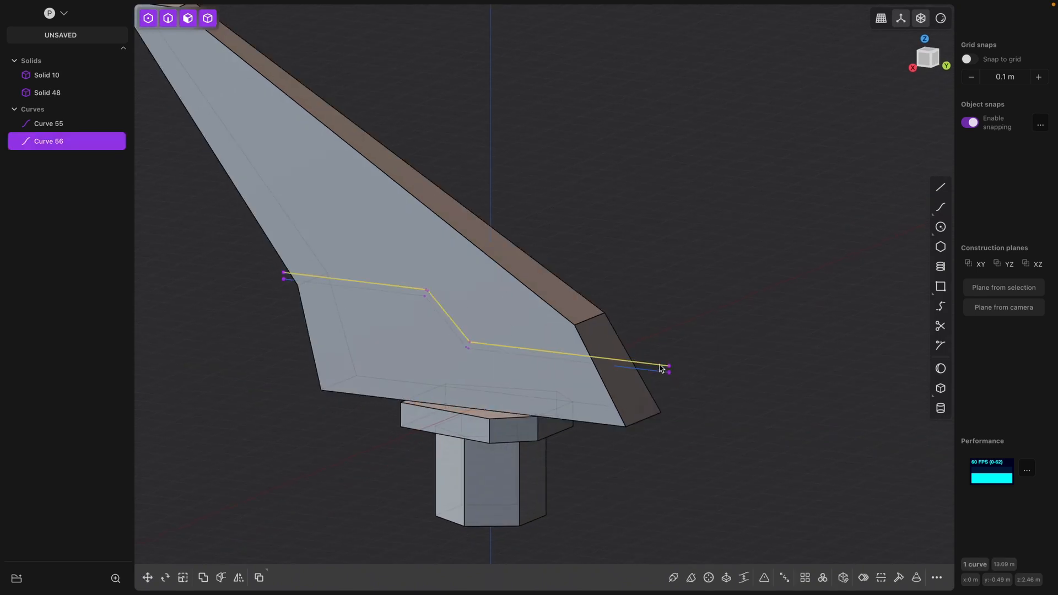
key(c)
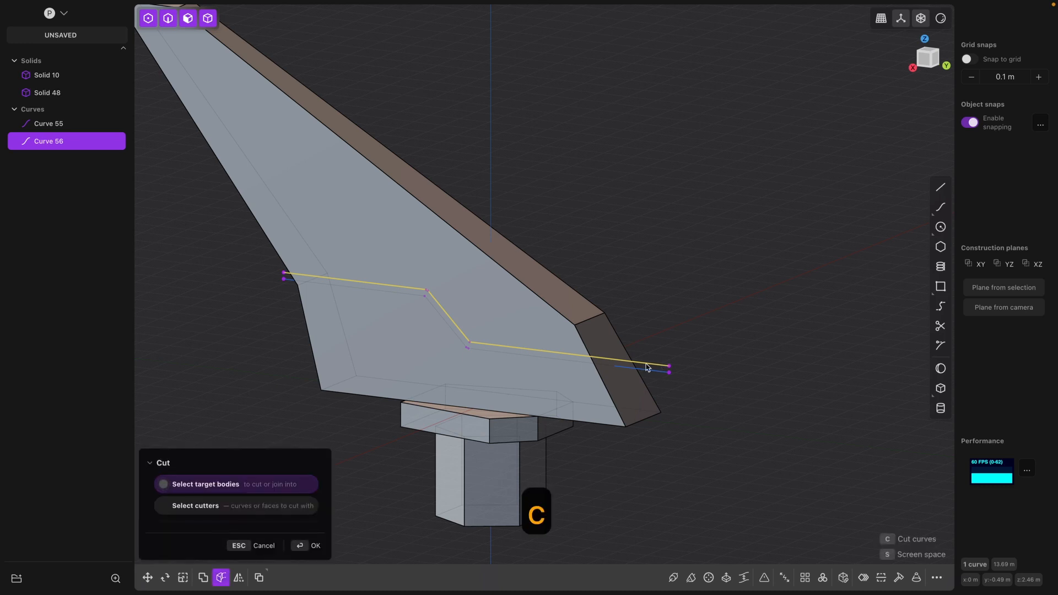
click(485, 272)
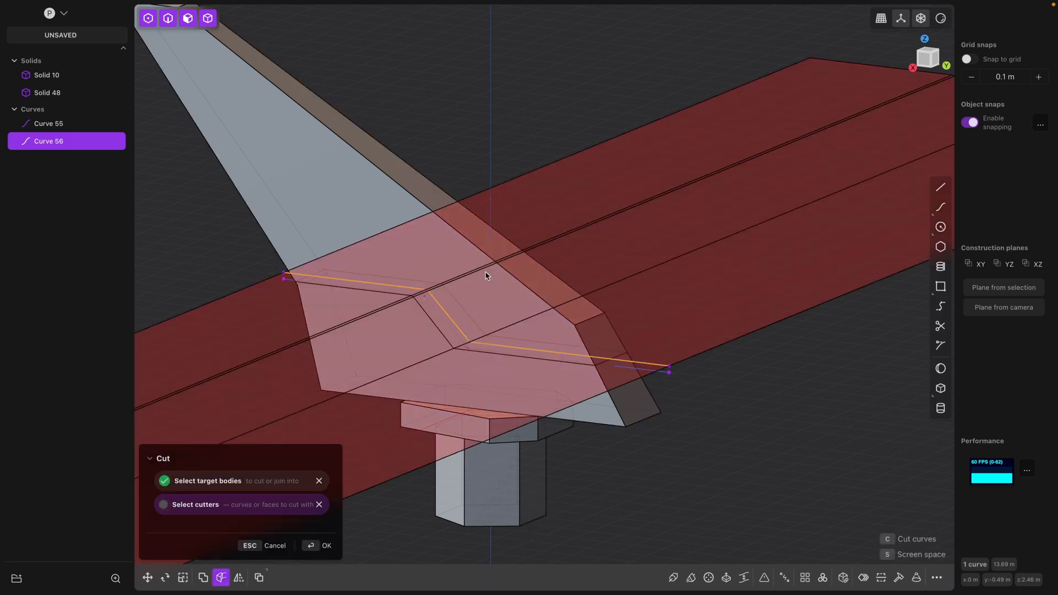
key(Return)
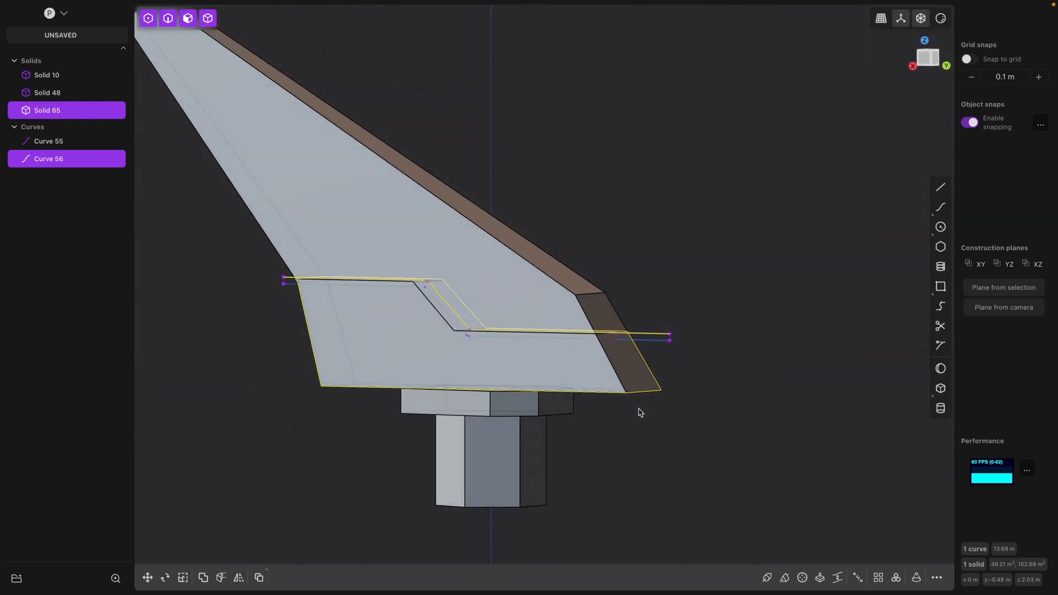
Cut the wing's lower portion with the lower offset line to separate a thin stepped seam strip.
click(651, 340)
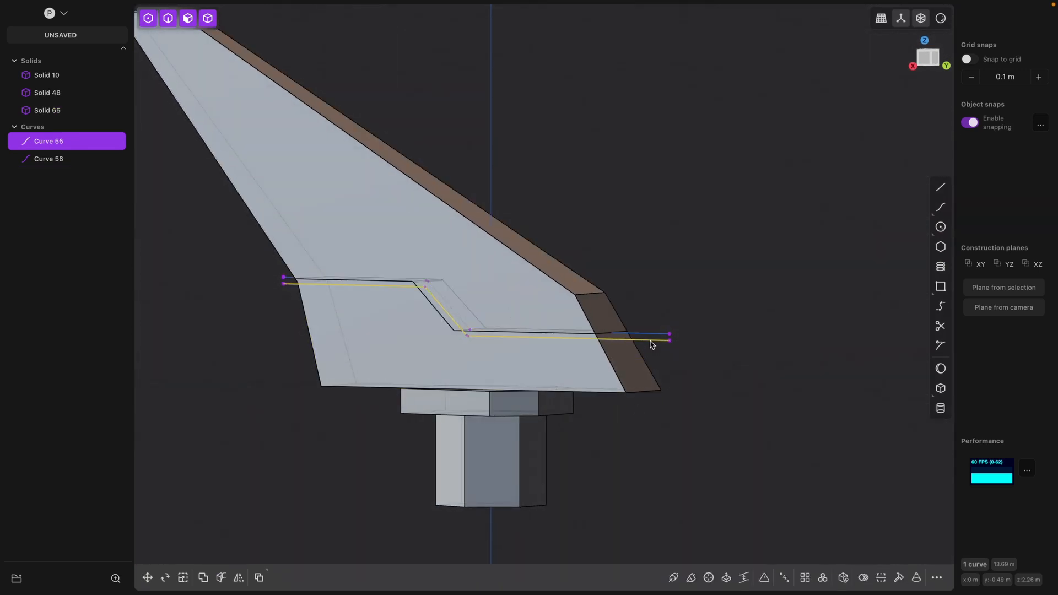
key(c)
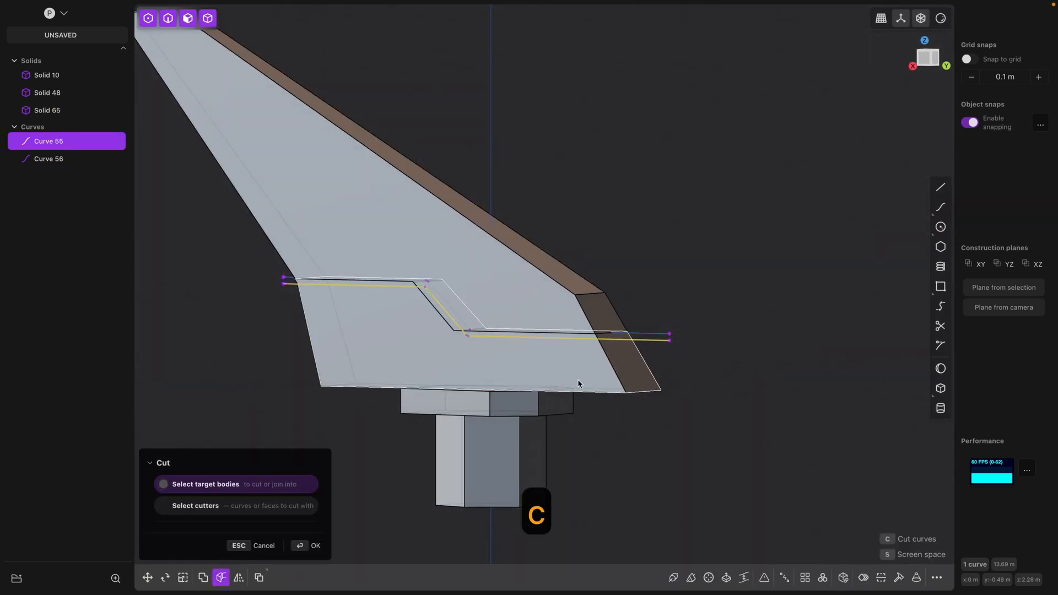
click(557, 367)
key(Return)
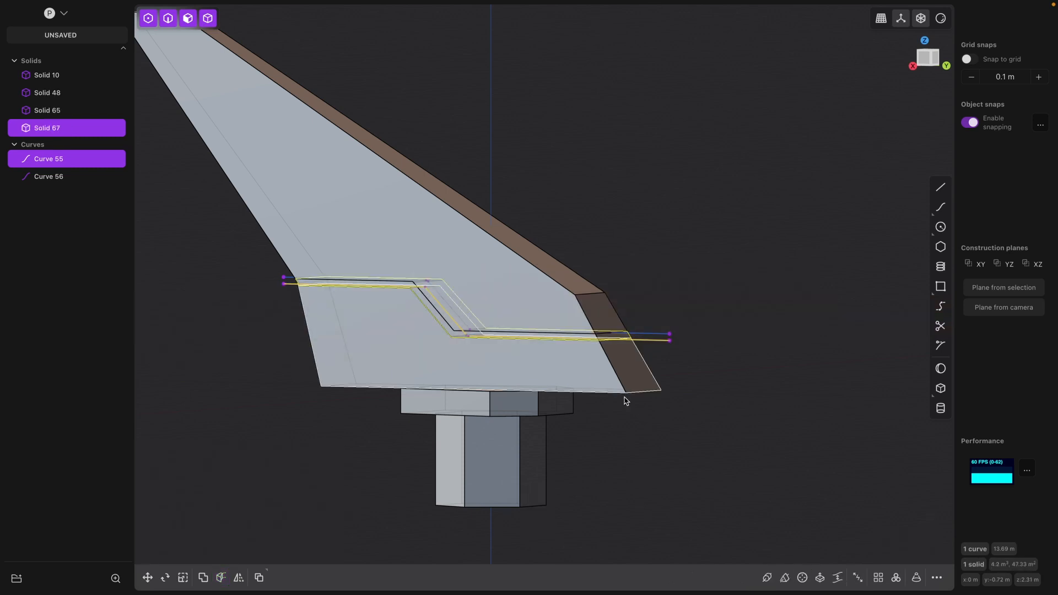
Delete both stepped offset curves used for cutting the wing.
click(668, 353)
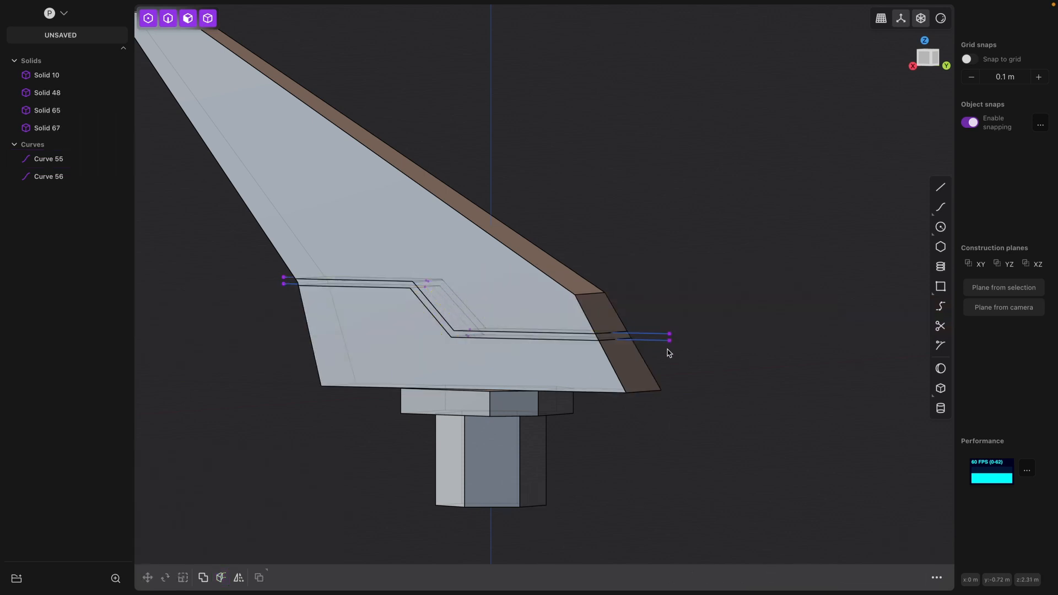
click(666, 342)
key(x)
click(663, 335)
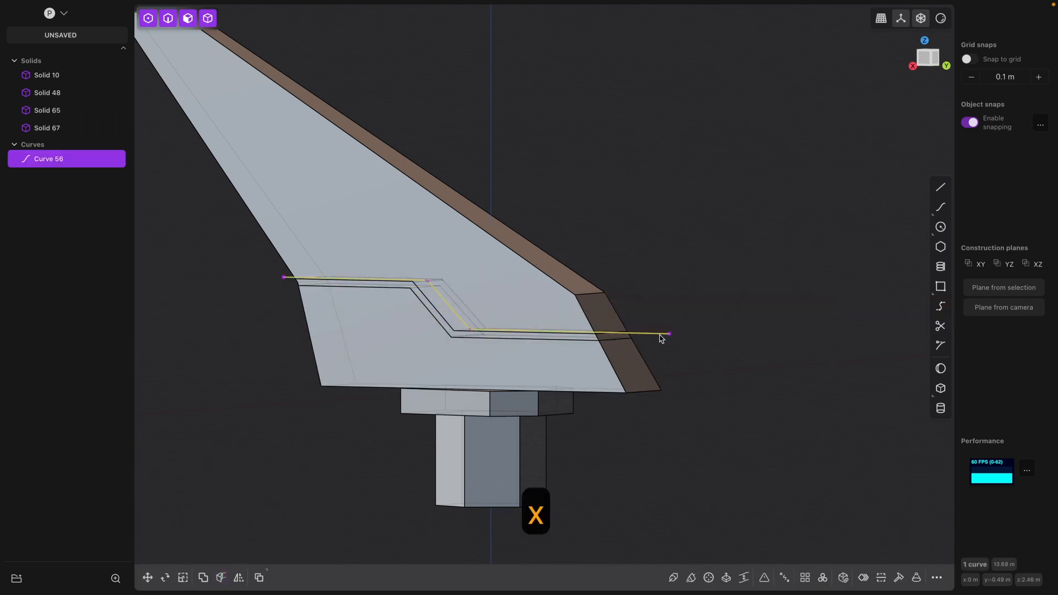
key(x)
middle_drag(680, 375, 696, 389)
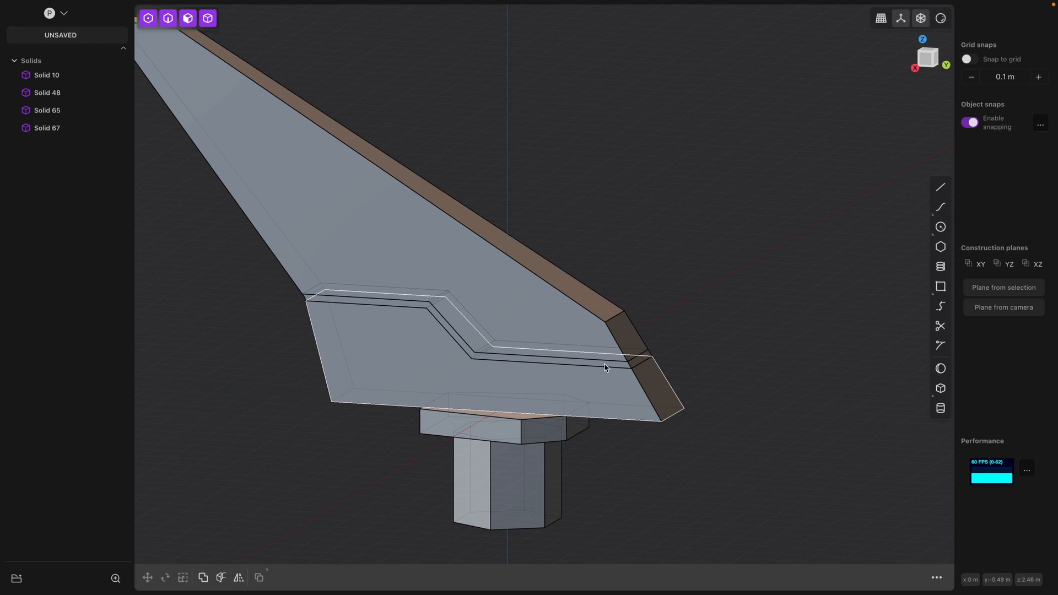
scroll(610, 368, up, 4)
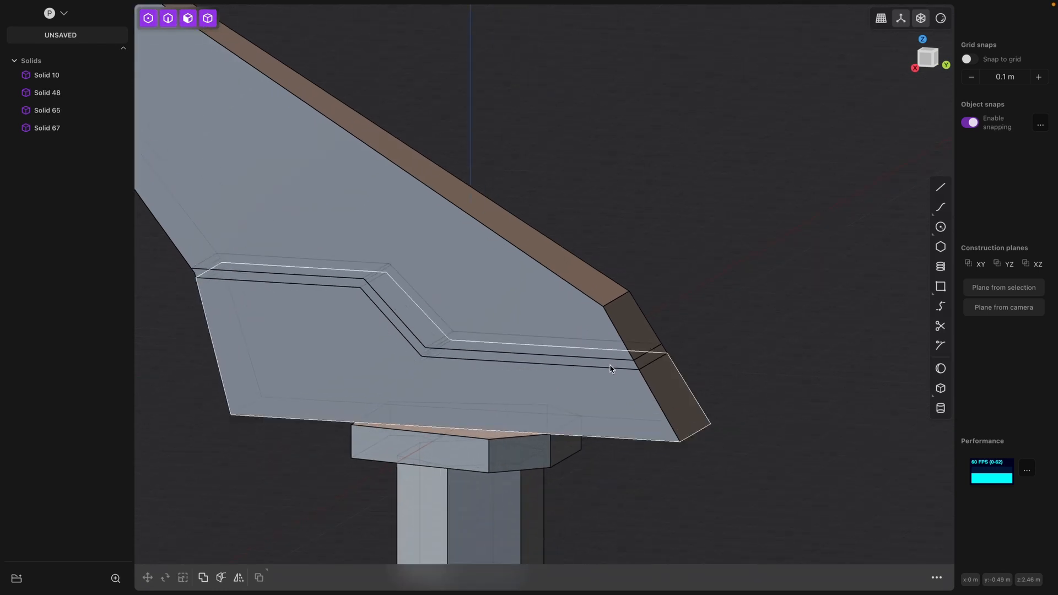
click(611, 367)
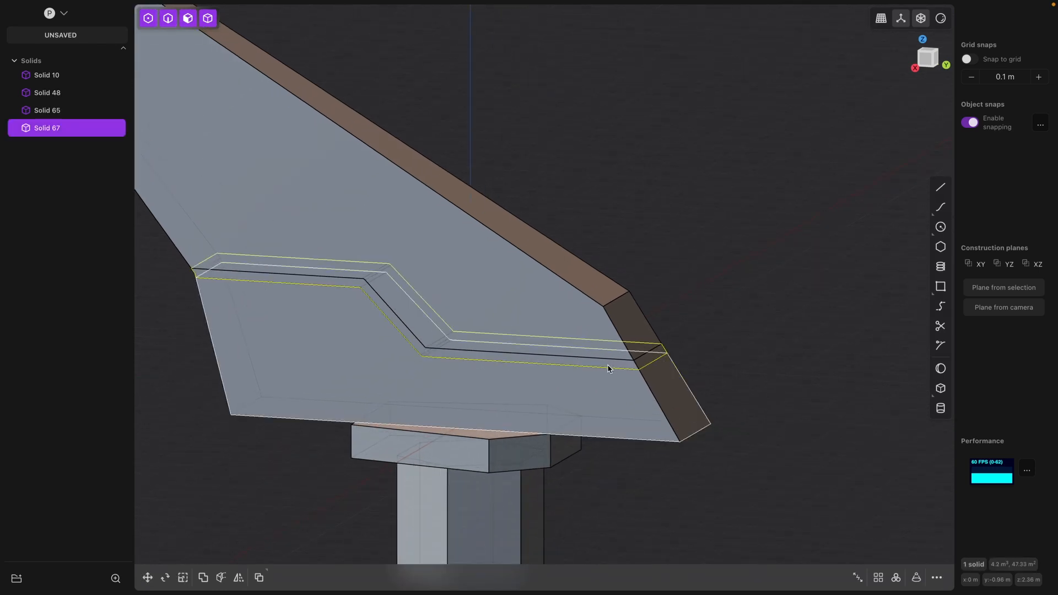
key(g)
drag(452, 311, 700, 320)
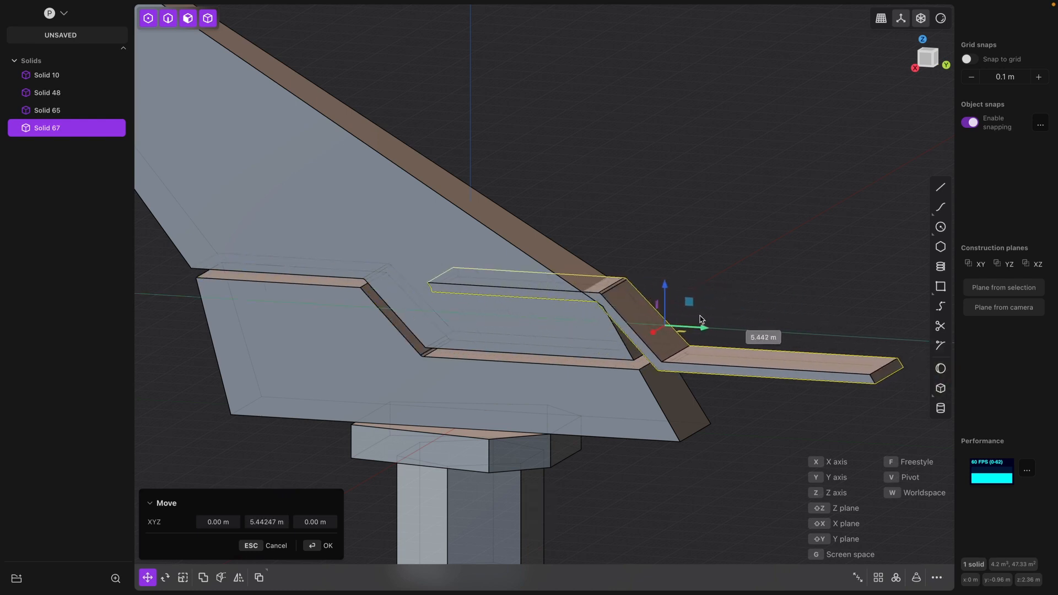
key(Escape)
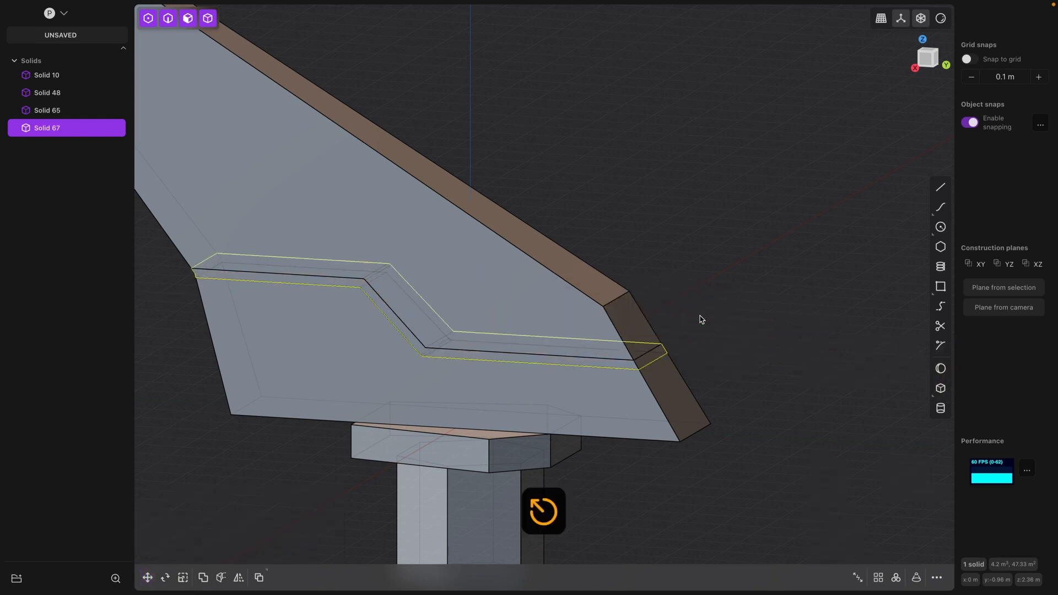
click(756, 378)
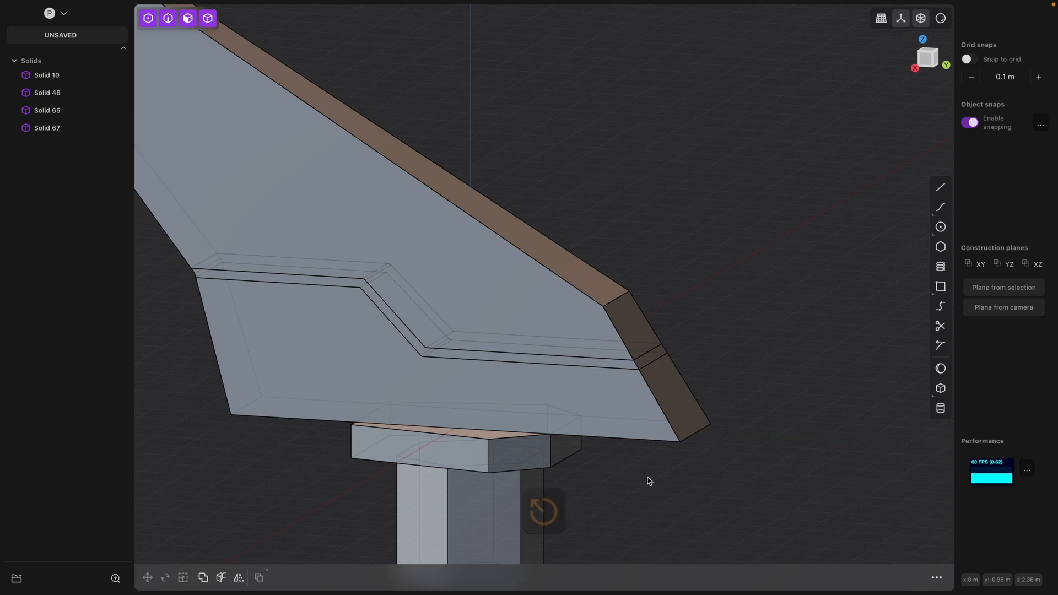
Offset the stepped seam strip's positive-X side face inward with a distance of -0.20 m.
click(494, 362)
key(o)
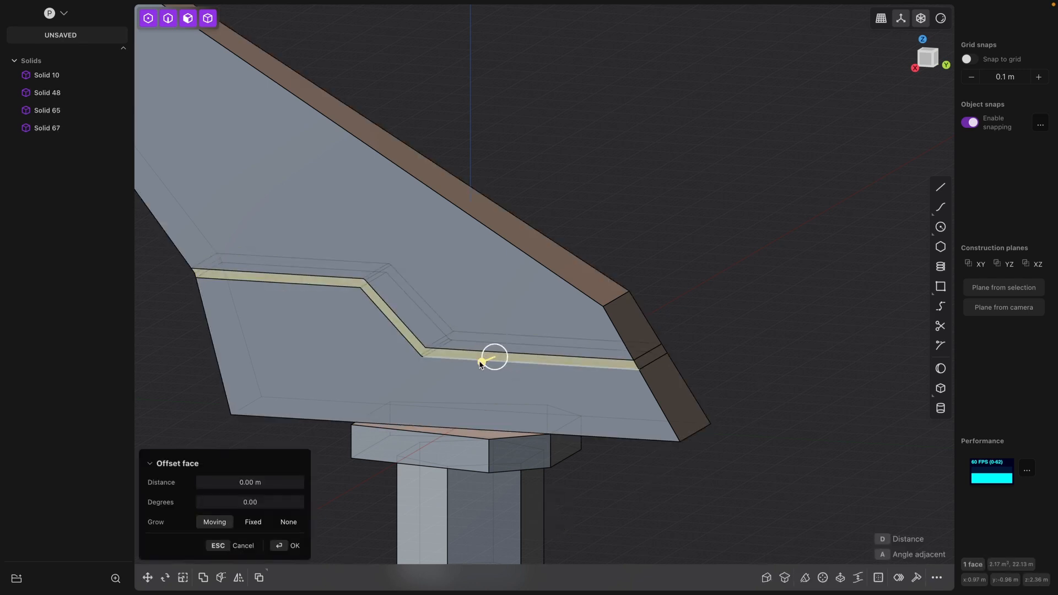
drag(480, 364, 487, 360)
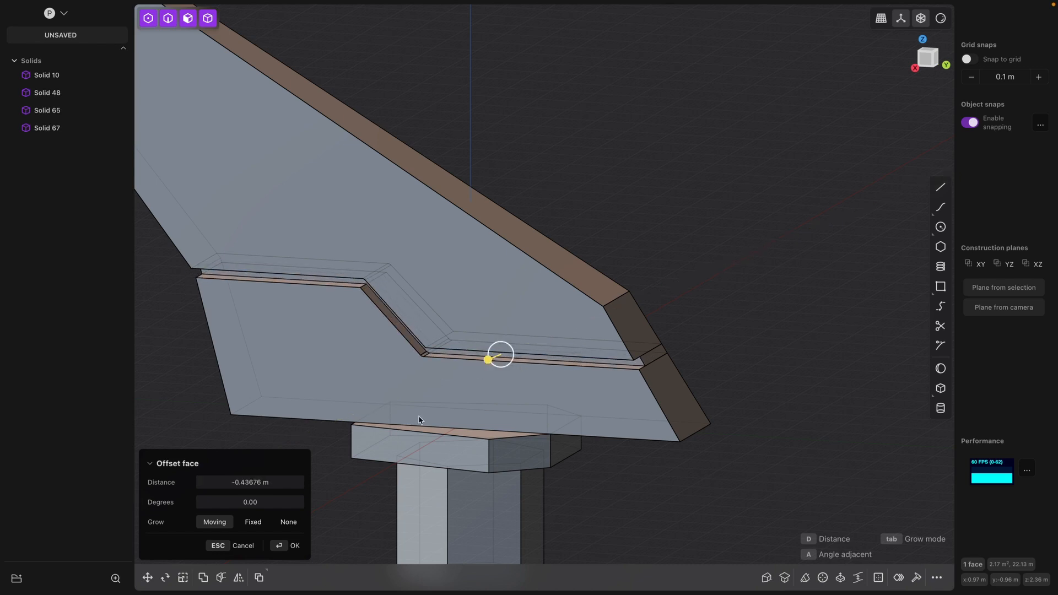
click(238, 482)
drag(242, 482, 267, 482)
text(2)
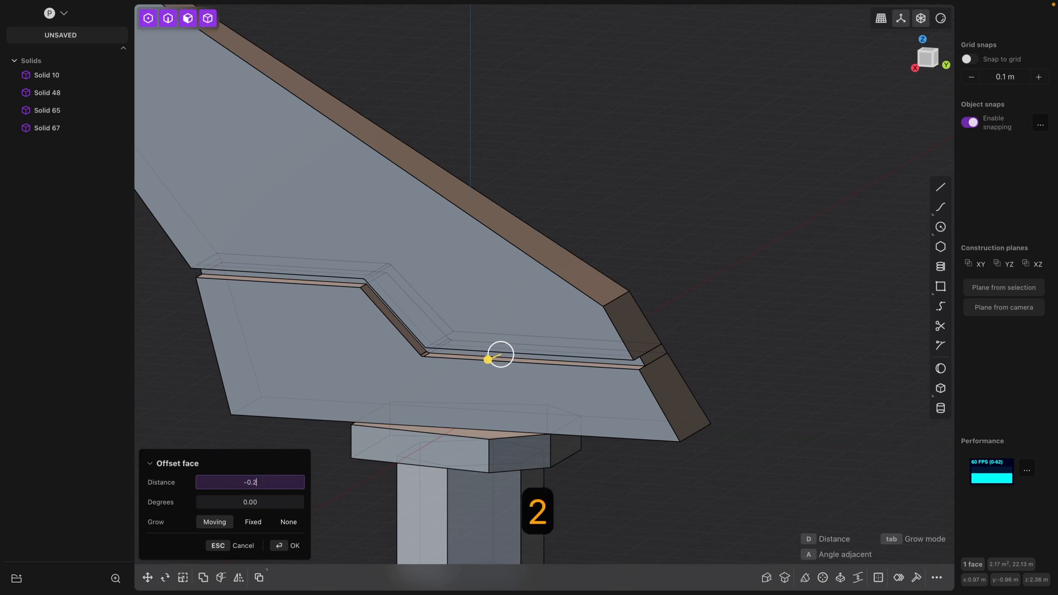
key(Return)
right_click(770, 357)
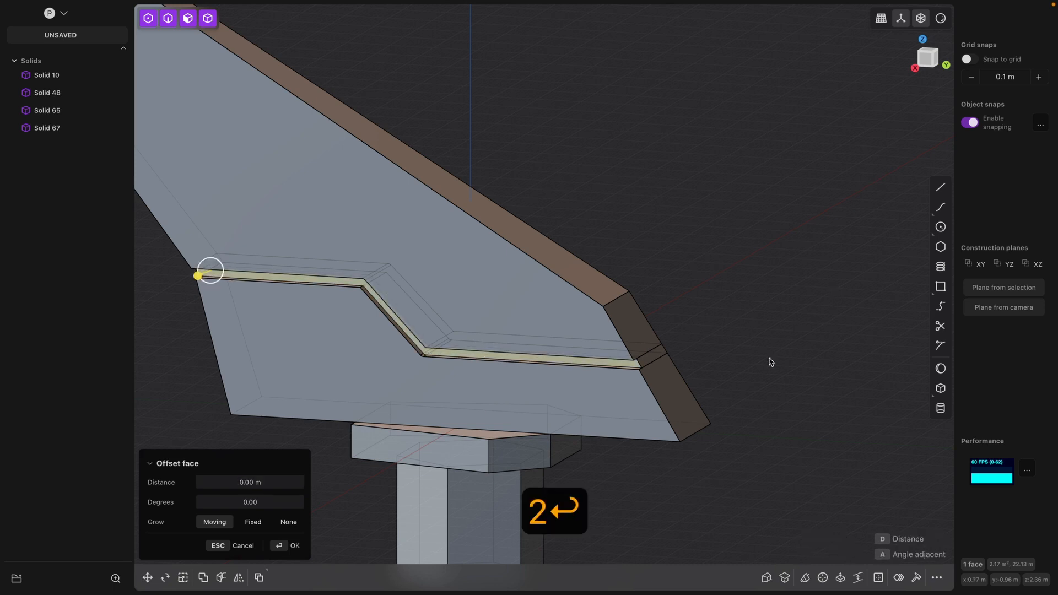
Offset the seam strip's front end face inward with a distance of -0.20 m.
middle_drag(770, 357, 602, 345)
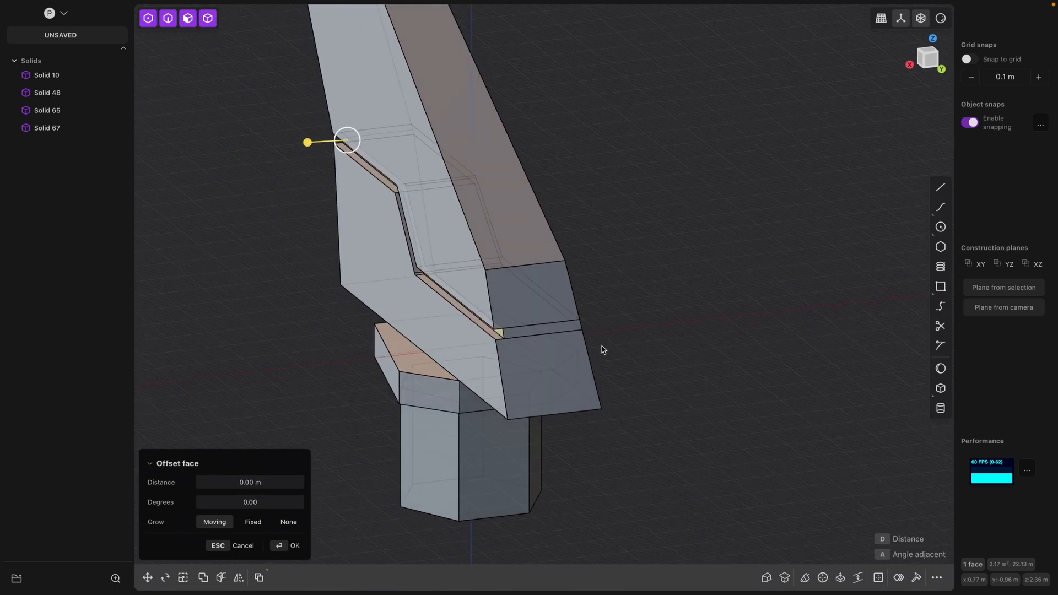
click(549, 327)
drag(553, 322, 550, 323)
click(247, 482)
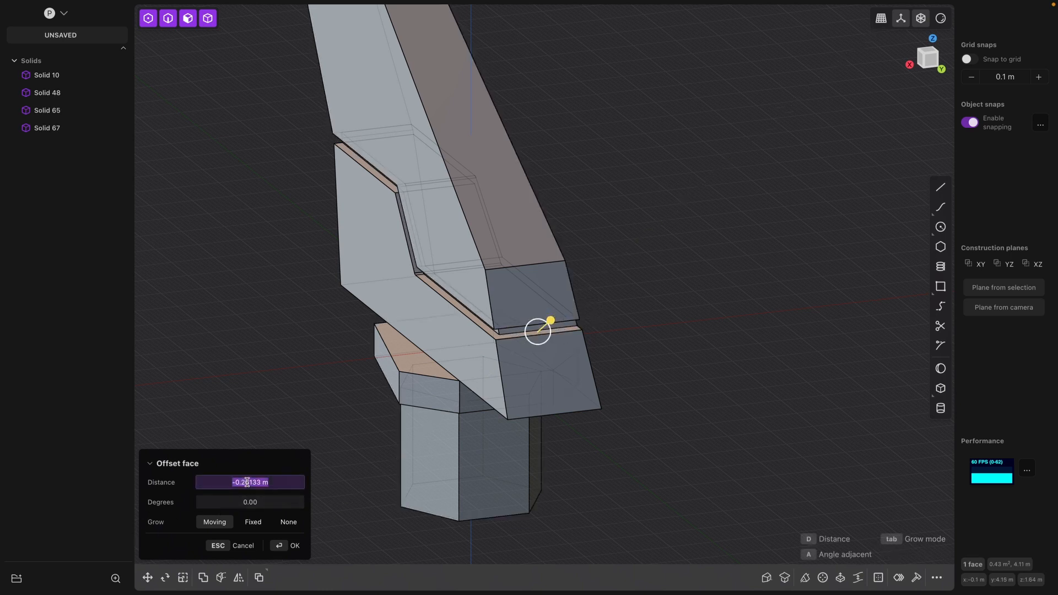
drag(235, 482, 296, 483)
click(251, 481)
key(BackSpace)
key(Return)
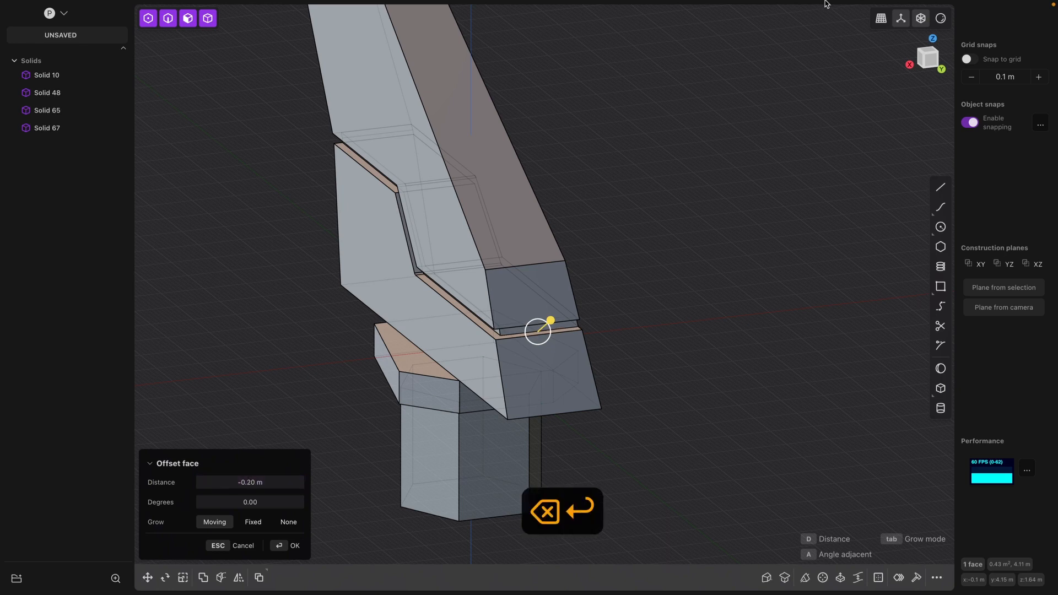
Enable grid snapping and offset the seam strip's negative-X side face inward by -0.20 m.
click(986, 57)
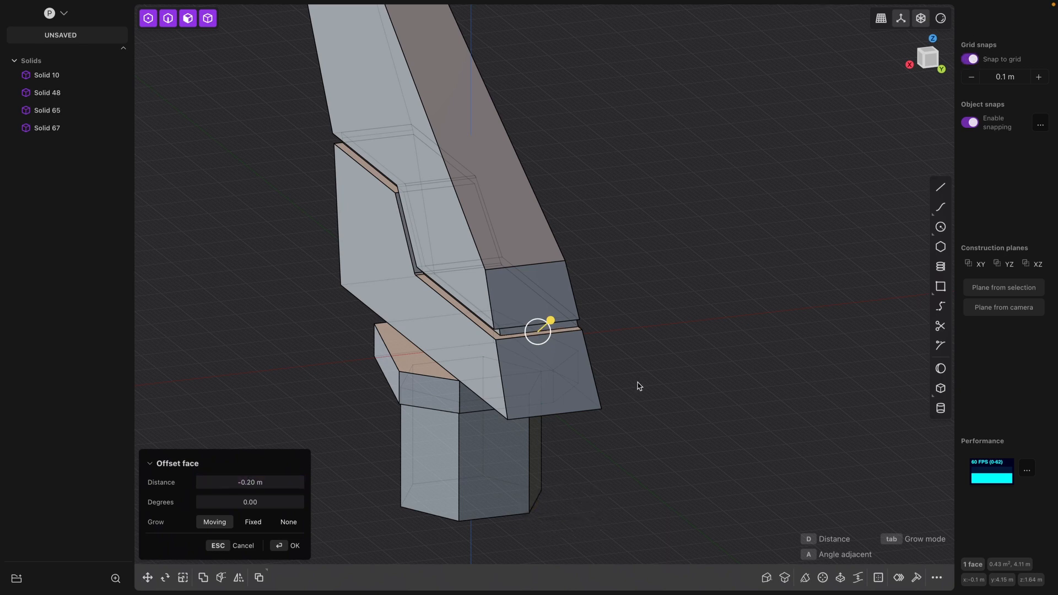
middle_drag(680, 338, 531, 371)
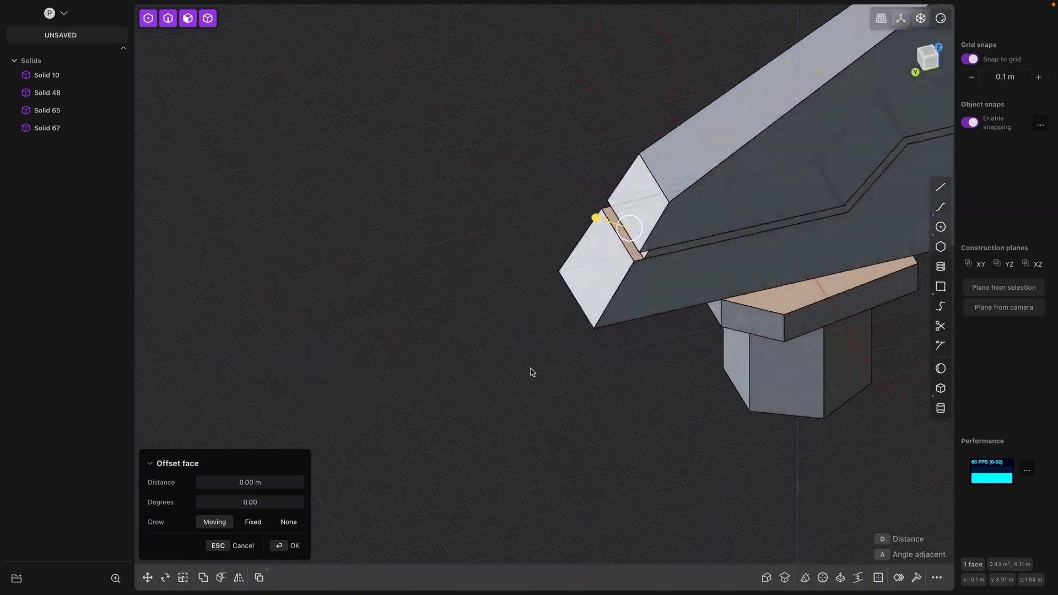
middle_drag(785, 238, 799, 189)
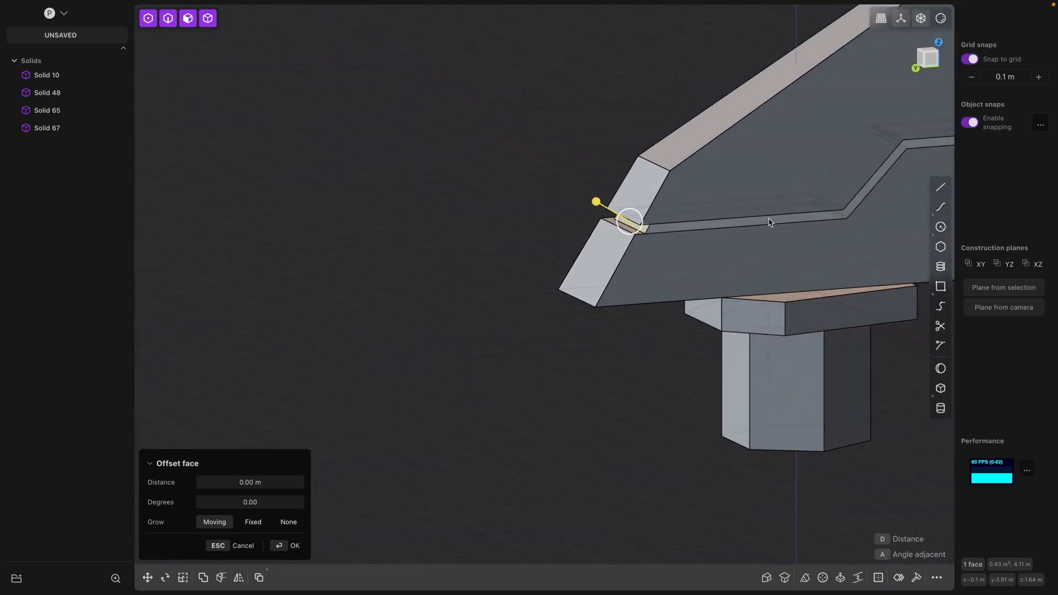
drag(777, 223, 782, 226)
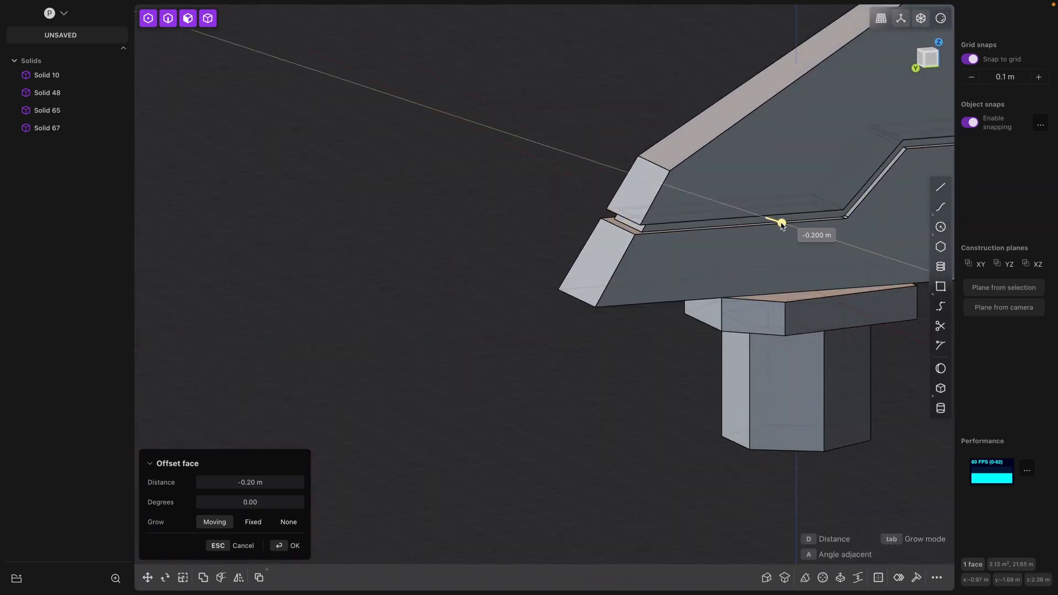
key(Return)
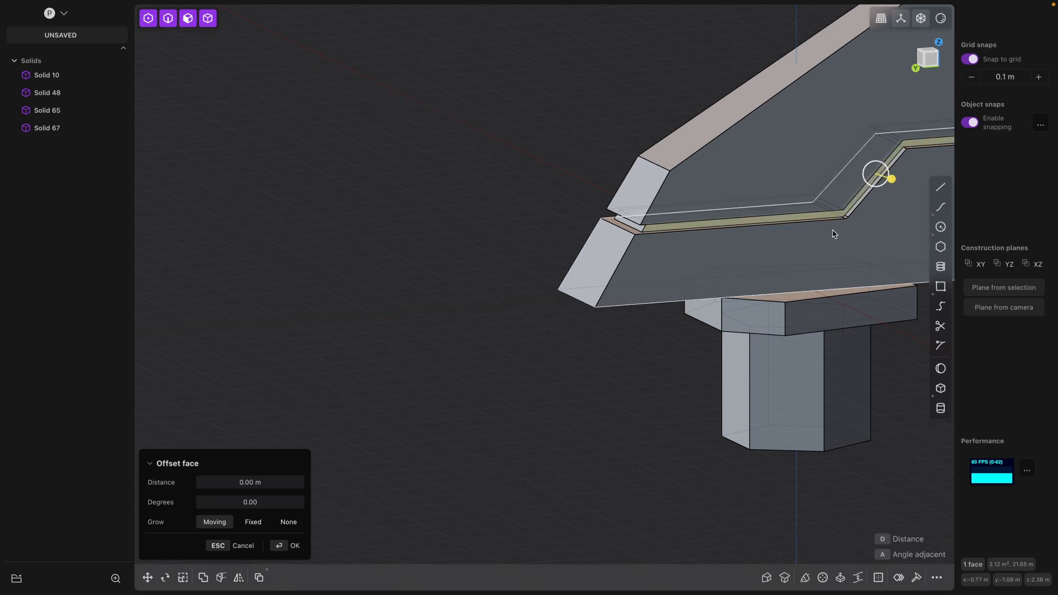
middle_drag(833, 234, 822, 213)
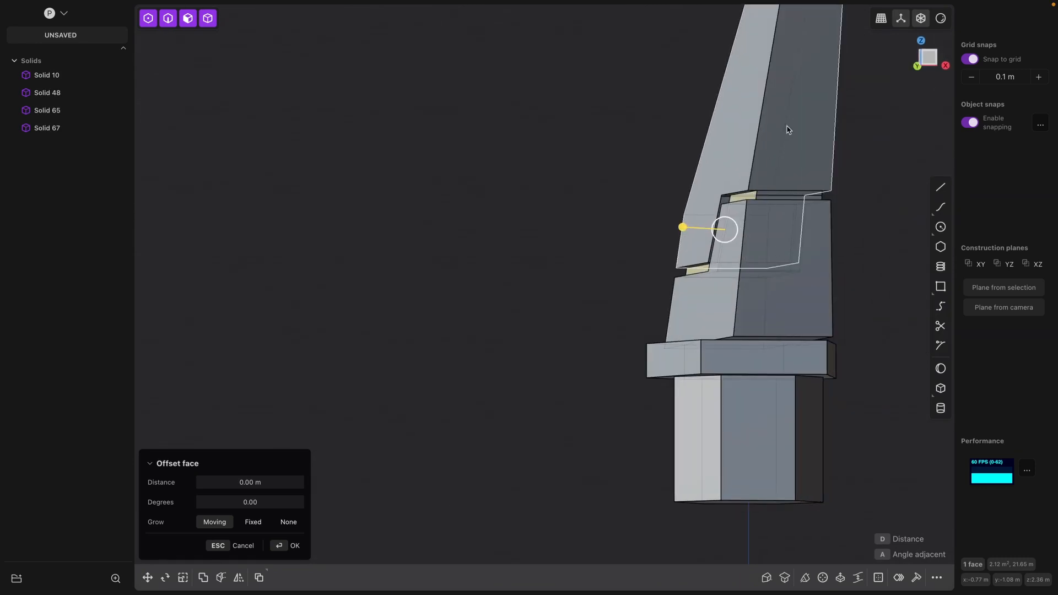
click(770, 197)
click(777, 195)
key(f)
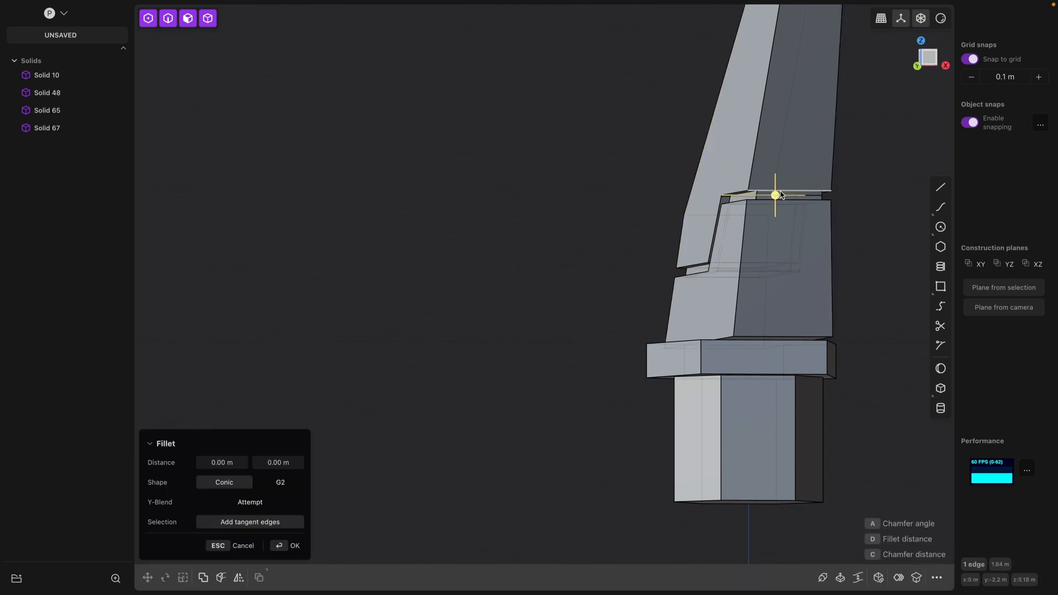
scroll(782, 195, up, 5)
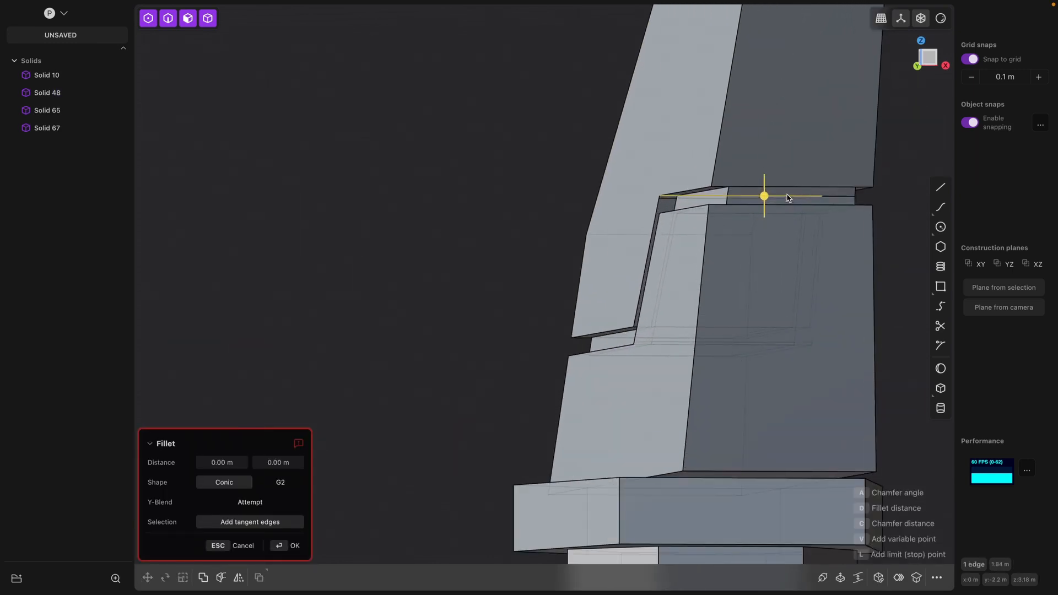
key(Escape)
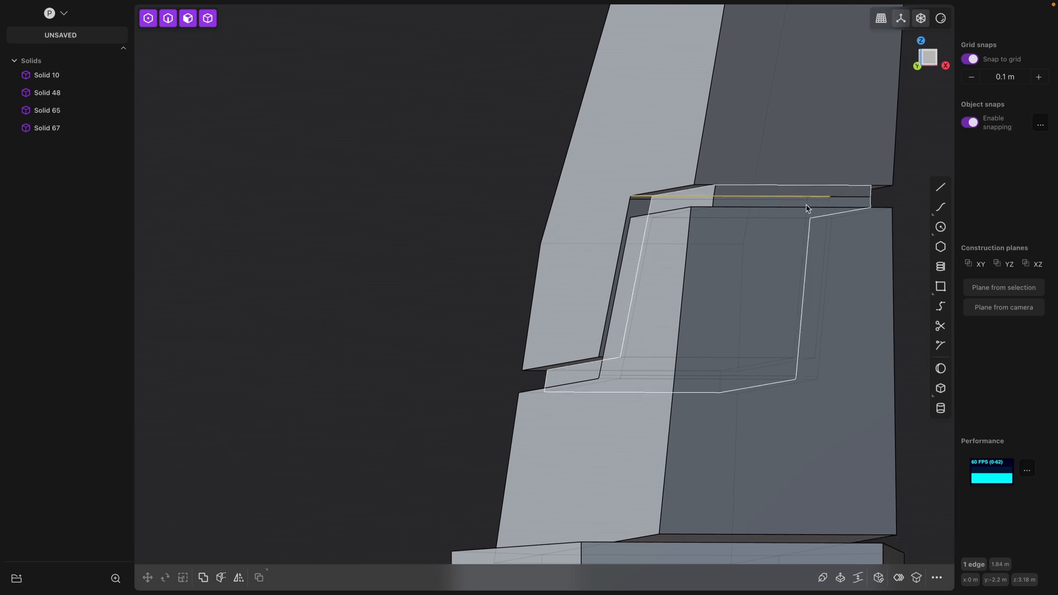
double_click(785, 196)
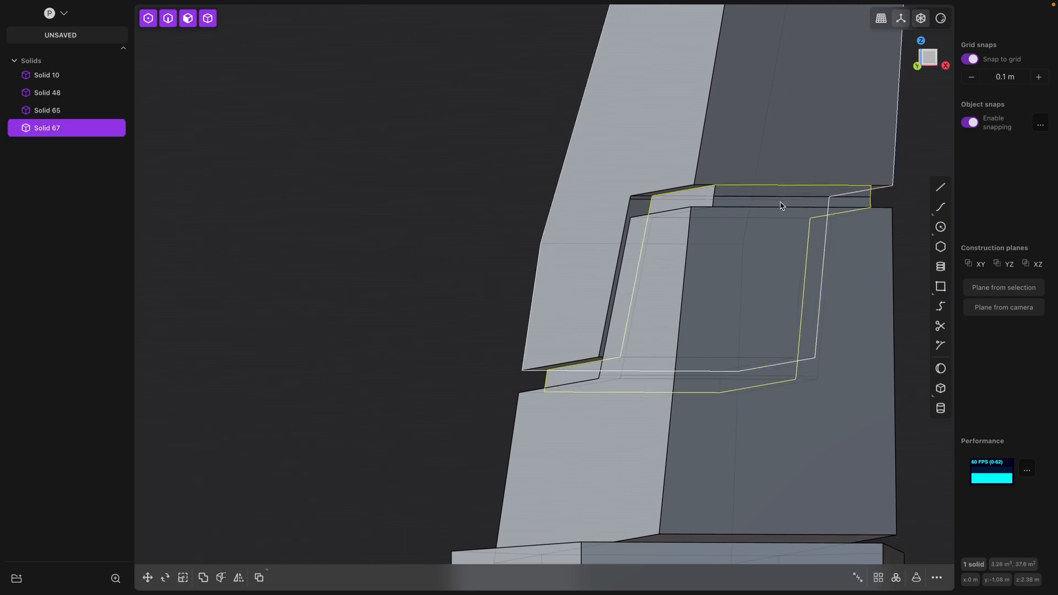
Offset the two small rear end faces of the seam strip inward together.
click(783, 192)
shift+click(767, 202)
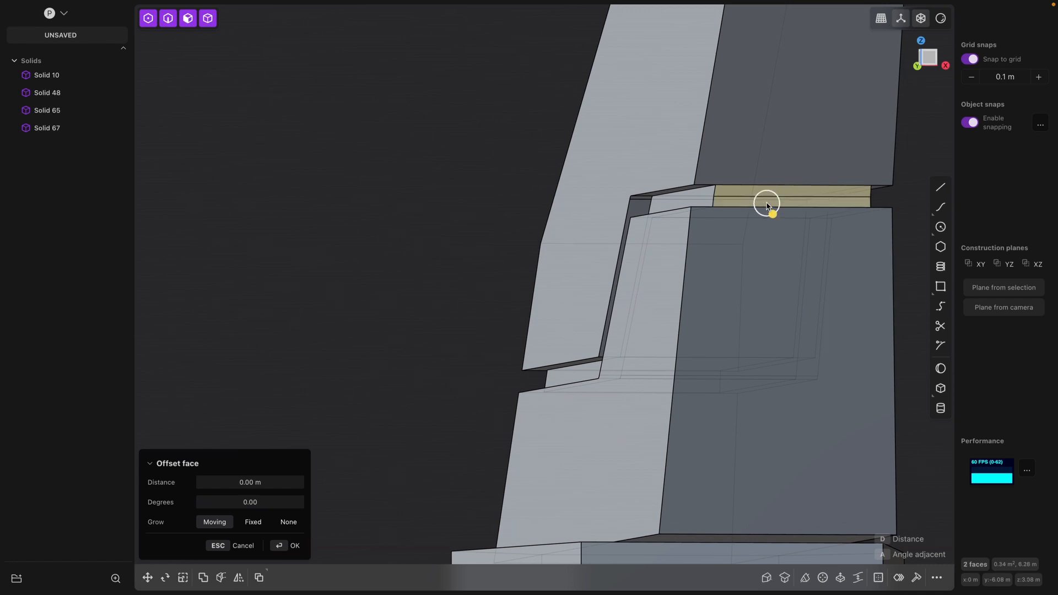
drag(772, 212, 771, 210)
key(Return)
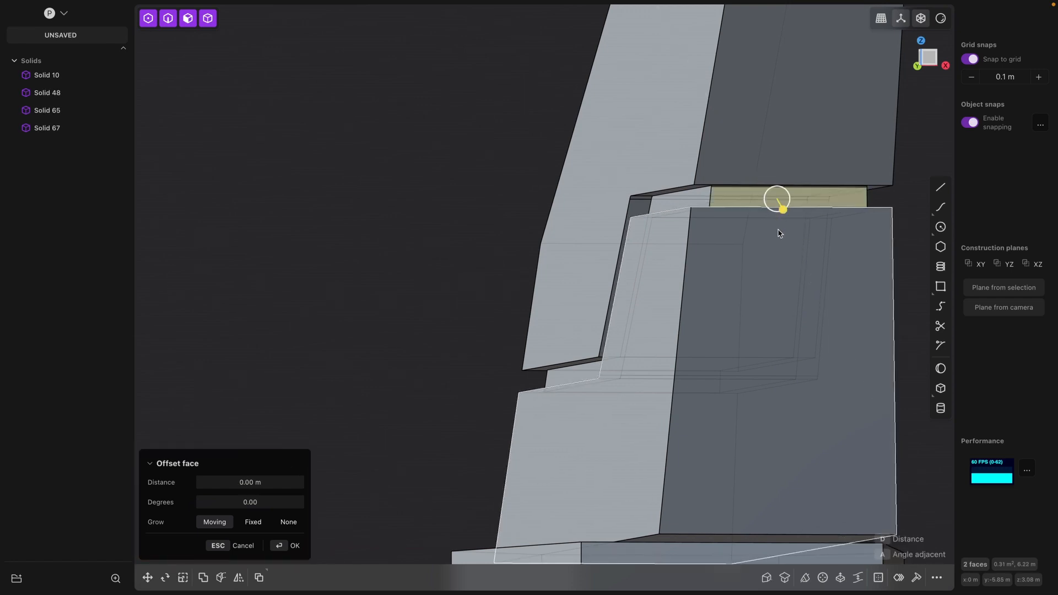
middle_drag(778, 233, 841, 245)
click(871, 272)
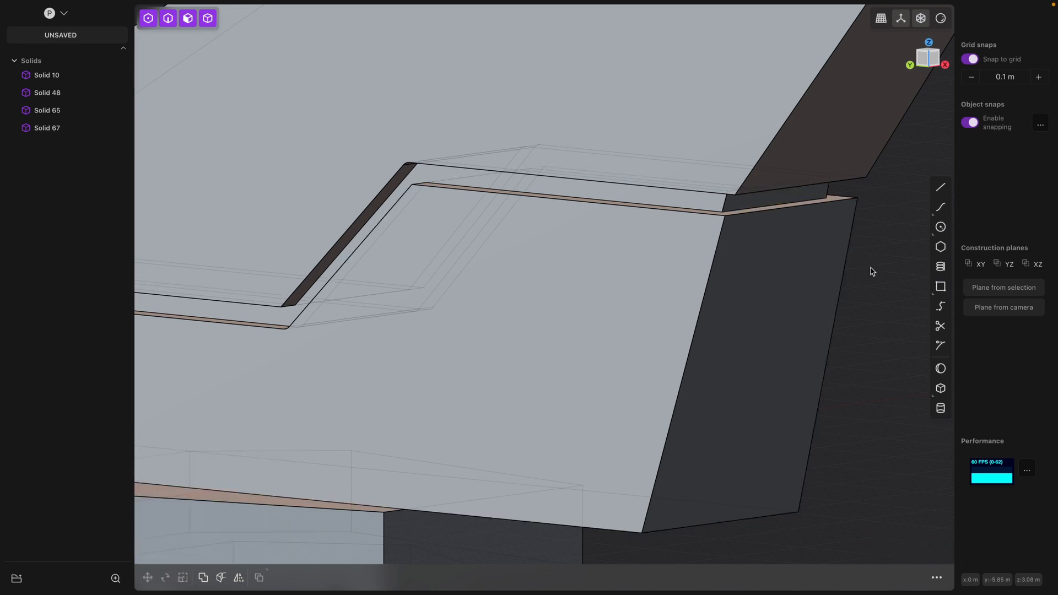
scroll(872, 269, down, 4)
middle_drag(867, 293, 423, 300)
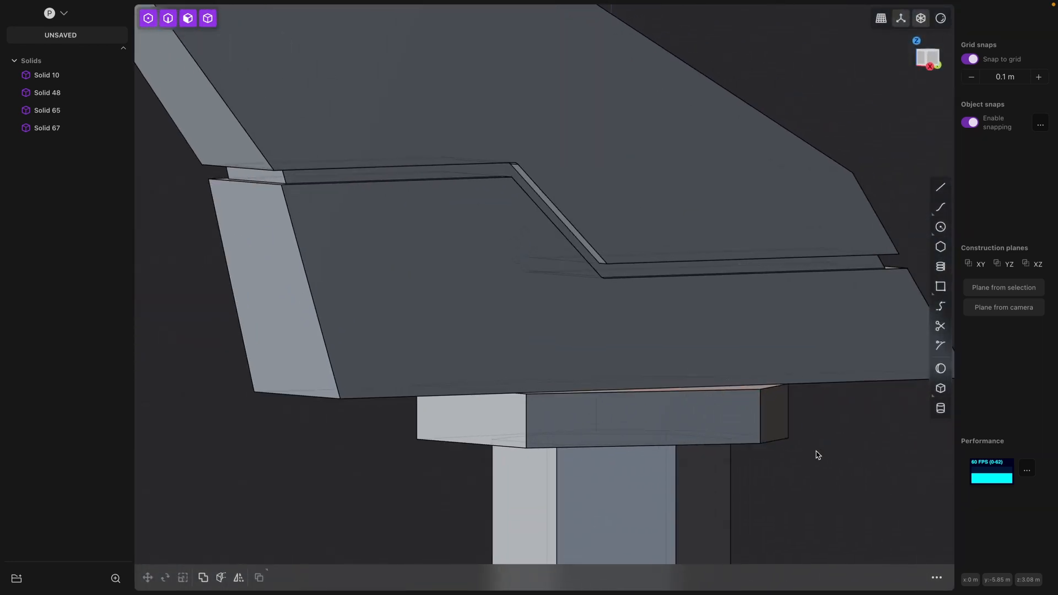
middle_drag(817, 455, 743, 381)
scroll(743, 380, down, 5)
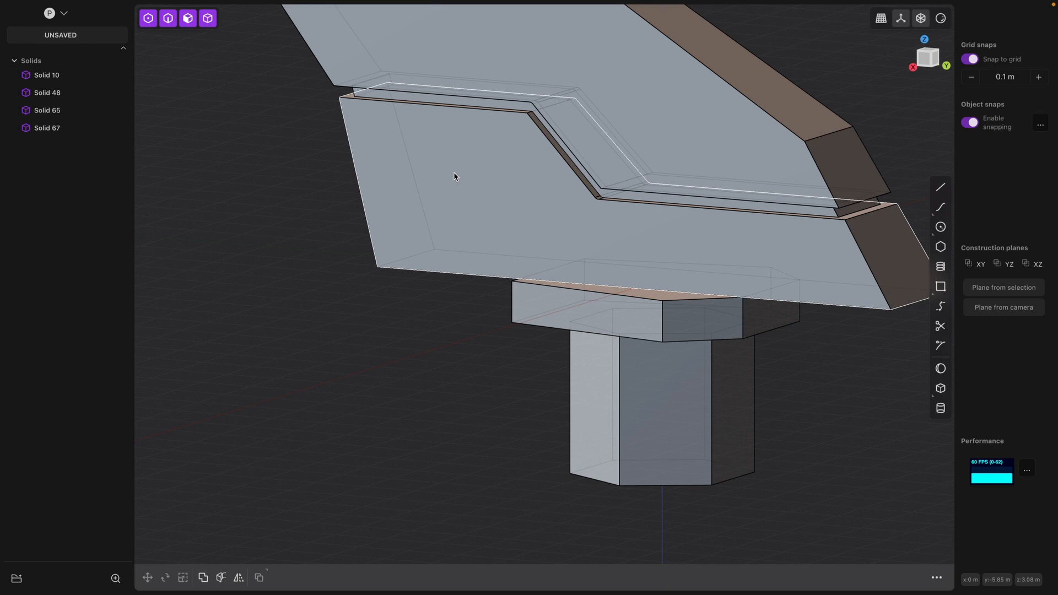
scroll(457, 173, down, 2)
click(533, 71)
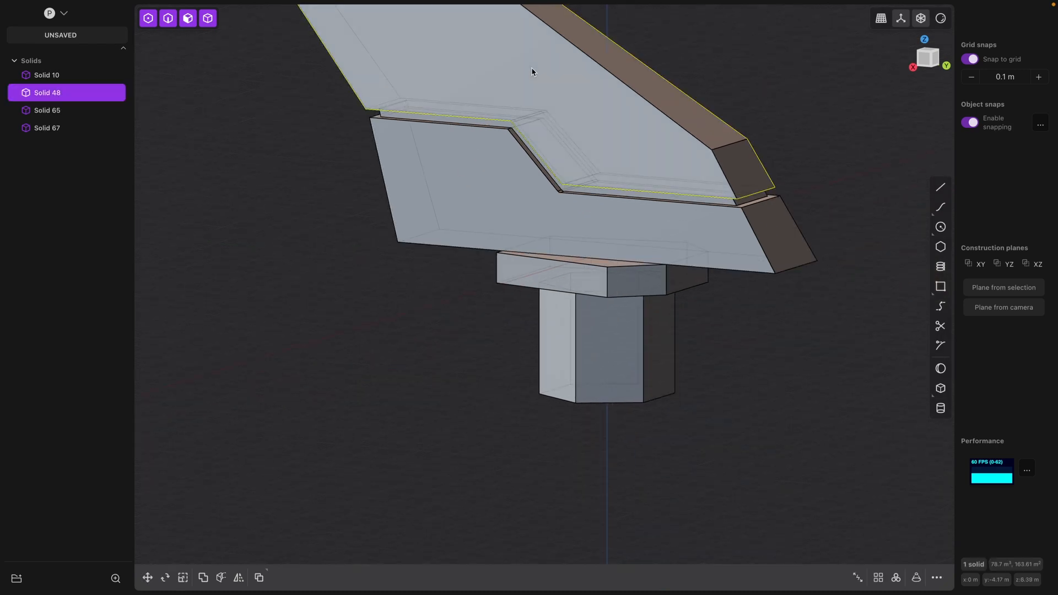
click(475, 116)
key(f)
key(Escape)
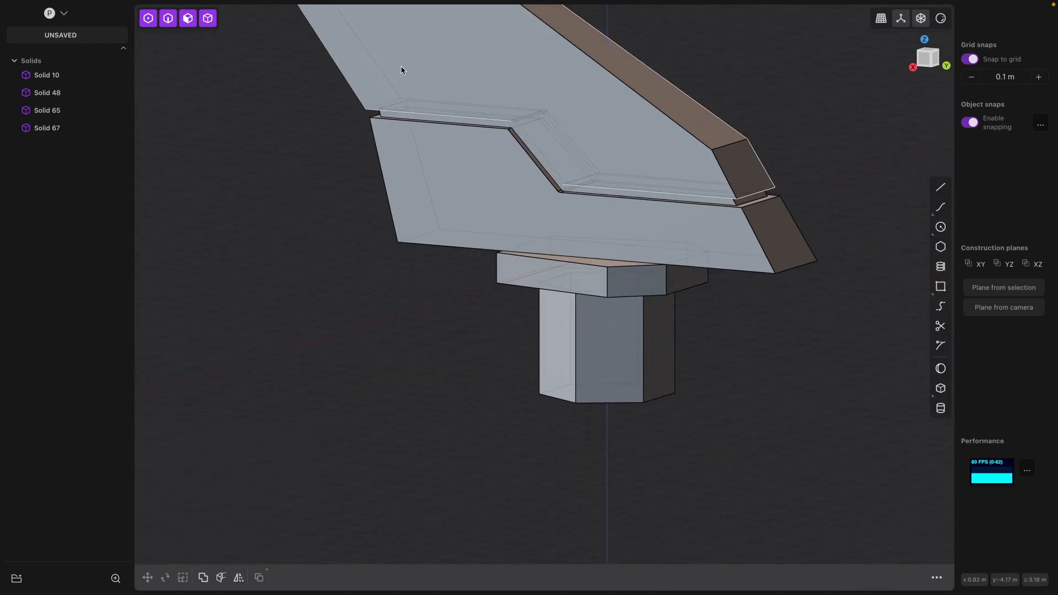
Union the upper wing section, the recessed seam strip and the lower wing section into one solid.
click(401, 65)
shift+click(410, 117)
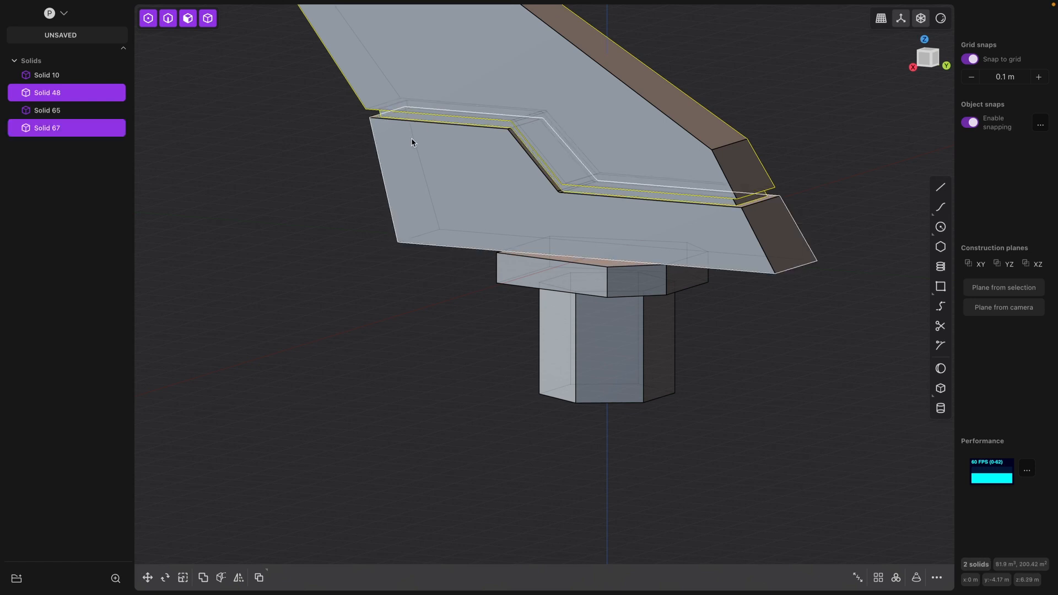
shift+click(412, 139)
key(q)
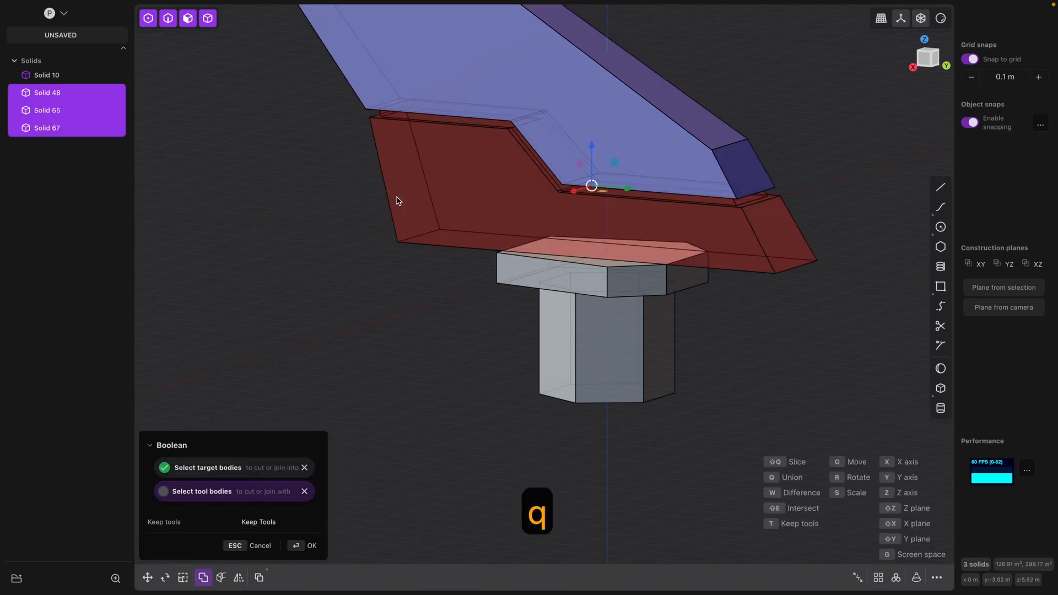
key(q)
click(398, 200)
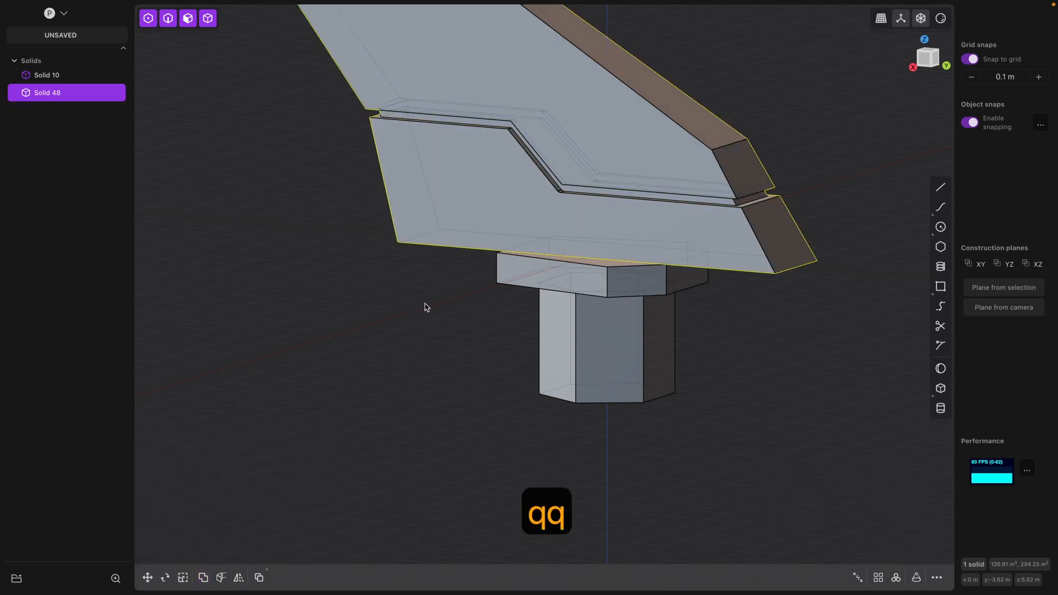
scroll(426, 307, down, 2)
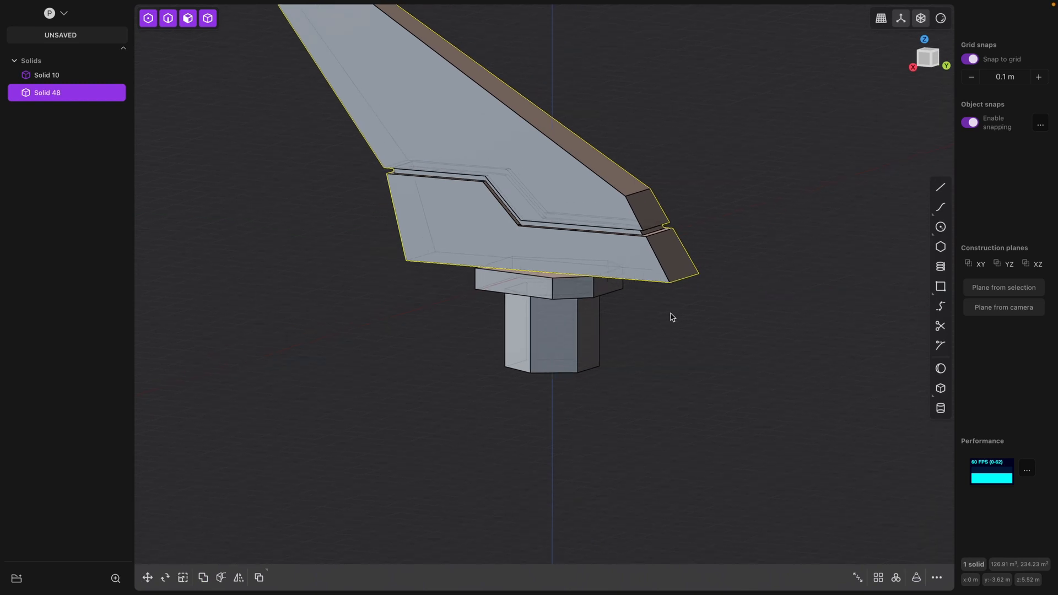
scroll(672, 317, up, 1)
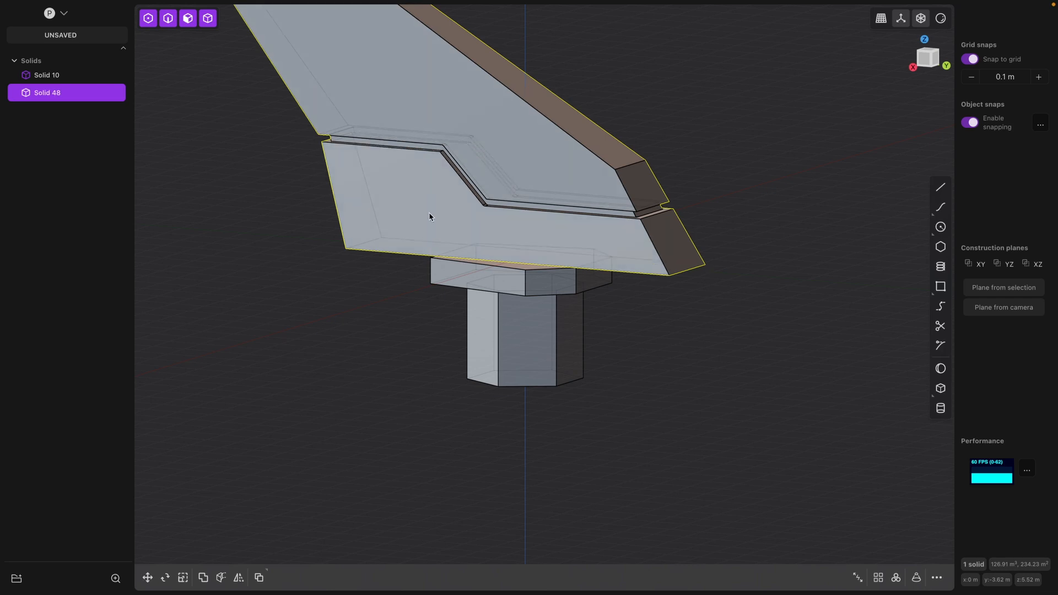
key(alt+z)
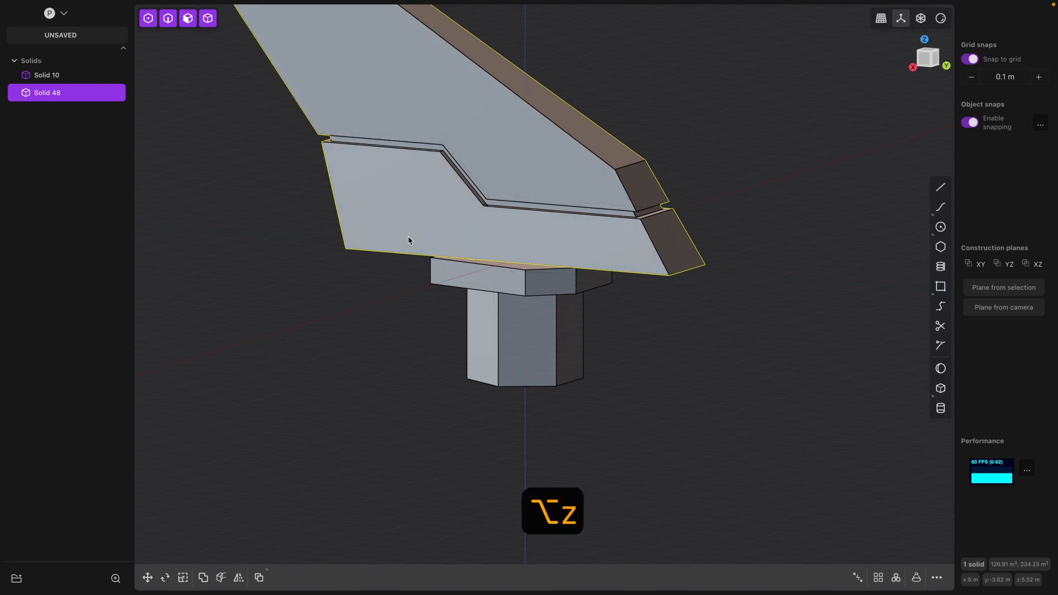
key(alt+z)
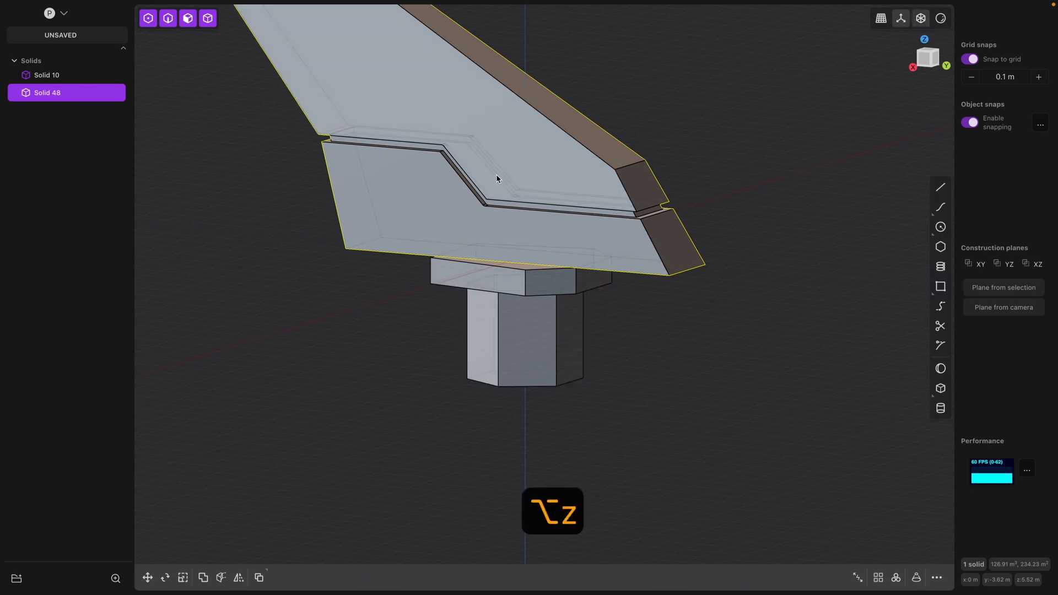
click(484, 146)
key(f)
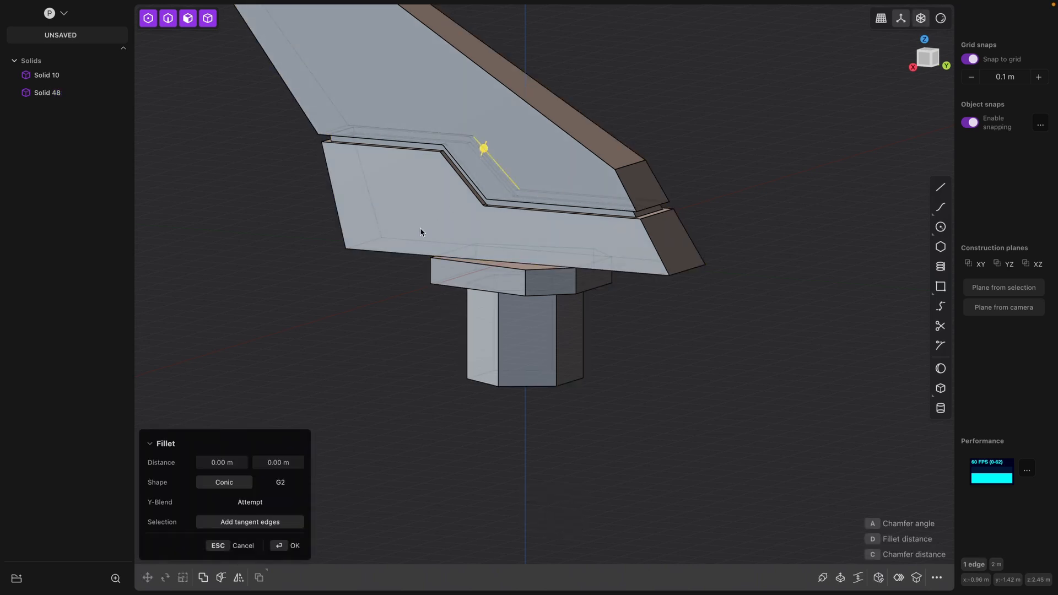
key(Escape)
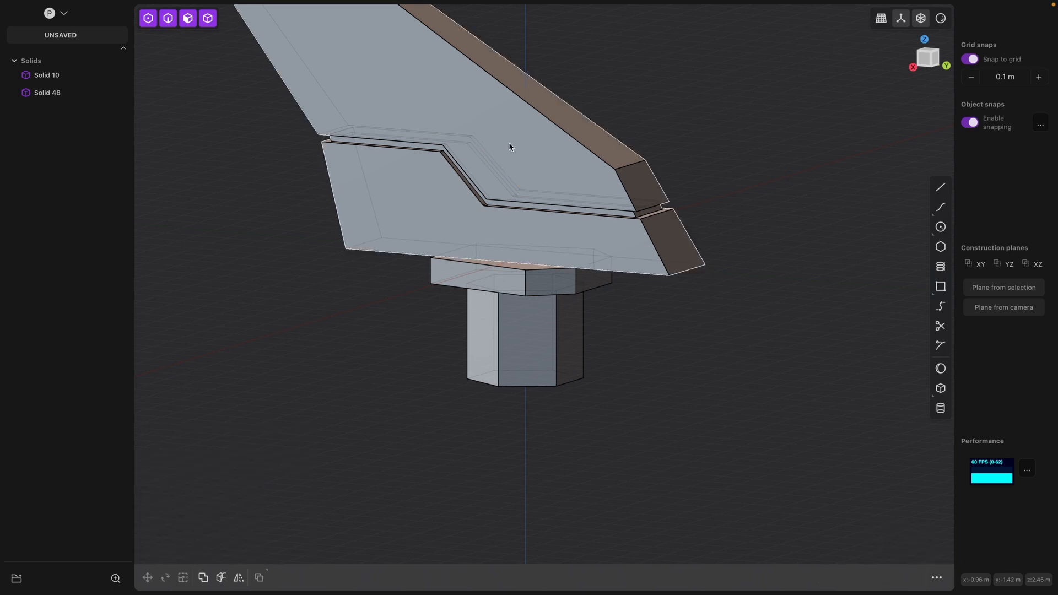
Turn off X-ray display and examine the joined wing's silhouette, corners and stepped seam from several angles.
key(alt+z)
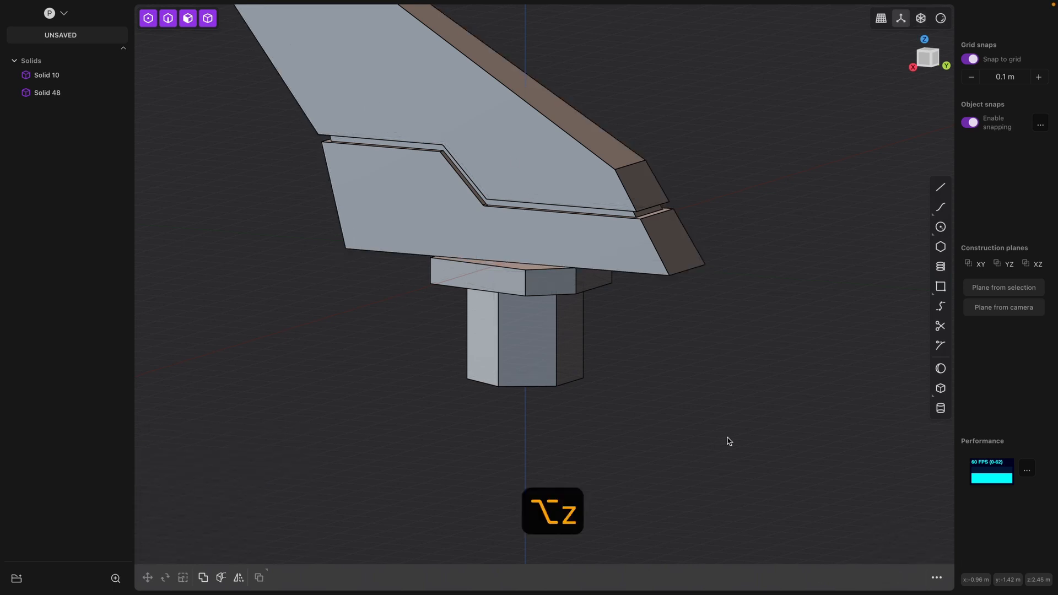
scroll(728, 439, down, 3)
mouse_move(593, 410)
middle_down()
mouse_move(631, 397)
mouse_move(585, 420)
middle_up()
middle_drag(739, 413, 681, 451)
middle_drag(607, 463, 684, 443)
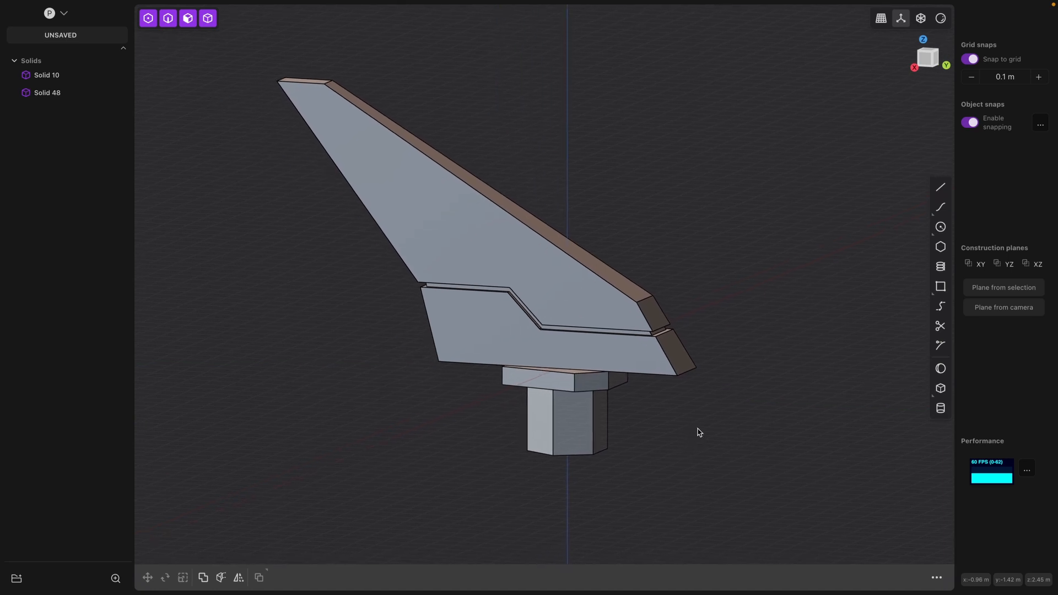
scroll(699, 432, up, 2)
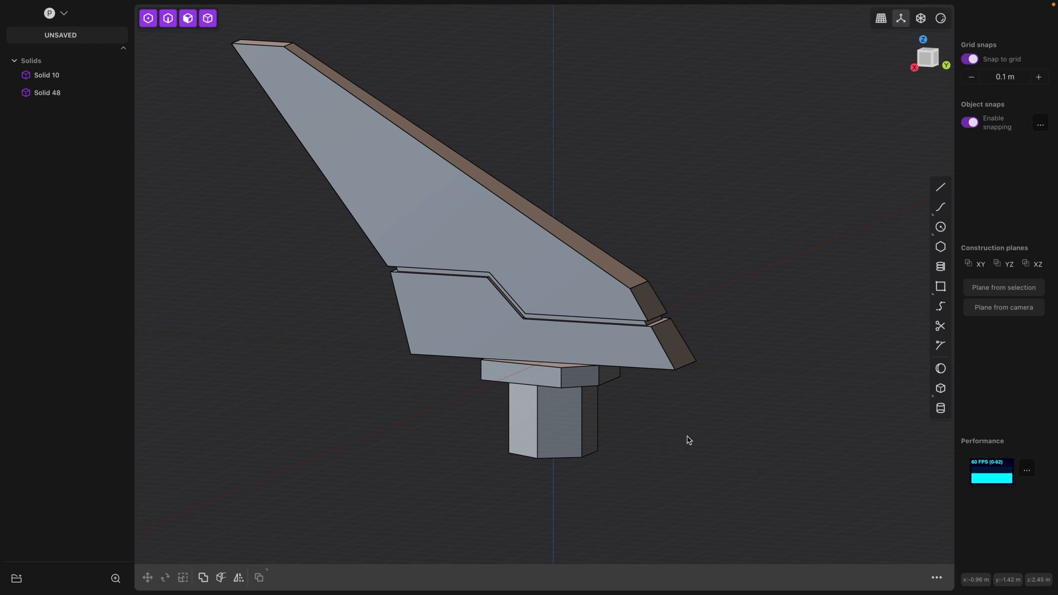
mouse_move(687, 437)
middle_down()
mouse_move(665, 441)
mouse_move(669, 426)
mouse_move(684, 429)
middle_up()
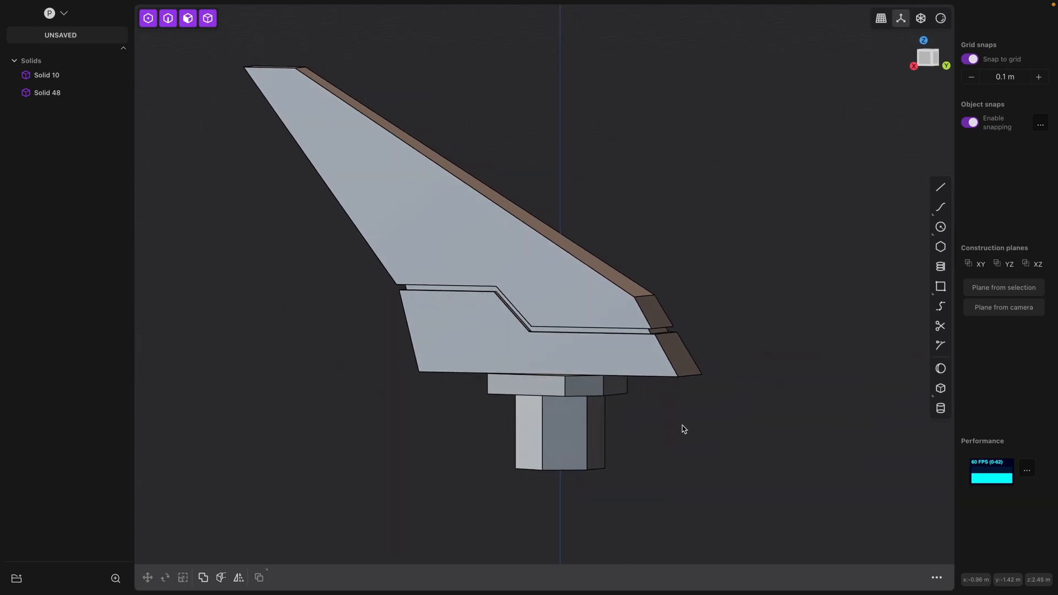
scroll(683, 429, down, 2)
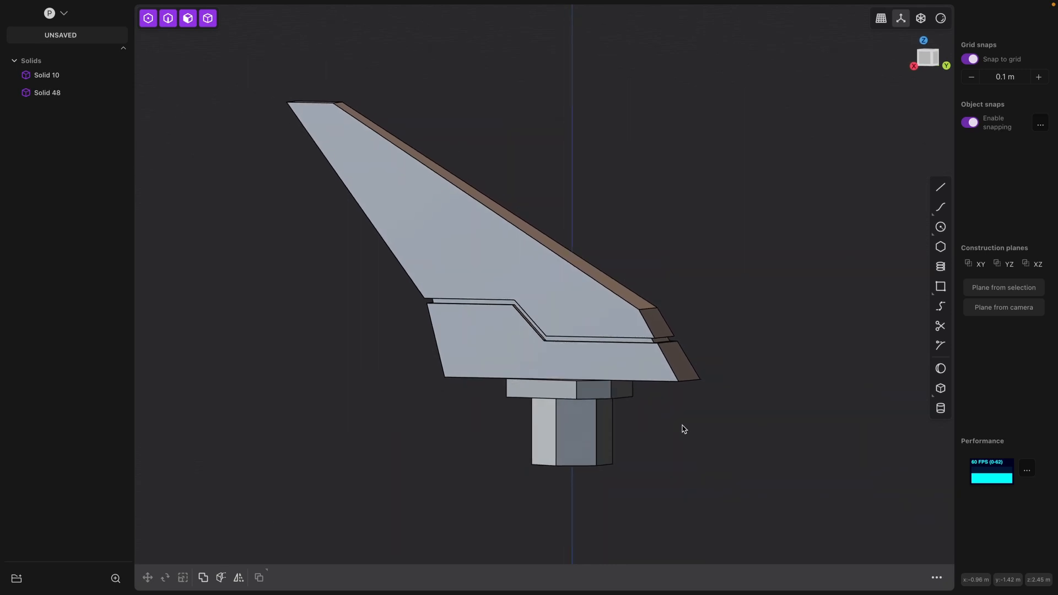
scroll(683, 429, up, 2)
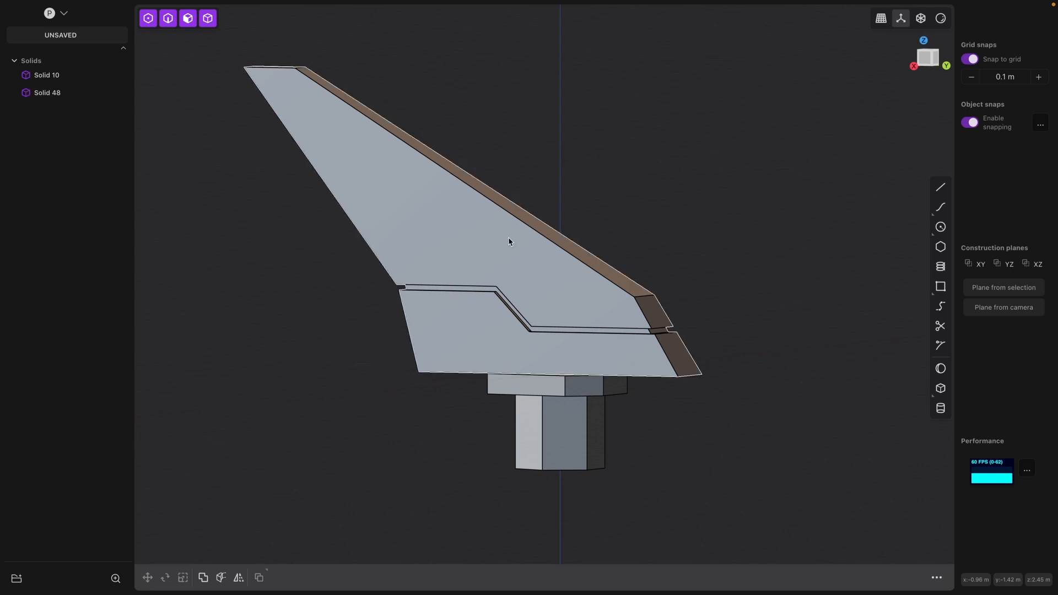
middle_drag(732, 373, 730, 388)
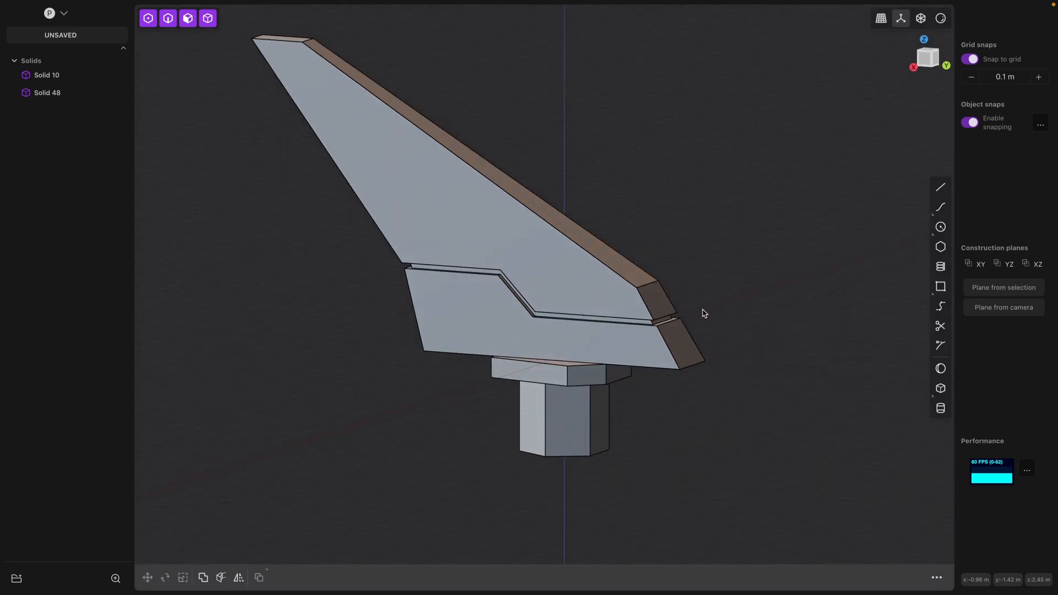
Fillet the upper wing section's corner edge between the long slope and the short positive-Y end face at 1.80 m.
click(619, 296)
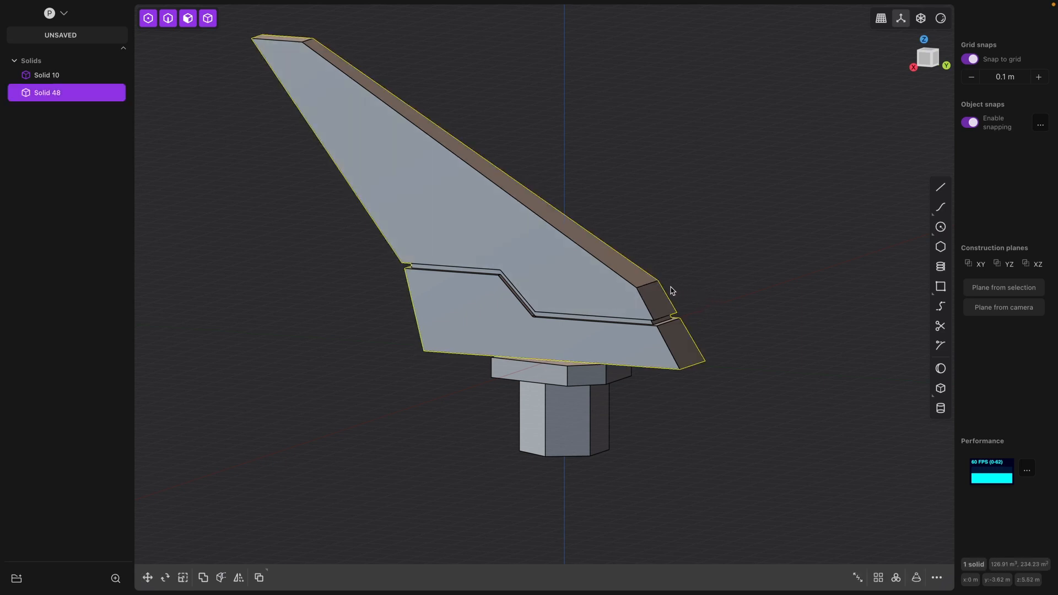
click(648, 289)
key(f)
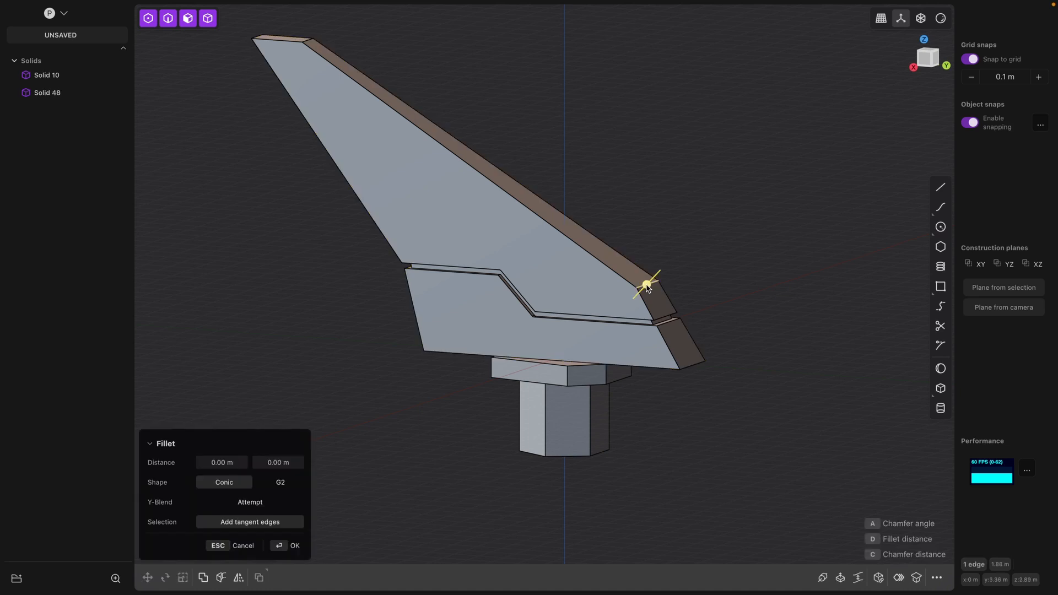
scroll(723, 305, up, 1)
scroll(724, 305, up, 1)
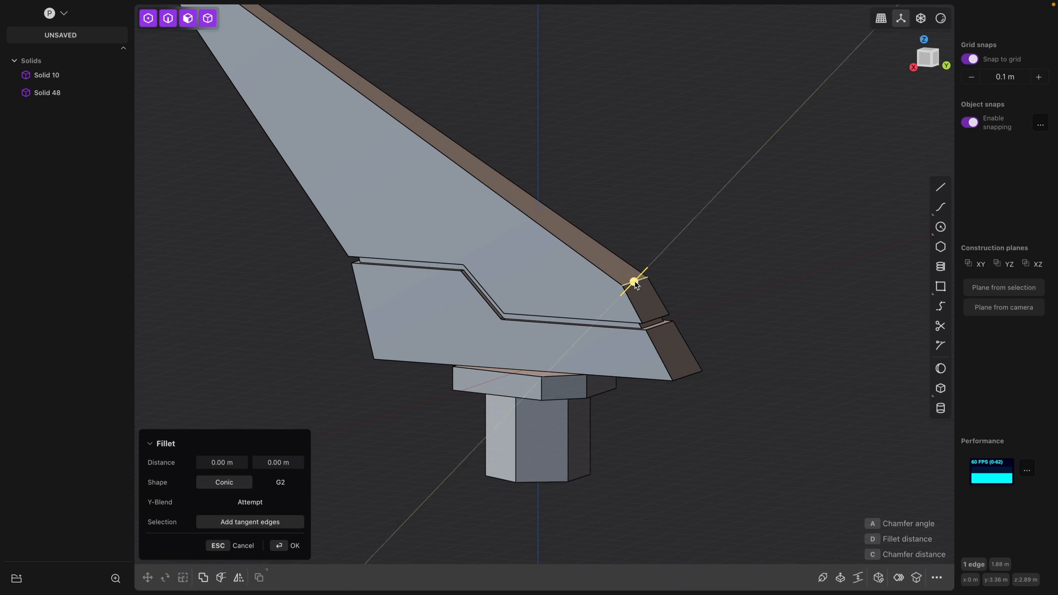
drag(635, 284, 686, 262)
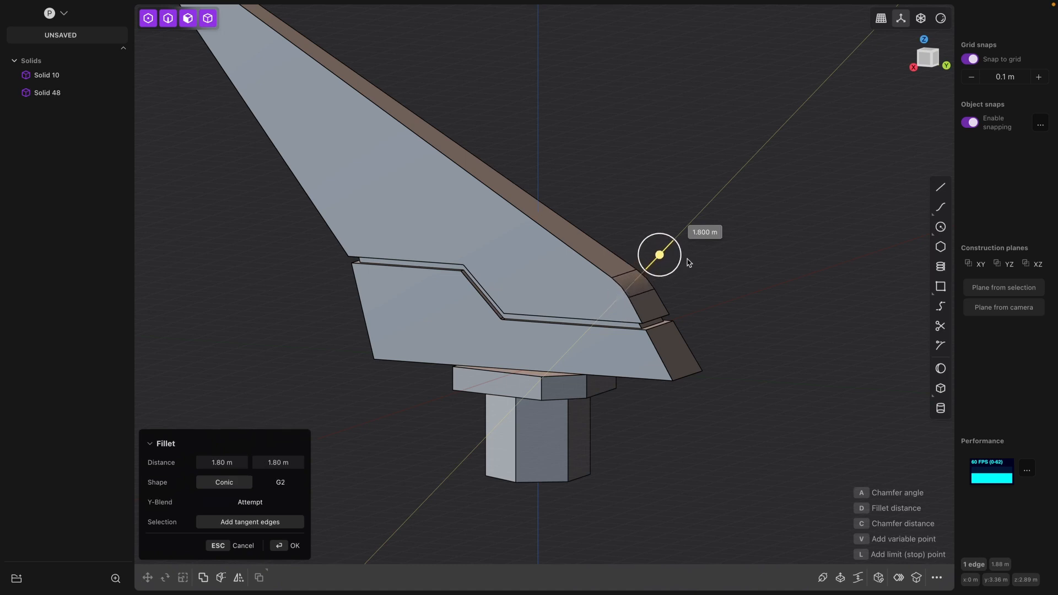
key(Return)
Chamfer the lower wing section's bottom corner edge at the positive-Y end by 0.60 m.
middle_drag(711, 282, 754, 269)
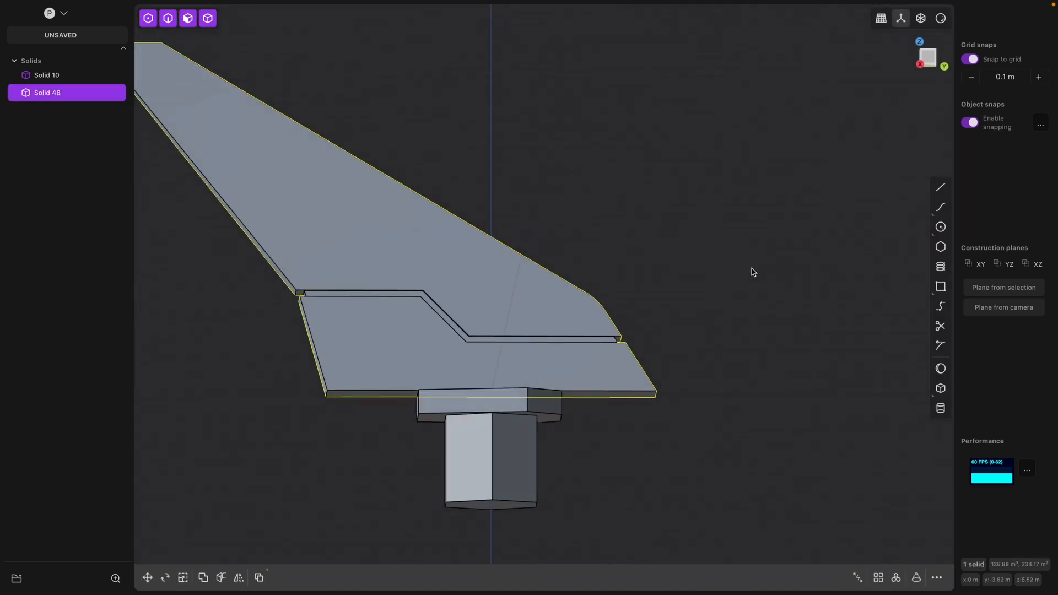
middle_drag(729, 369, 696, 364)
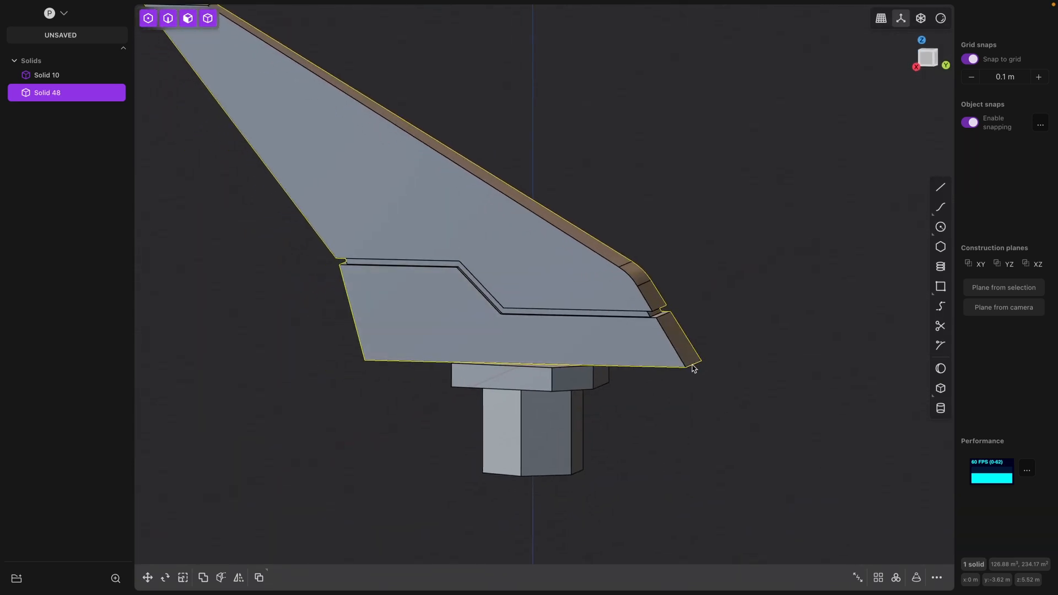
click(694, 368)
key(f)
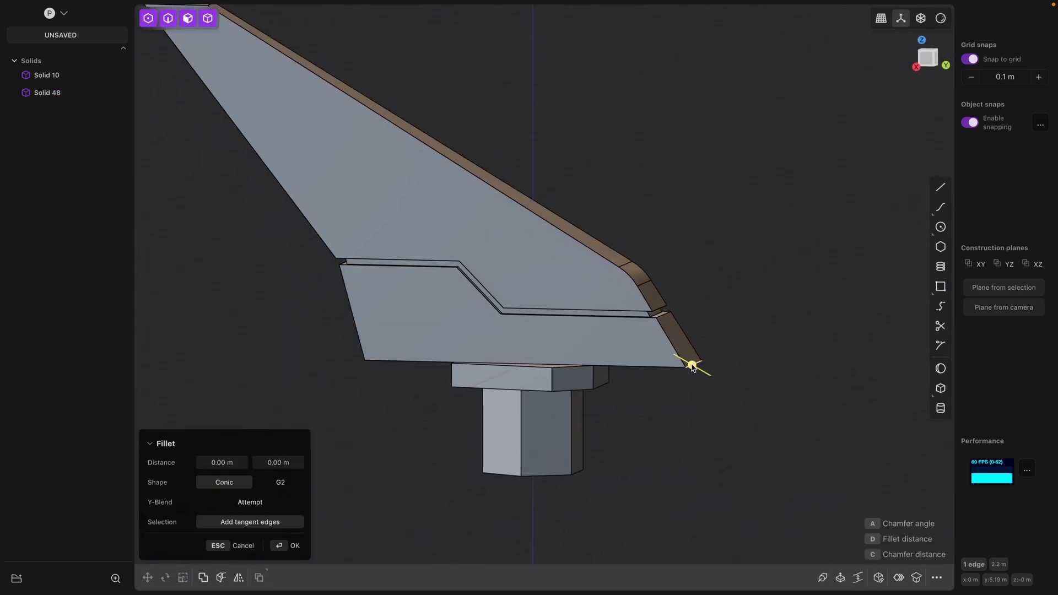
mouse_move(692, 368)
mouse_down()
mouse_move(707, 371)
mouse_move(681, 360)
mouse_up()
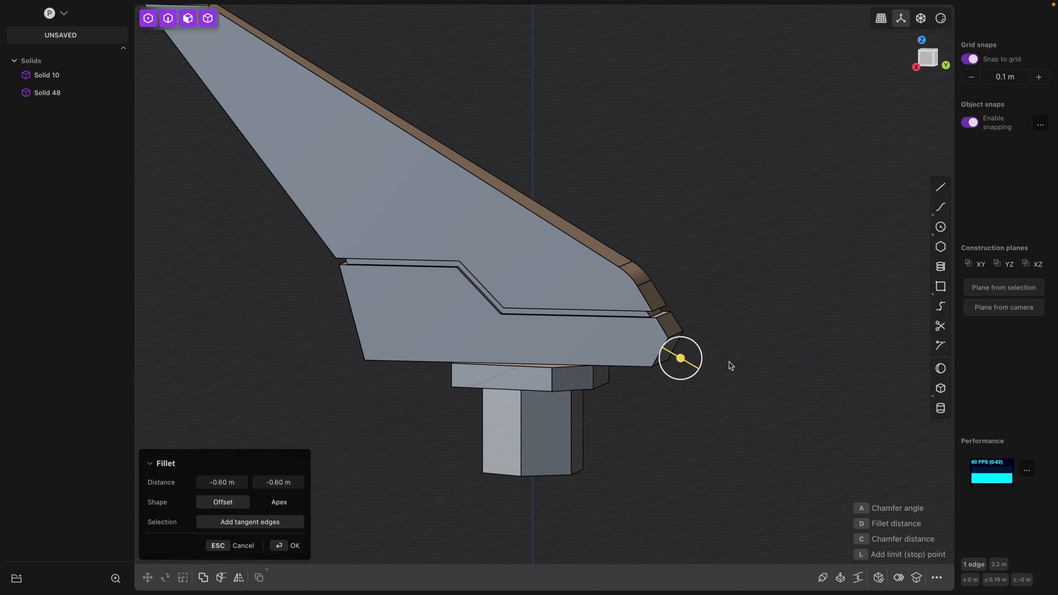
key(Return)
Disable grid snapping and fillet the upper edge of the lower section's positive-Y chamfer at about 0.64 m.
alt+middle_drag(725, 386, 747, 378)
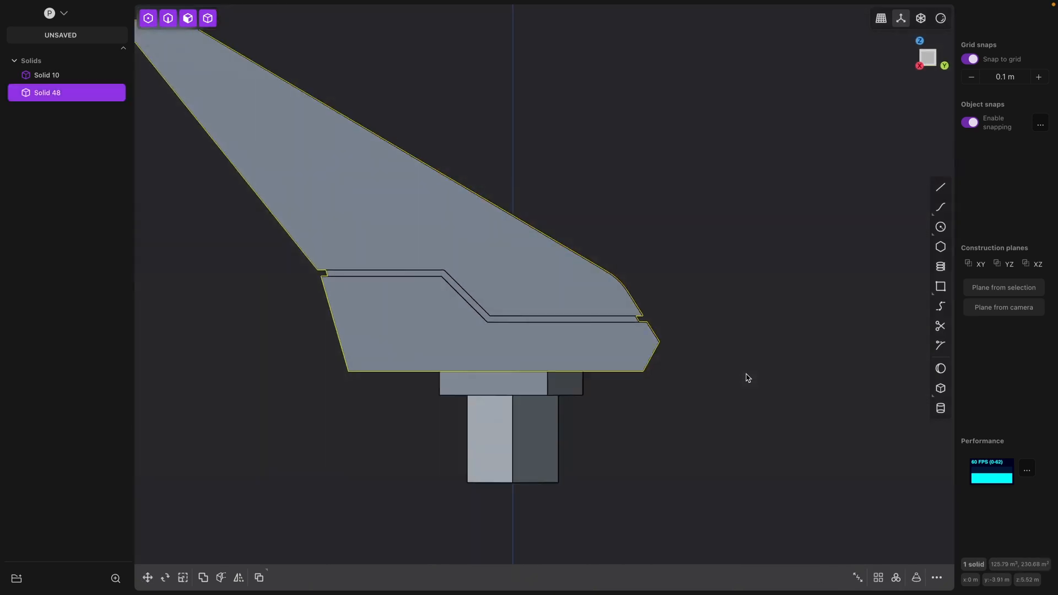
click(970, 60)
middle_drag(711, 342, 690, 356)
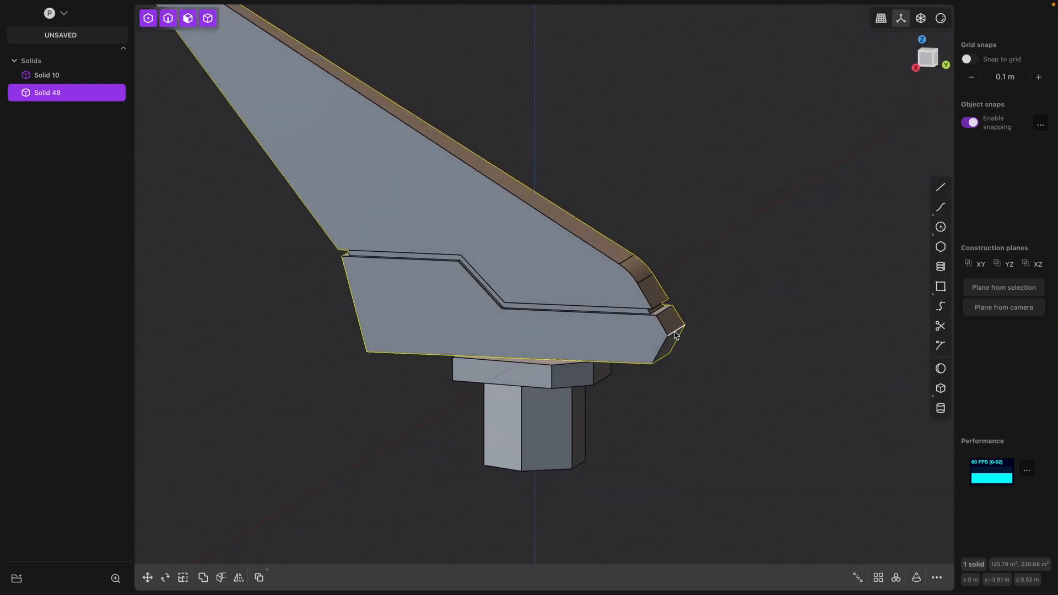
click(674, 333)
key(b)
drag(675, 334, 688, 334)
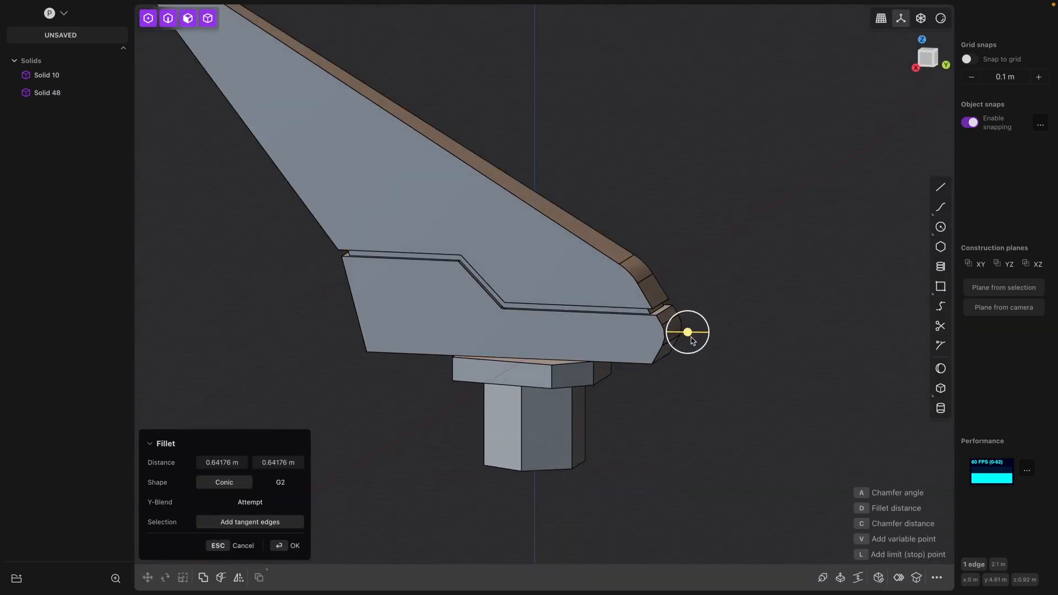
key(Return)
Fillet the wing tip's edge where its top face meets the long slope at about 1.47 m.
mouse_move(710, 385)
middle_down()
mouse_move(704, 394)
mouse_move(735, 382)
mouse_move(720, 389)
middle_up()
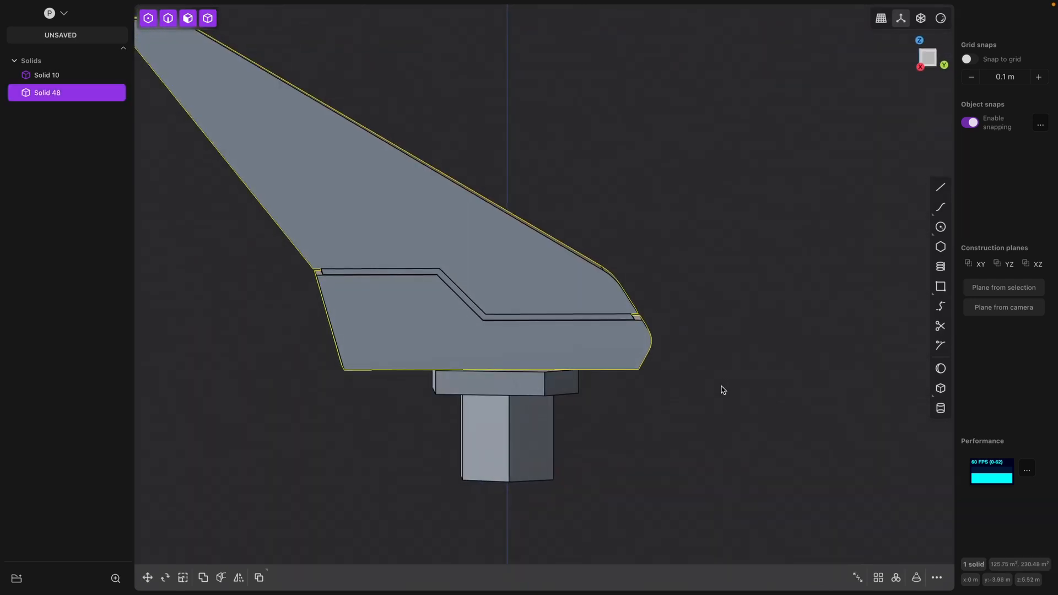
middle_drag(613, 297, 656, 399)
shift+middle_drag(201, 268, 486, 481)
middle_drag(485, 293, 485, 234)
click(485, 231)
key(f)
drag(486, 231, 513, 194)
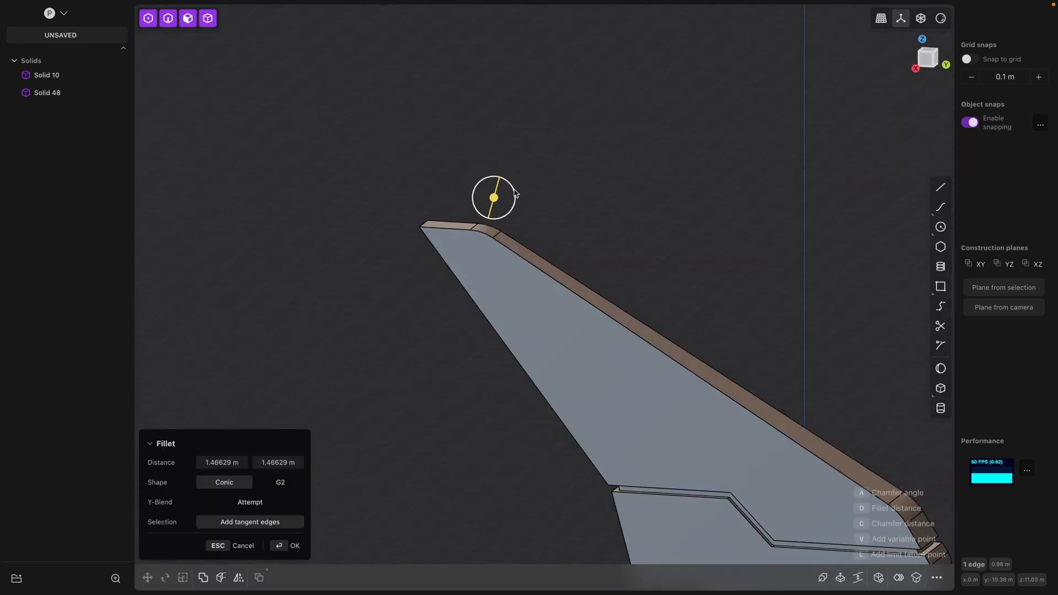
key(Return)
Chamfer the wing tip's sharp negative-Y corner and fillet the two edges of that chamfer.
middle_drag(457, 277, 490, 284)
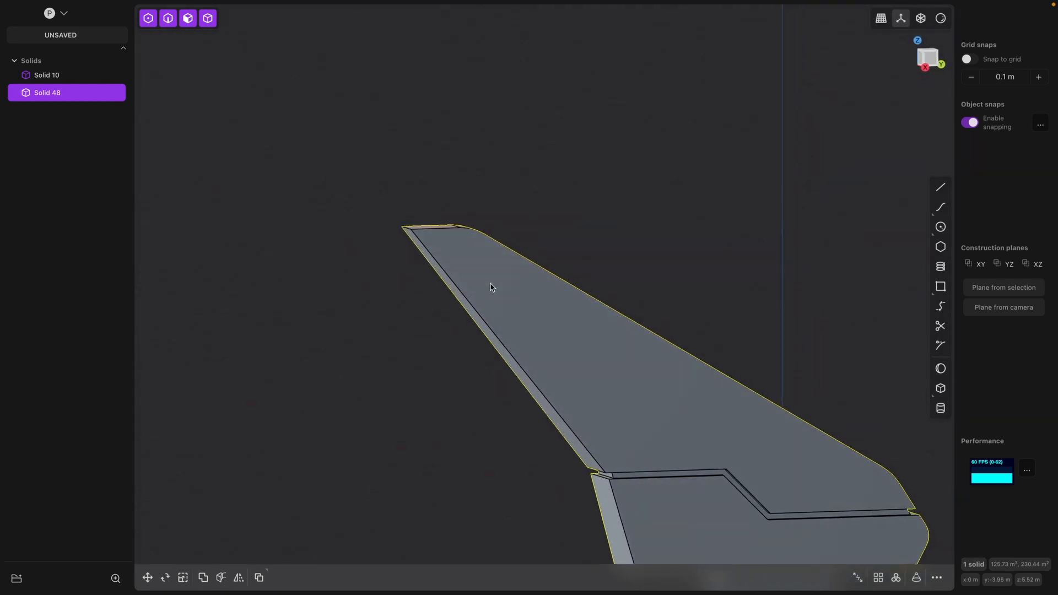
click(409, 228)
mouse_move(409, 229)
mouse_down()
mouse_move(425, 224)
mouse_move(409, 247)
mouse_move(417, 244)
mouse_up()
key(Return)
click(427, 228)
key(Return)
click(418, 244)
key(Return)
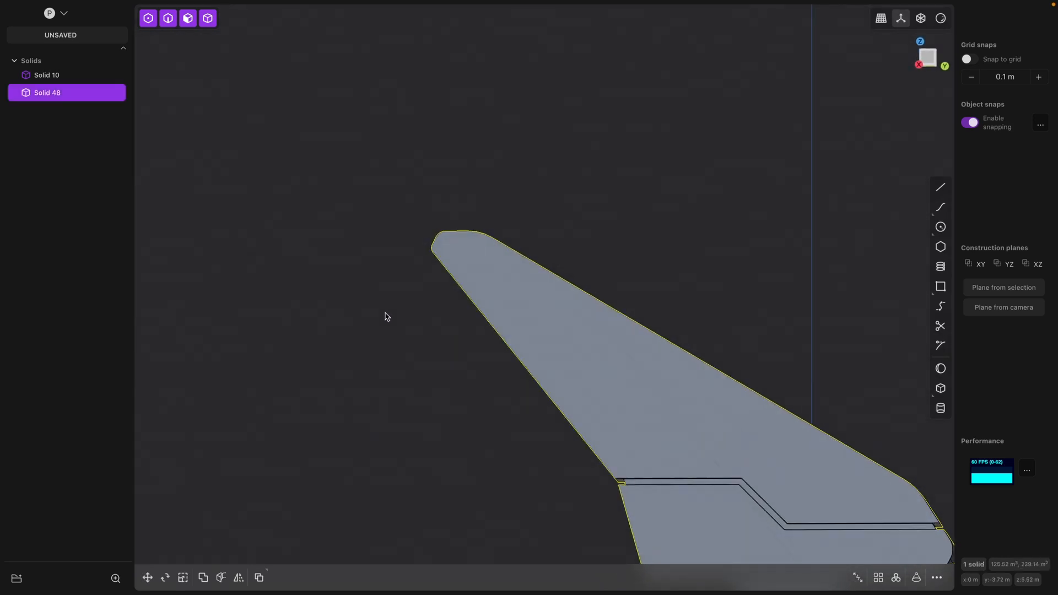
Chamfer the lower wing section's bottom corner edge at the negative-Y end by about 1.58 m.
scroll(389, 315, down, 2)
middle_drag(435, 432, 468, 434)
middle_drag(555, 547, 499, 333)
click(552, 376)
key(f)
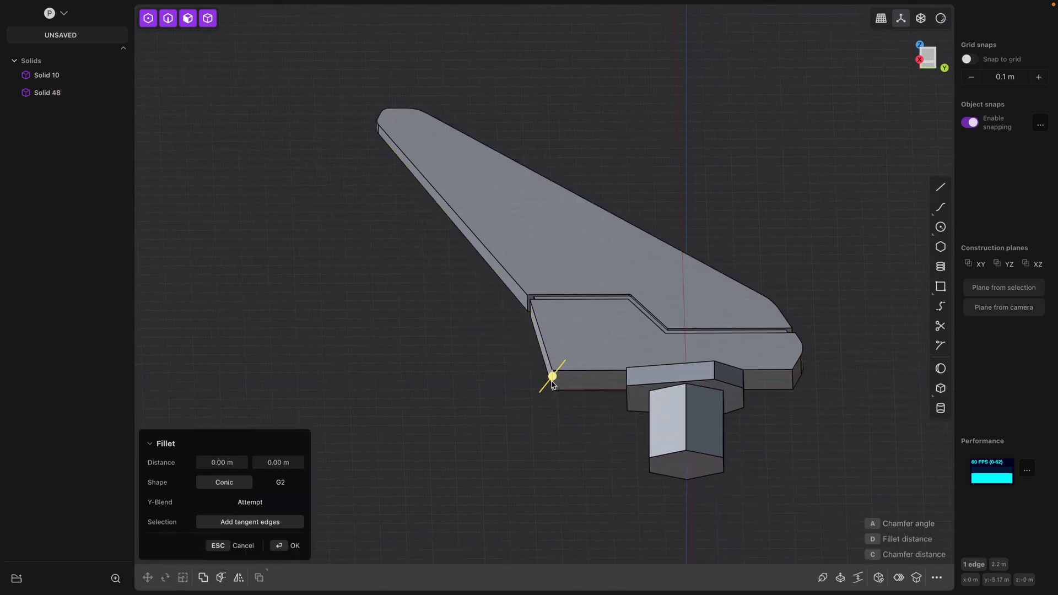
drag(552, 377, 583, 354)
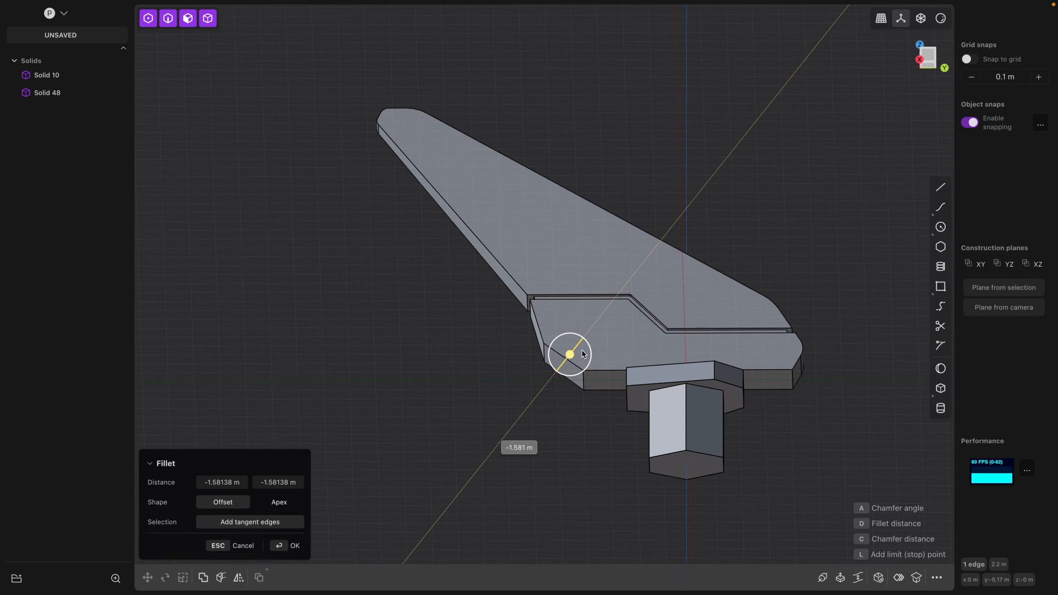
middle_drag(540, 436, 569, 444)
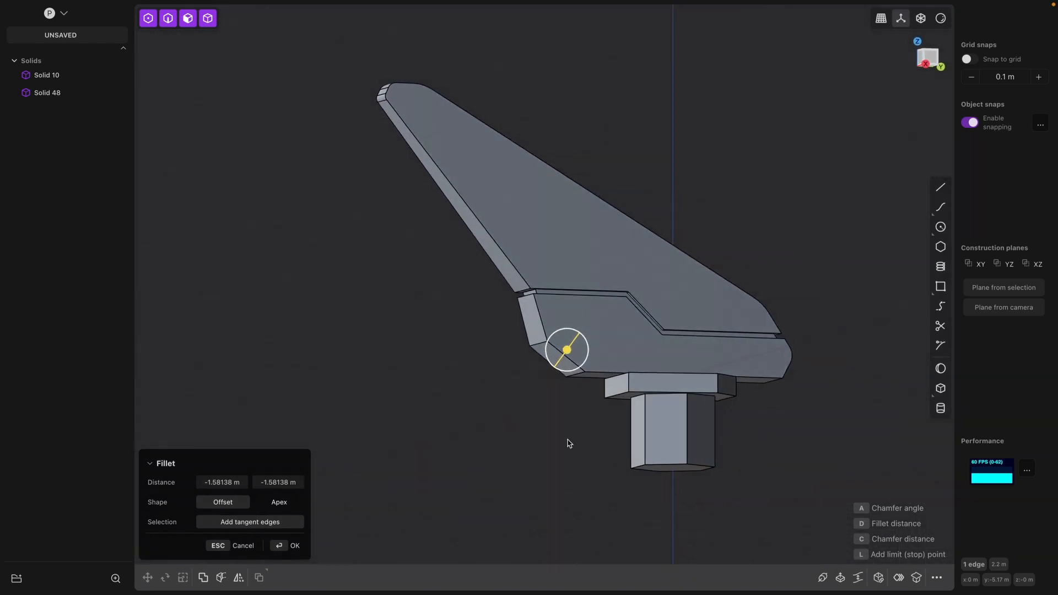
key(Return)
Fillet the upper edge of the lower wing section's negative-Y bottom chamfer at about 1.27 m.
click(537, 346)
key(b)
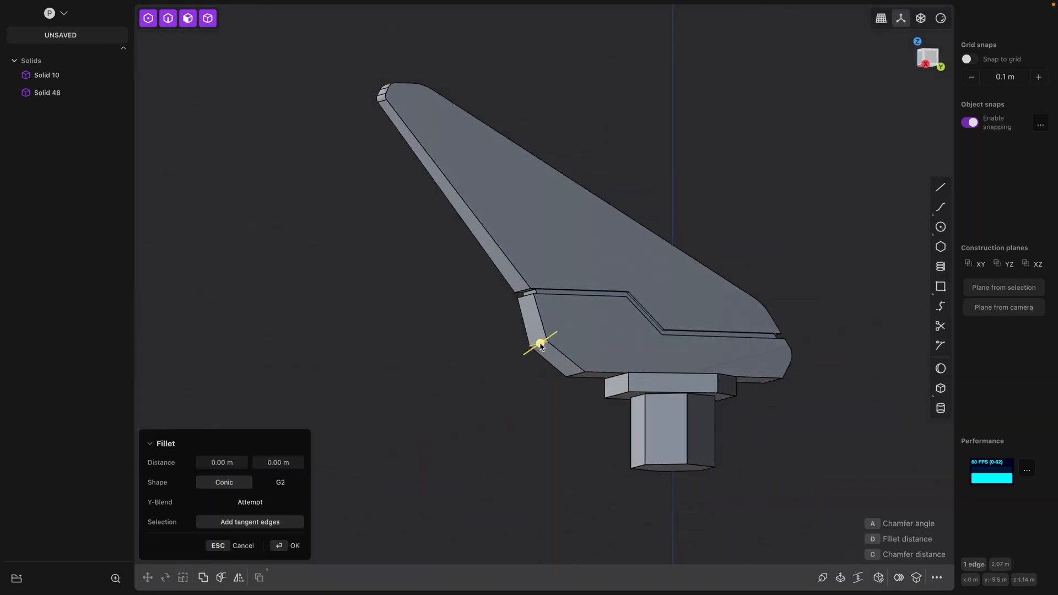
drag(536, 347, 521, 363)
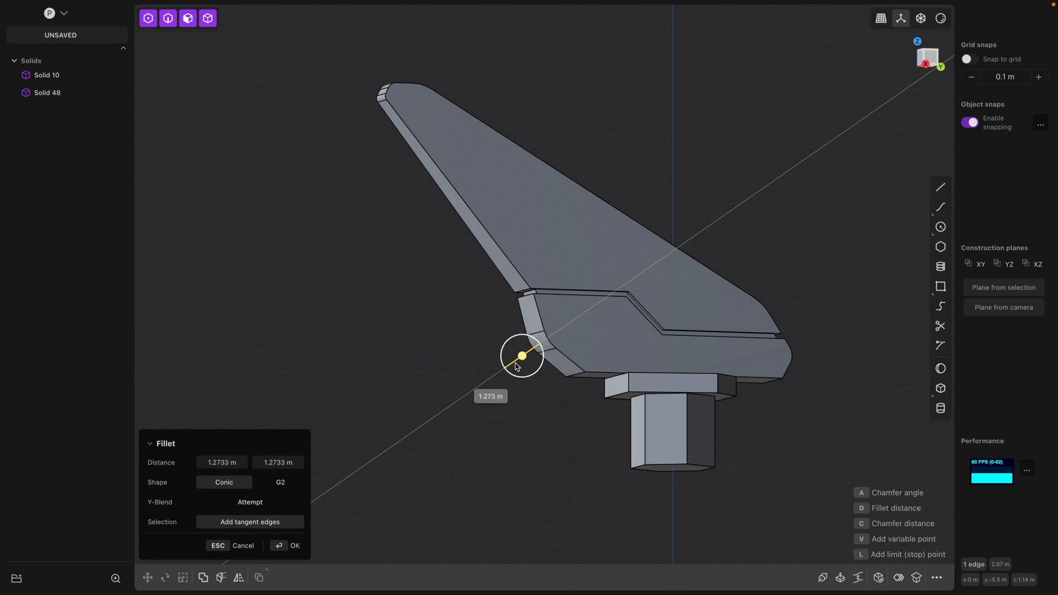
key(Return)
Slightly adjust the rounded face where the upper wing's long slope meets its positive-Y end chamfer.
middle_drag(560, 424, 466, 411)
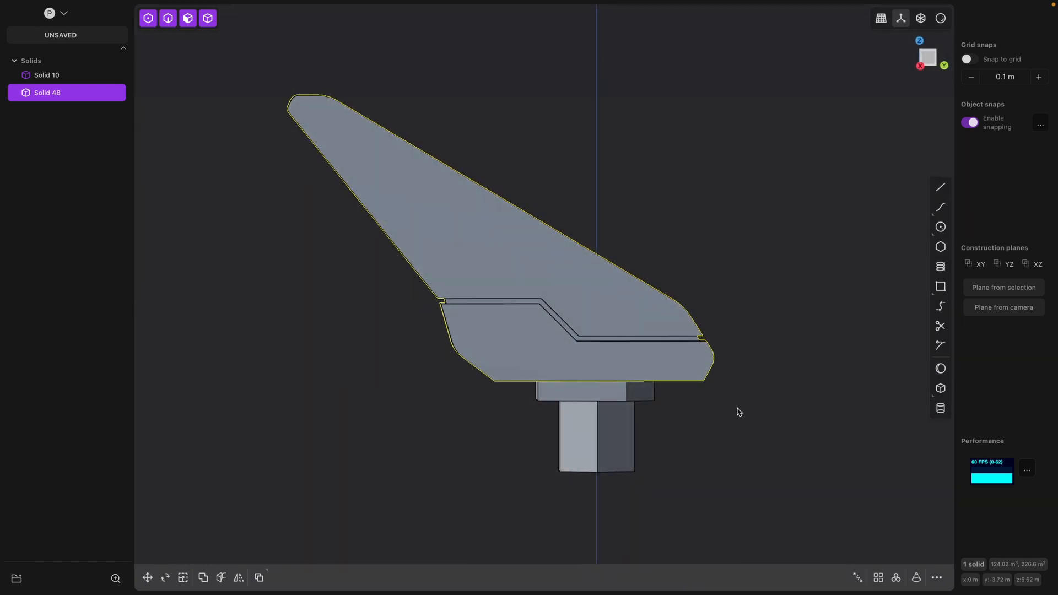
mouse_move(746, 434)
middle_down()
mouse_move(692, 451)
mouse_move(616, 444)
mouse_move(611, 428)
mouse_move(732, 437)
middle_up()
shift+middle_drag(661, 434, 748, 444)
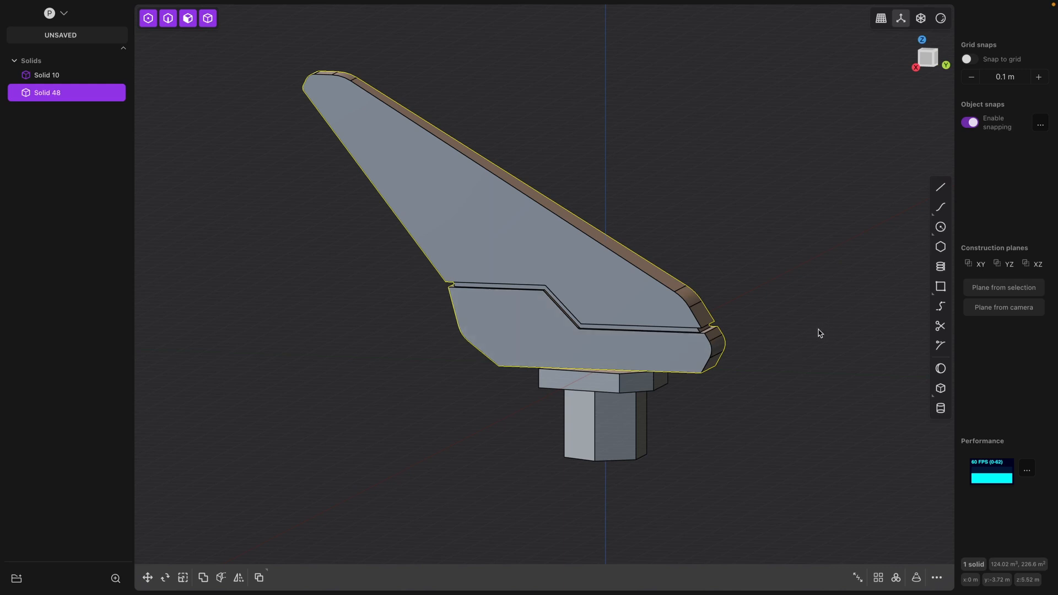
click(690, 296)
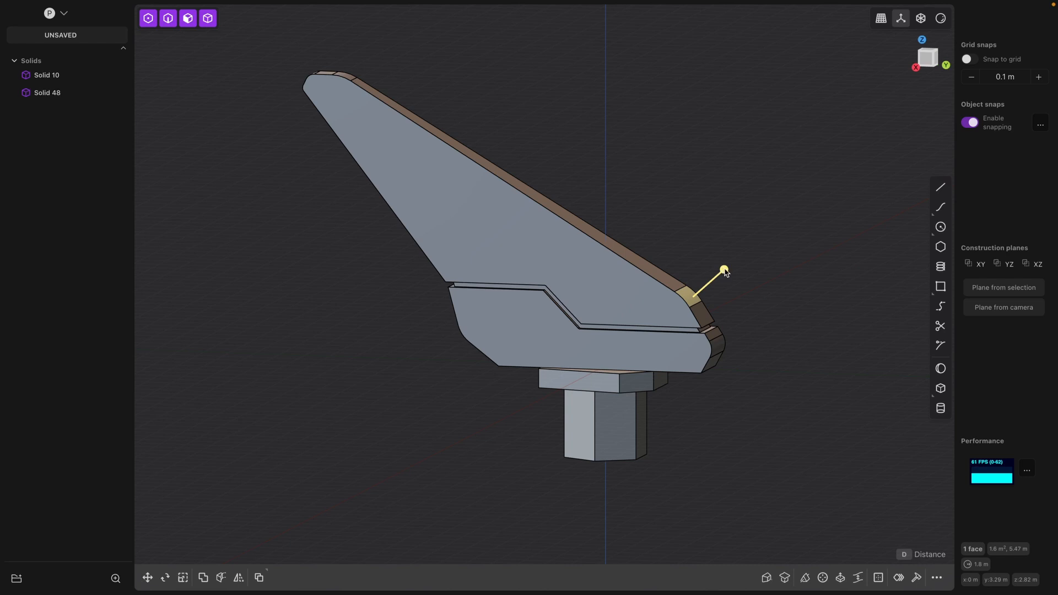
mouse_move(725, 272)
mouse_down()
mouse_move(749, 246)
mouse_move(720, 273)
mouse_up()
right_click(746, 414)
middle_drag(752, 413, 763, 409)
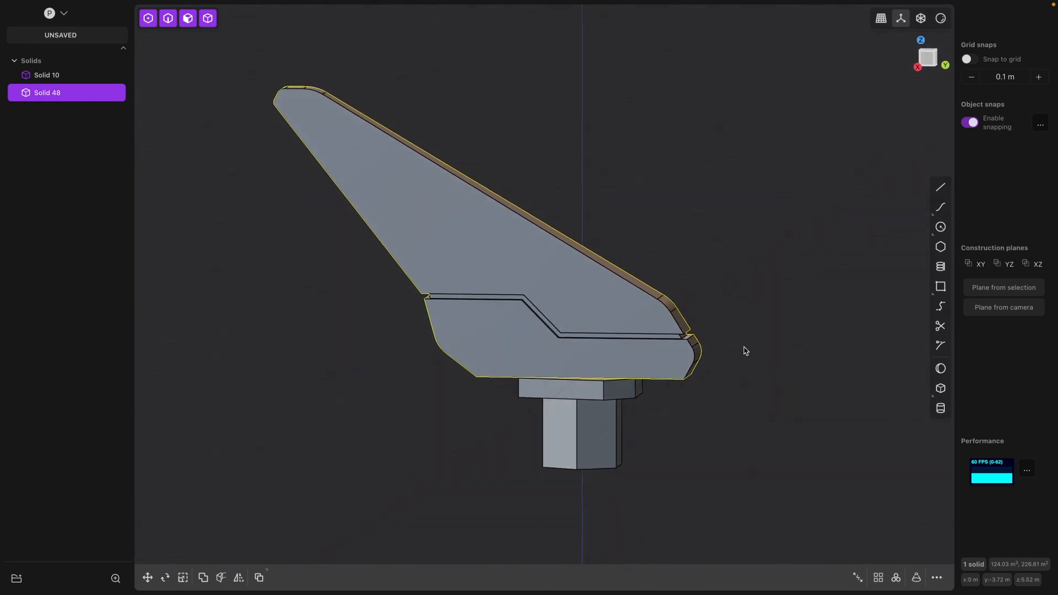
Set a temporary construction plane on the upper wing section's large side face and view it straight on.
middle_drag(721, 439, 713, 393)
shift+middle_drag(685, 426, 754, 283)
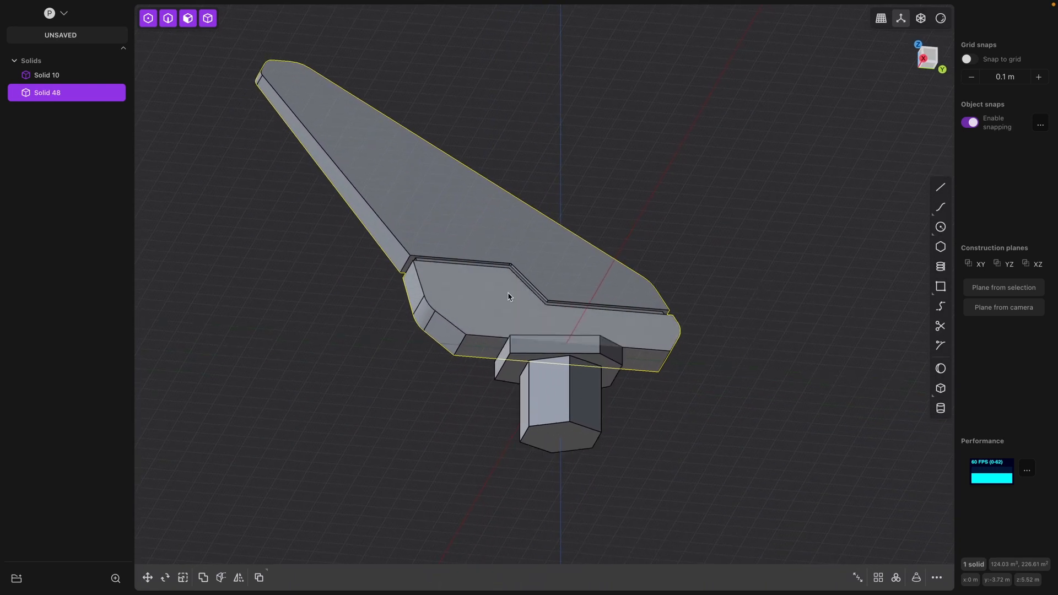
middle_drag(805, 388, 767, 443)
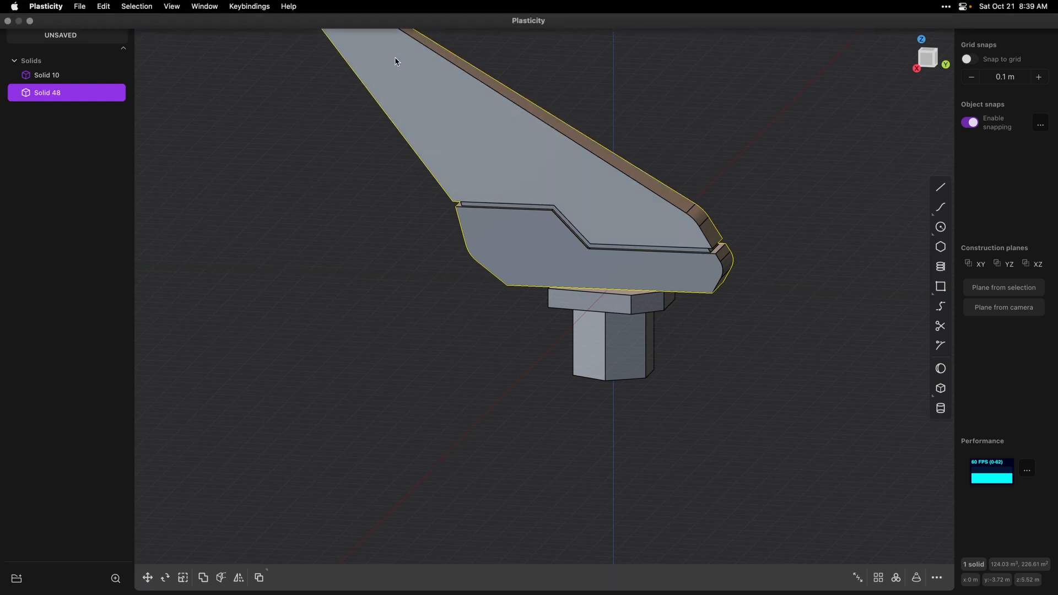
shift+middle_drag(387, 201, 366, 303)
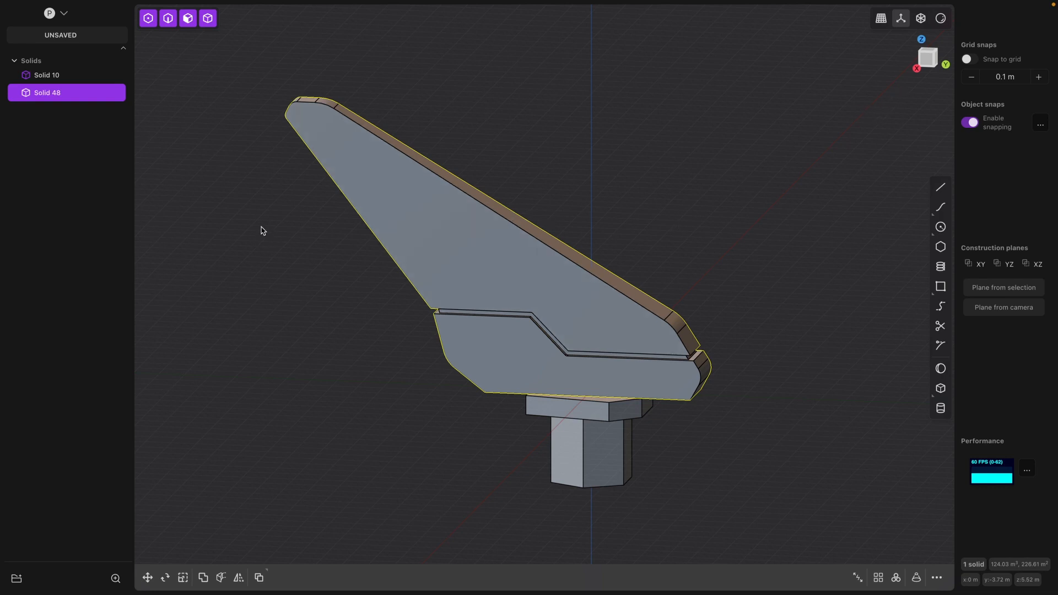
click(417, 216)
key(o)
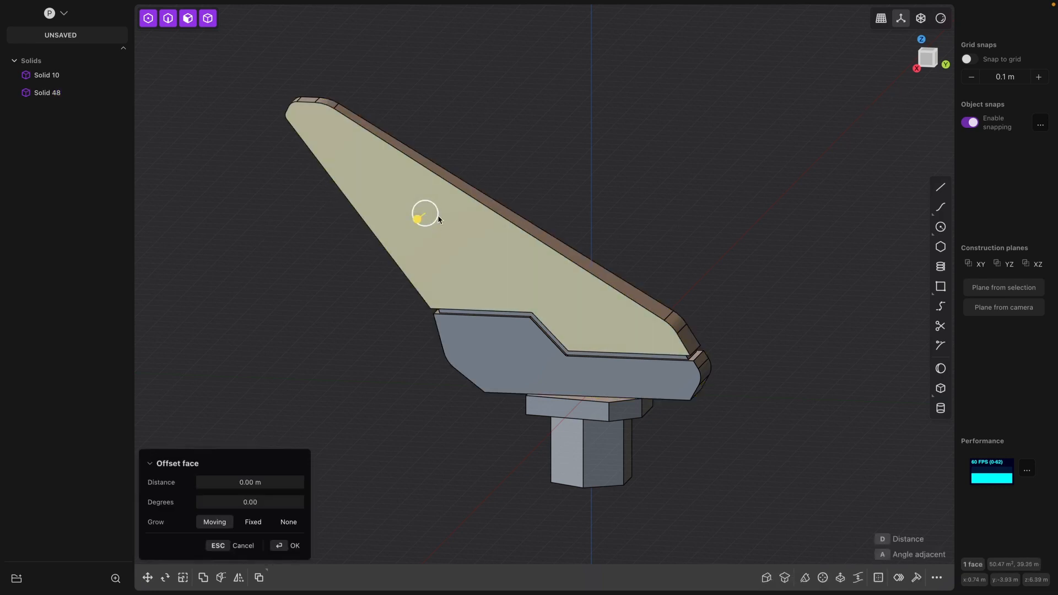
middle_drag(286, 309, 196, 314)
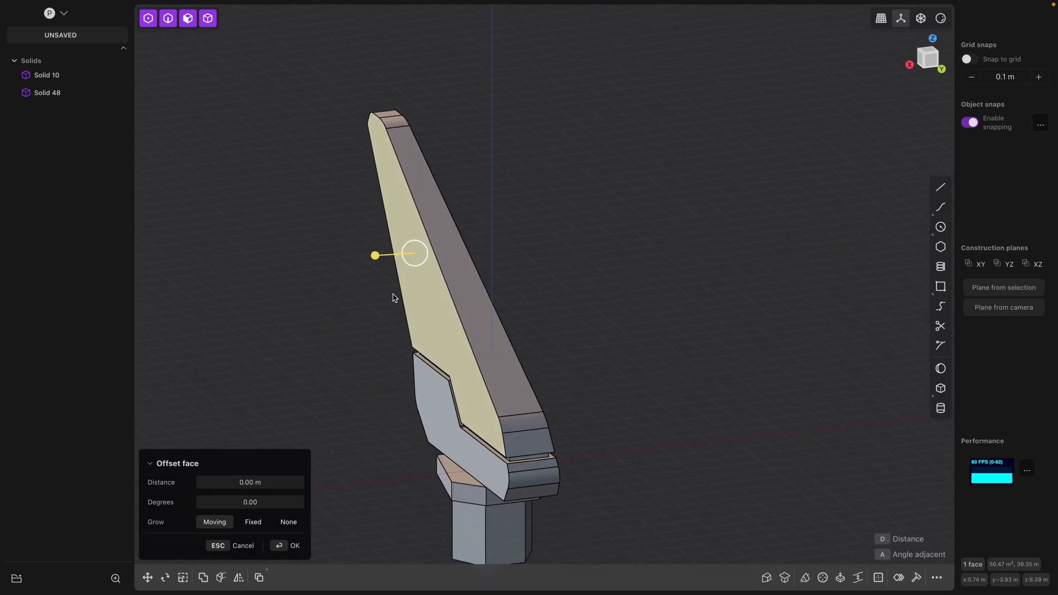
middle_drag(394, 297, 359, 278)
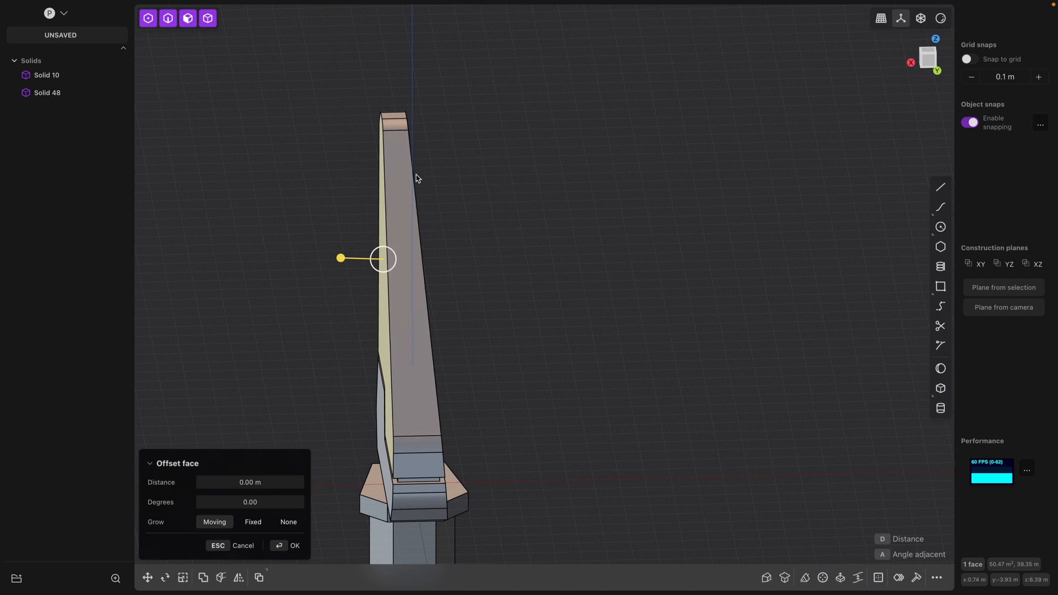
middle_drag(275, 288, 397, 168)
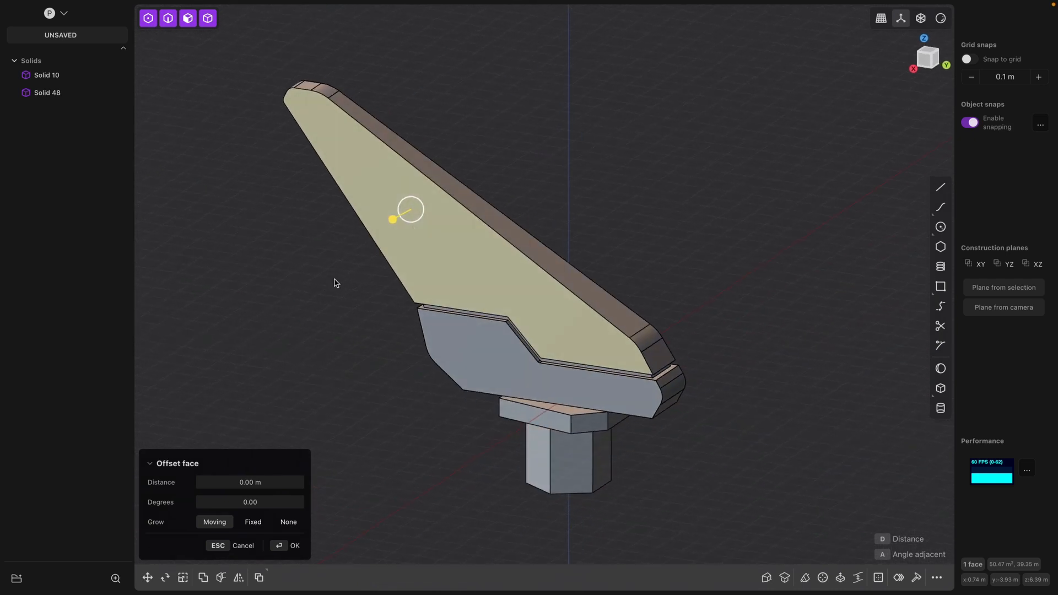
key(space)
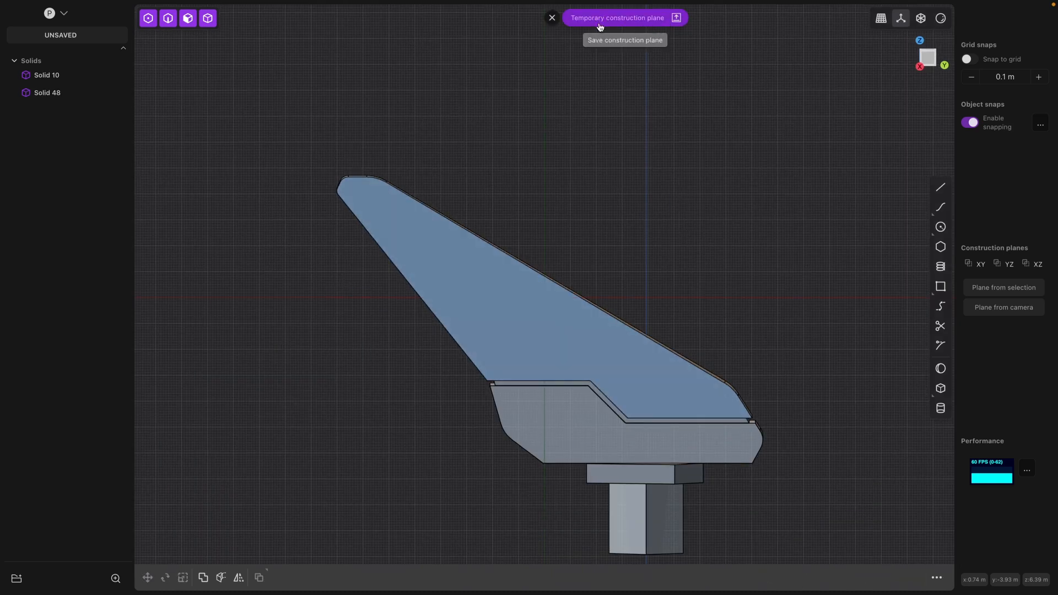
middle_drag(653, 302, 666, 219)
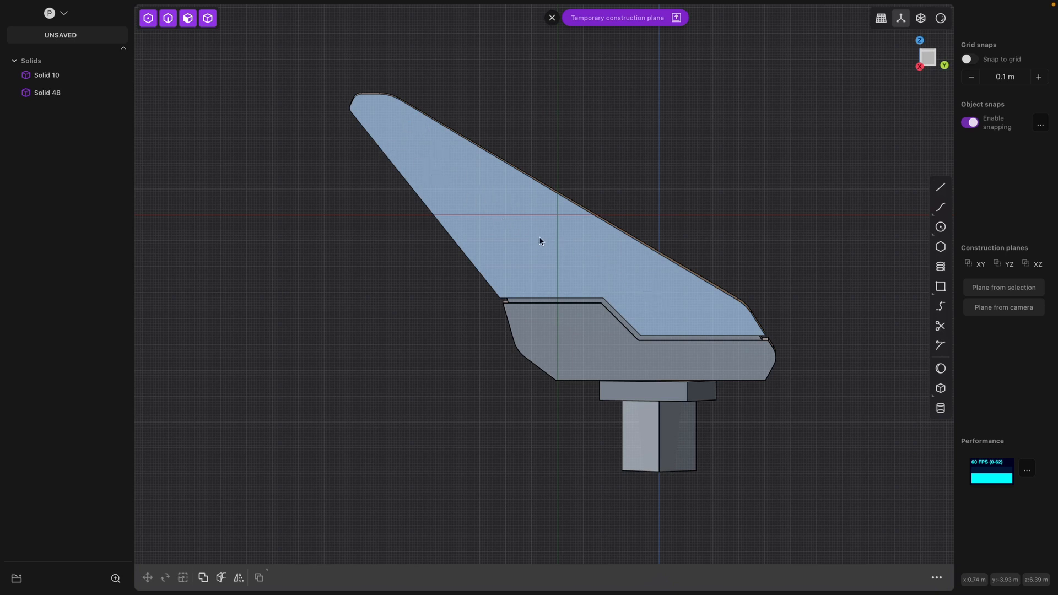
Draw a three-segment line on the wing face: an about 11.1 m diagonal with horizontal ends extending past the long slope.
click(940, 187)
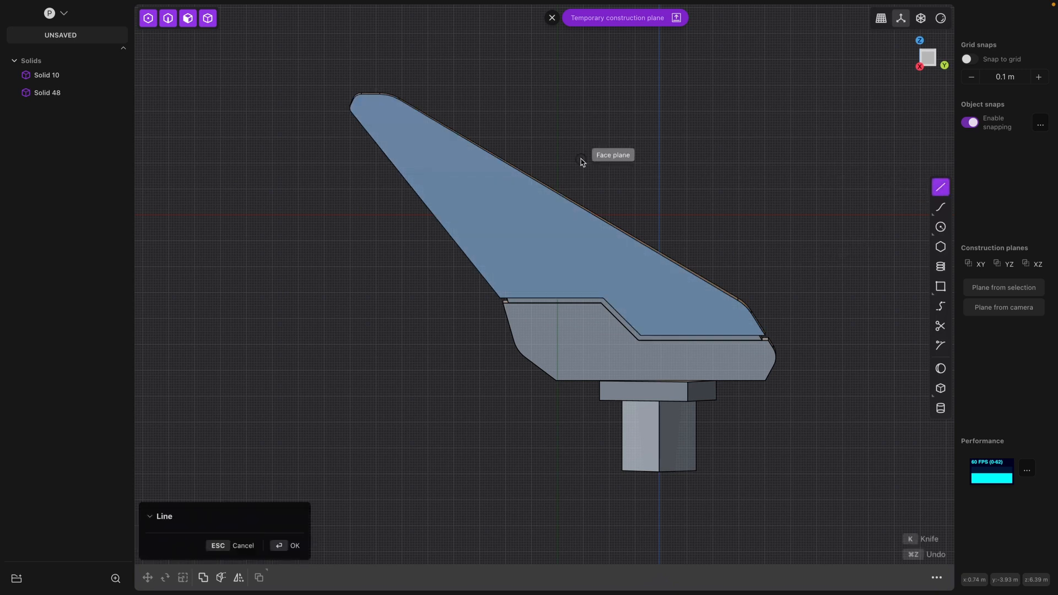
click(469, 118)
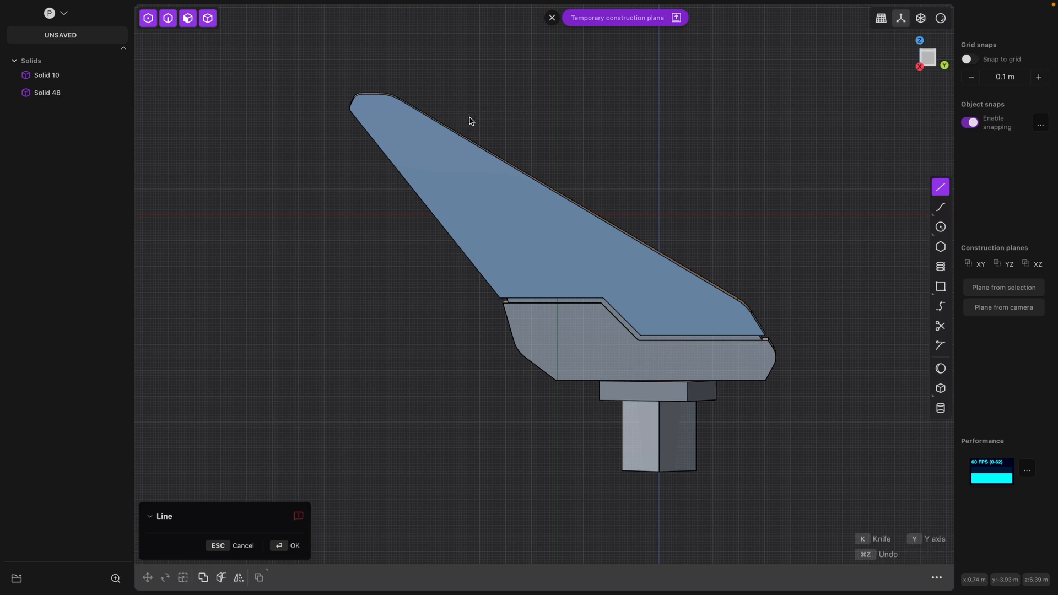
click(398, 117)
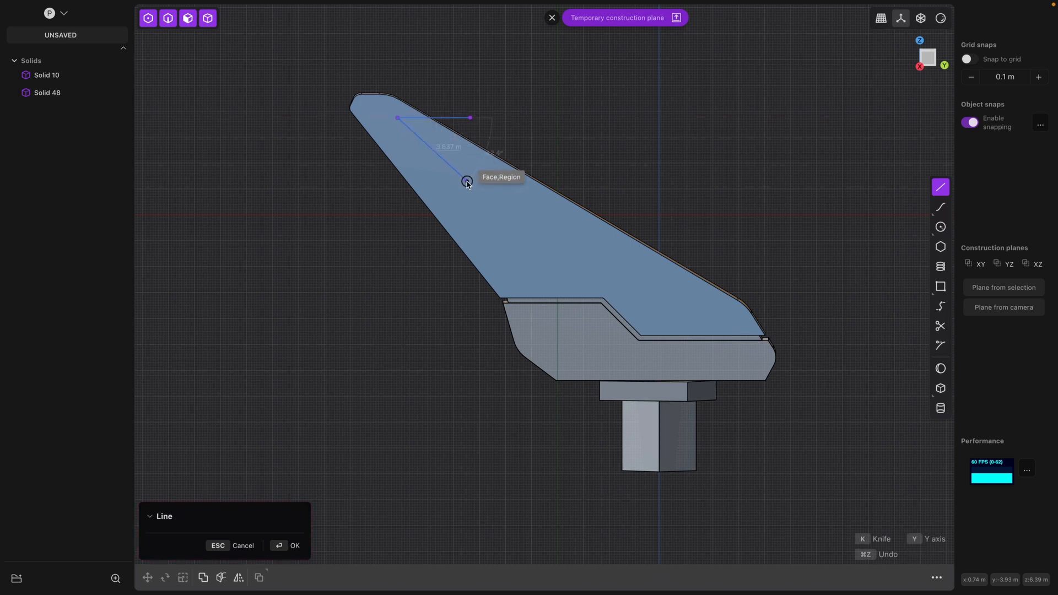
click(628, 291)
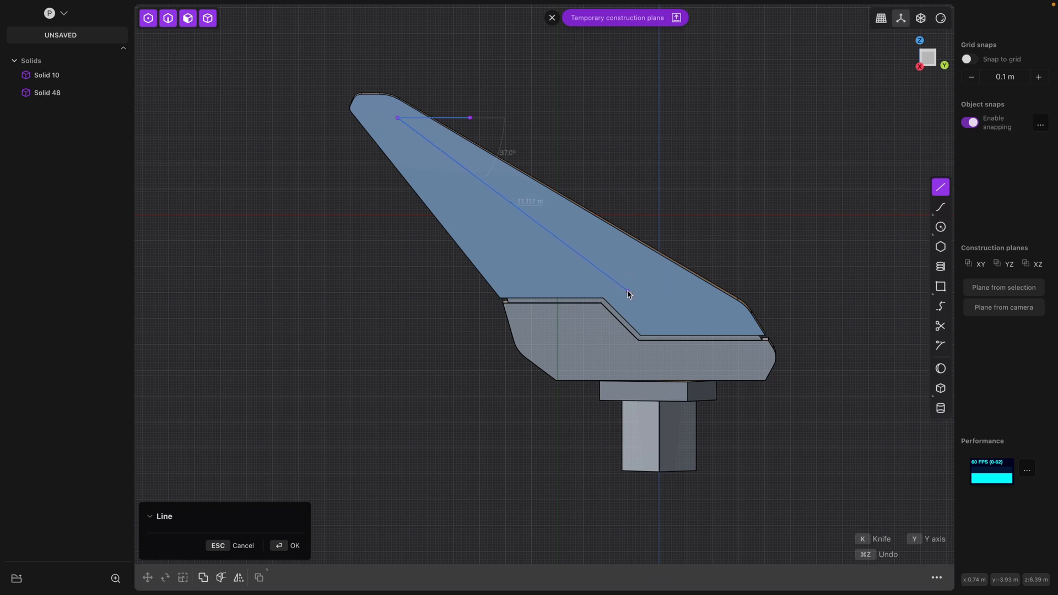
click(761, 291)
key(Return)
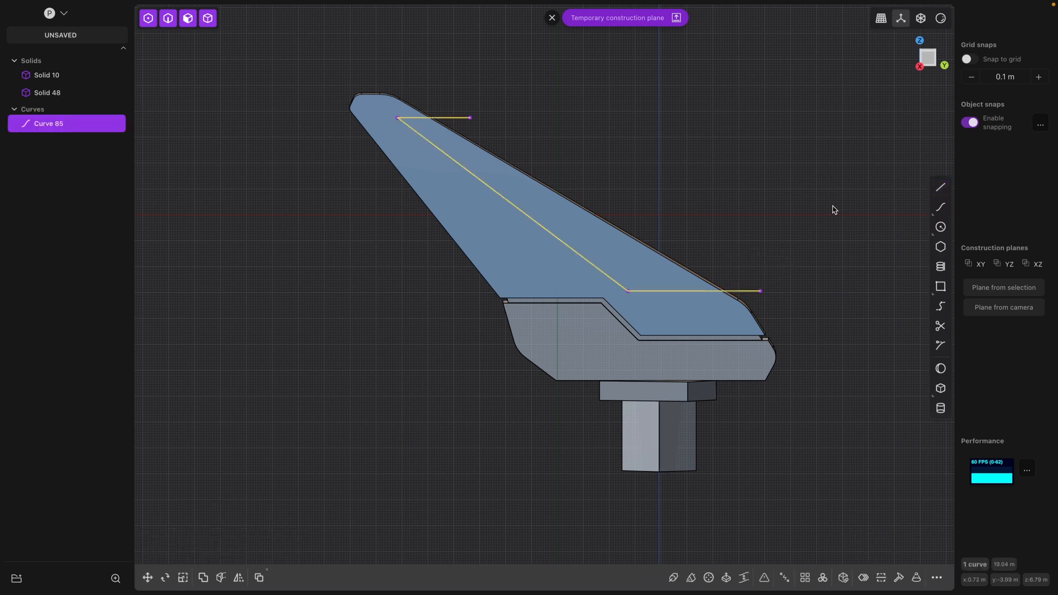
Draw two horizontal lines from the diagonal out past the long slope, about 3.76 m and 4.29 m long.
click(938, 188)
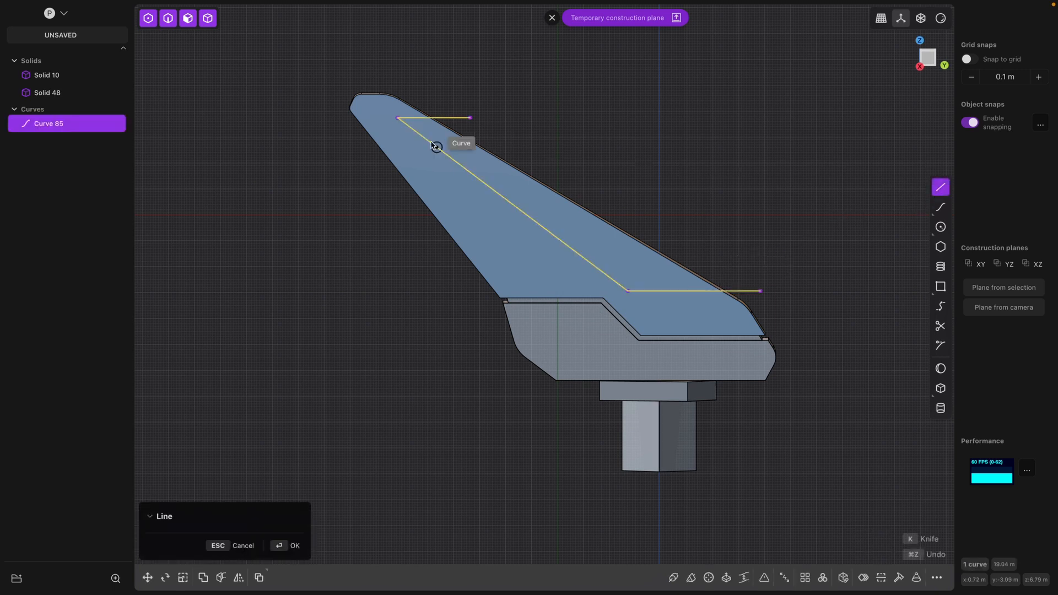
click(472, 174)
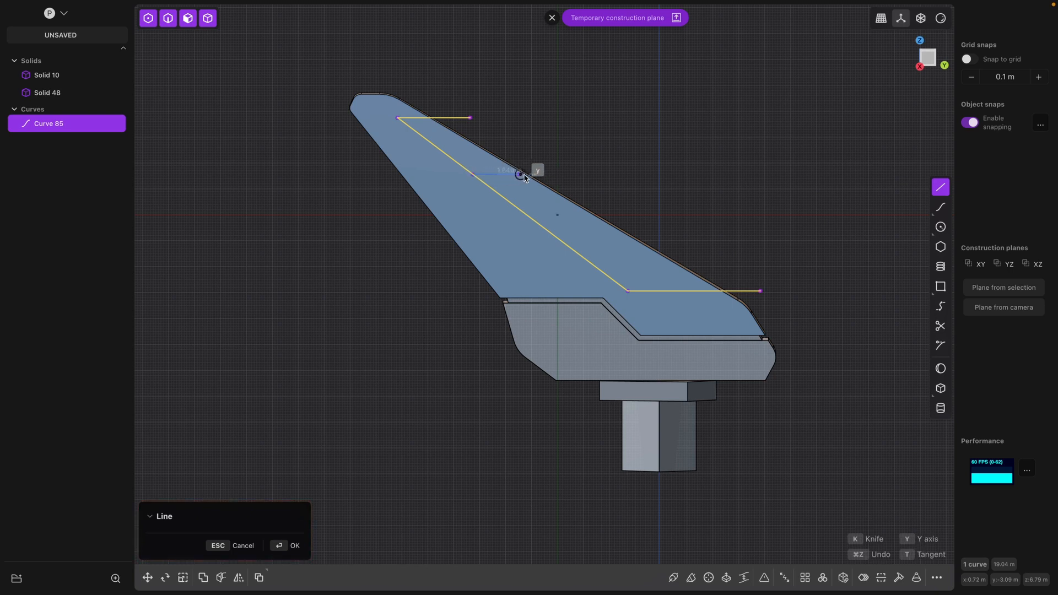
click(571, 175)
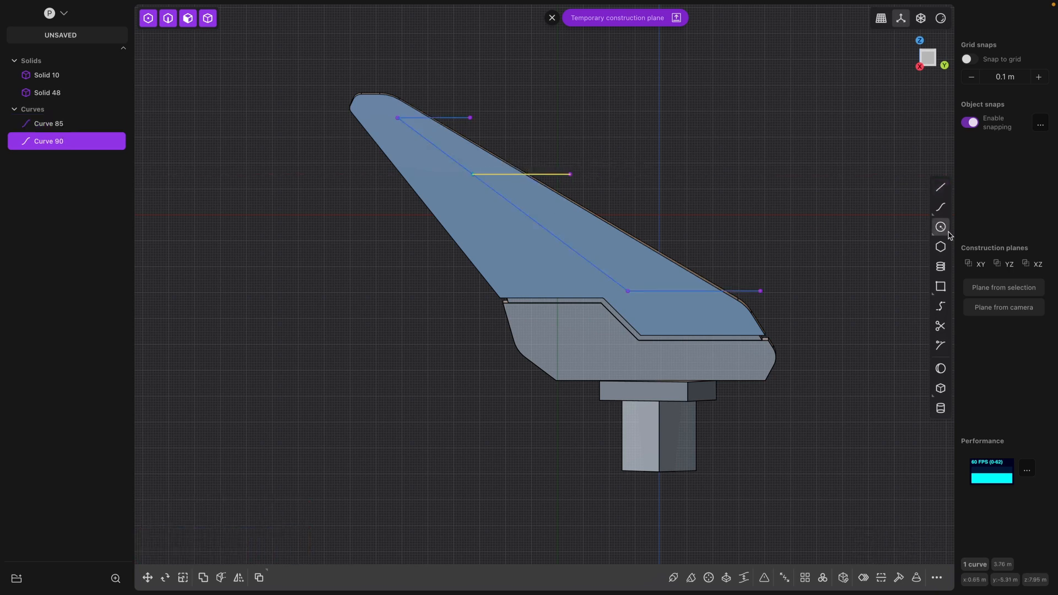
click(940, 187)
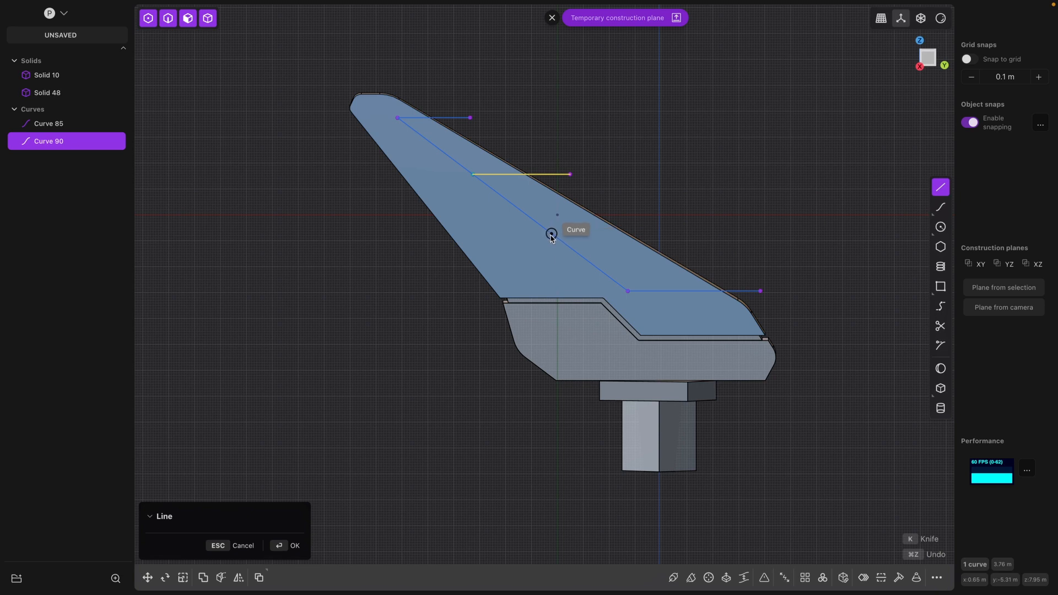
click(551, 234)
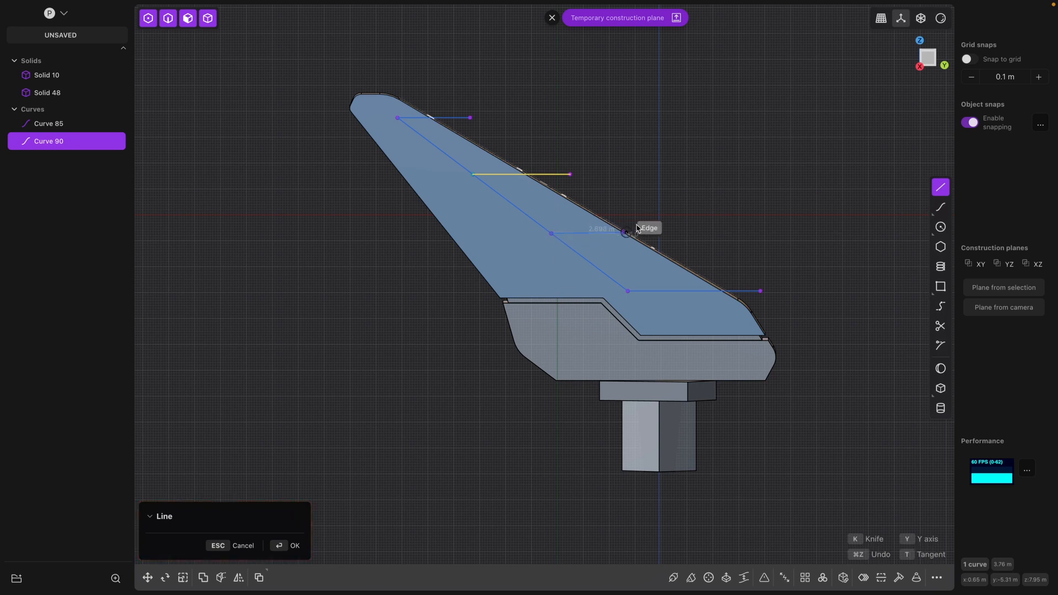
click(663, 234)
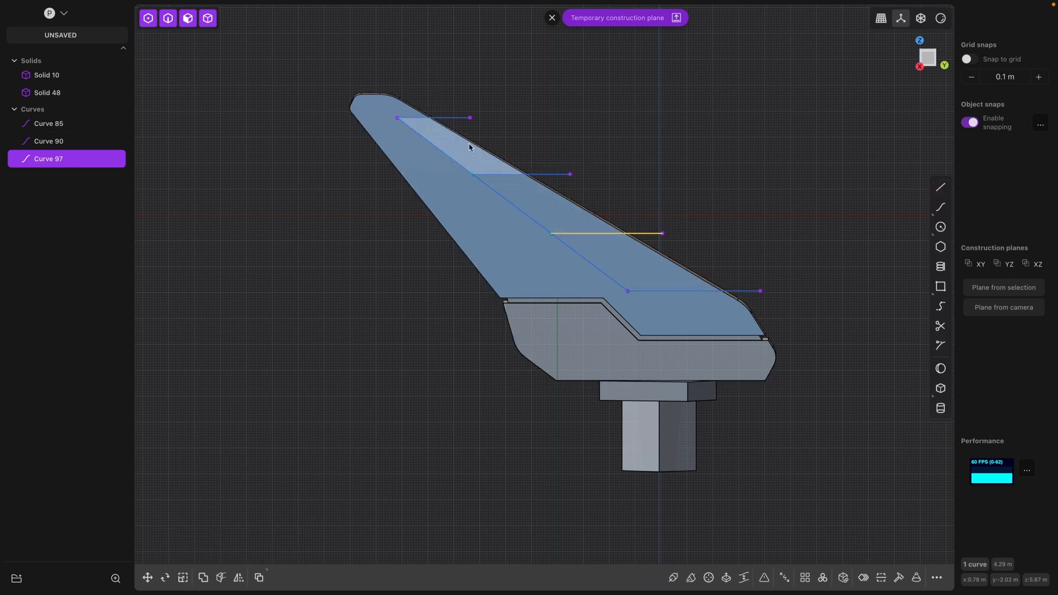
click(759, 215)
Start a Pipe along the three-segment curve and set its section size to 0.10 m.
middle_drag(774, 208, 636, 206)
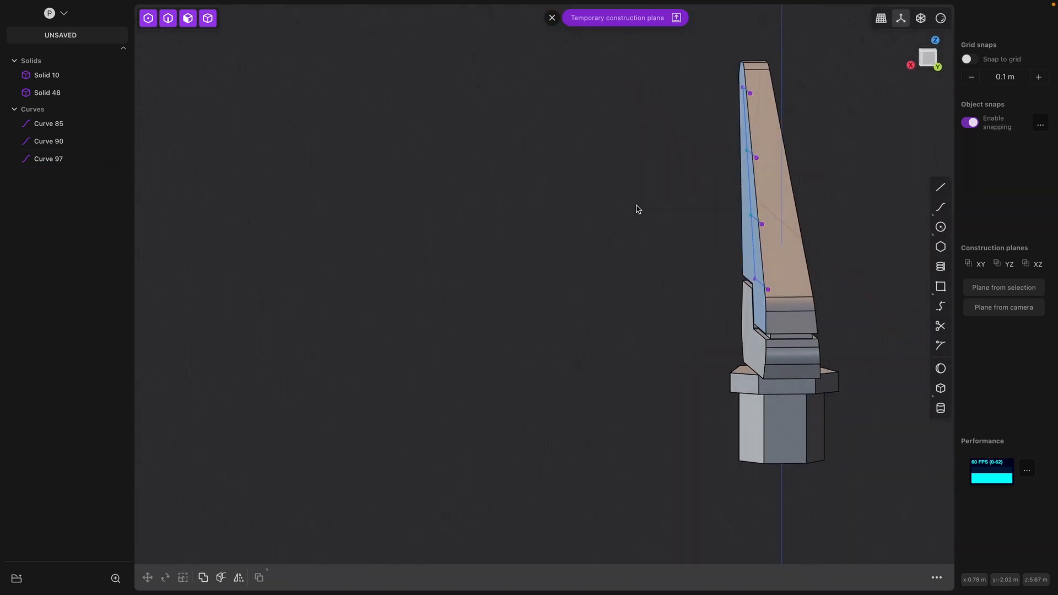
middle_drag(522, 297, 604, 290)
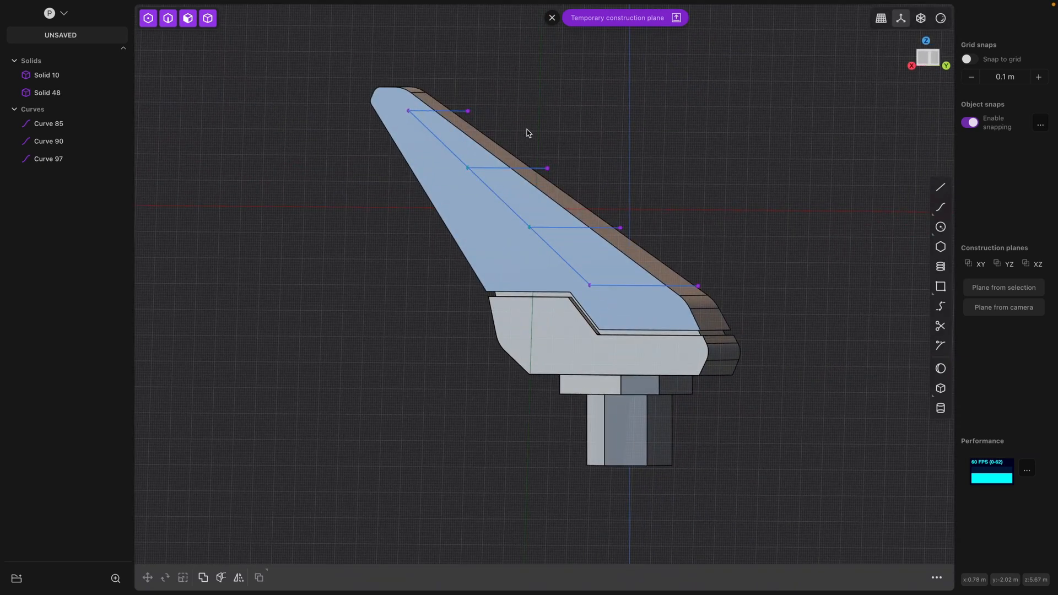
shift+middle_drag(533, 131, 565, 144)
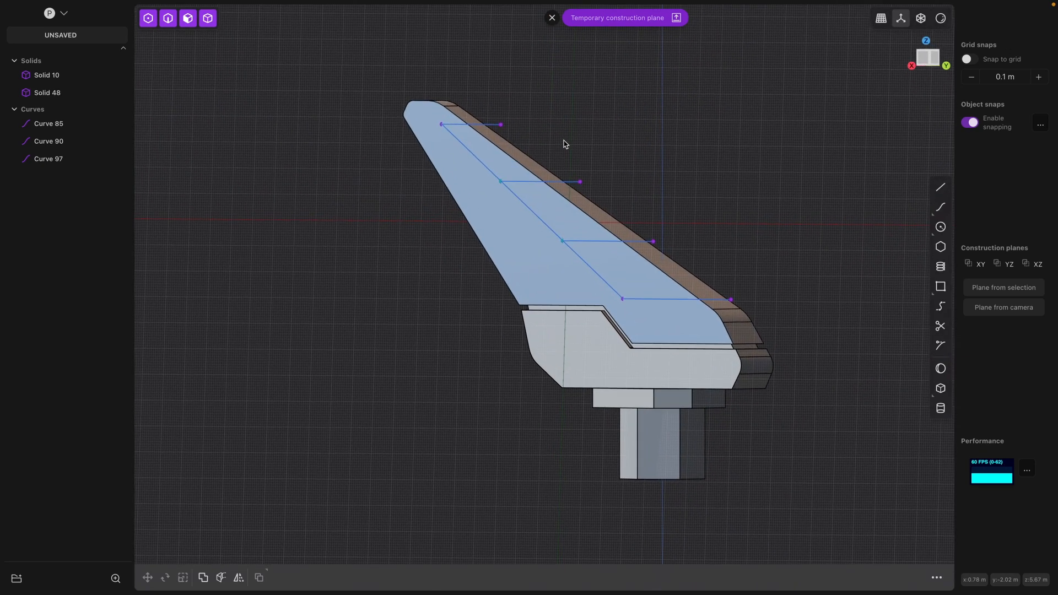
click(492, 127)
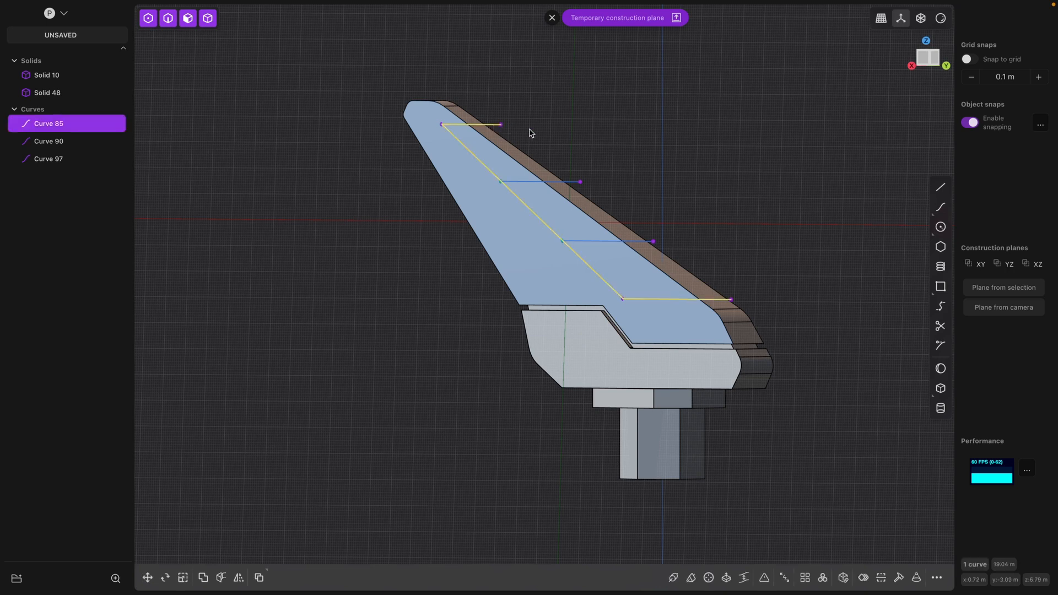
key(p)
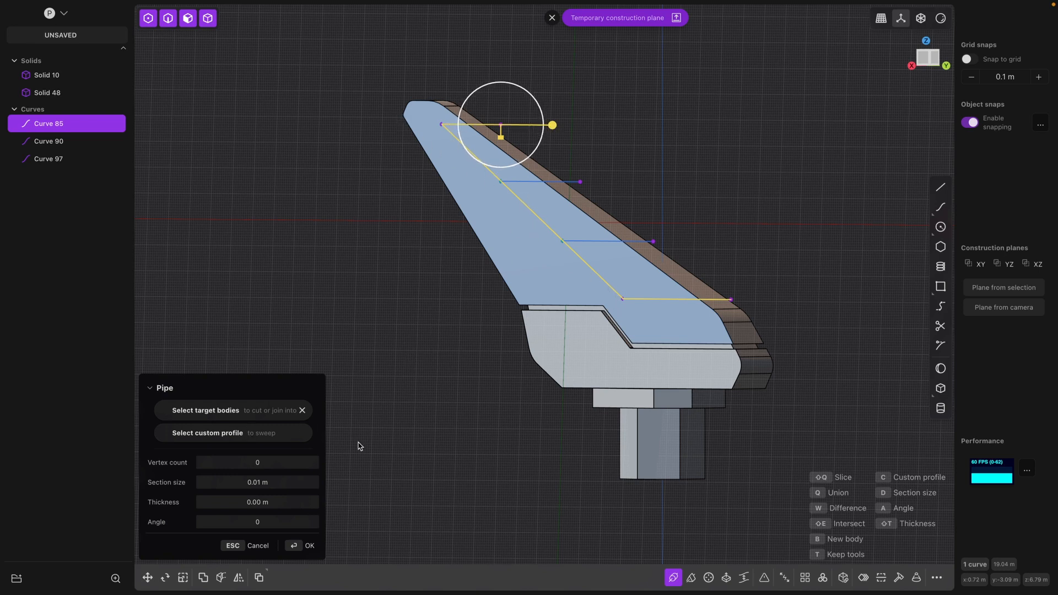
click(259, 483)
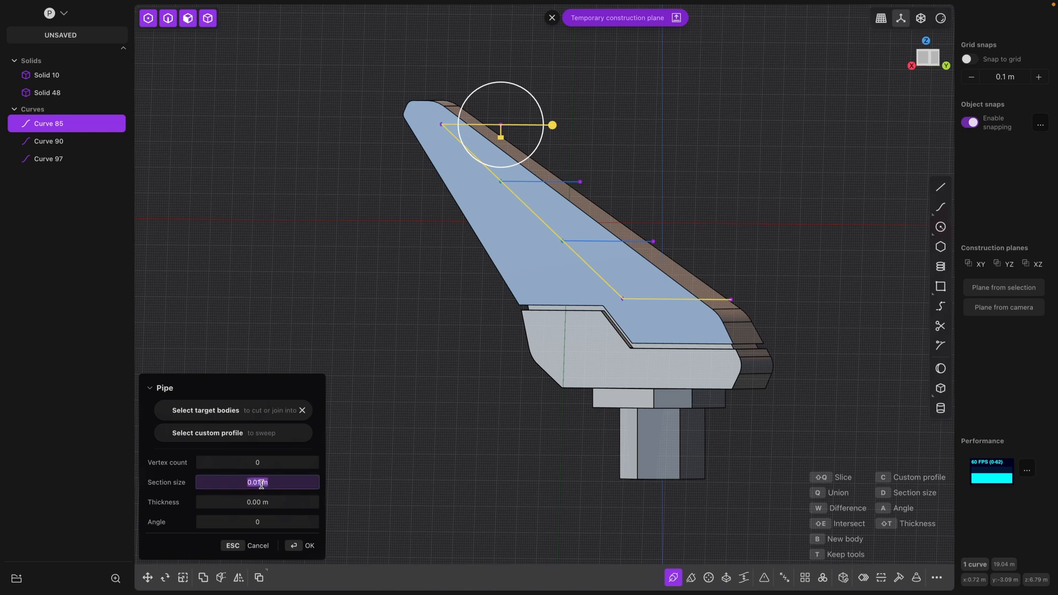
click(253, 483)
drag(253, 482, 301, 481)
text(1)
key(Return)
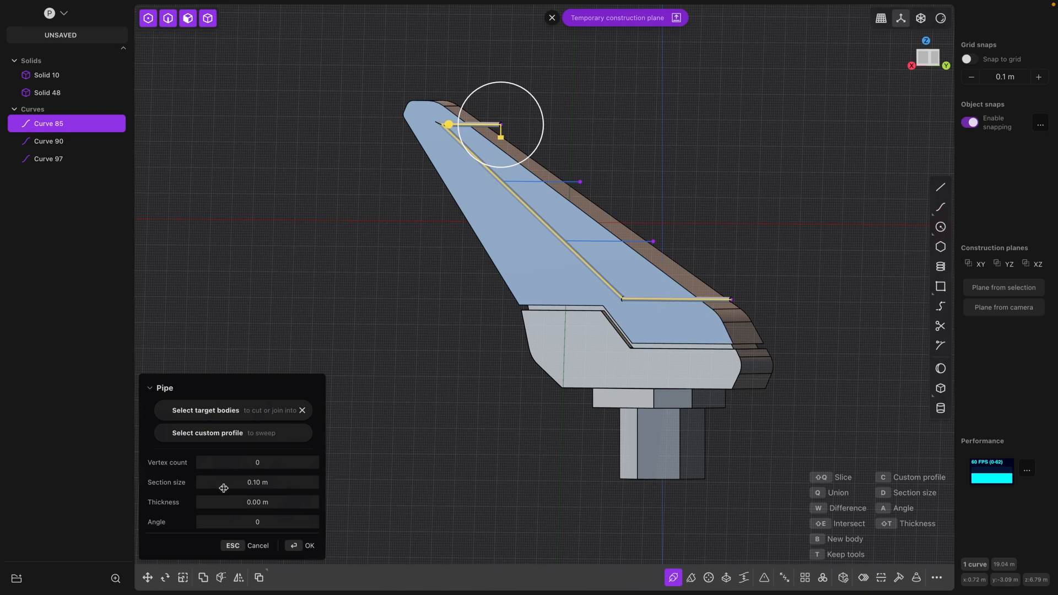
Set the pipe's section size to 0.075 m and cut it from the wing body with the Difference operation.
click(257, 482)
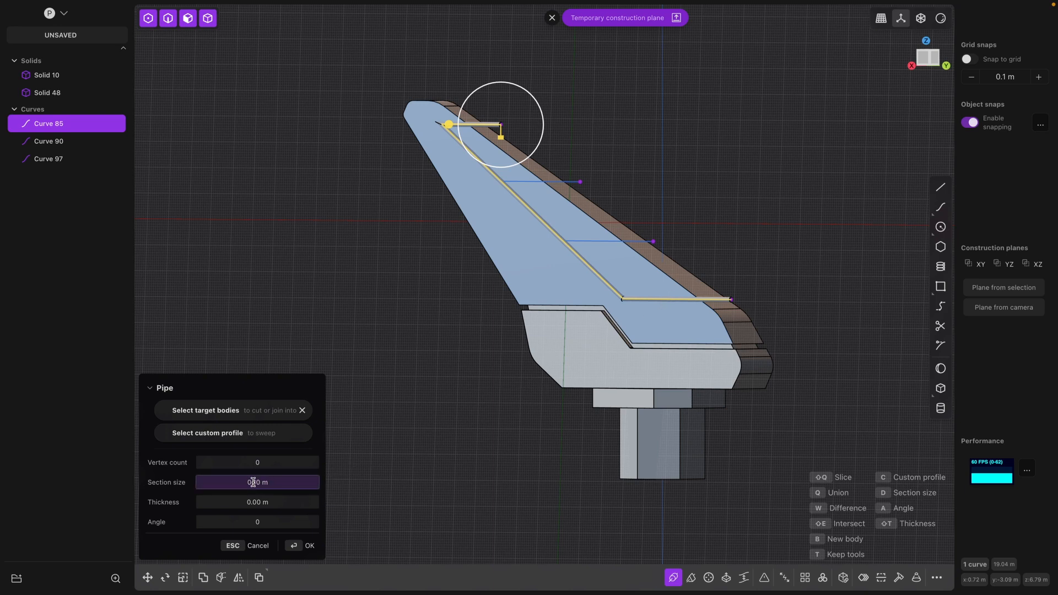
drag(254, 482, 272, 479)
text(0)
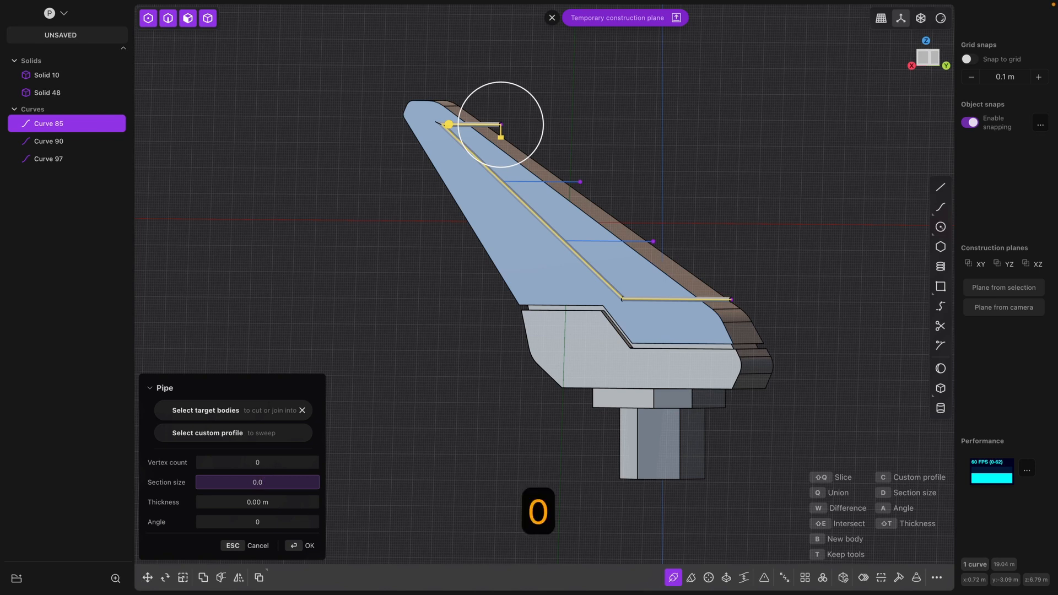
text(75)
key(Return)
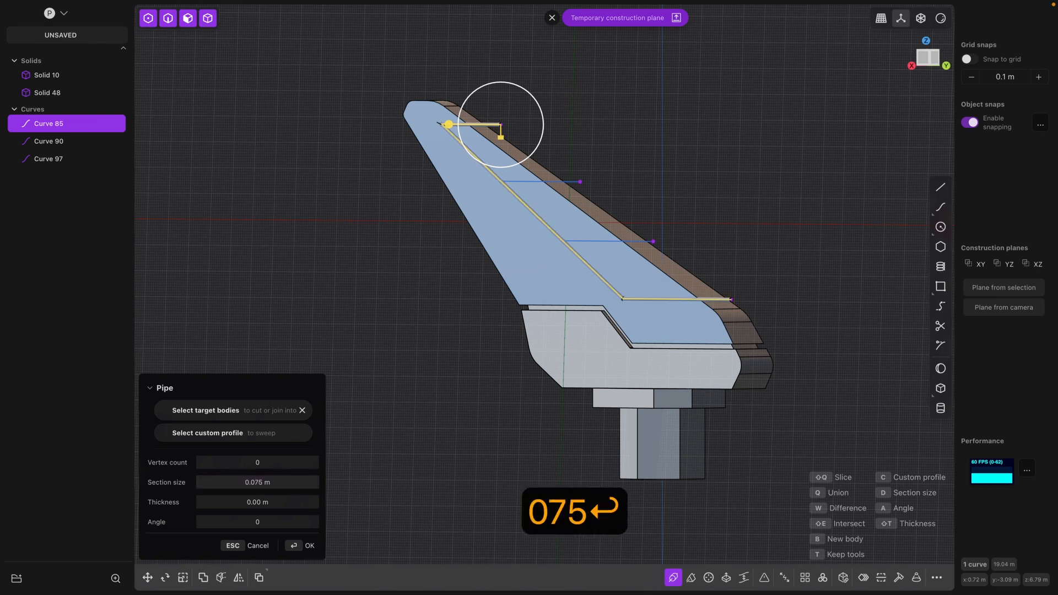
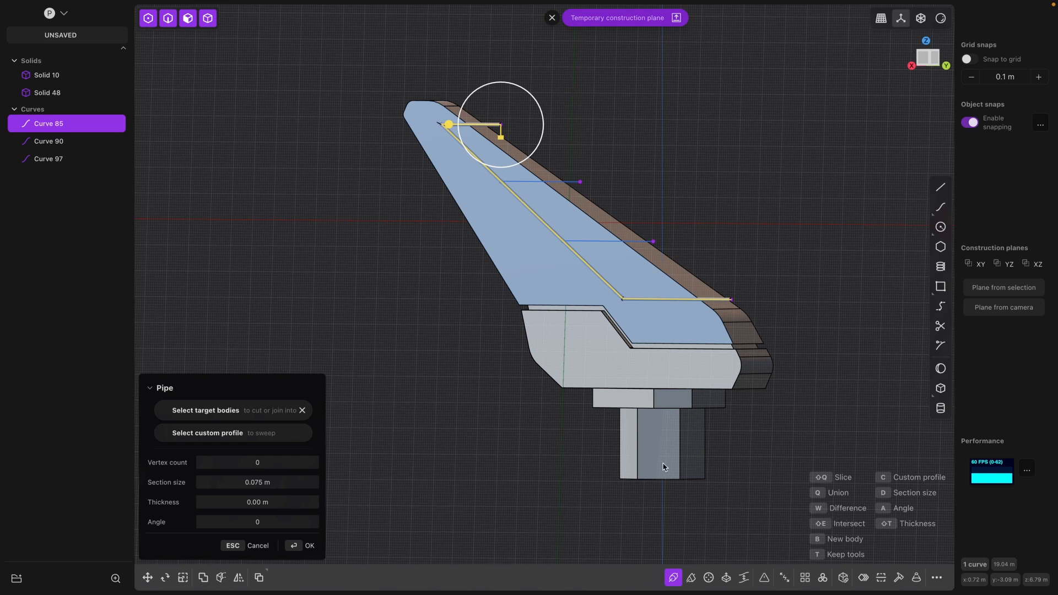
key(w)
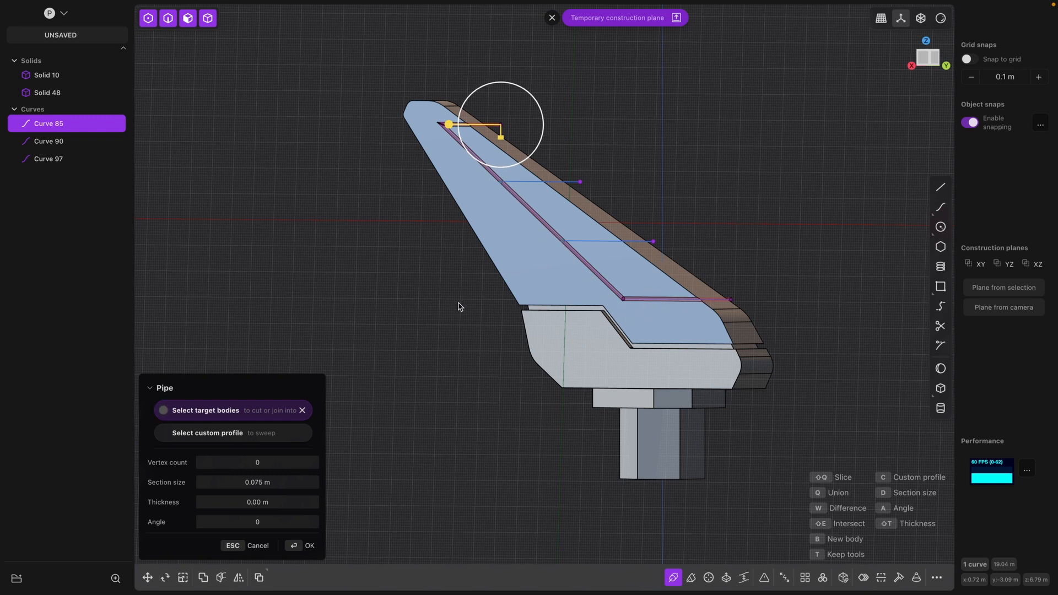
key(Return)
Pipe the upper horizontal line with a 0.075 m section size and cut it from the wing body as a Difference.
middle_drag(501, 369, 334, 395)
scroll(494, 367, up, 3)
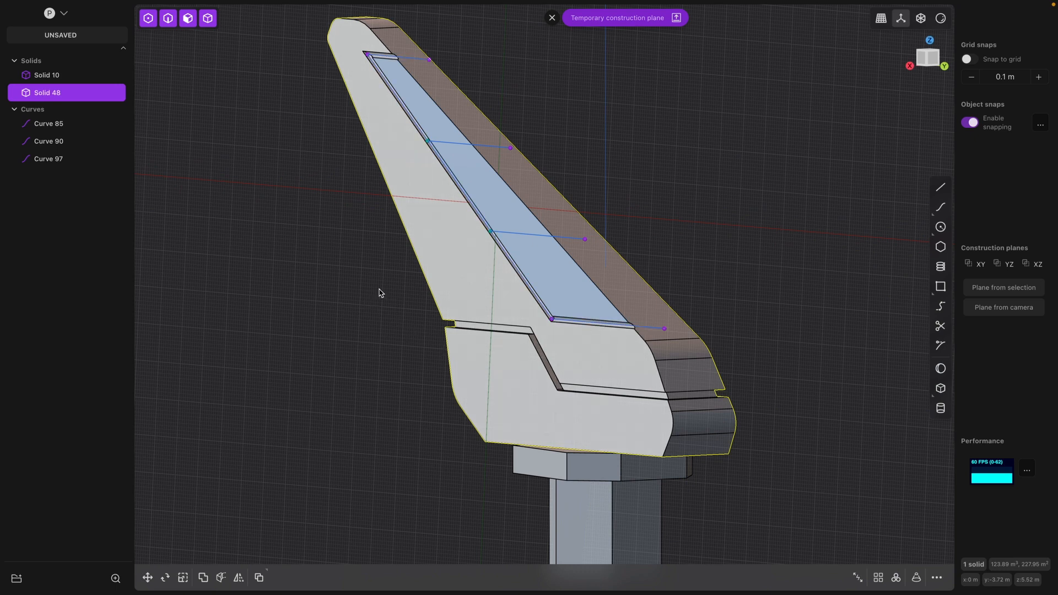
middle_drag(381, 291, 390, 288)
click(469, 155)
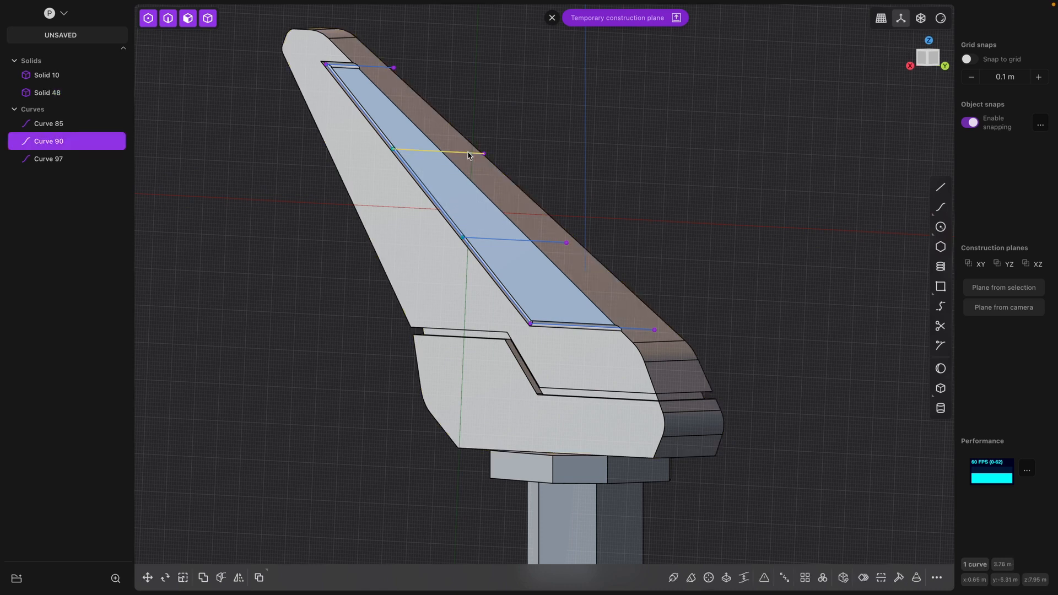
key(p)
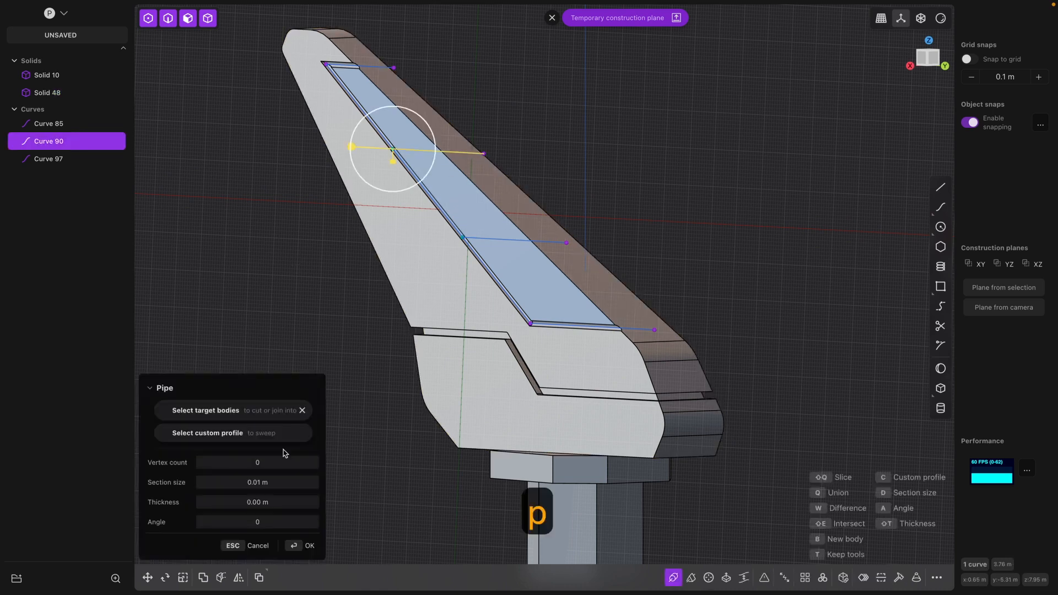
click(267, 479)
text(0)
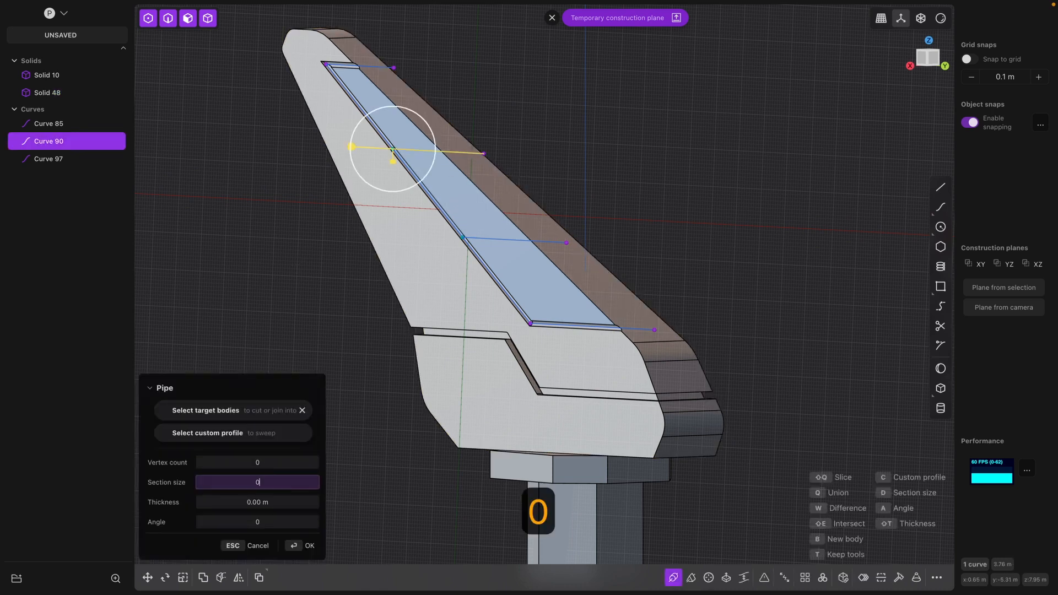
text(.075)
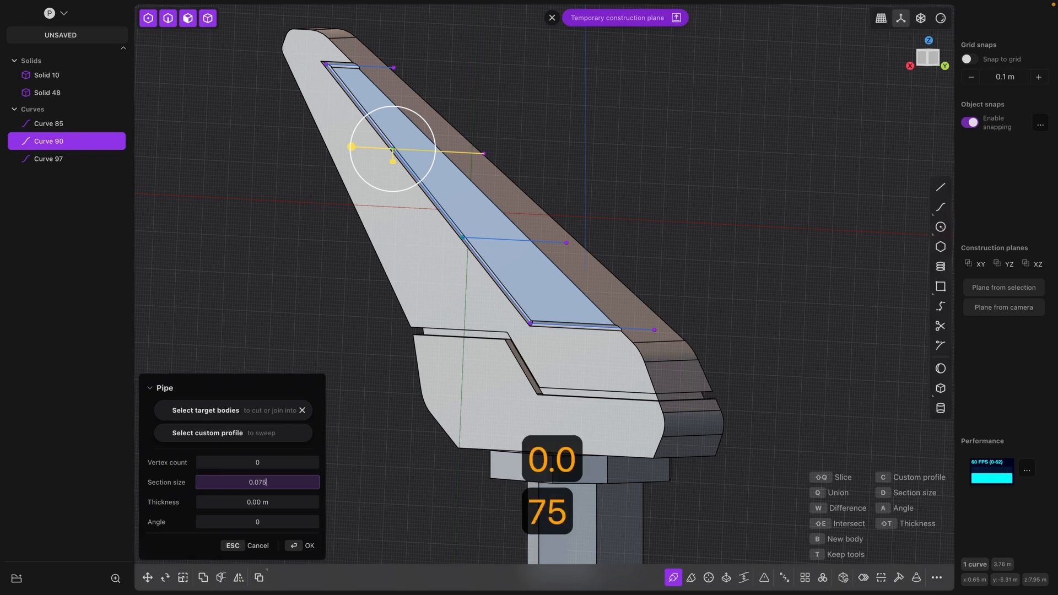
key(Return)
key(w)
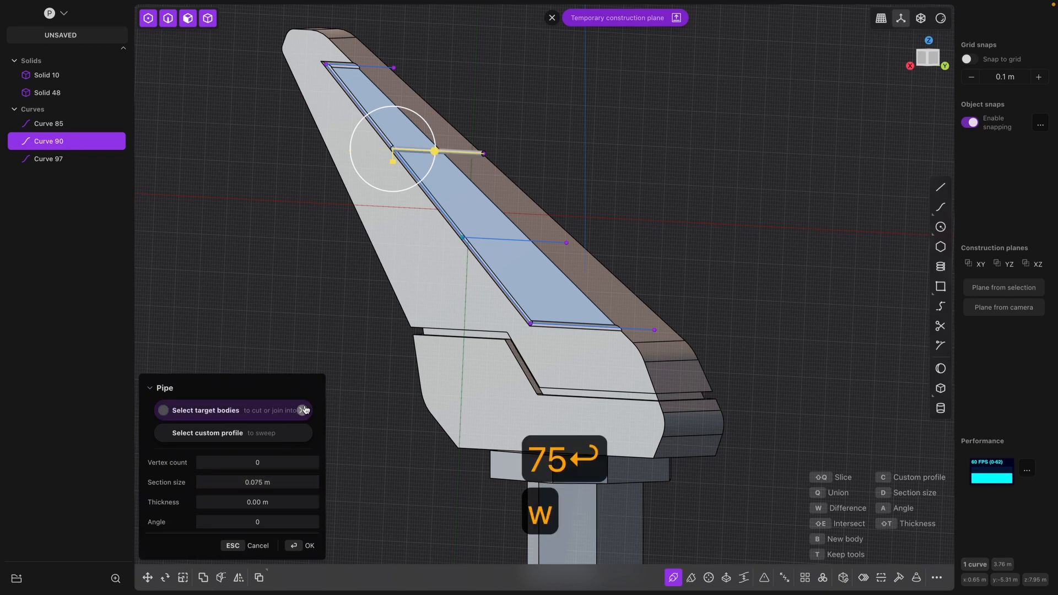
click(423, 247)
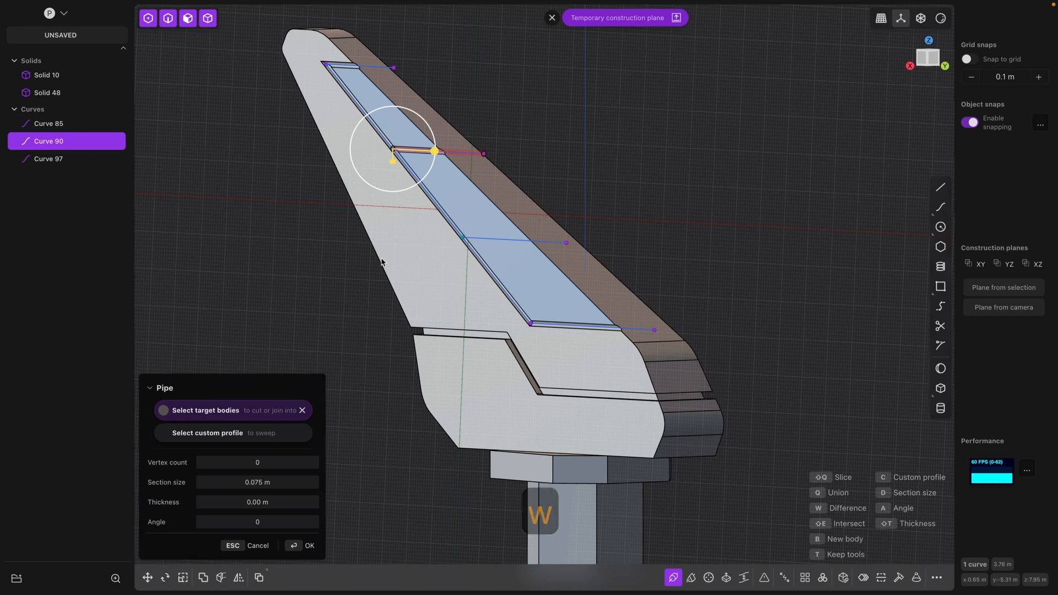
key(Return)
Pipe the remaining lower horizontal line with a 0.075 m section size and cut it from the wing body as a Difference.
click(557, 242)
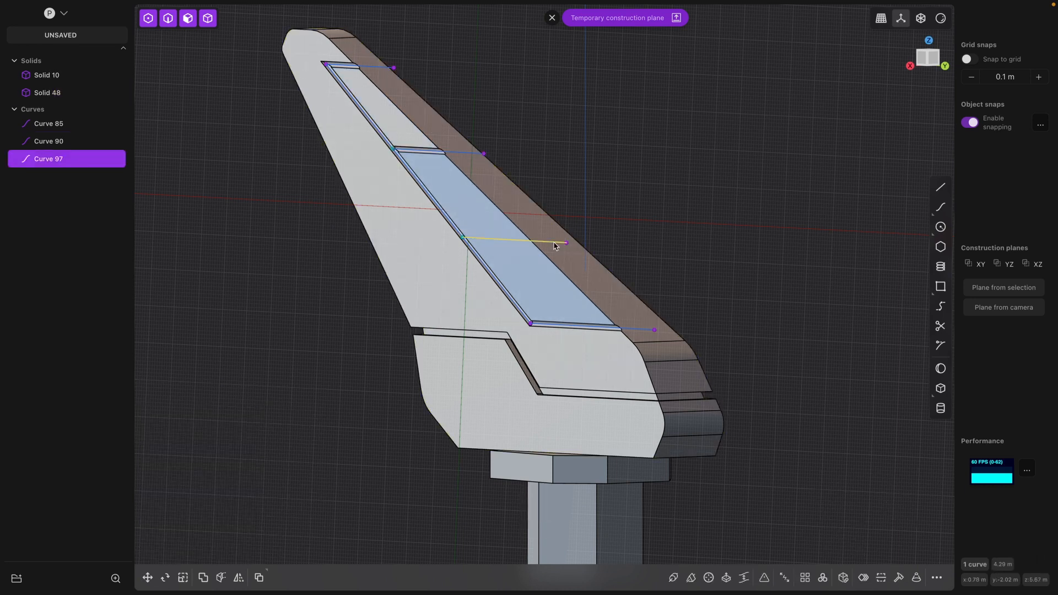
key(p)
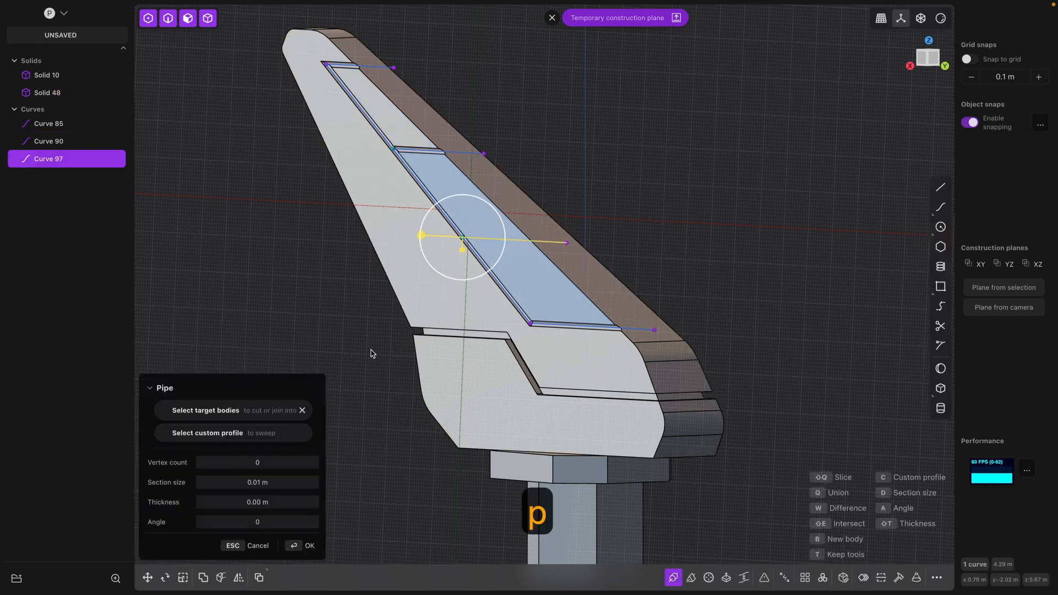
click(253, 483)
text(0.075)
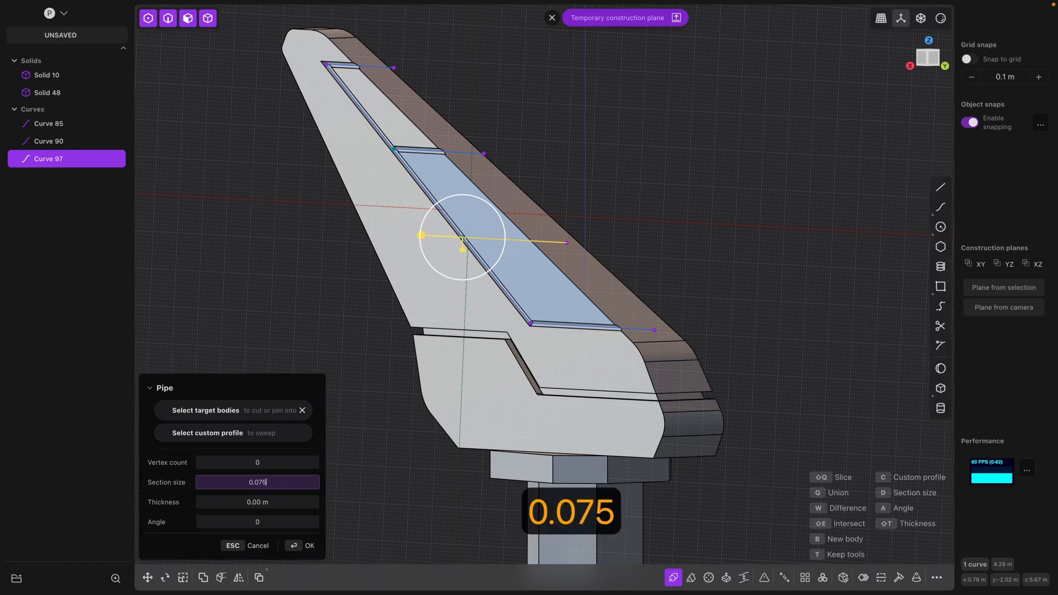
key(Return)
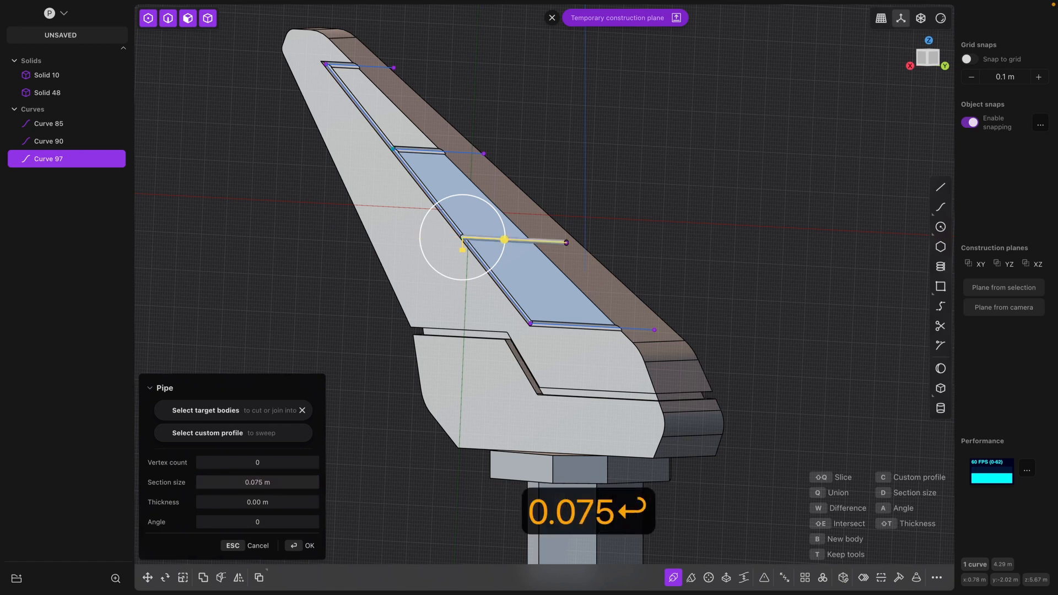
key(w)
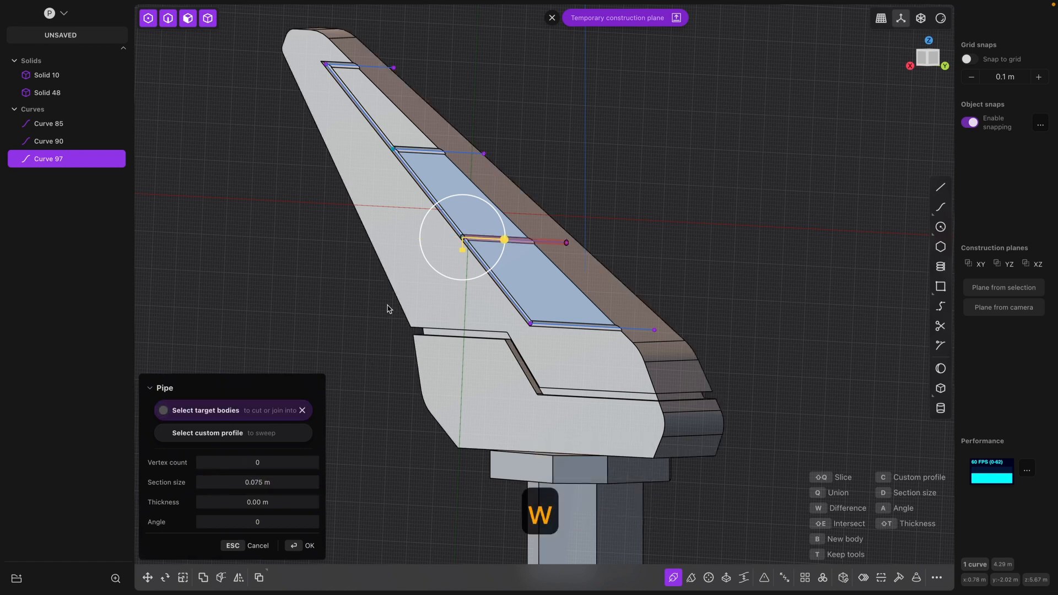
click(388, 309)
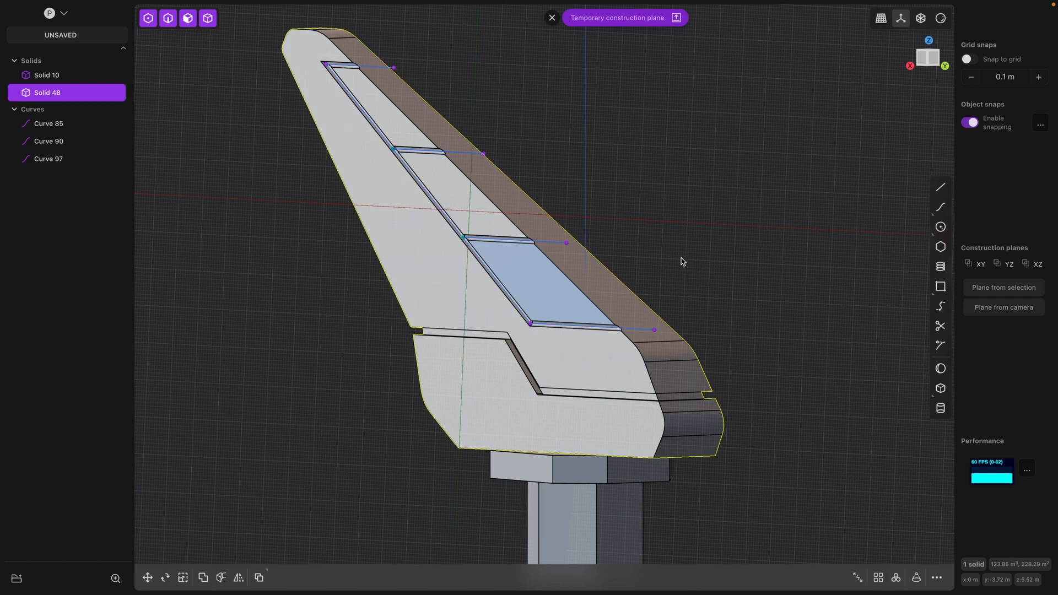
Delete the three panel-line curves and leave the temporary construction plane.
click(558, 242)
key(x)
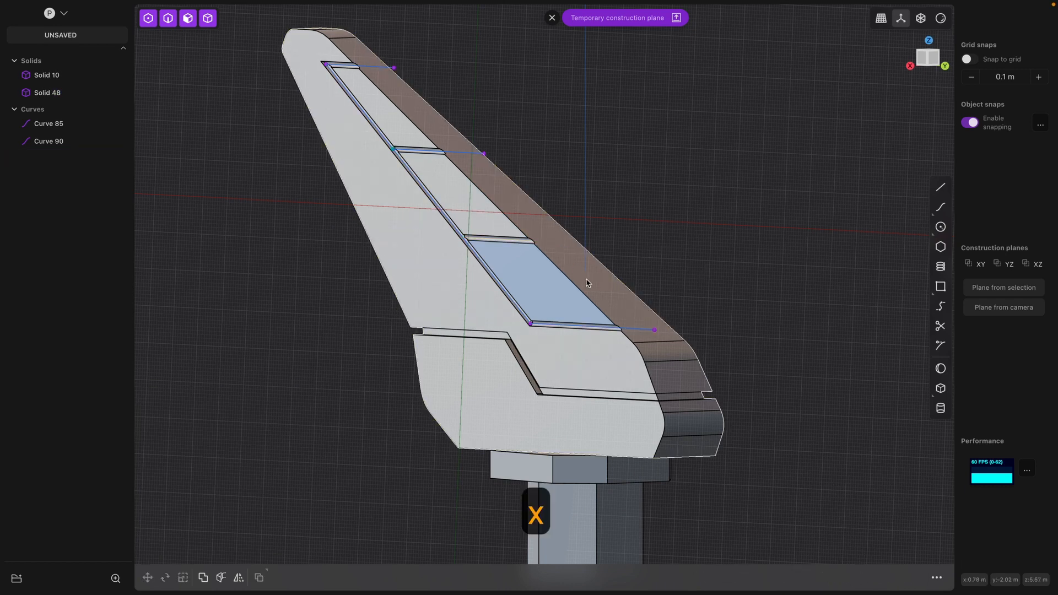
click(633, 328)
key(x)
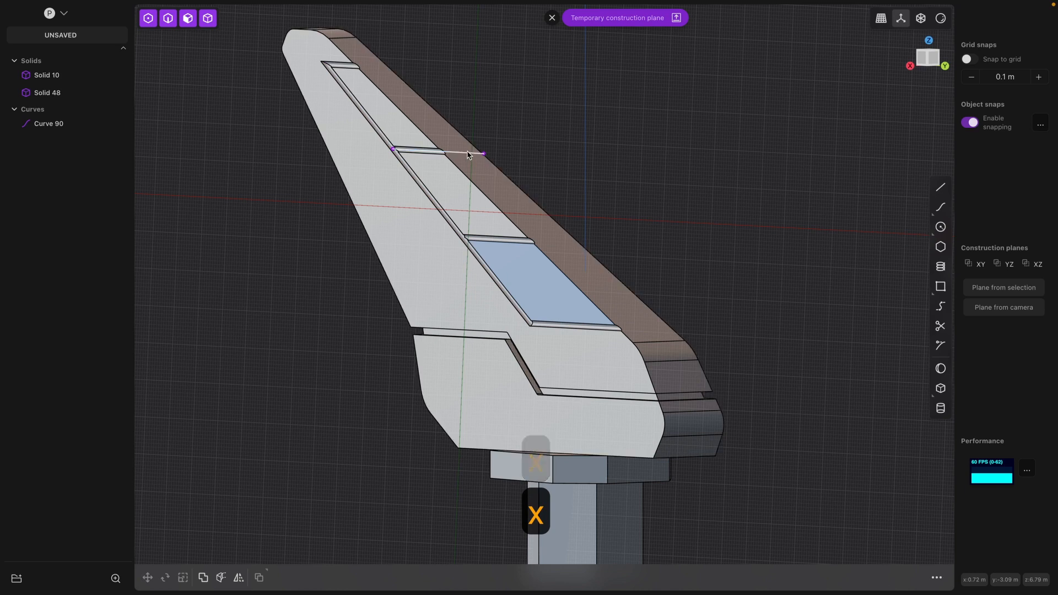
click(468, 154)
key(x)
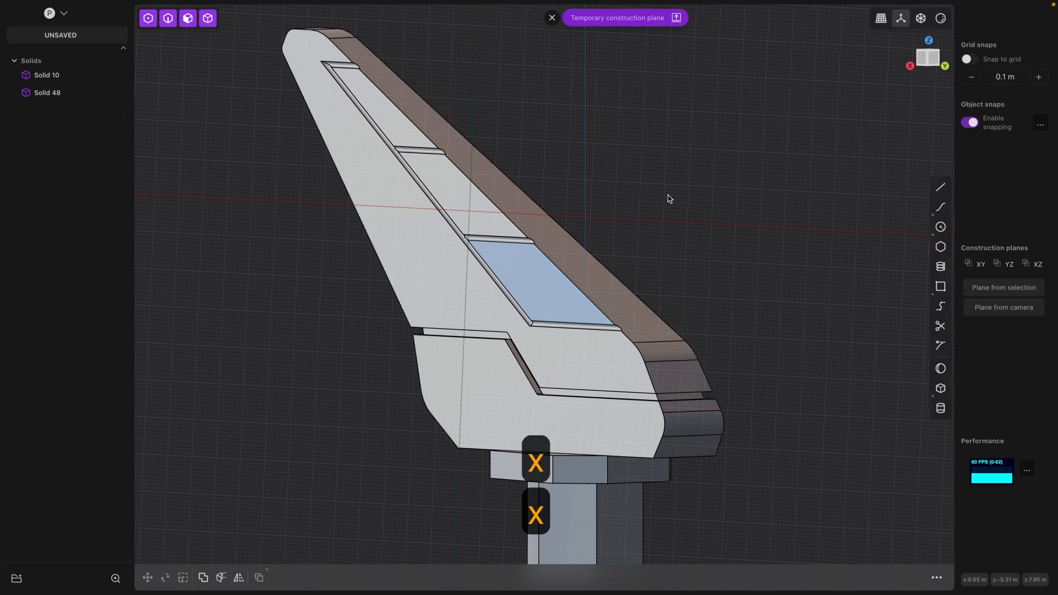
click(551, 17)
Examine the panel-line grooves and the stepped seam on the wing's side from several angles.
middle_drag(711, 229, 687, 226)
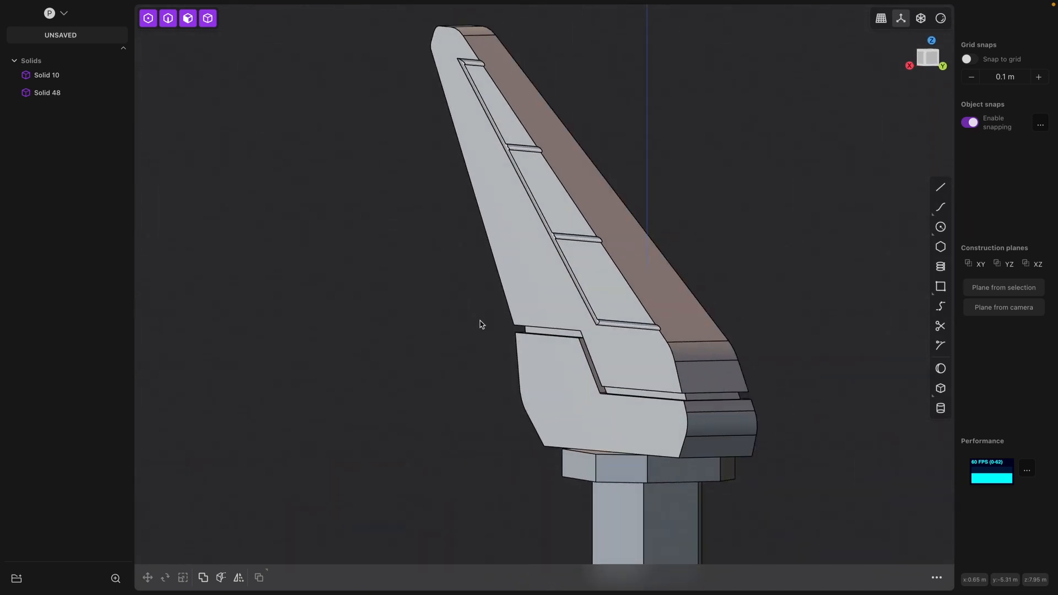
middle_drag(447, 315, 515, 317)
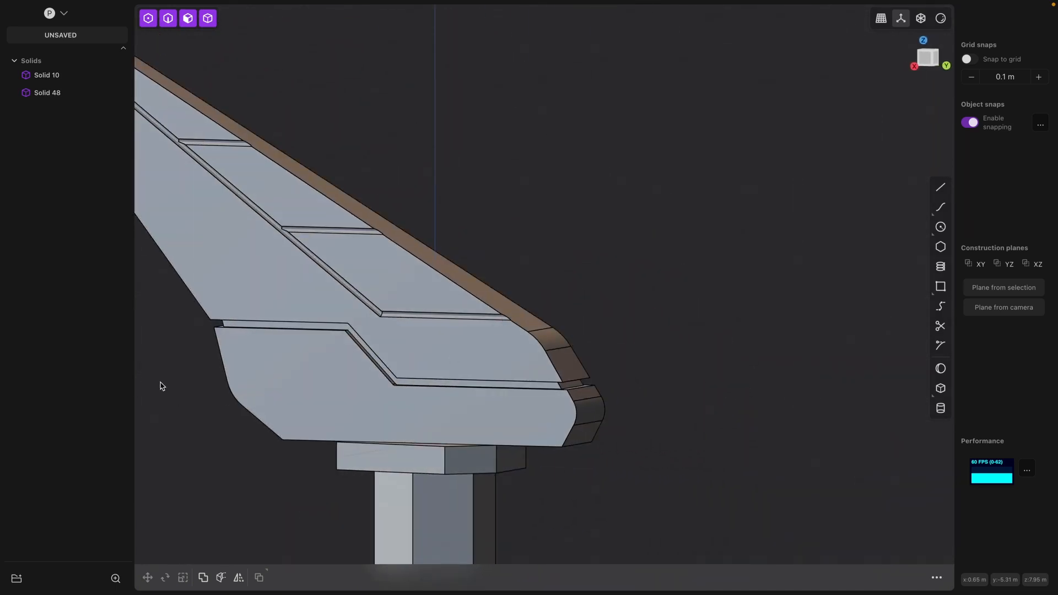
shift+middle_drag(174, 374, 271, 394)
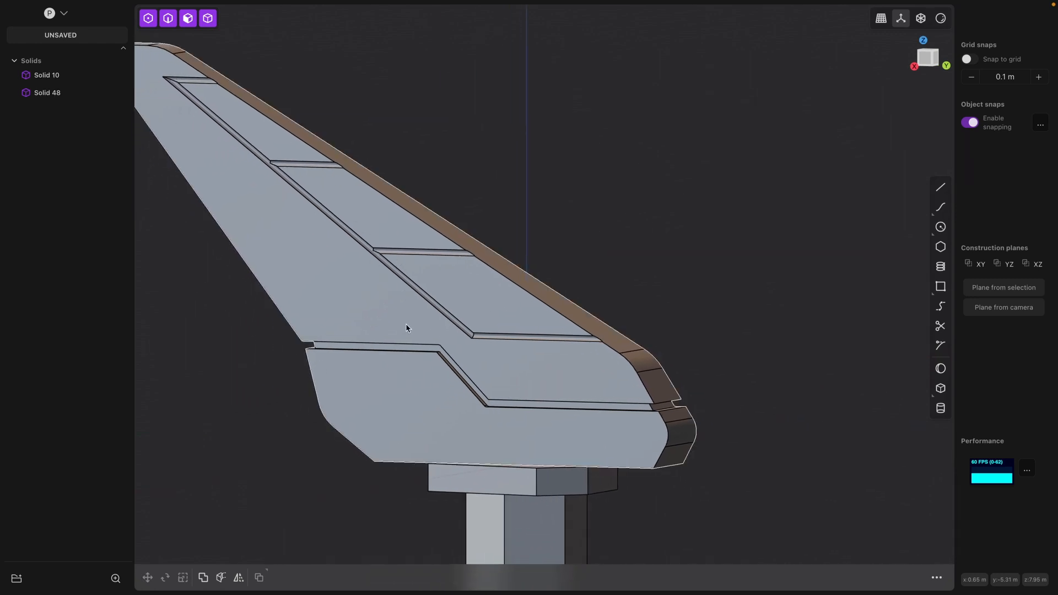
scroll(267, 446, down, 2)
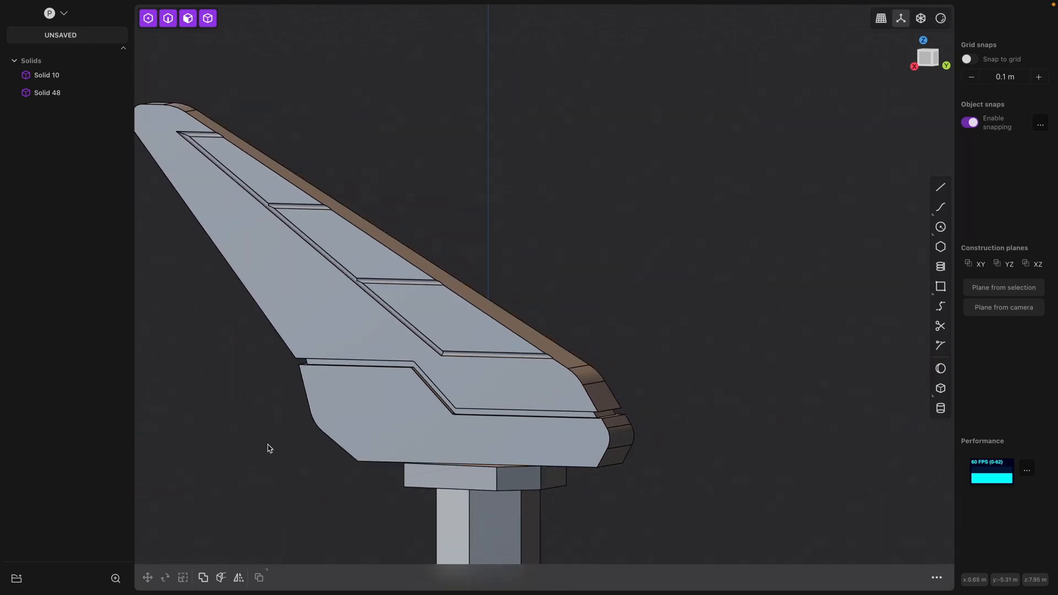
shift+middle_drag(282, 437, 407, 432)
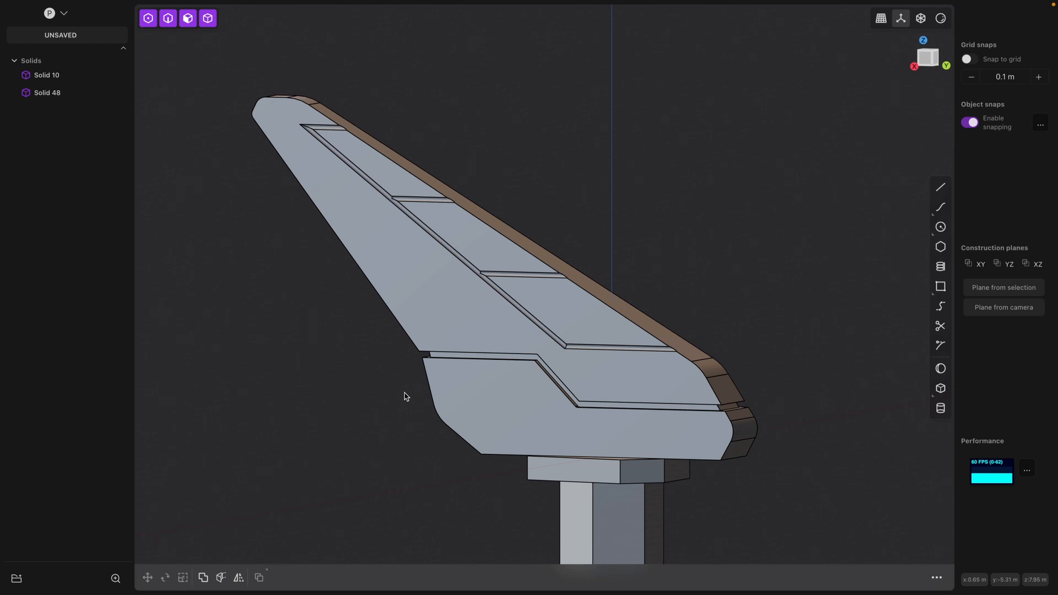
middle_drag(405, 393, 386, 408)
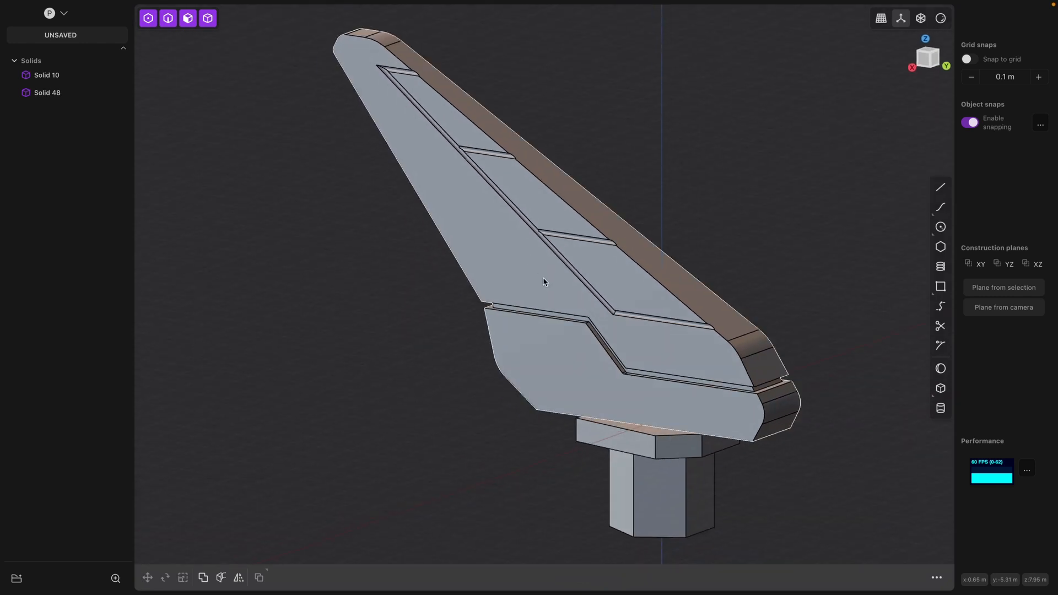
Draw a closed, slightly tapered four-sided profile across the wing's slanted edge below the tip, in the right-side view.
click(917, 65)
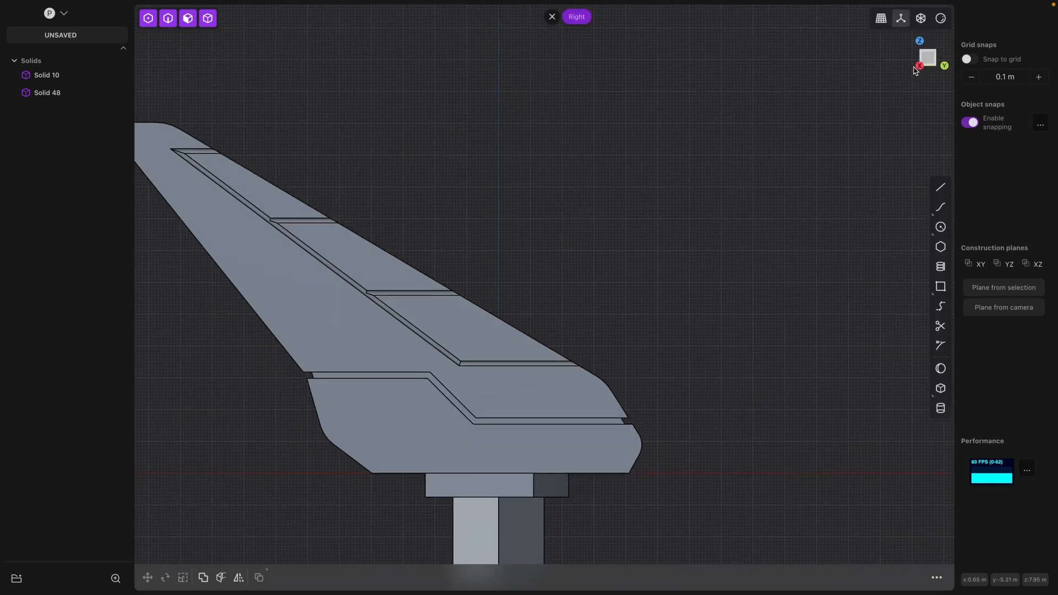
shift+middle_drag(425, 226, 604, 192)
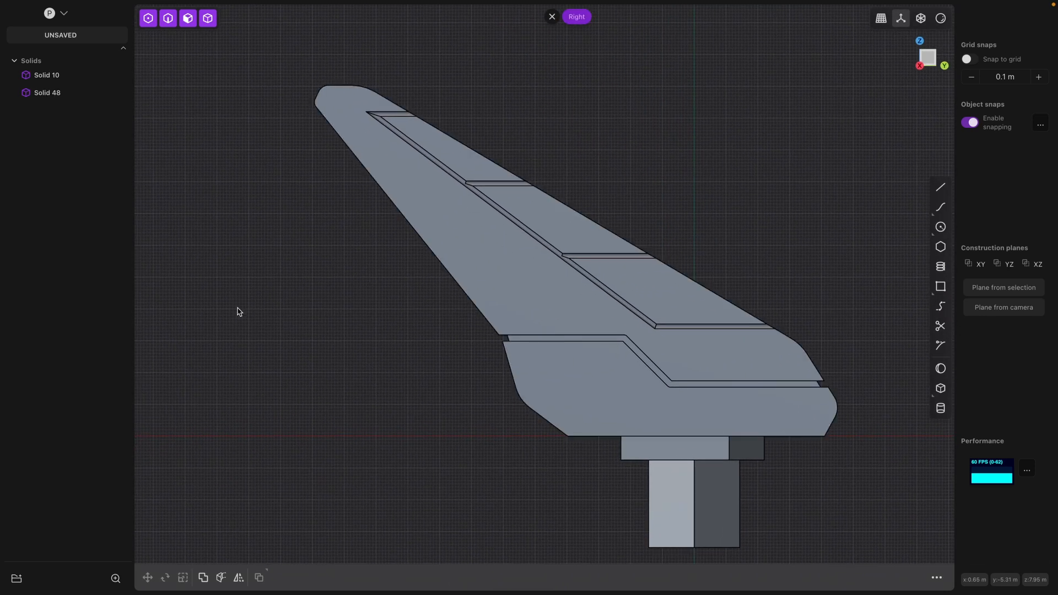
scroll(238, 312, up, 2)
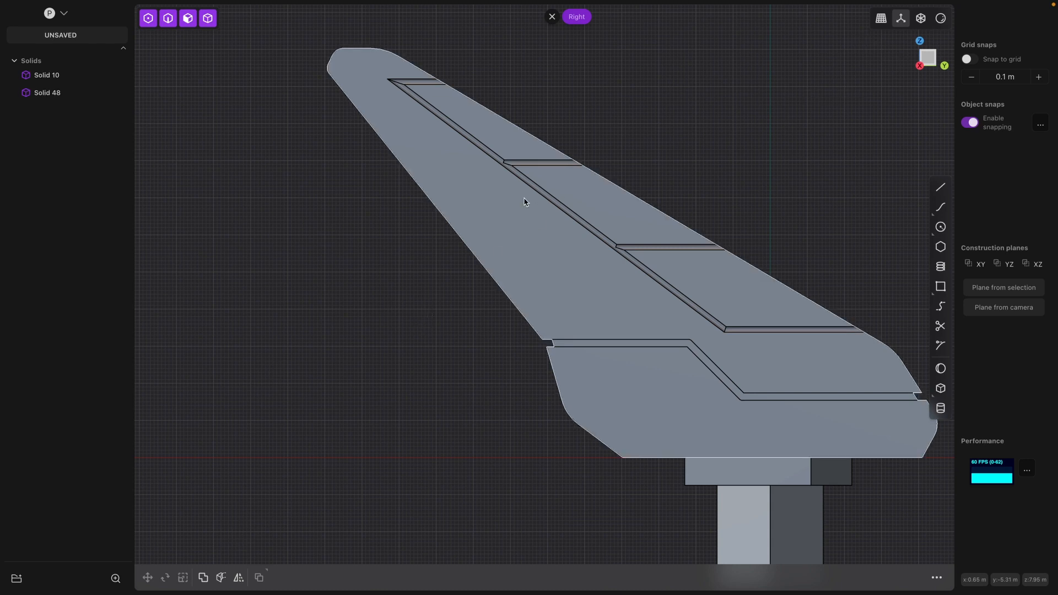
key(shift+a)
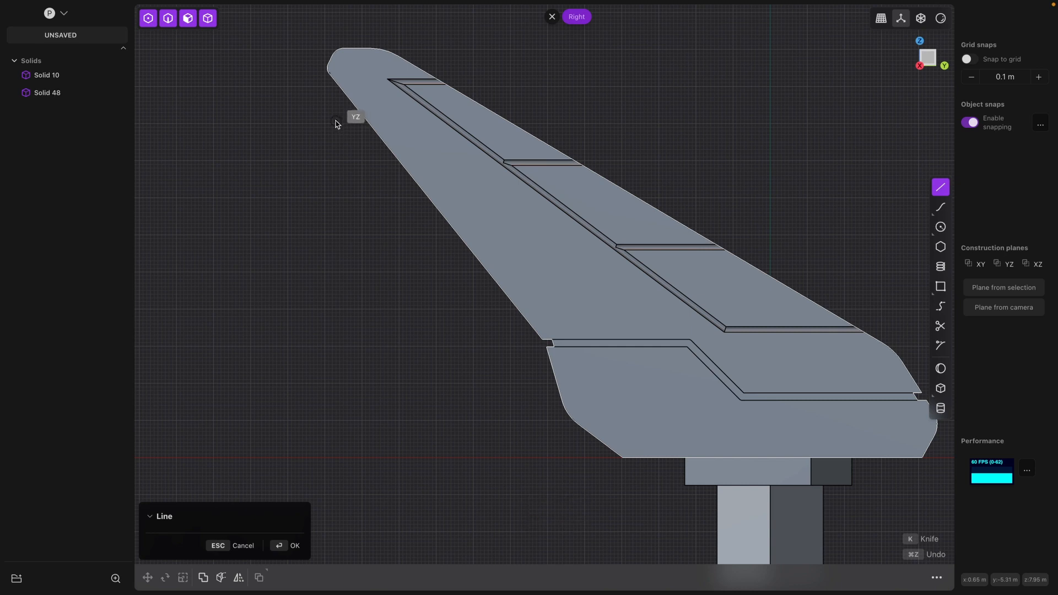
click(336, 120)
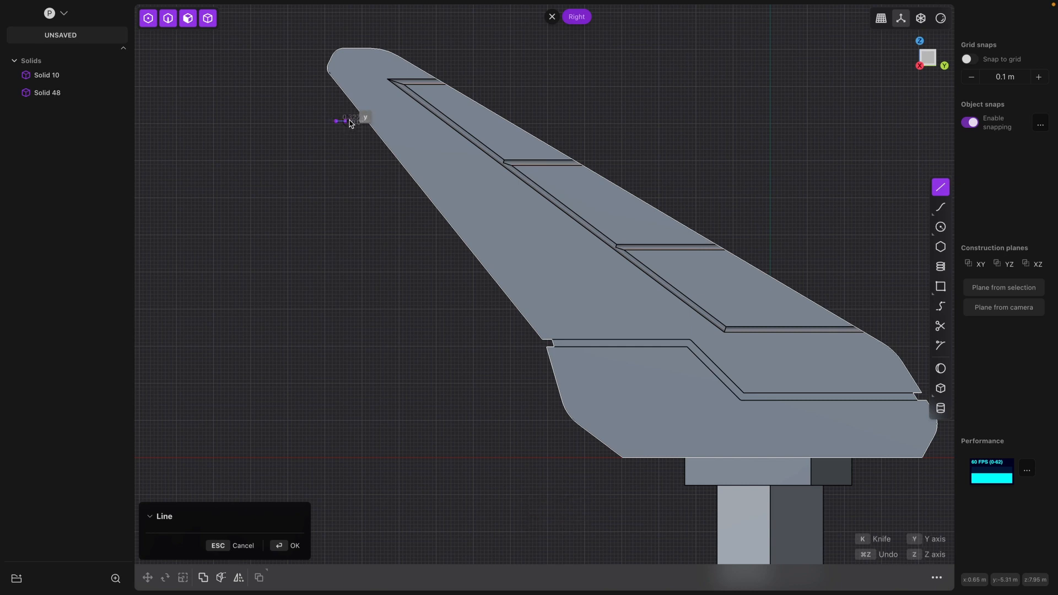
click(411, 120)
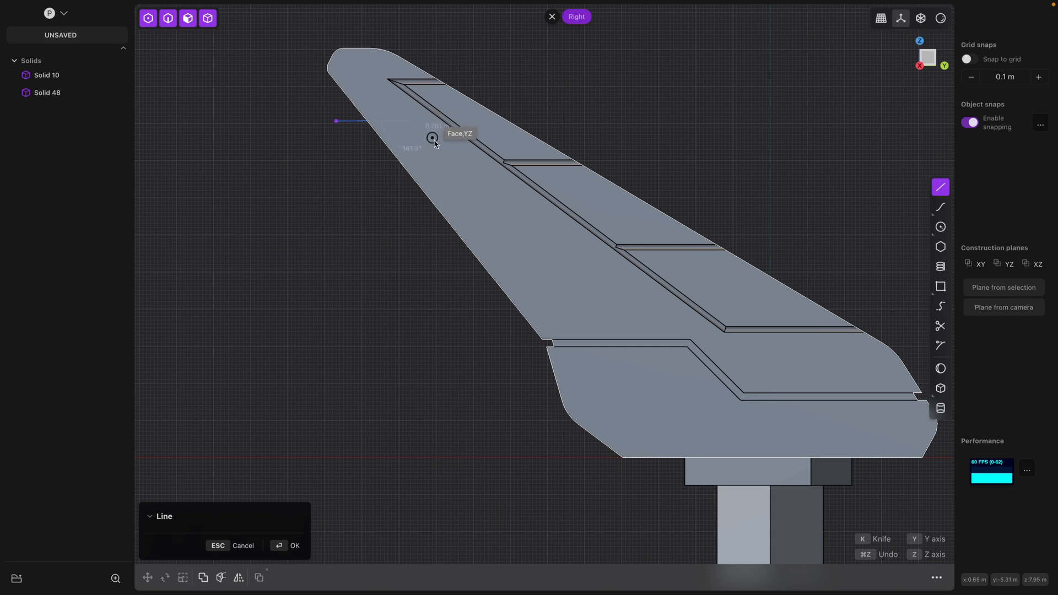
key(alt+z)
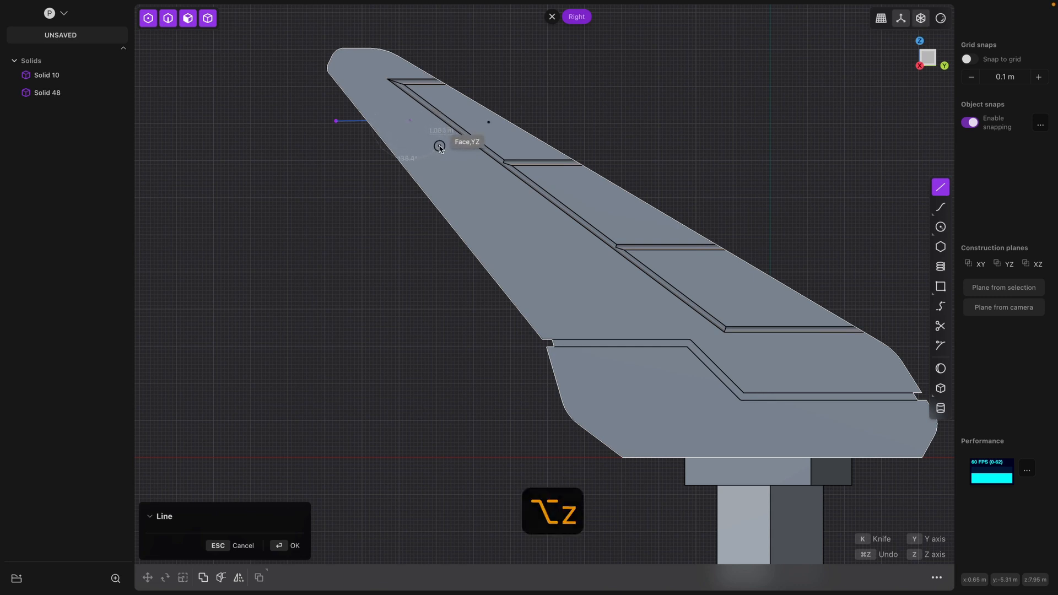
click(439, 146)
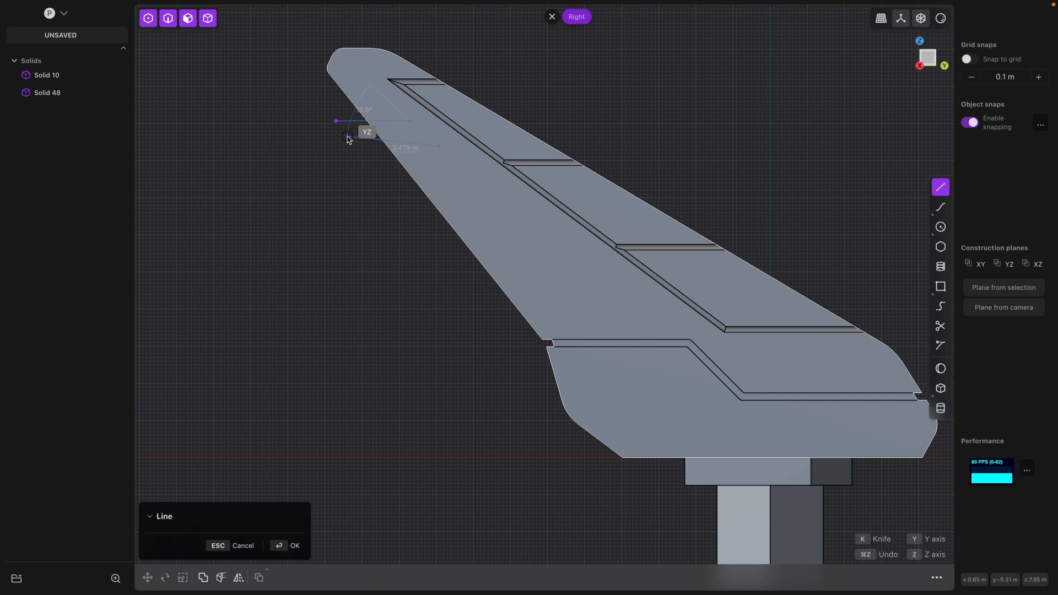
click(347, 136)
click(336, 121)
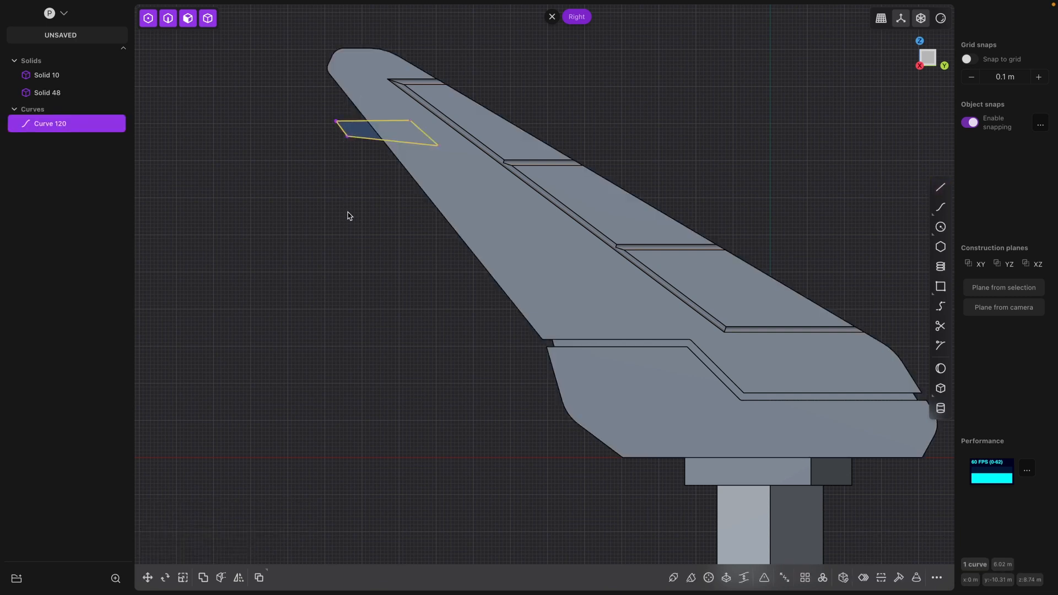
Fillet the corners of the four-sided profile by about 0.126 m.
key(b)
drag(388, 134, 386, 131)
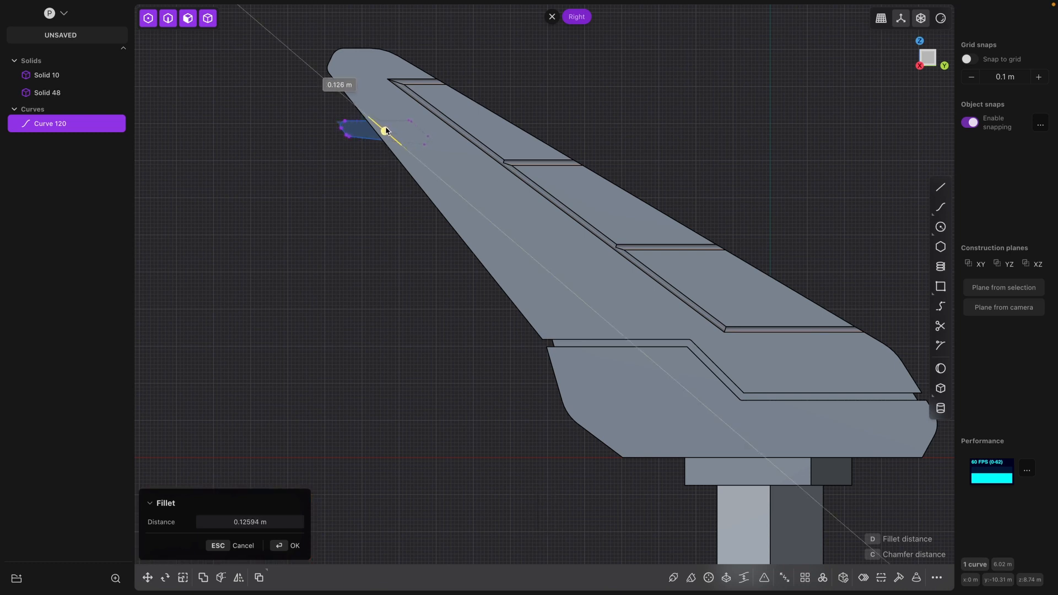
key(Return)
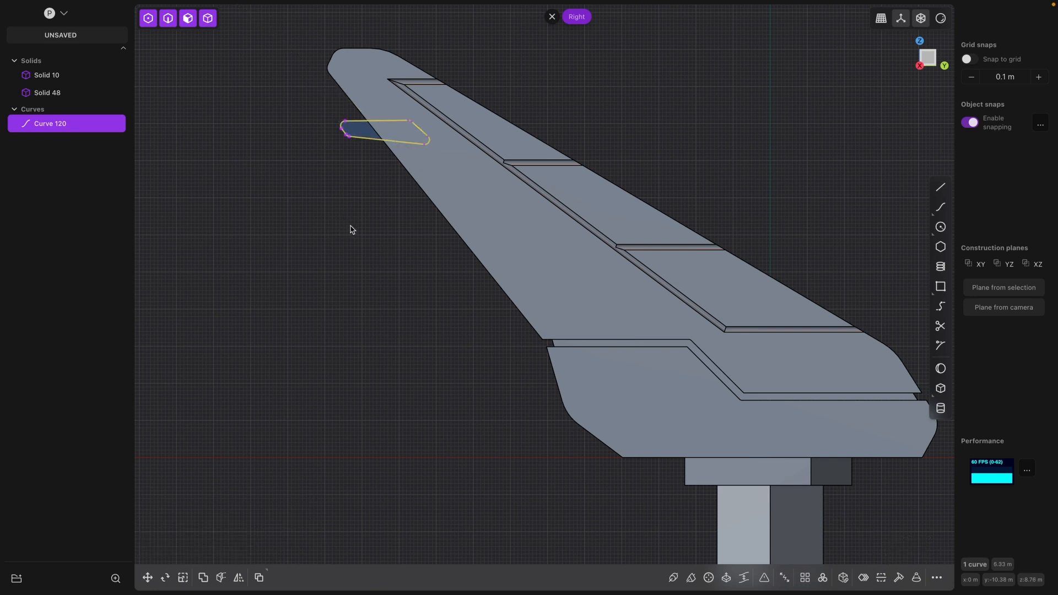
Extrude the rounded profile into a short separate block that protrudes just beyond the wing's side face.
mouse_move(353, 235)
middle_down()
mouse_move(385, 233)
mouse_move(359, 236)
middle_up()
key(x)
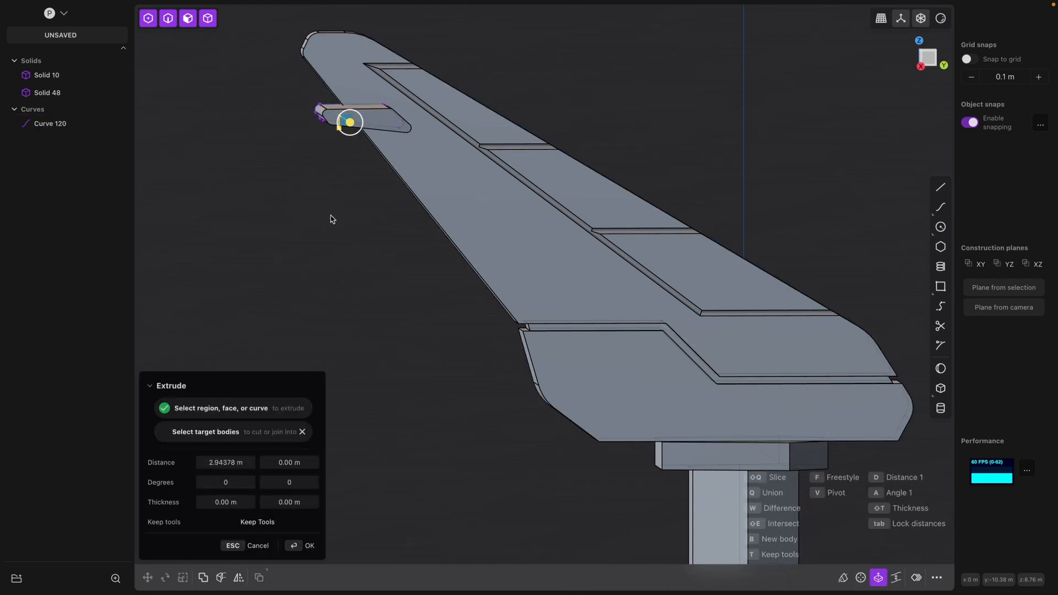
middle_drag(331, 218, 461, 337)
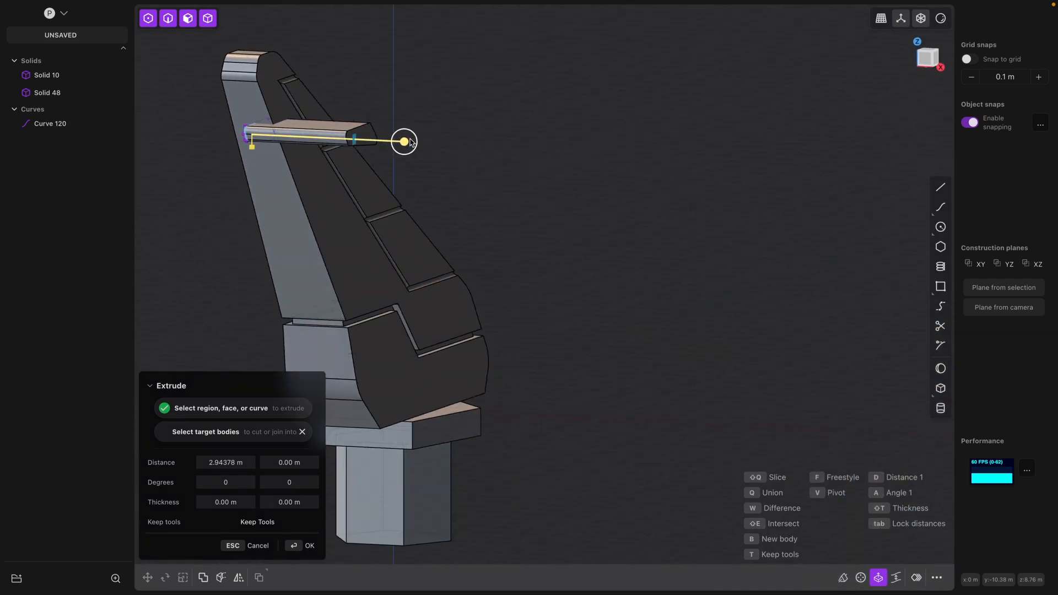
drag(405, 142, 336, 148)
key(Return)
middle_drag(563, 226, 492, 217)
shift+middle_drag(518, 257, 364, 253)
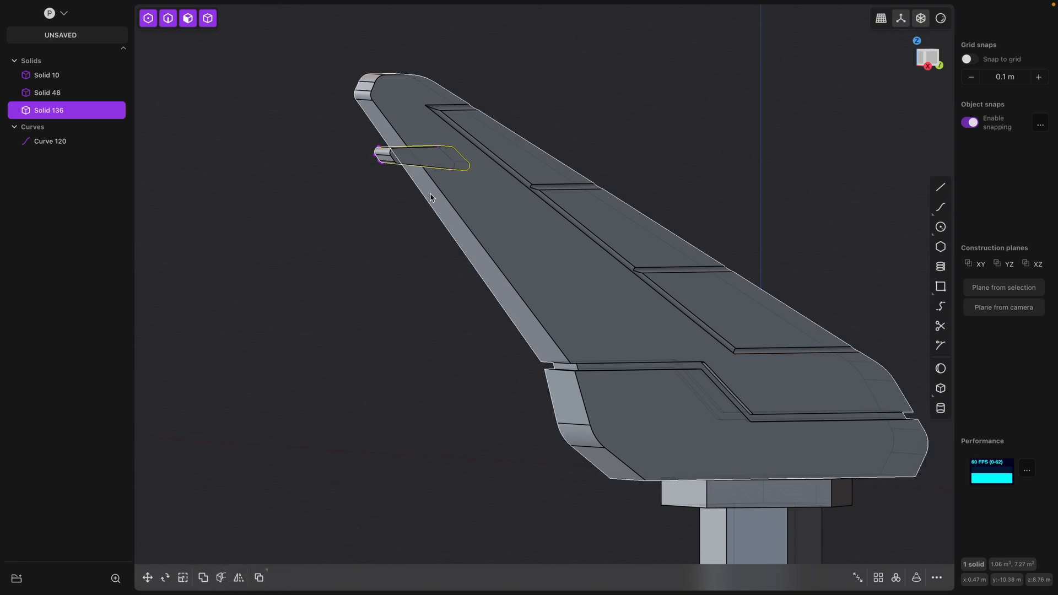
click(879, 577)
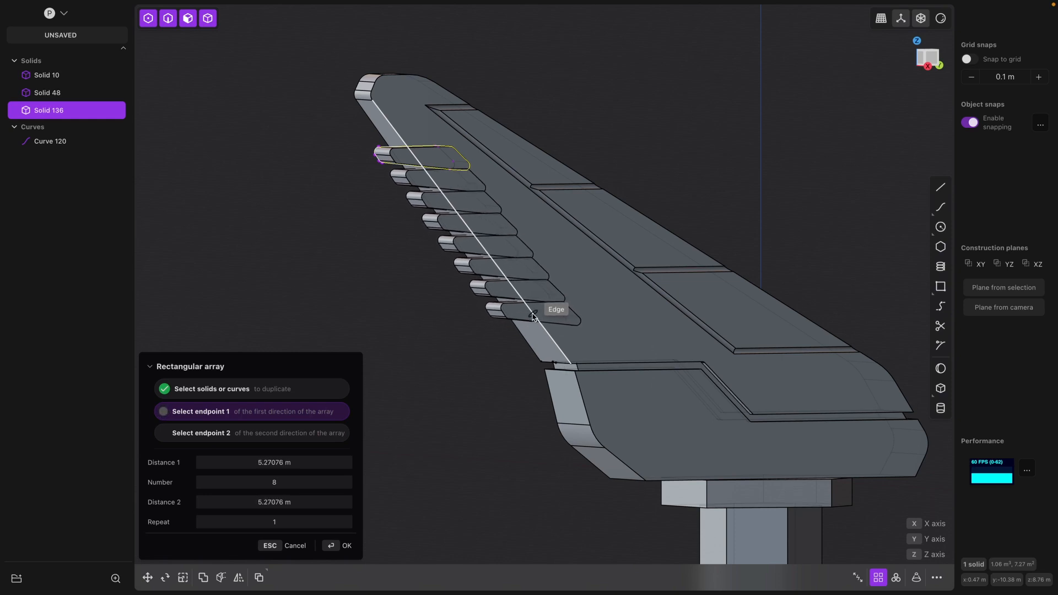
click(533, 314)
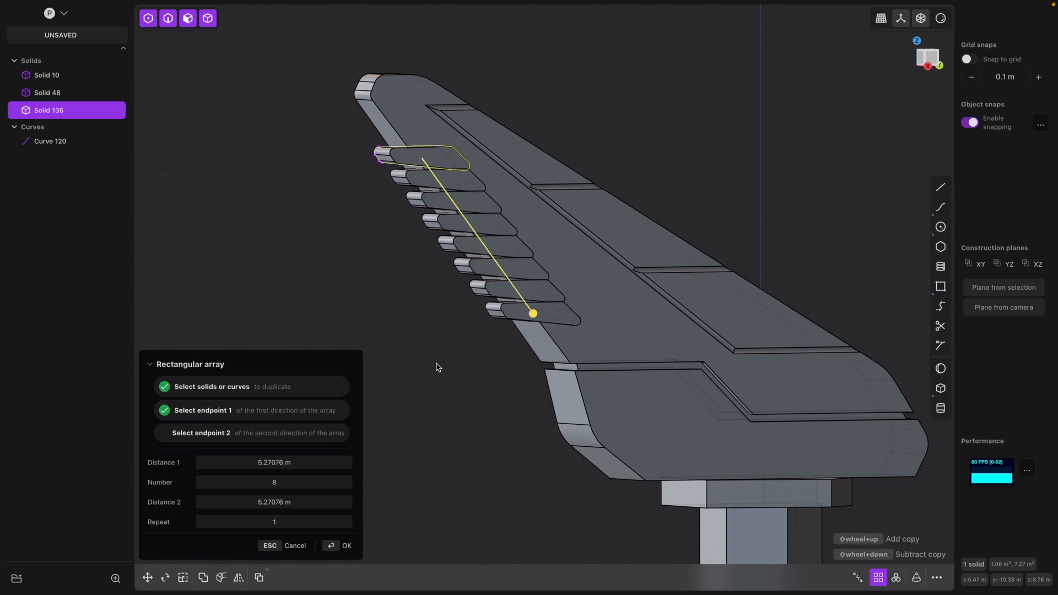
shift+scroll(438, 367, down, 5)
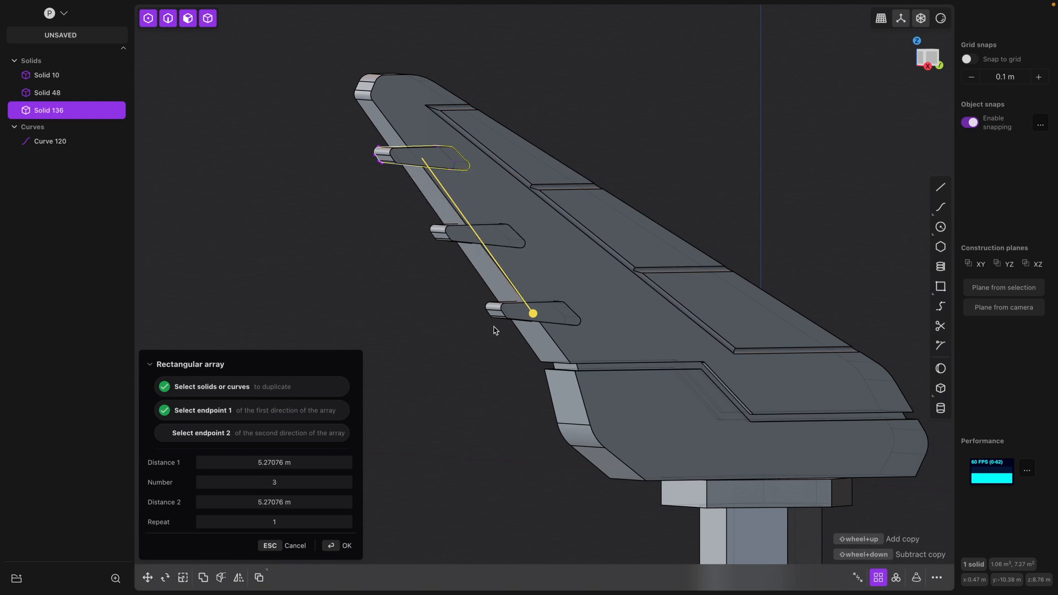
drag(534, 317, 487, 222)
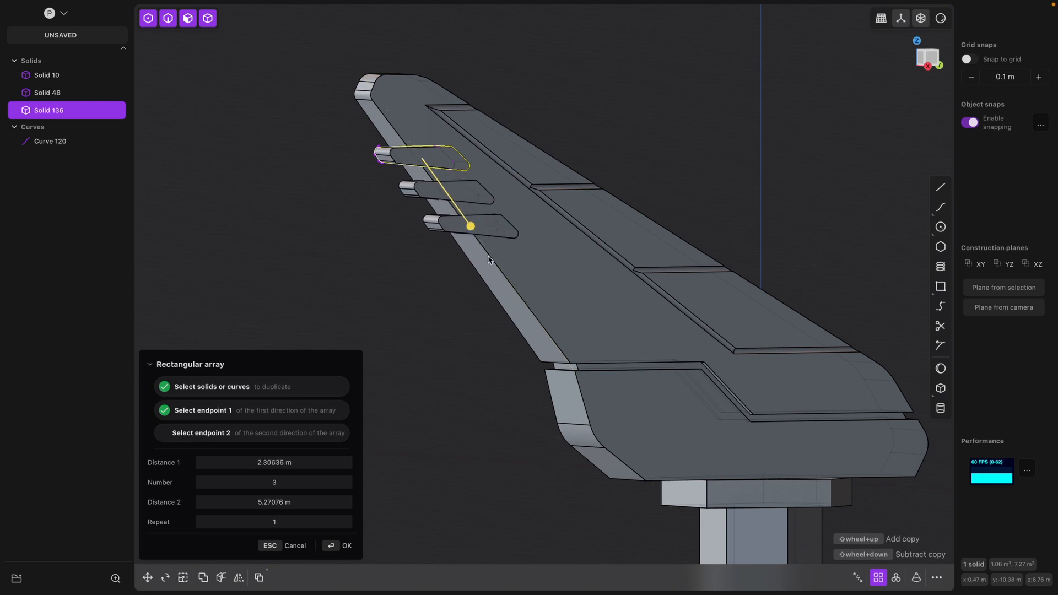
middle_drag(658, 166, 611, 177)
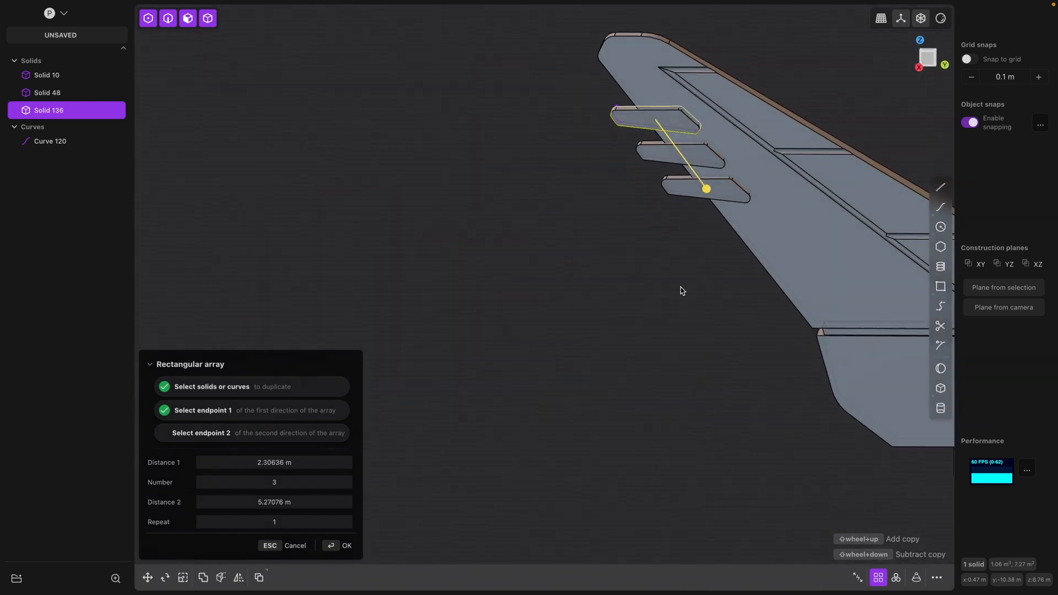
shift+scroll(448, 248, down, 2)
shift+middle_drag(682, 291, 480, 250)
shift+middle_drag(409, 149, 468, 234)
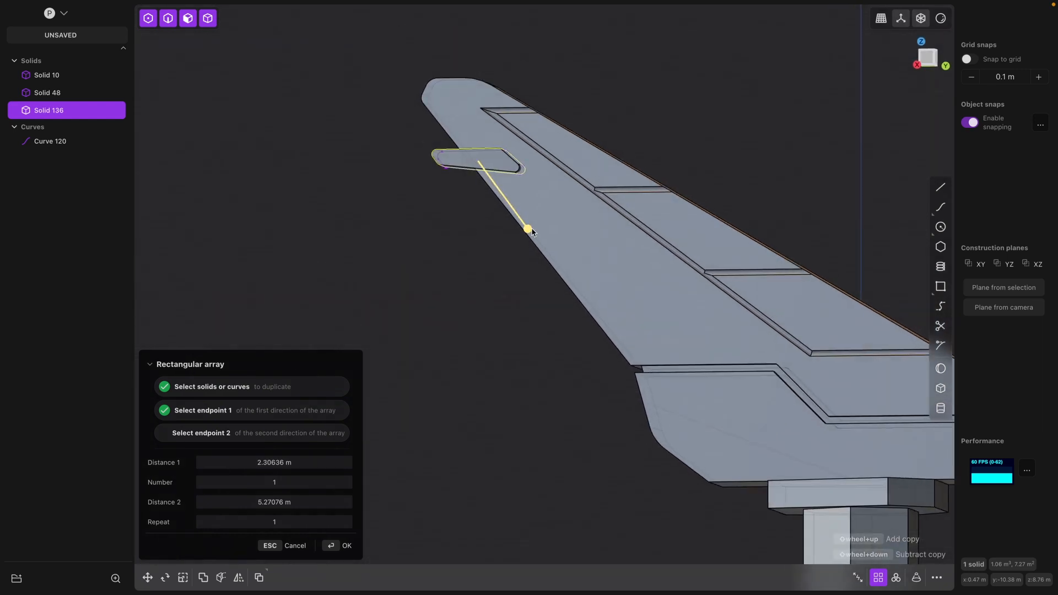
mouse_move(532, 232)
mouse_down()
mouse_move(511, 203)
mouse_move(523, 223)
mouse_up()
middle_drag(448, 306, 553, 318)
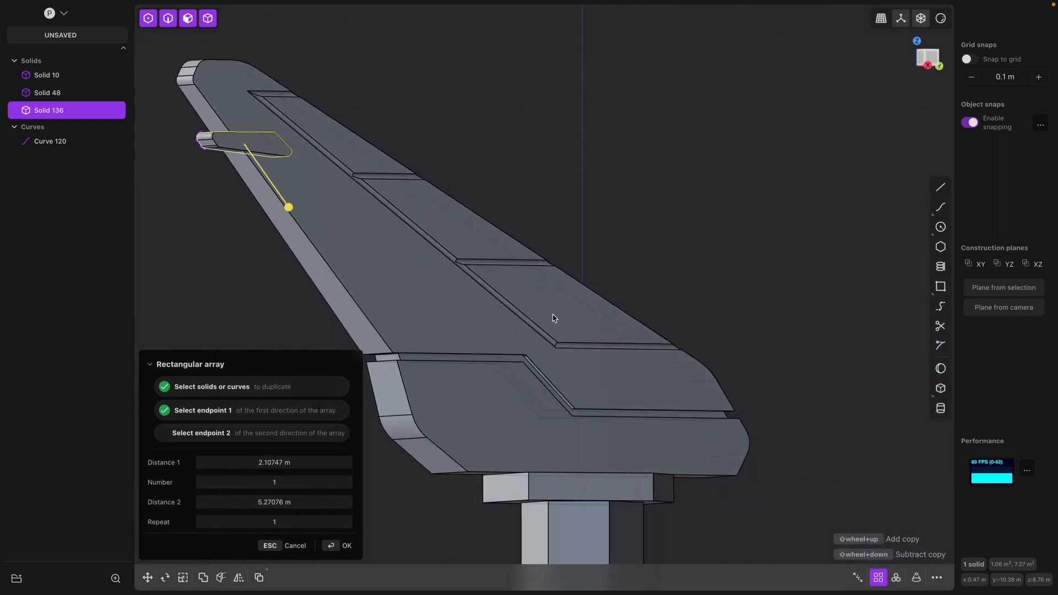
key(Escape)
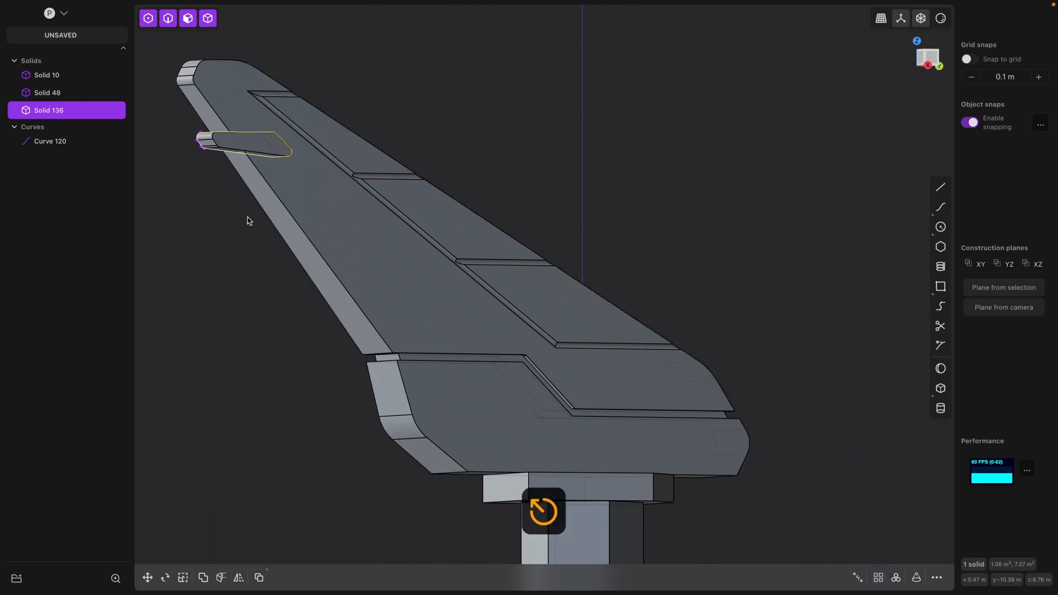
Array the block down the wing's slanted edge with a Rectangular array of 3 copies over about 2.575 m.
click(879, 577)
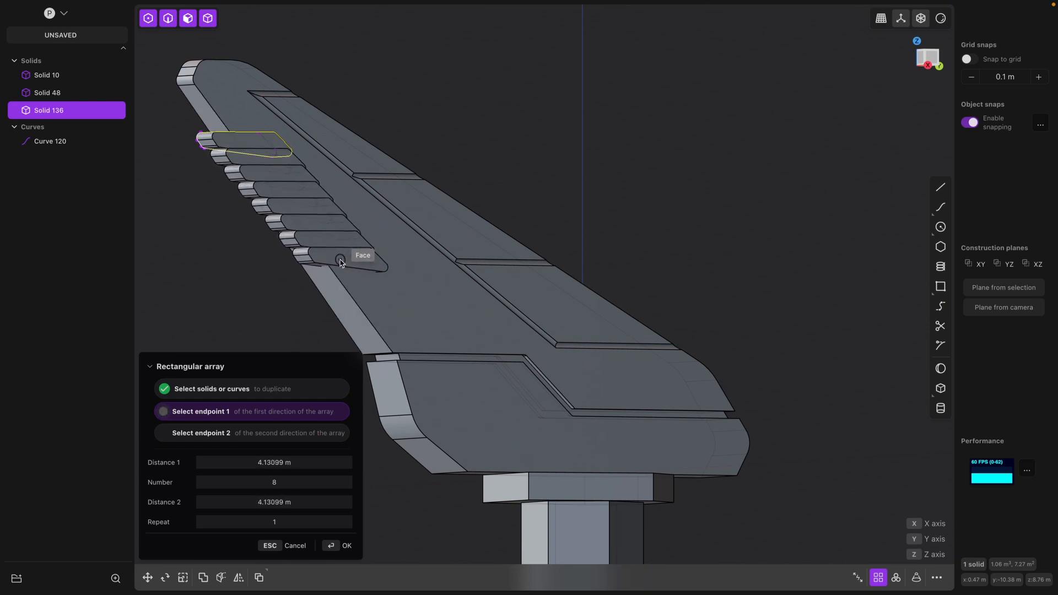
click(340, 259)
middle_drag(627, 216, 592, 224)
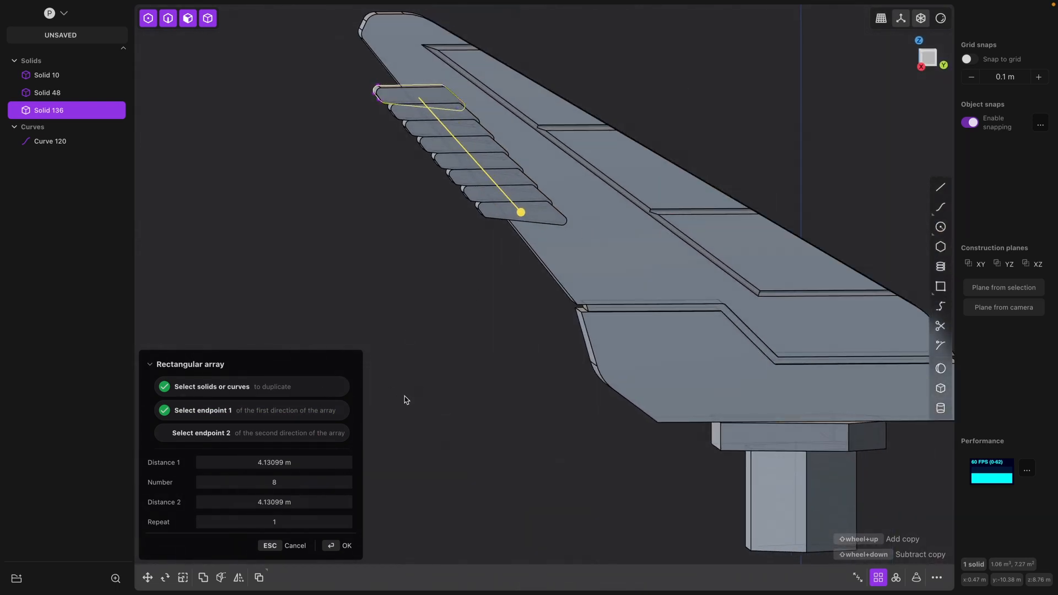
shift+scroll(406, 400, down, 5)
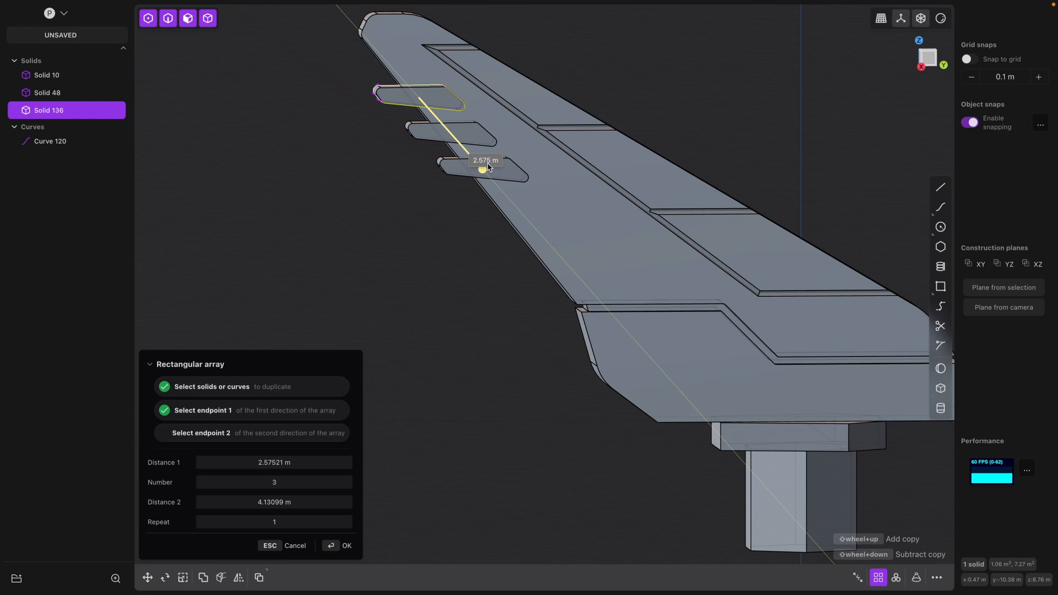
drag(488, 167, 488, 167)
key(Return)
Move the three arrayed blocks about -0.169 m along X, deeper into the wing.
middle_drag(443, 275, 404, 285)
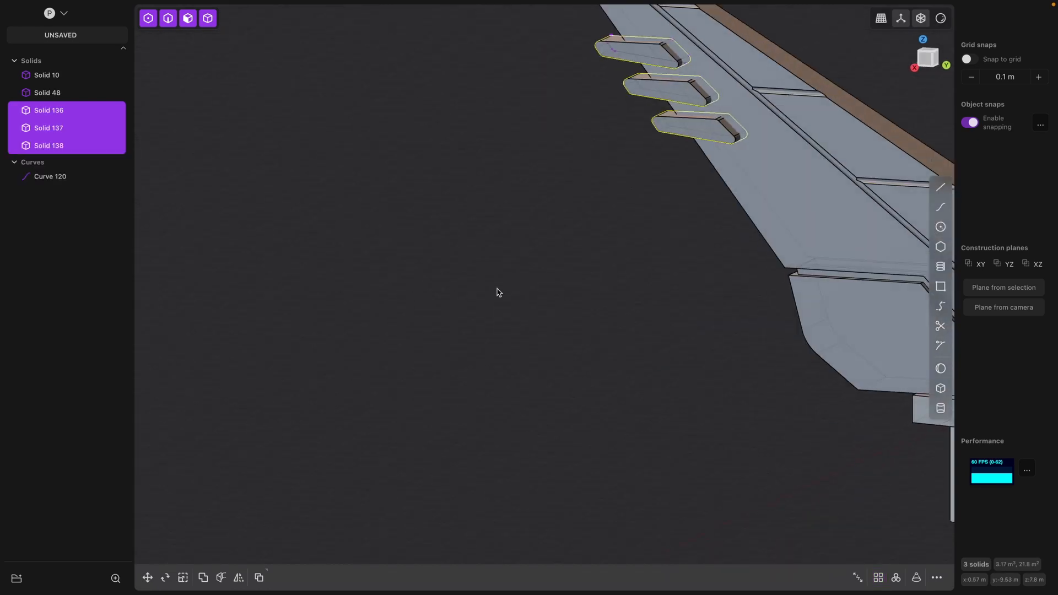
middle_drag(498, 292, 746, 234)
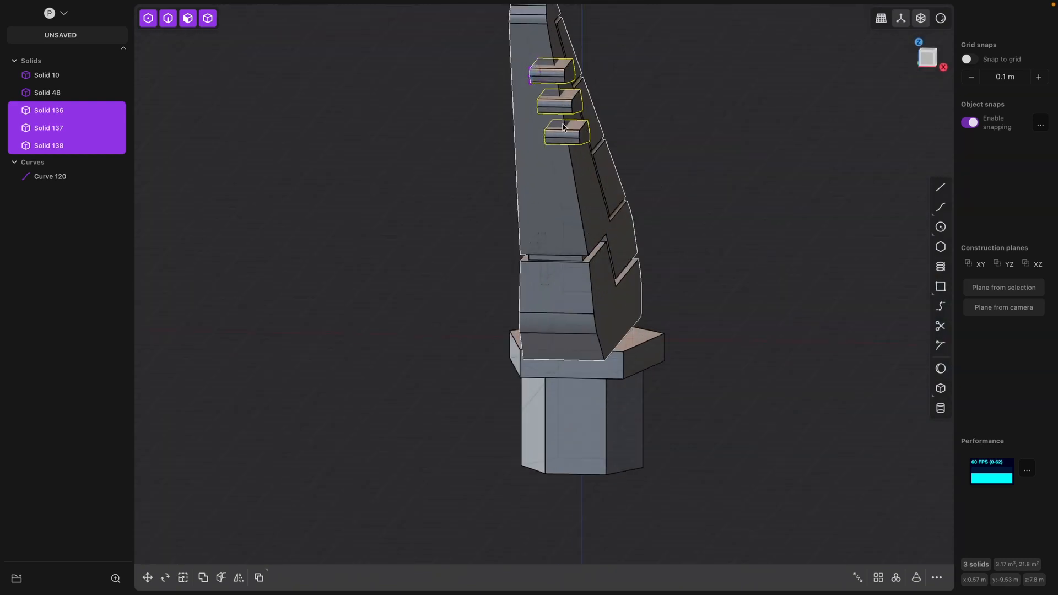
key(g)
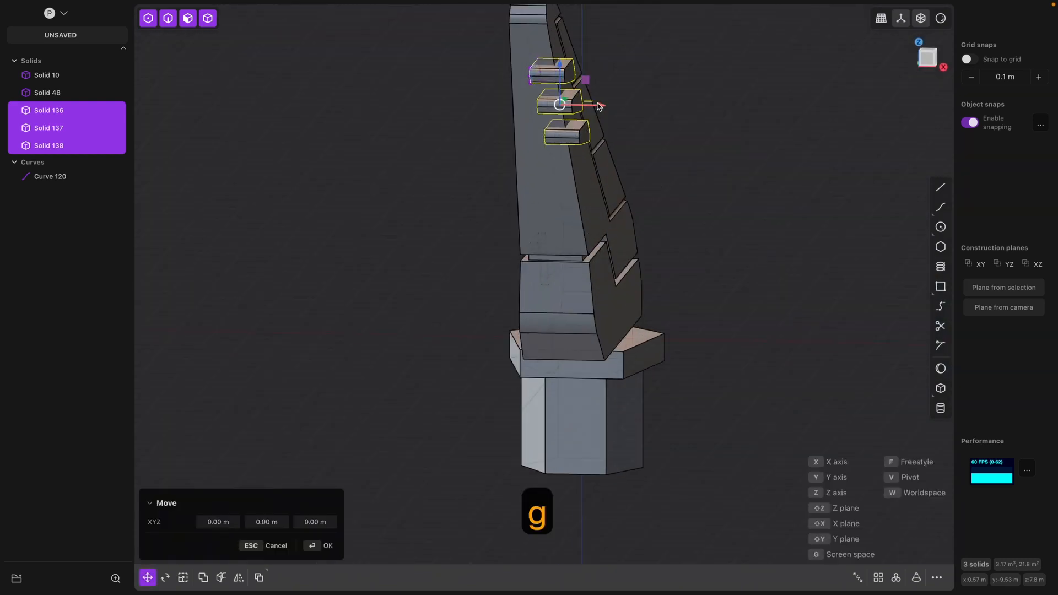
drag(600, 109, 596, 110)
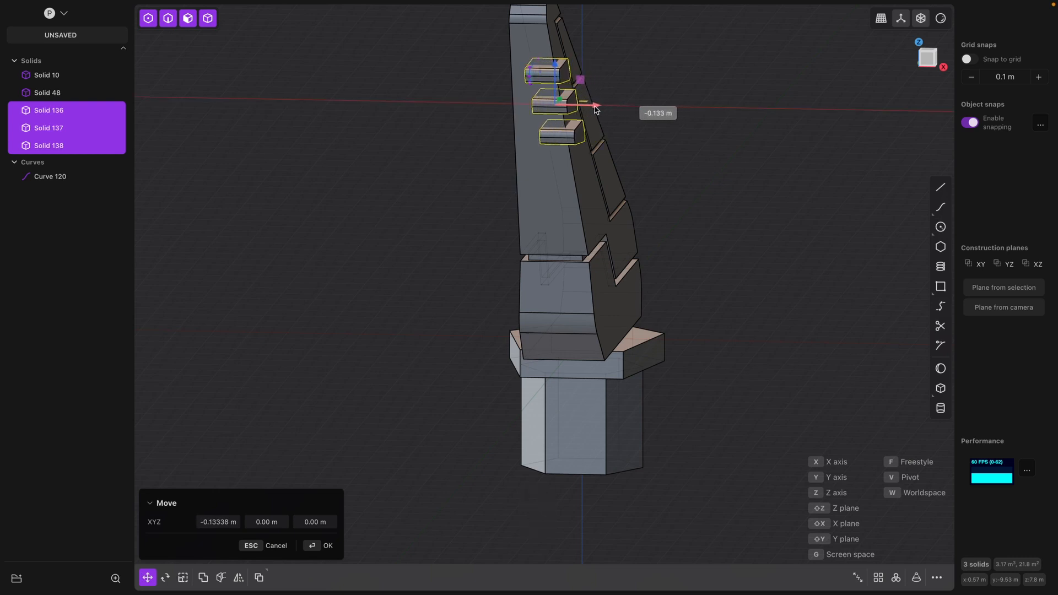
middle_drag(649, 130, 660, 120)
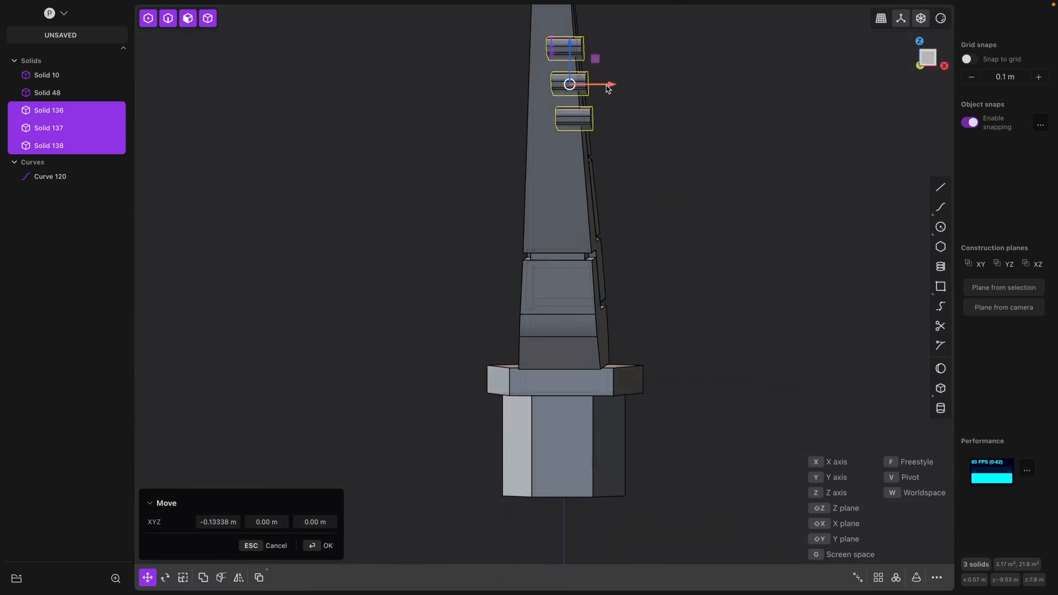
drag(609, 86, 608, 86)
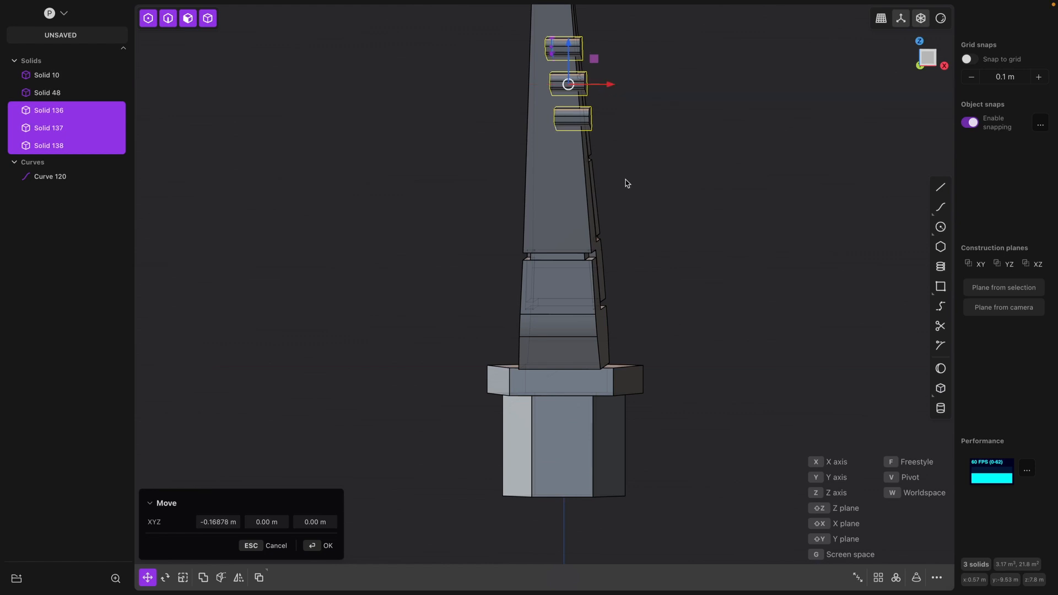
middle_drag(626, 184, 631, 182)
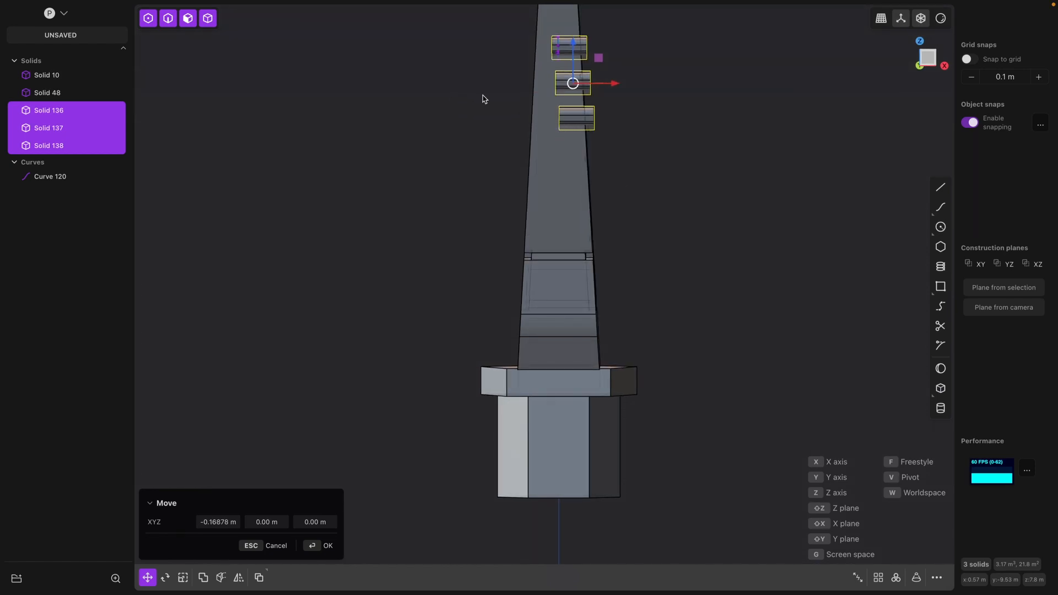
middle_drag(720, 190, 615, 171)
key(Return)
key(Escape)
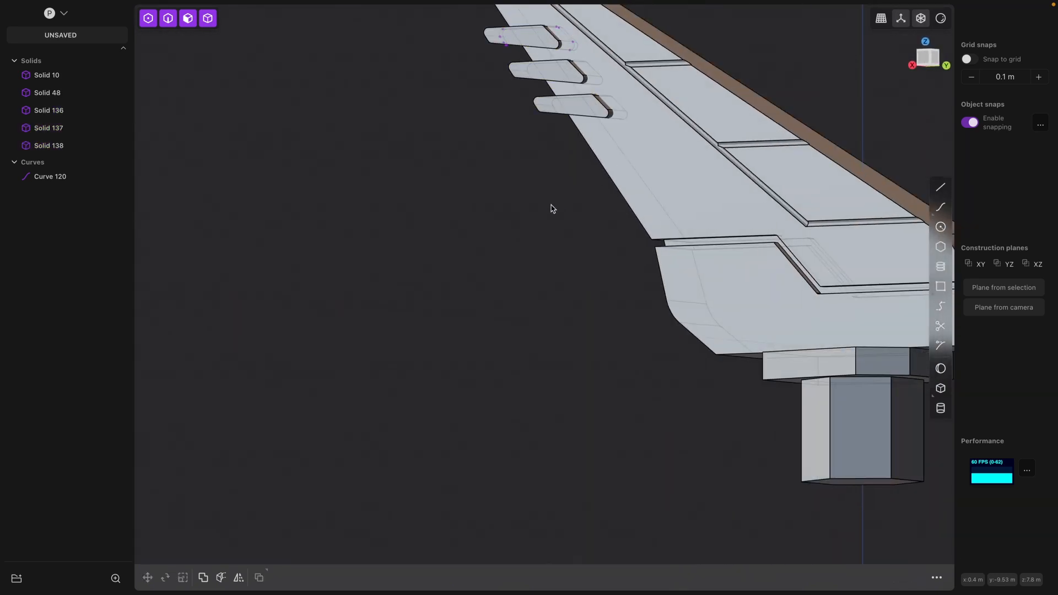
Delete the leftover profile curve inside the topmost edge block.
scroll(556, 207, down, 5)
middle_drag(548, 210, 450, 274)
middle_drag(464, 153, 502, 185)
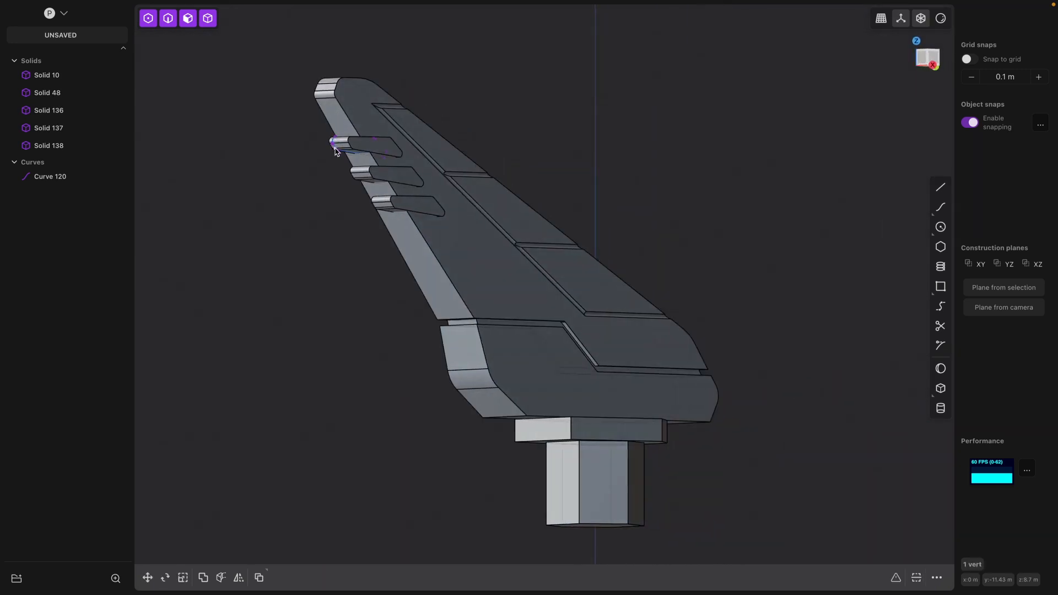
click(345, 154)
middle_drag(355, 172, 430, 163)
click(345, 154)
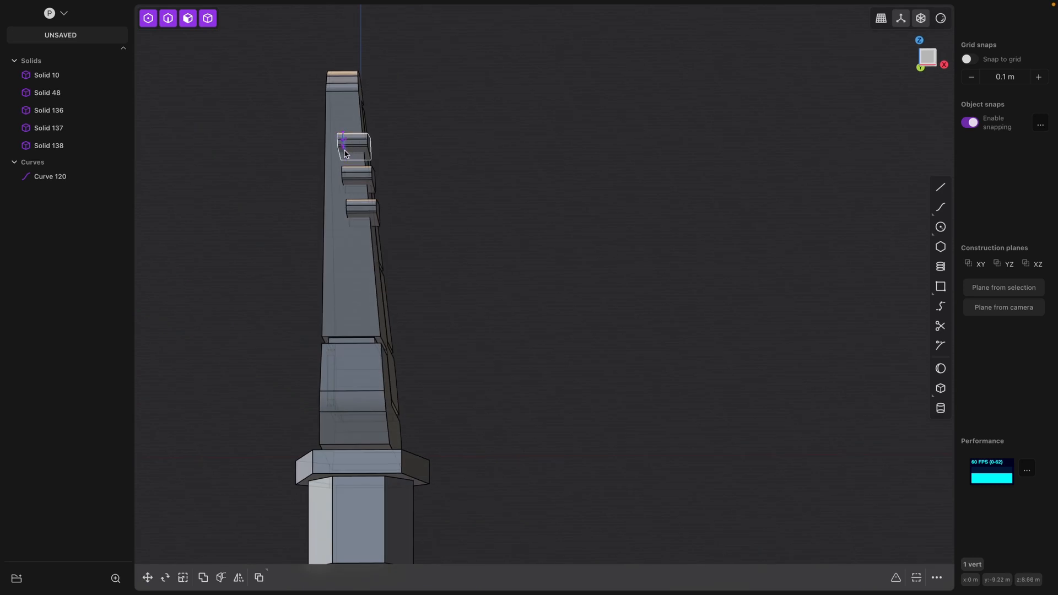
click(348, 148)
middle_drag(347, 147, 403, 160)
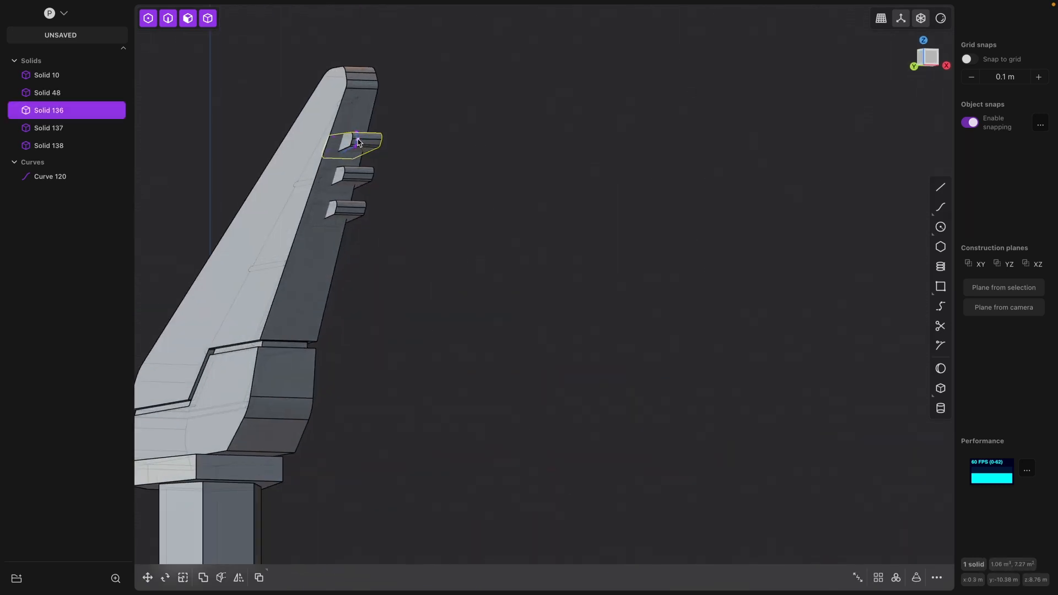
scroll(358, 141, up, 4)
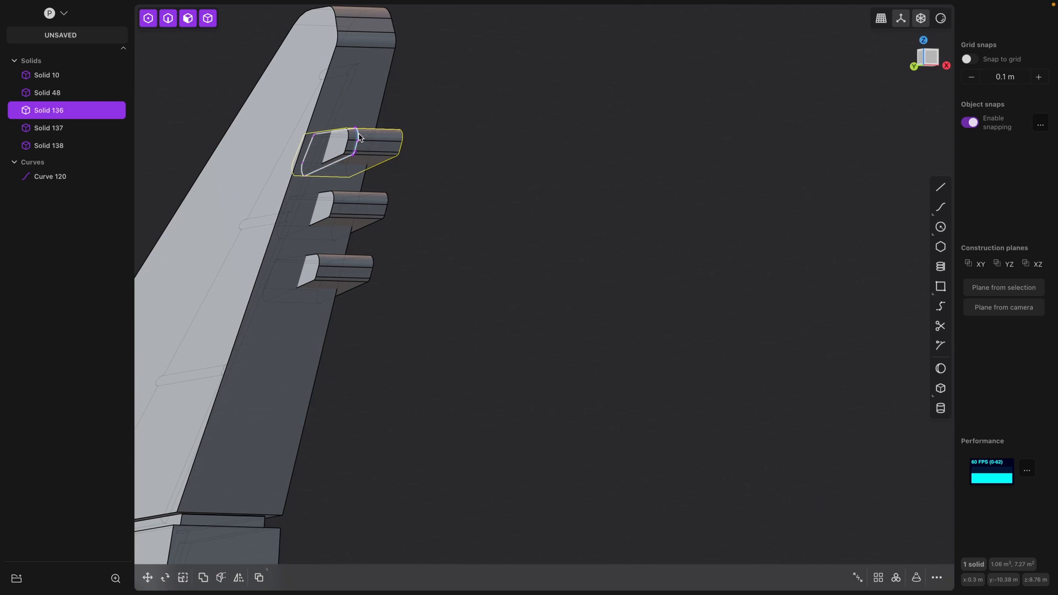
click(359, 138)
key(x)
middle_drag(491, 210, 437, 217)
Unite the three edge blocks with the wing into one solid using a Boolean Union.
click(445, 178)
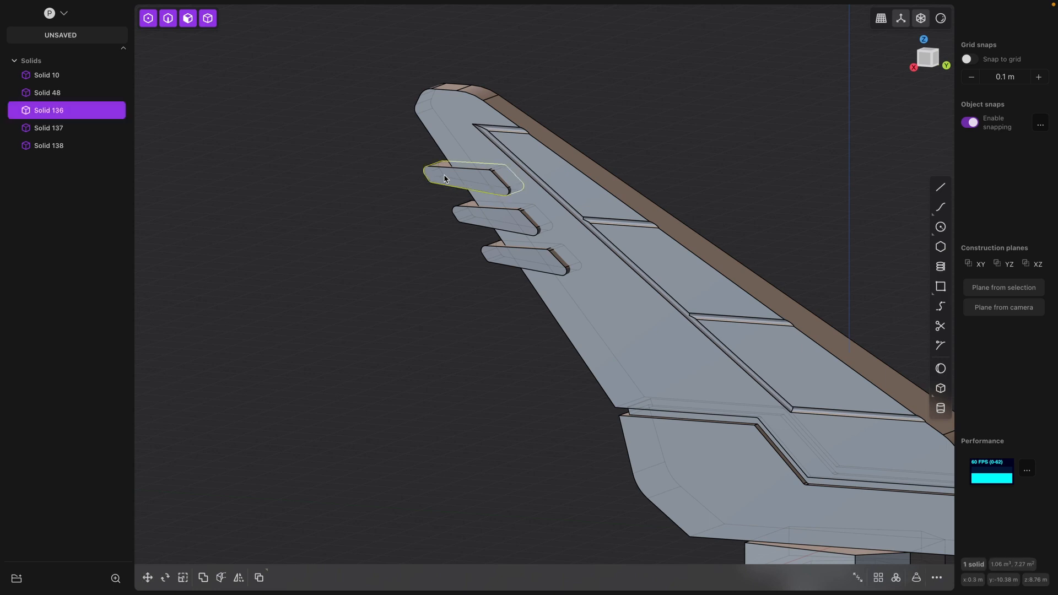
shift+click(469, 220)
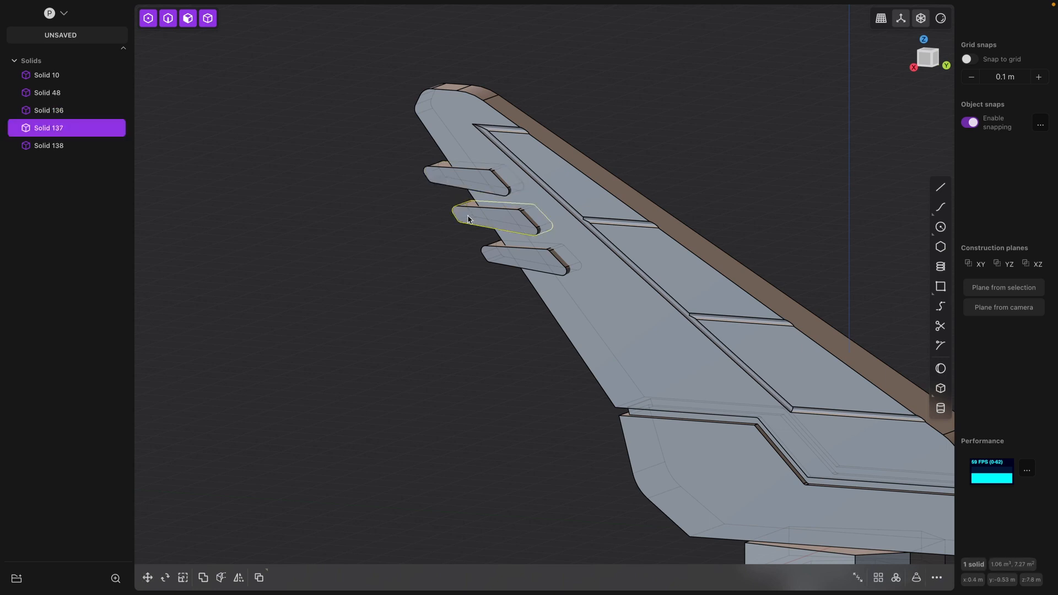
shift+click(490, 256)
shift+click(453, 117)
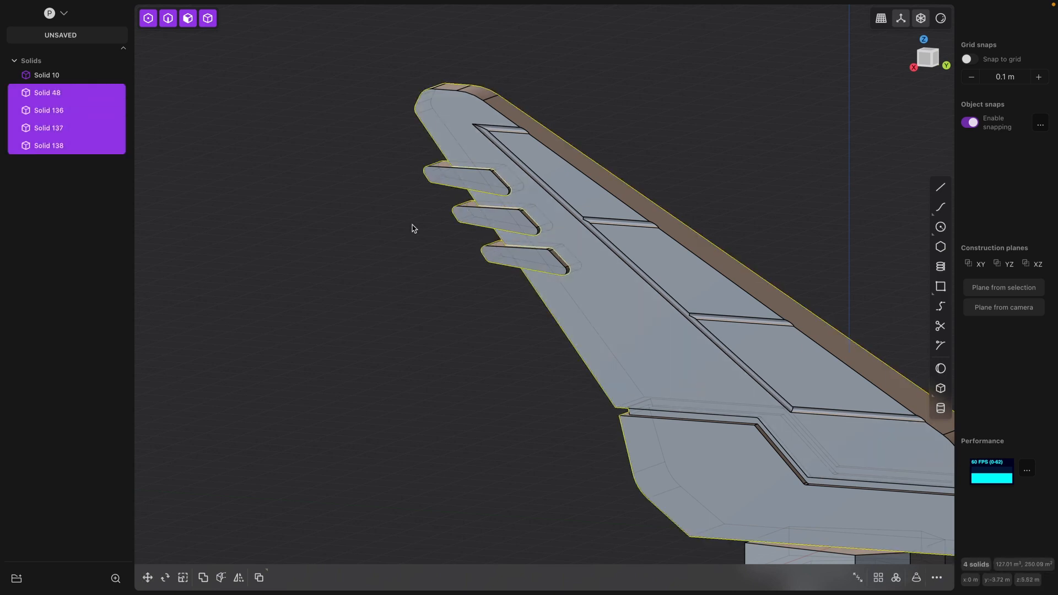
key(q)
key(q)
right_click(459, 287)
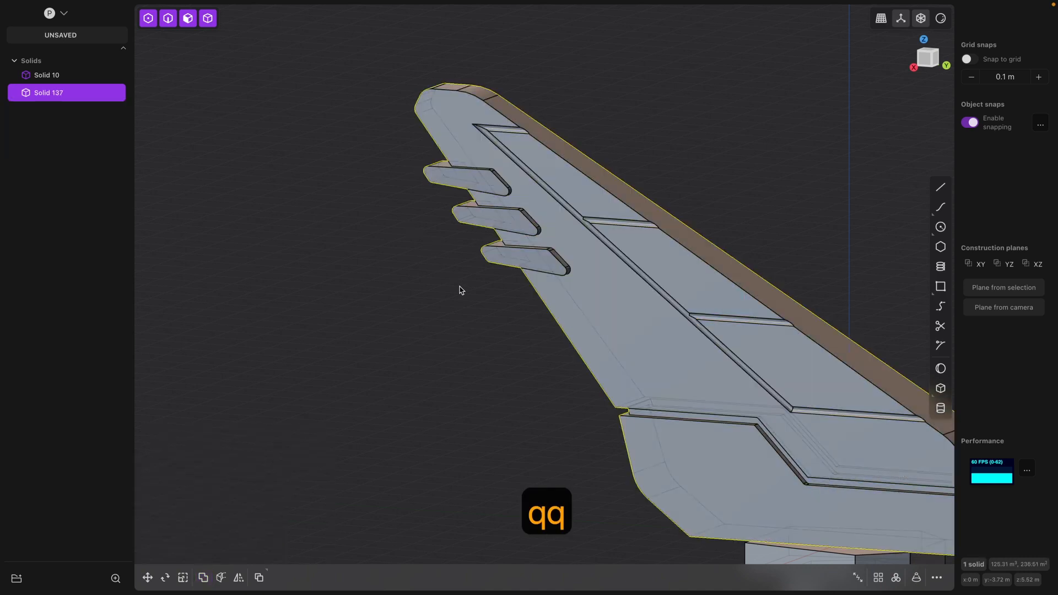
Mirror the united wing along the X axis across its centre plane, slicing at the plane and merging the halves together.
middle_drag(458, 287, 422, 253)
shift+middle_drag(458, 293, 380, 333)
scroll(375, 352, down, 3)
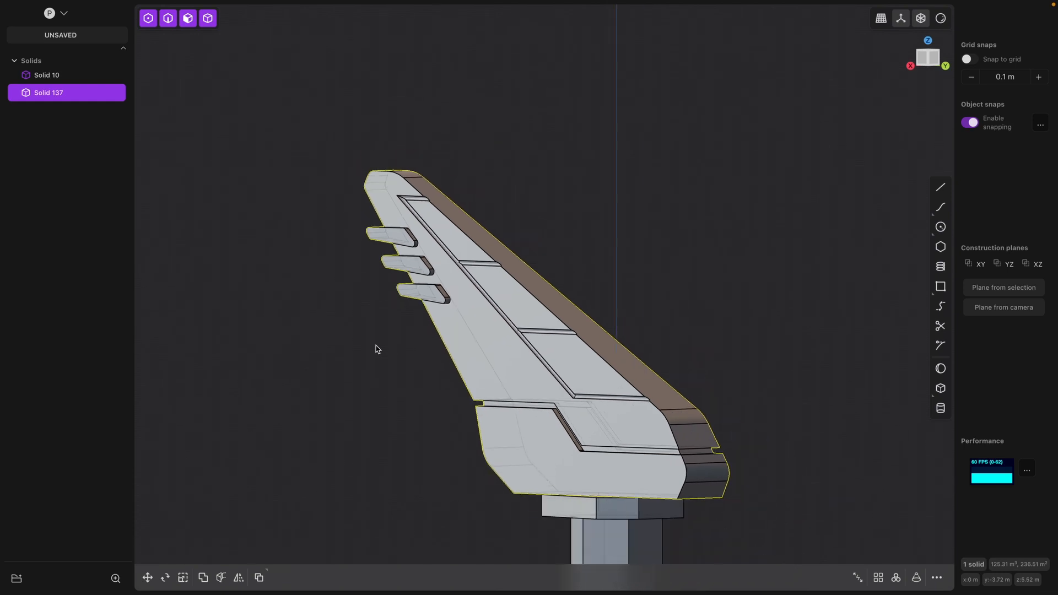
middle_drag(378, 349, 246, 350)
key(alt+x)
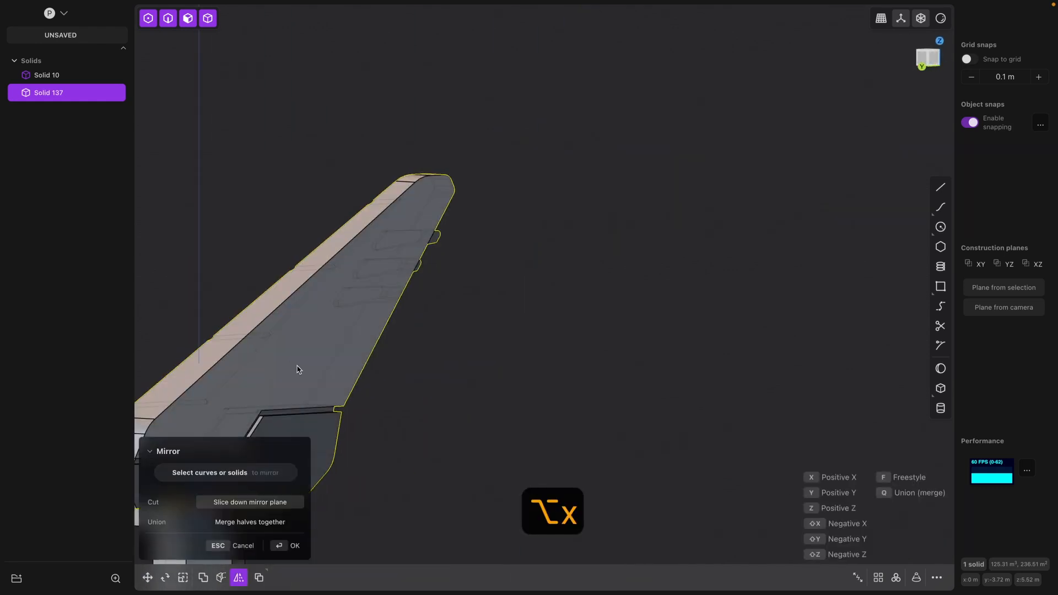
shift+middle_drag(299, 369, 502, 282)
middle_drag(405, 403, 384, 408)
click(384, 408)
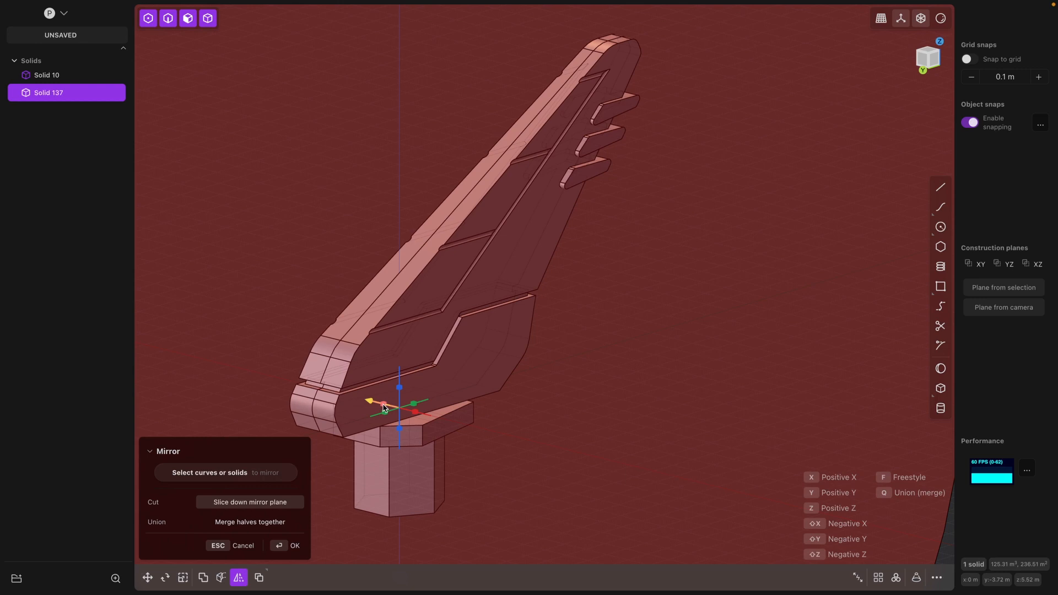
key(q)
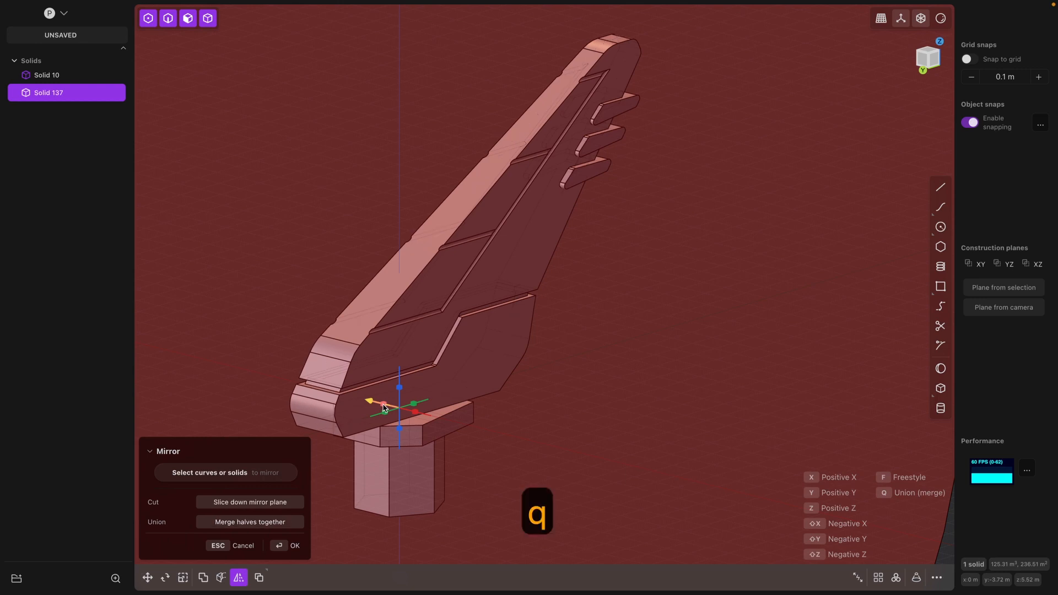
right_click(568, 355)
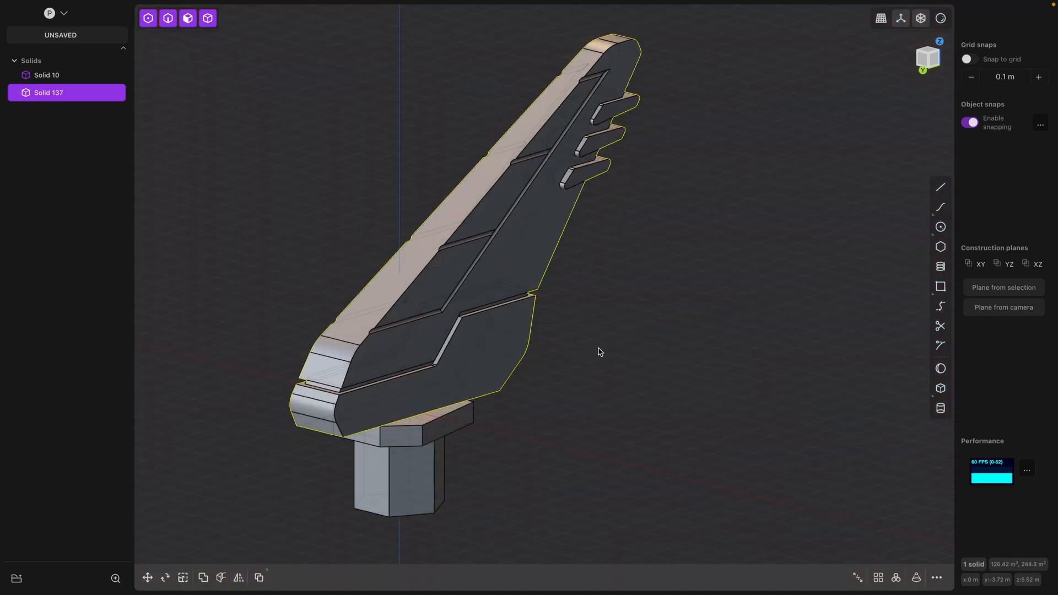
Turn off the X-ray display of hidden edges.
middle_drag(598, 350, 656, 338)
key(alt+z)
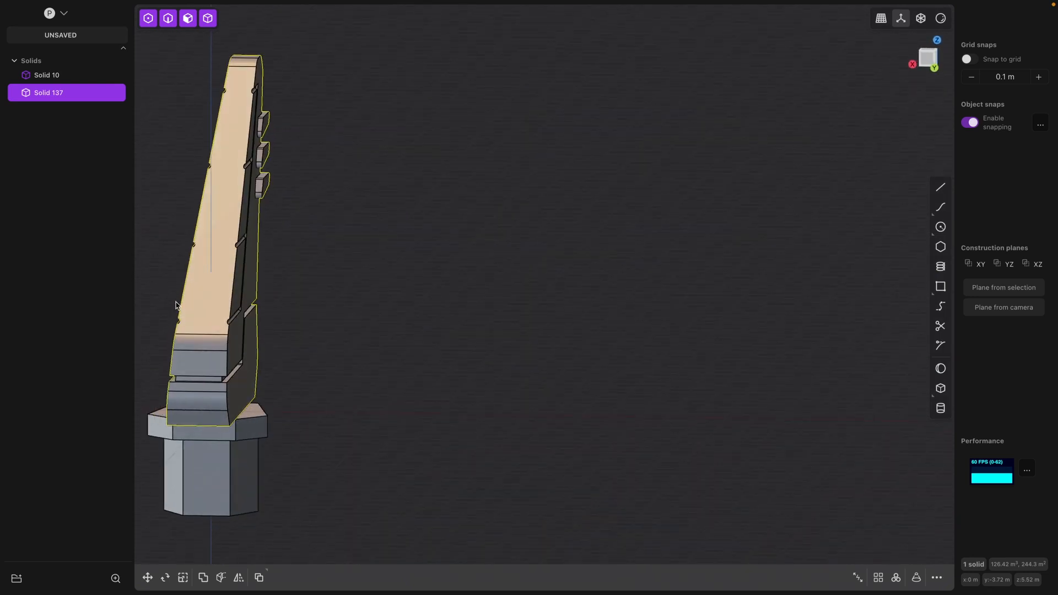
middle_drag(165, 295, 347, 385)
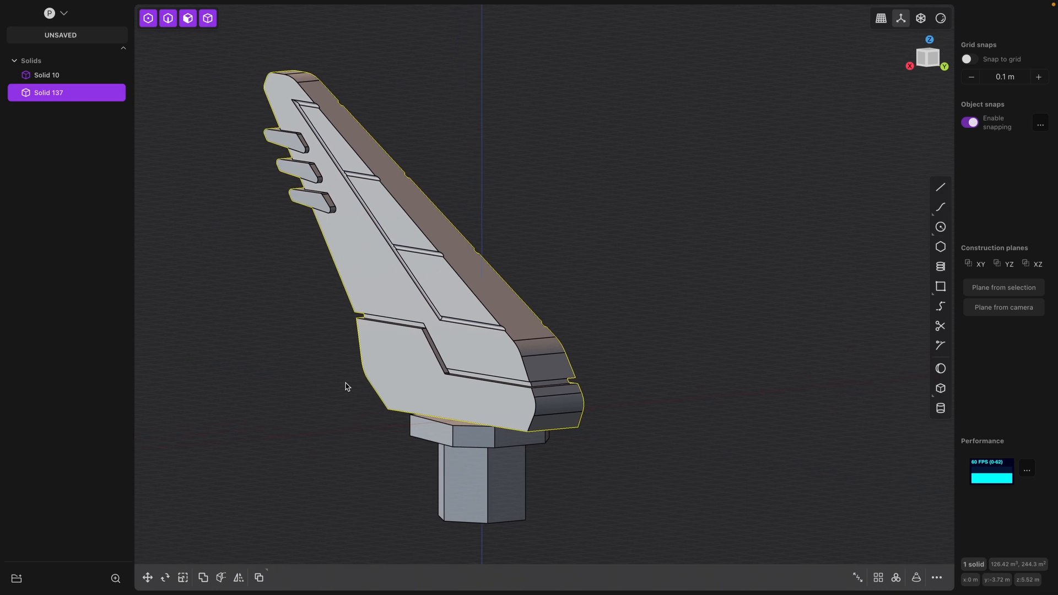
Try chamfers of about 0.278 m and 0.275 m on the wing's long slanted front edge, undoing each.
click(480, 303)
key(f)
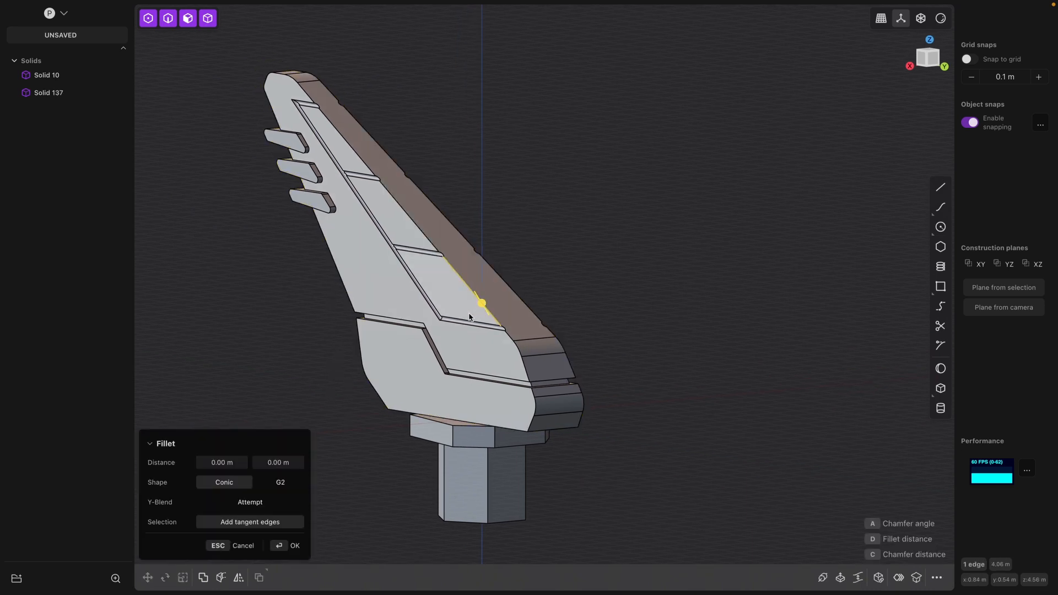
drag(482, 305, 496, 303)
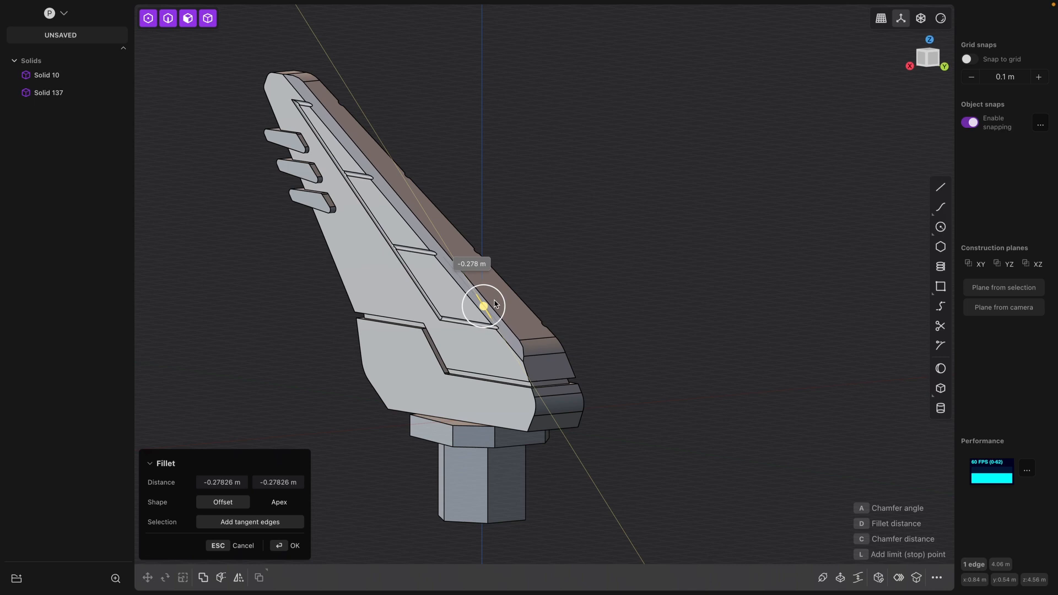
drag(495, 304, 495, 304)
middle_drag(270, 228, 290, 230)
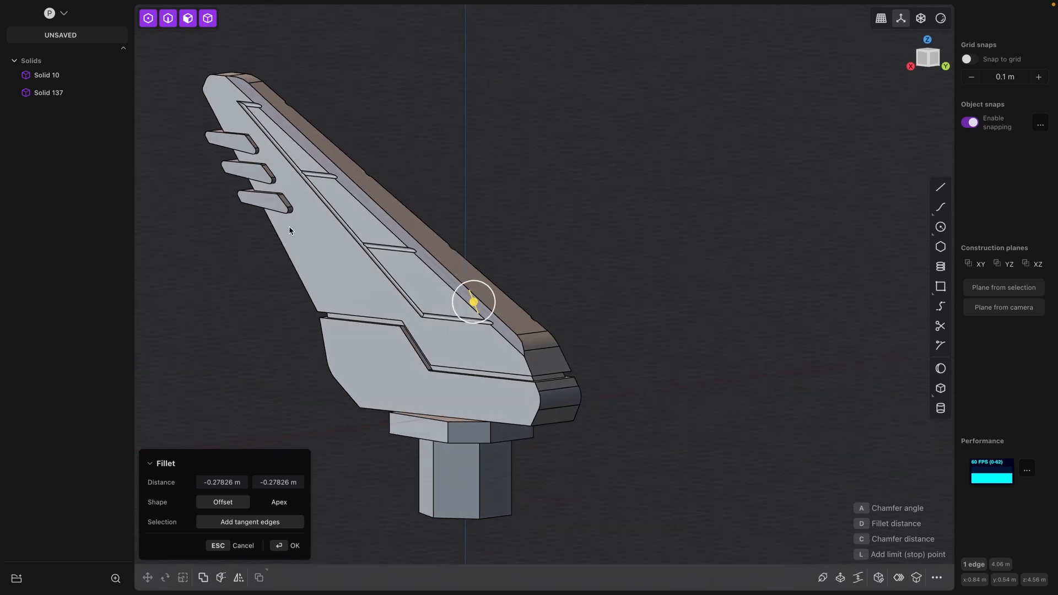
key(super+z)
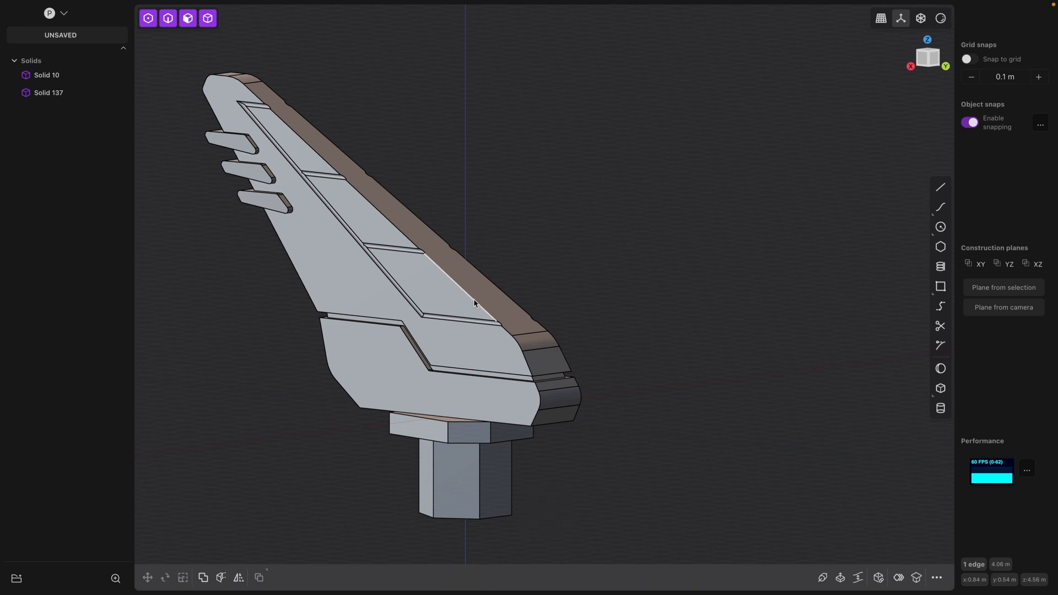
key(f)
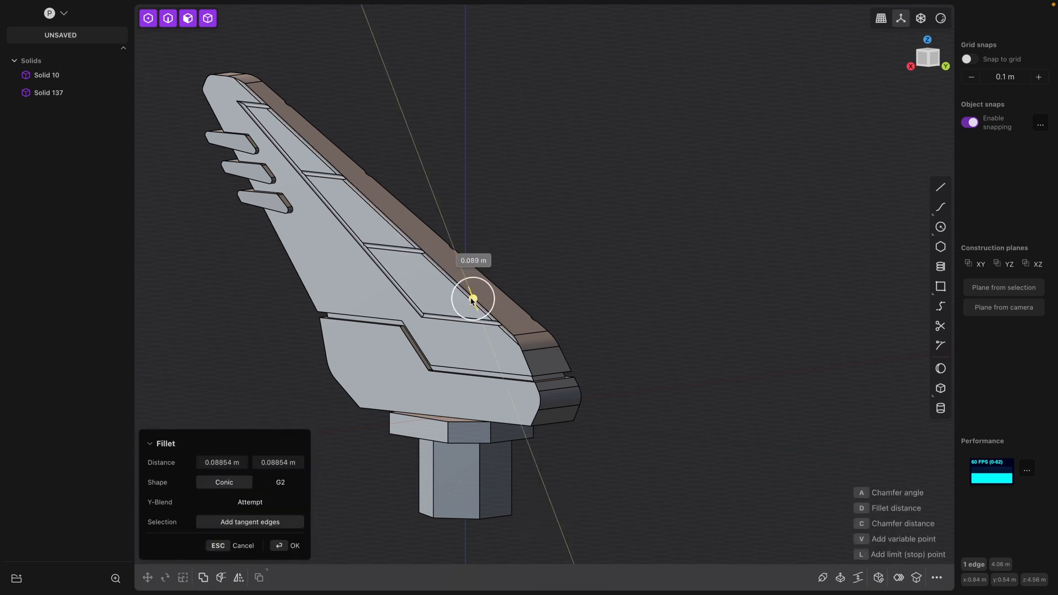
drag(470, 298, 477, 305)
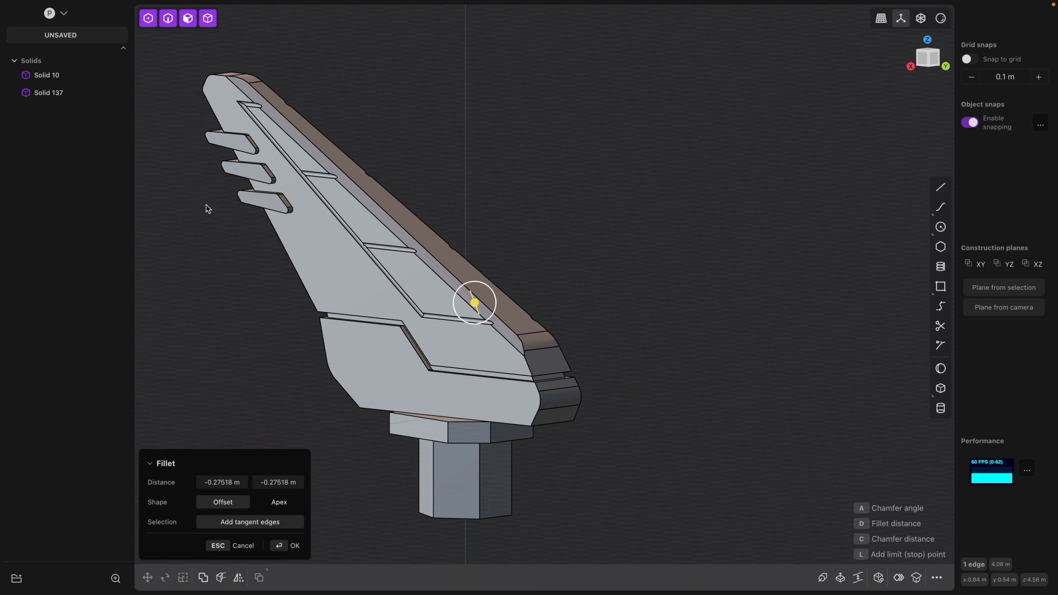
key(ctrl+z)
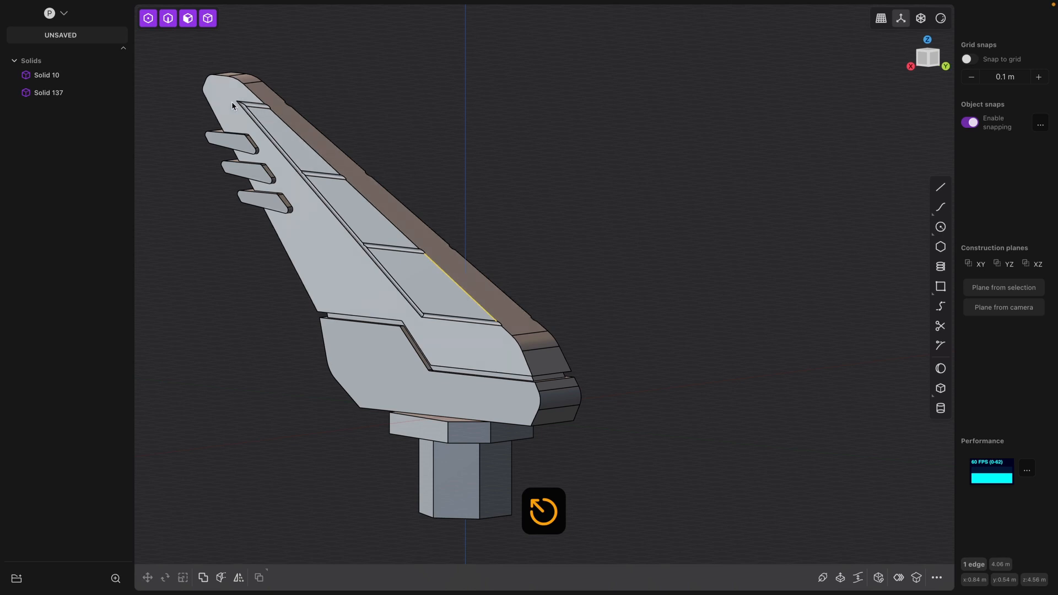
Add the upper front edge segment, the tip's outline edges and the rear edge above the blocks to the fillet selection.
click(298, 137)
key(f)
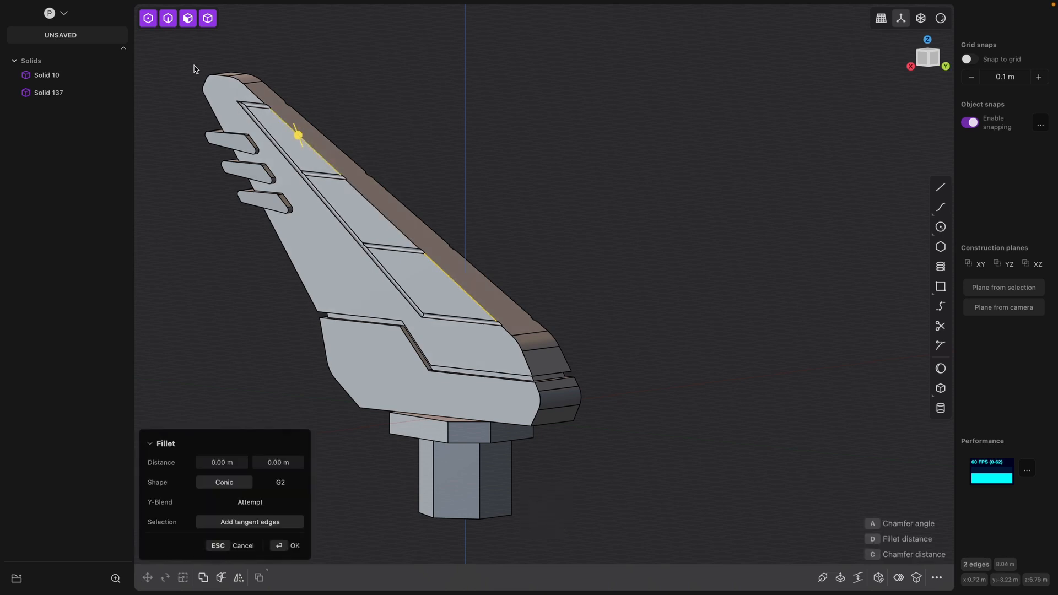
click(219, 79)
click(212, 113)
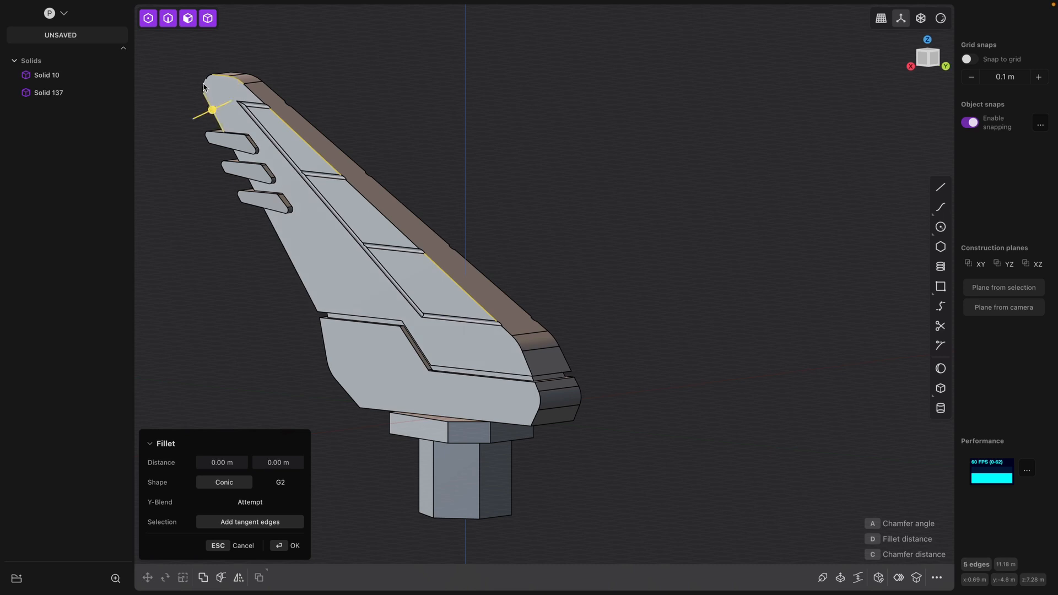
click(203, 85)
middle_drag(198, 183, 239, 179)
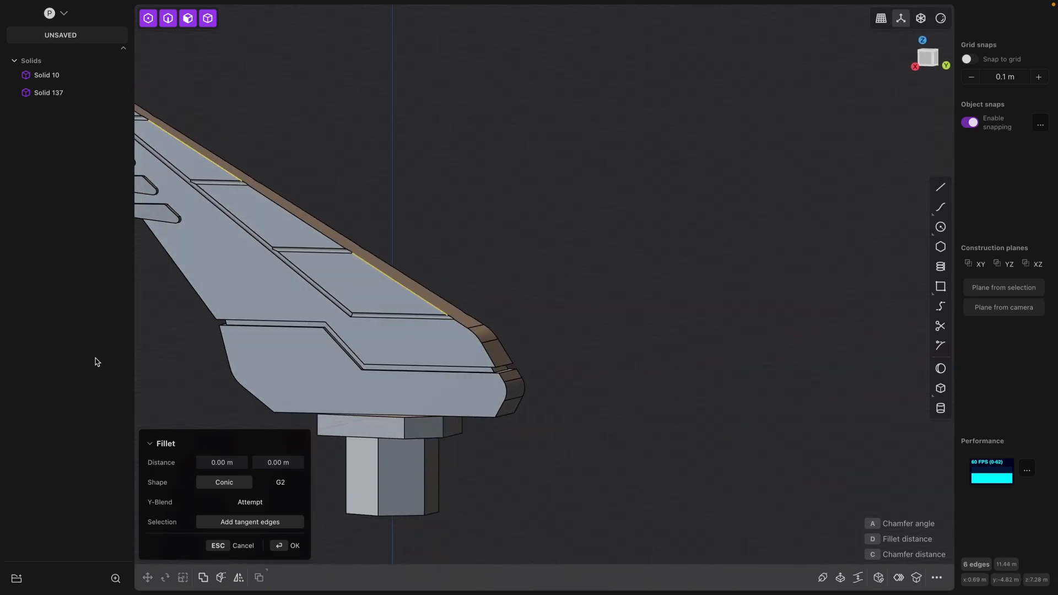
shift+middle_drag(152, 336, 300, 322)
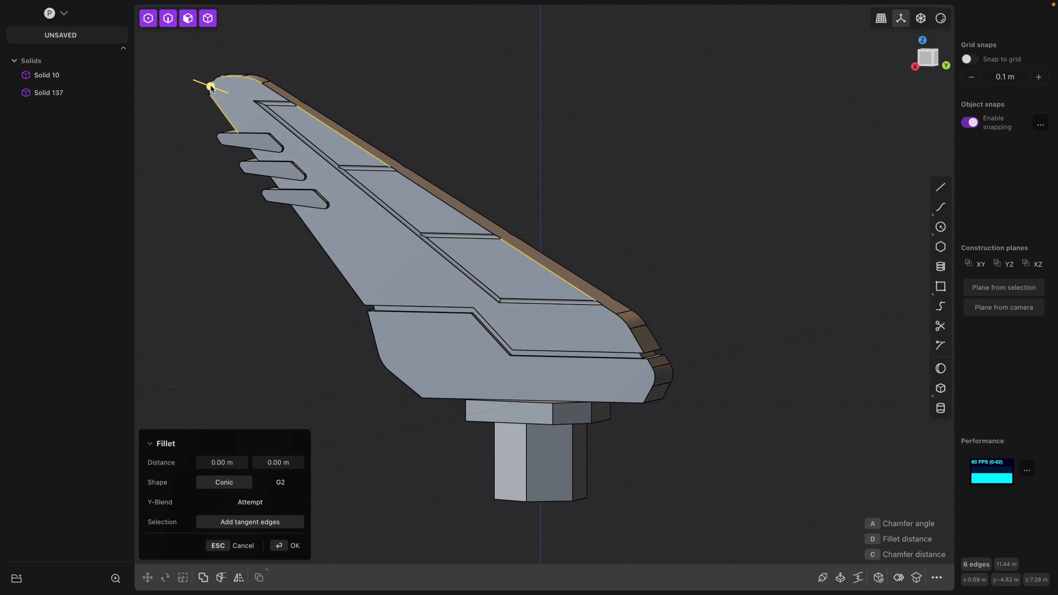
Try to chamfer the selected front and tip edges by about 0.261 m.
drag(210, 86, 215, 87)
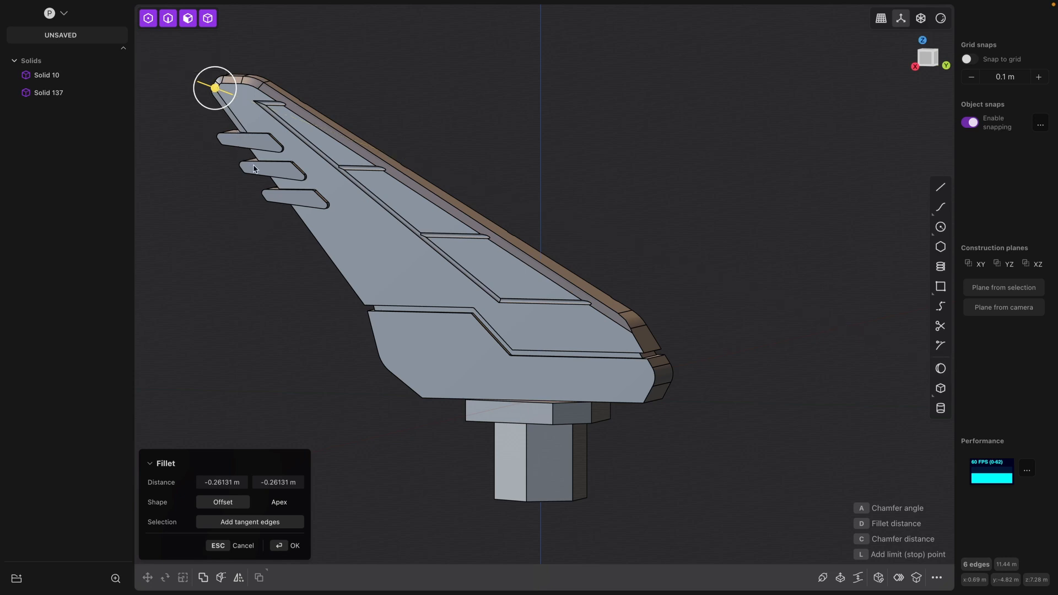
middle_drag(260, 248, 271, 252)
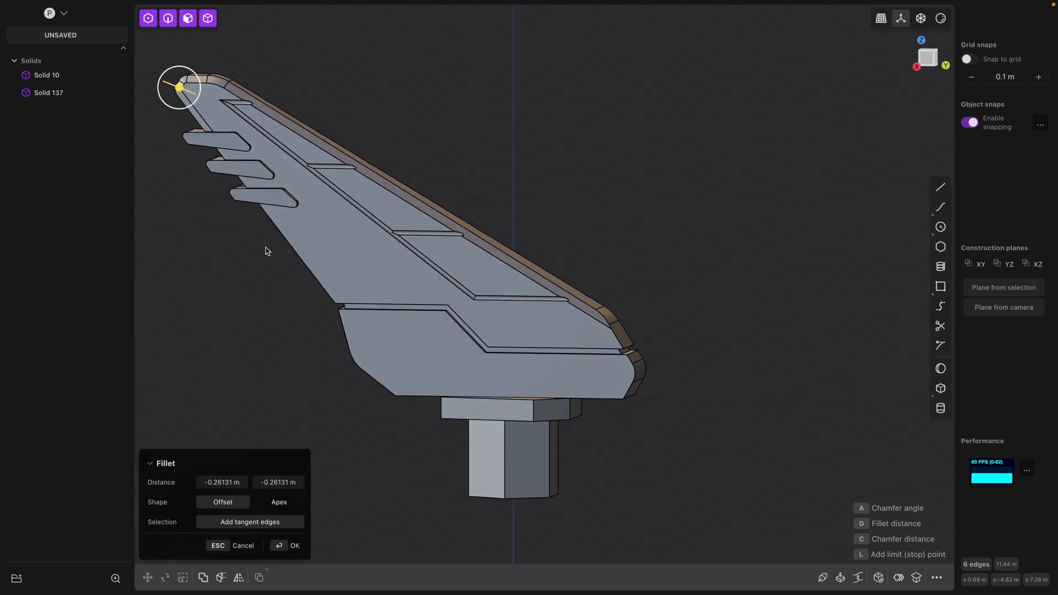
key(ctrl+z)
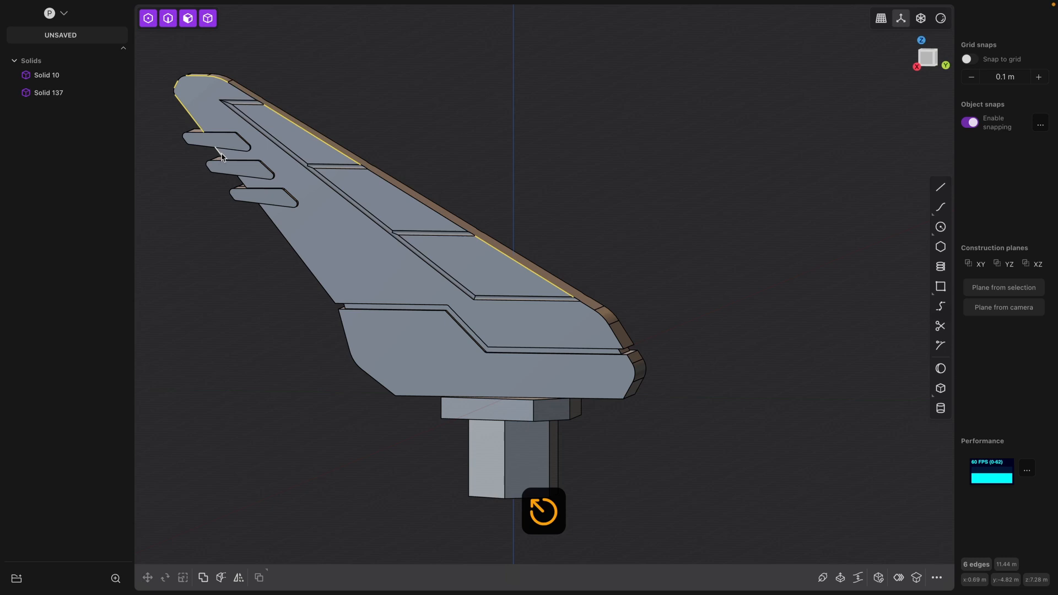
Add the rear edge segments between and below the blocks to the selection and chamfer the wing outline by about 0.289 m.
shift+click(222, 154)
shift+click(243, 182)
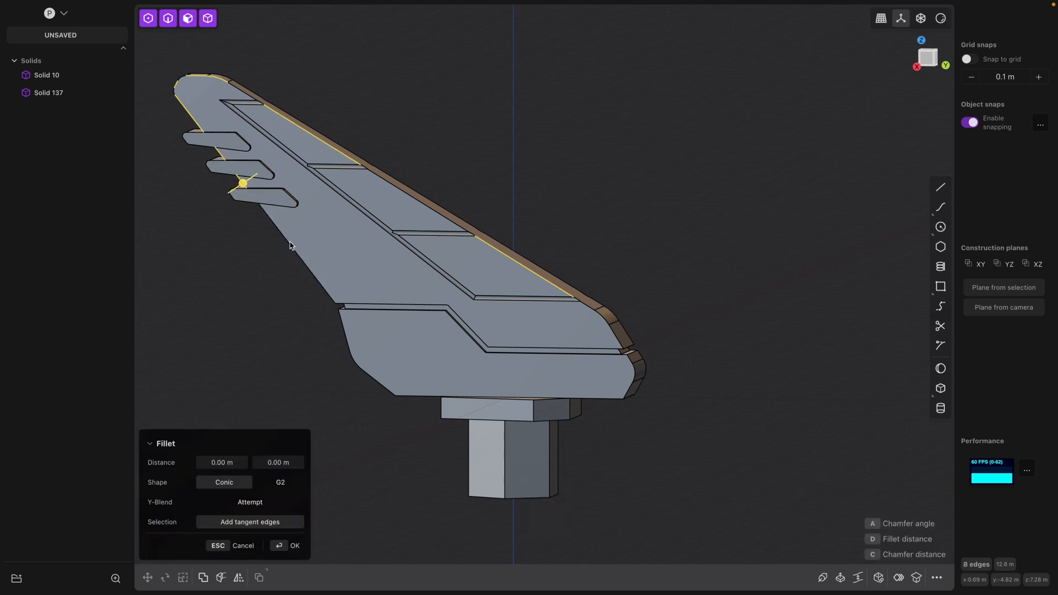
shift+click(290, 242)
drag(288, 245, 304, 240)
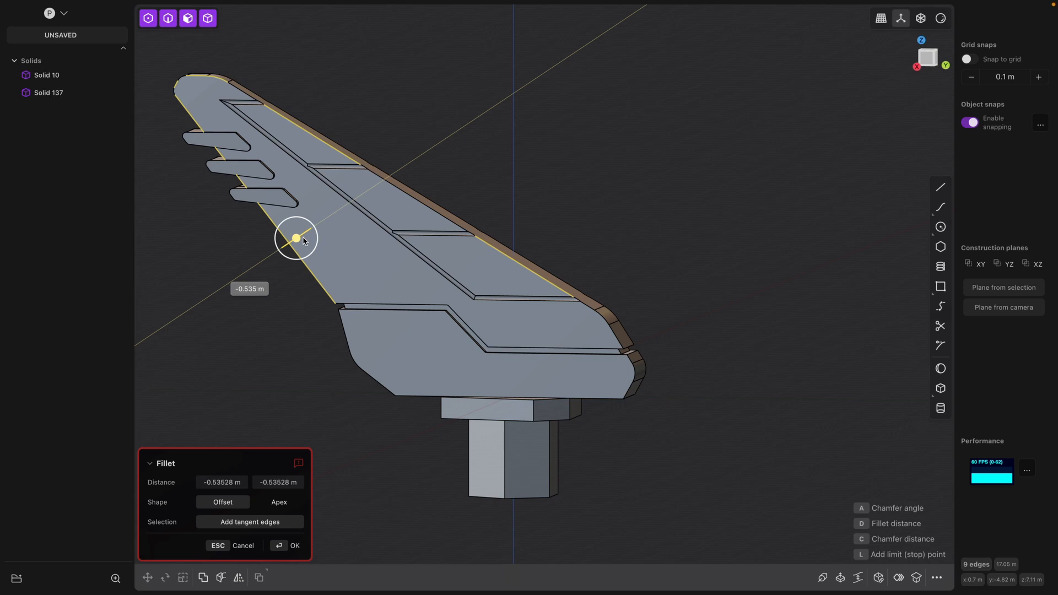
drag(303, 241, 298, 245)
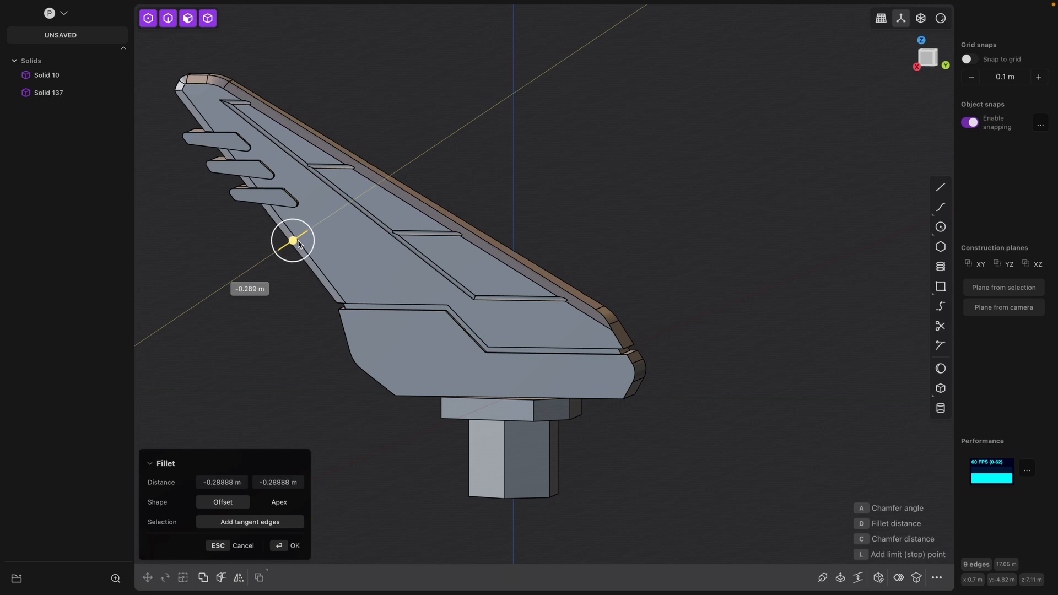
drag(299, 244, 299, 244)
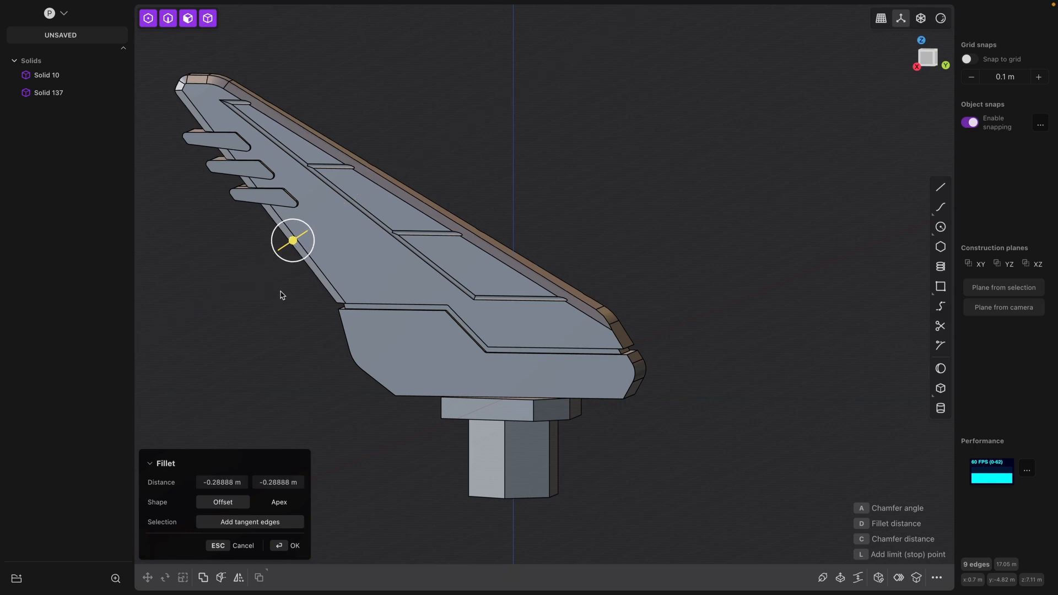
key(Return)
middle_drag(739, 397, 718, 406)
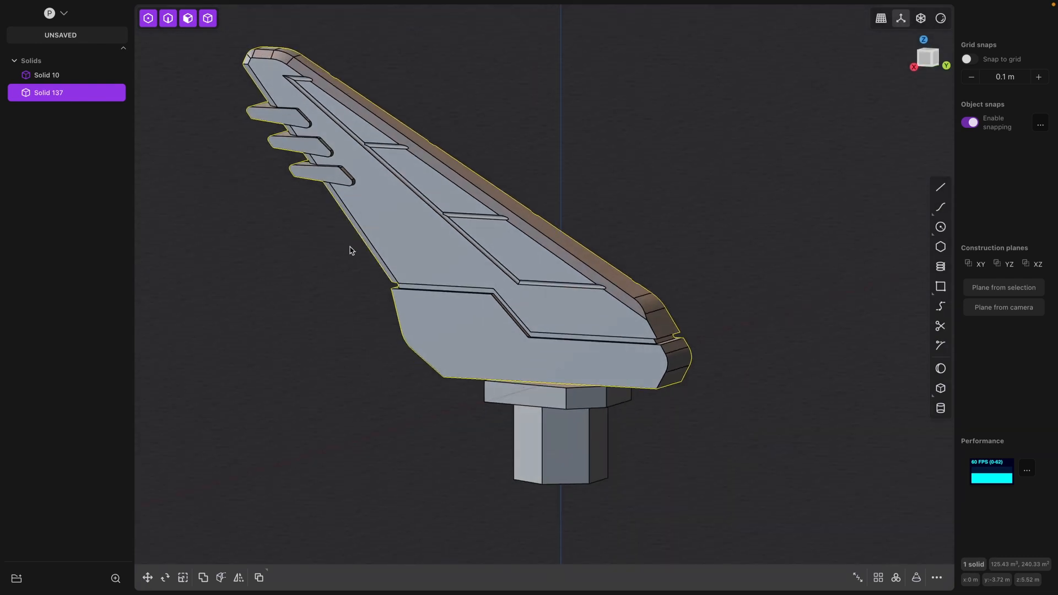
middle_drag(340, 362, 467, 336)
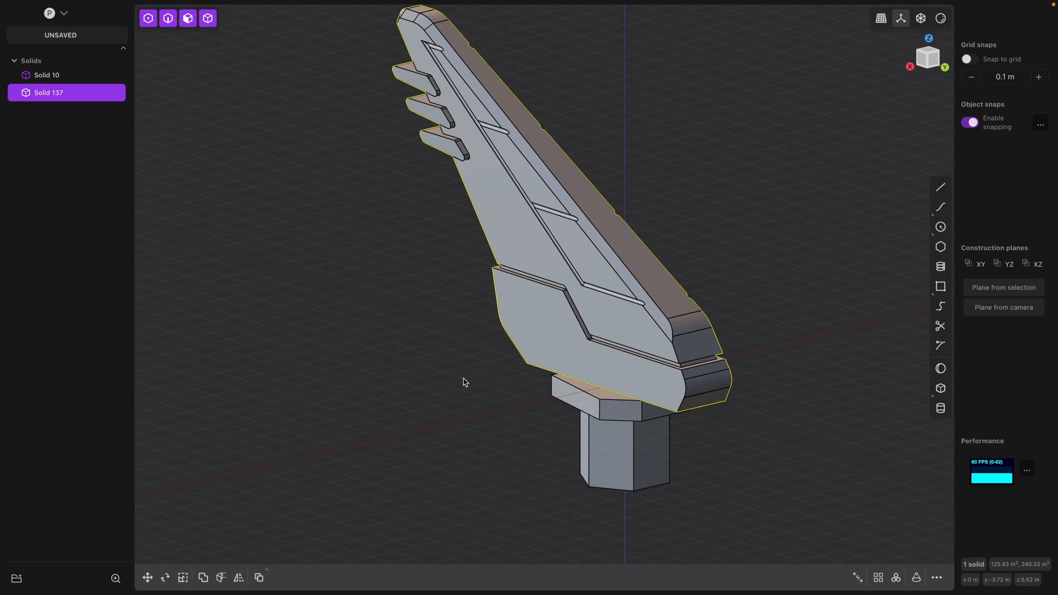
Mirror the chamfered wing body along the X axis with the halves merged into one solid.
key(alt+x)
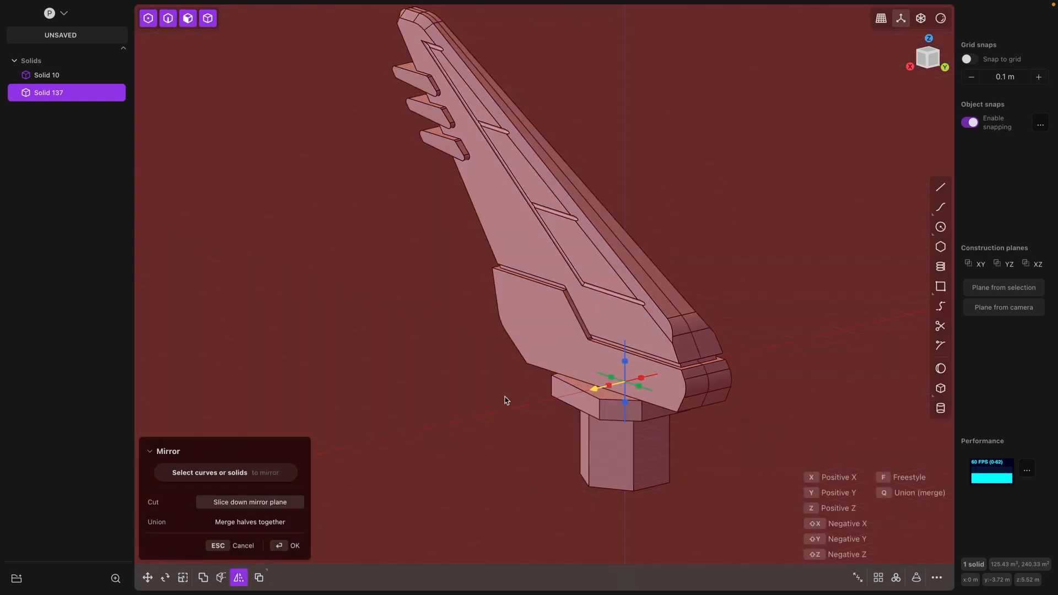
key(q)
right_click(430, 389)
Examine the mirrored wing from both sides, checking the chamfered outline, panel grooves, edge blocks and base connection.
middle_drag(704, 447, 296, 388)
middle_drag(570, 452, 567, 416)
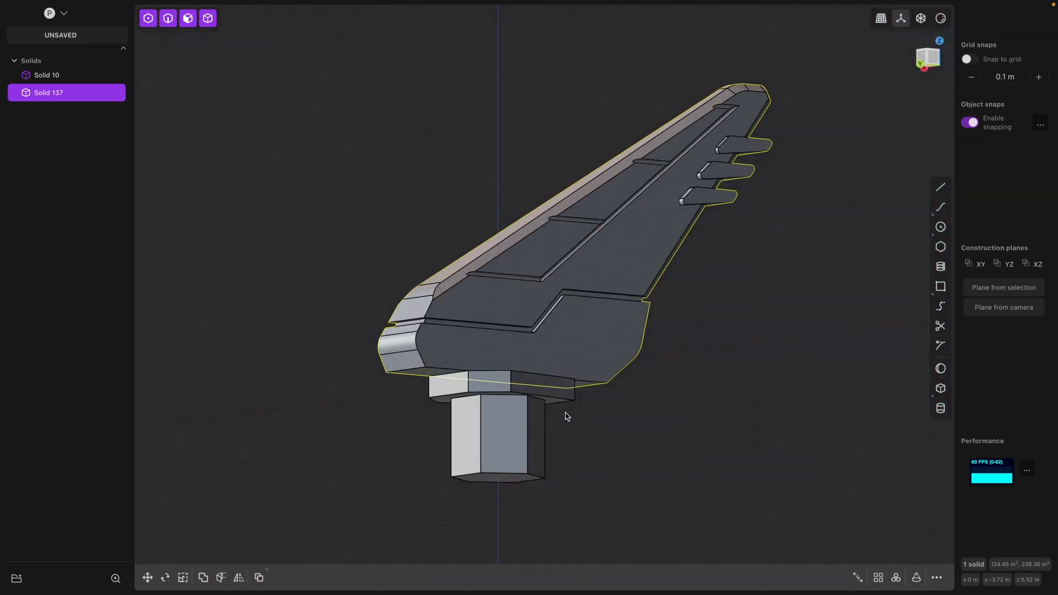
middle_drag(302, 347, 444, 375)
middle_drag(334, 404, 628, 430)
middle_drag(281, 366, 314, 359)
middle_drag(252, 375, 359, 397)
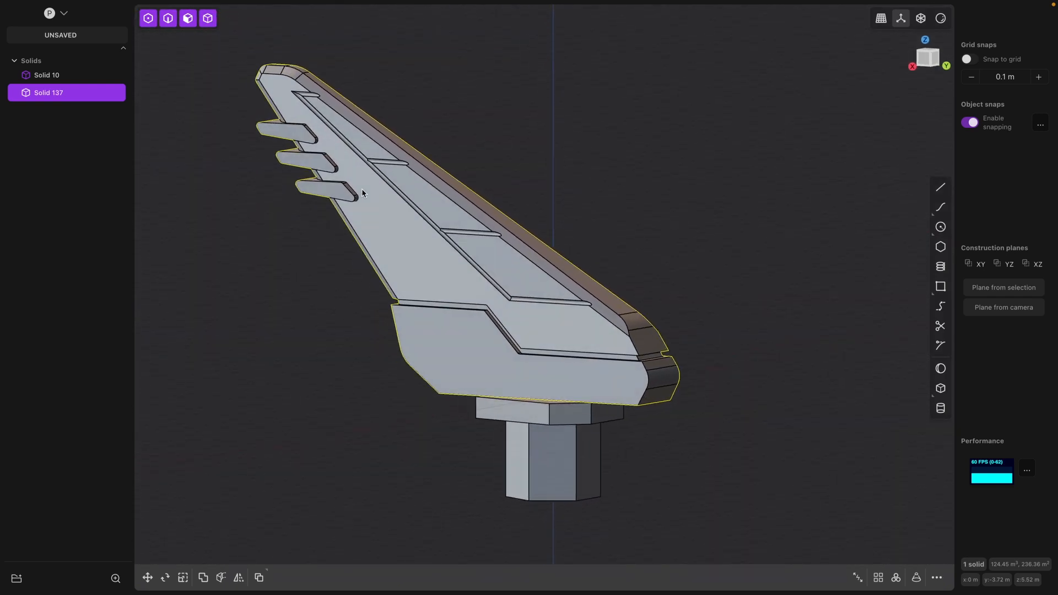
middle_drag(364, 257, 341, 333)
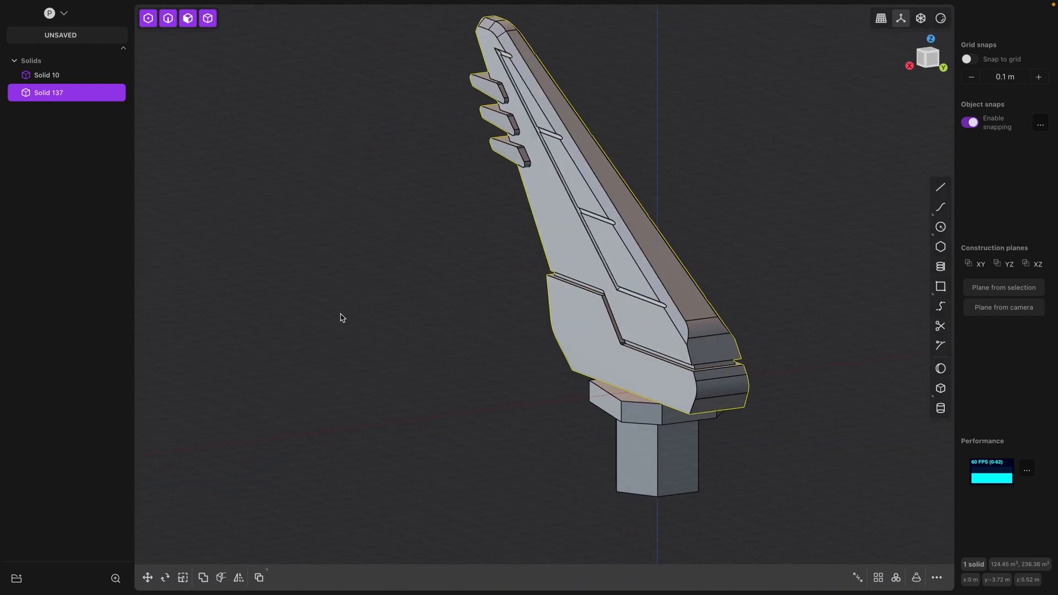
middle_drag(364, 272, 407, 267)
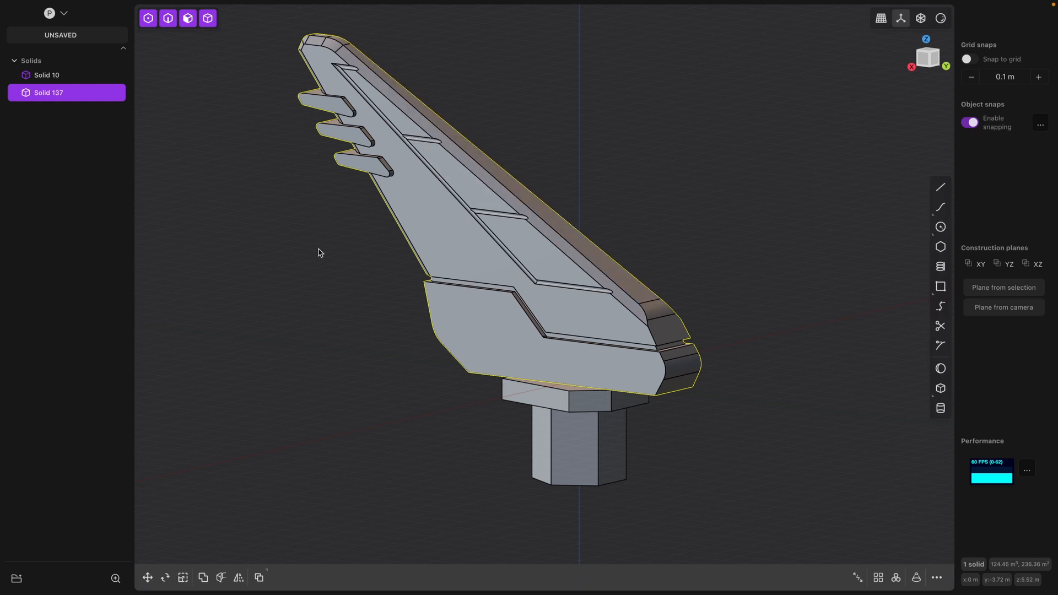
middle_drag(292, 280, 378, 317)
middle_drag(314, 297, 324, 340)
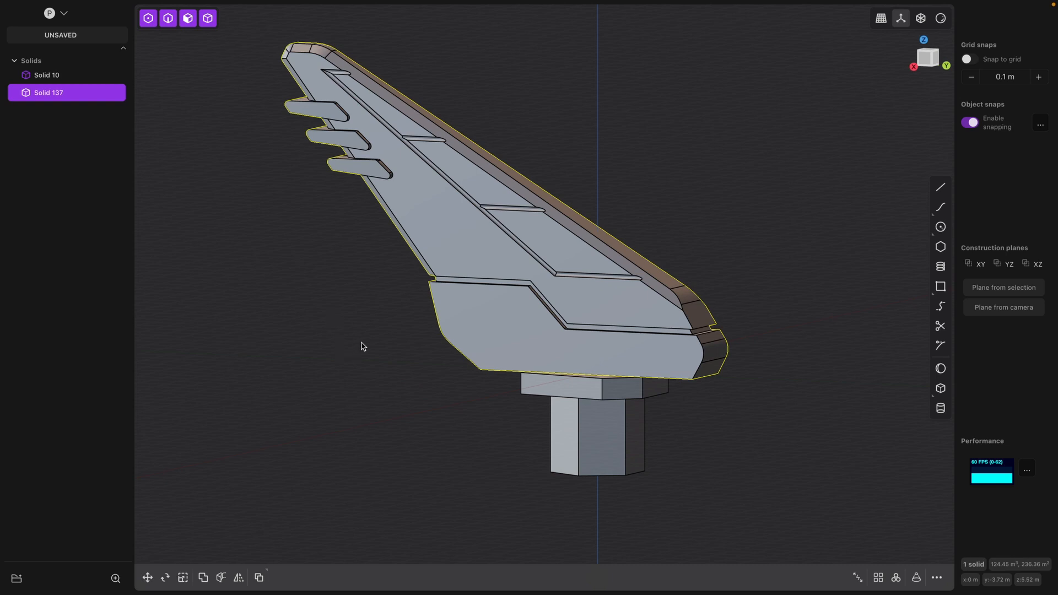
middle_drag(371, 358, 364, 362)
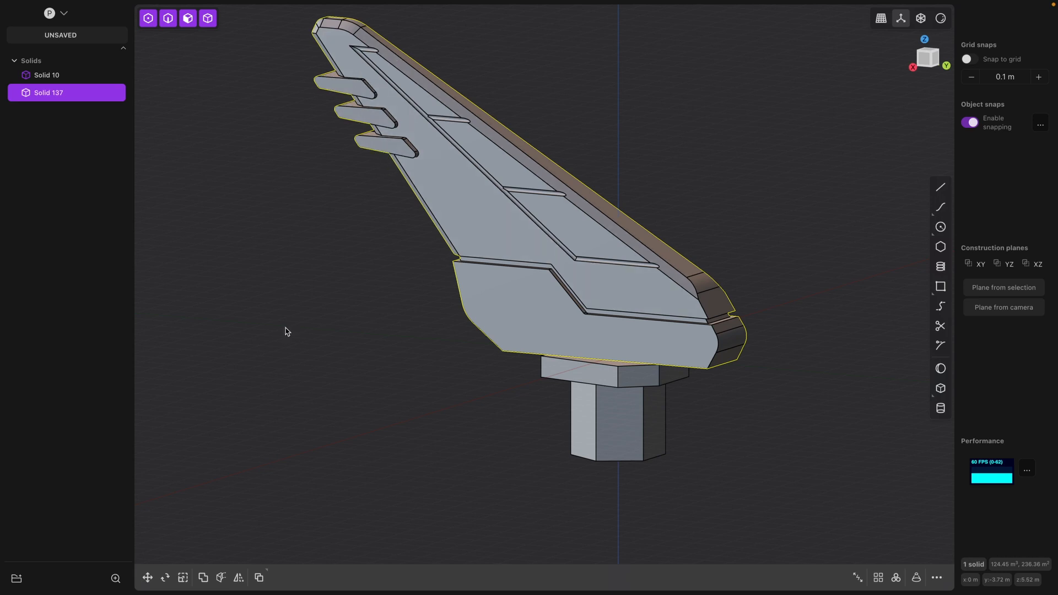
click(418, 406)
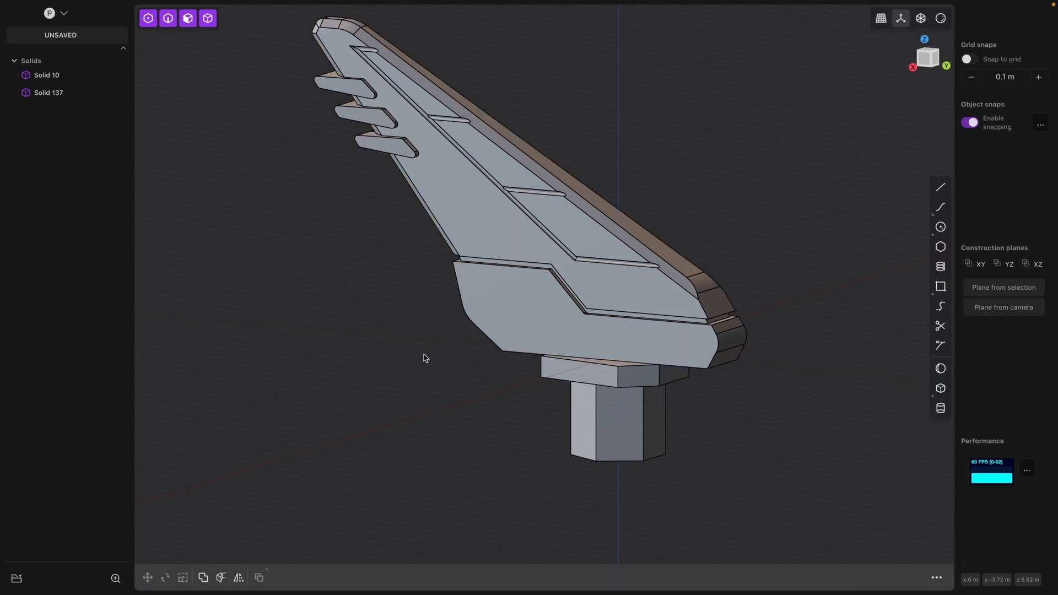
shift+middle_drag(425, 357, 408, 392)
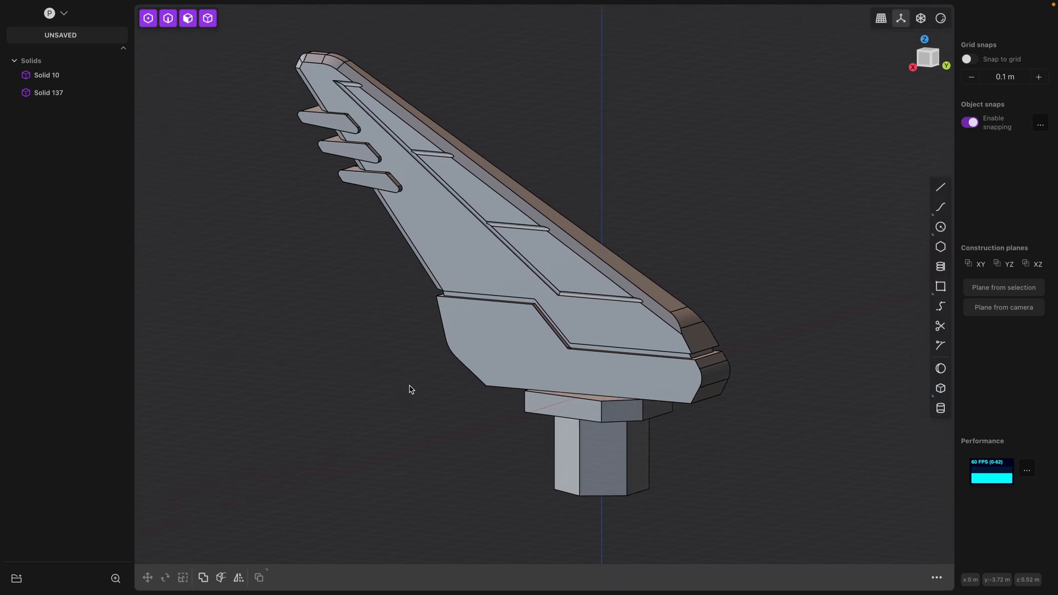
Unite the wing solid and the hexagonal base into a single solid with a Boolean union.
middle_drag(410, 387, 362, 404)
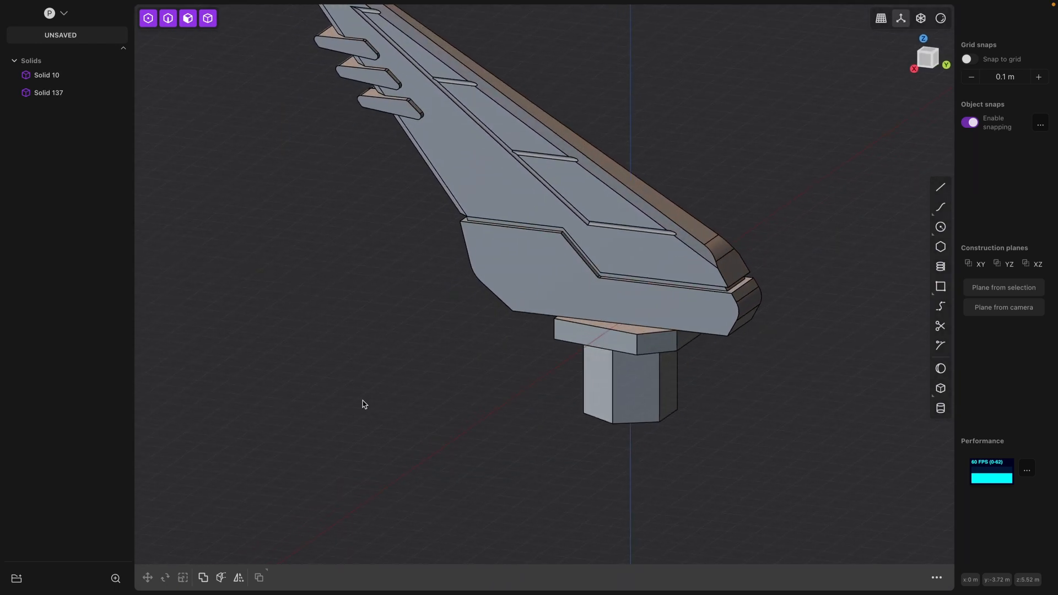
click(540, 258)
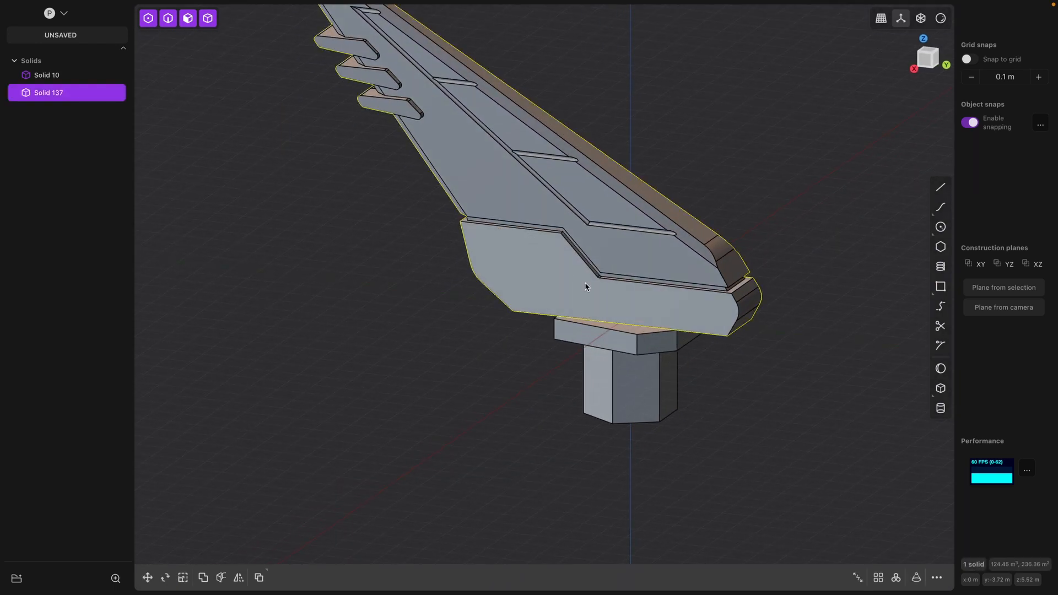
shift+click(635, 381)
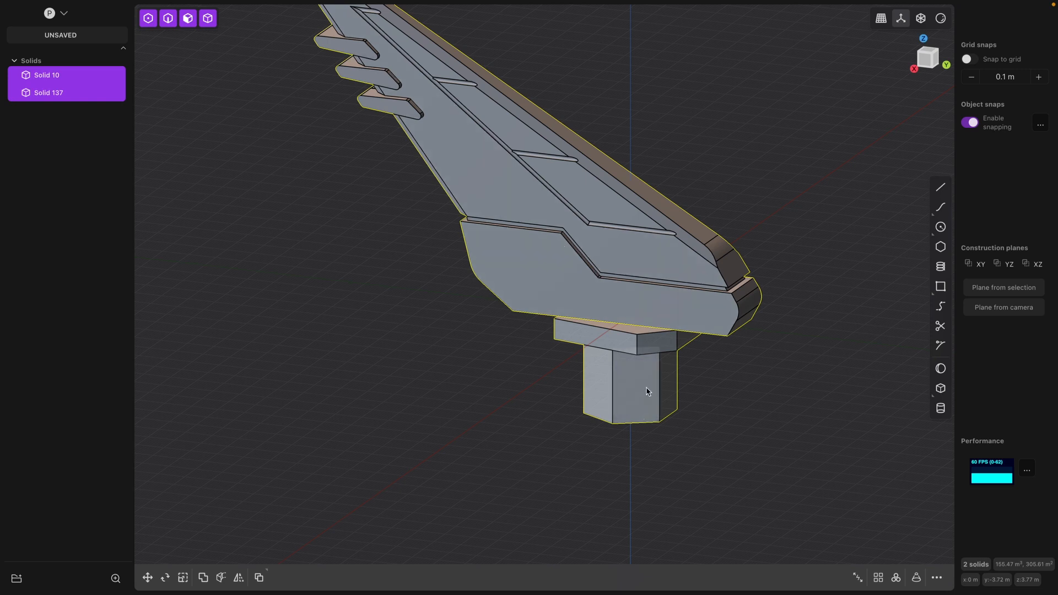
key(q)
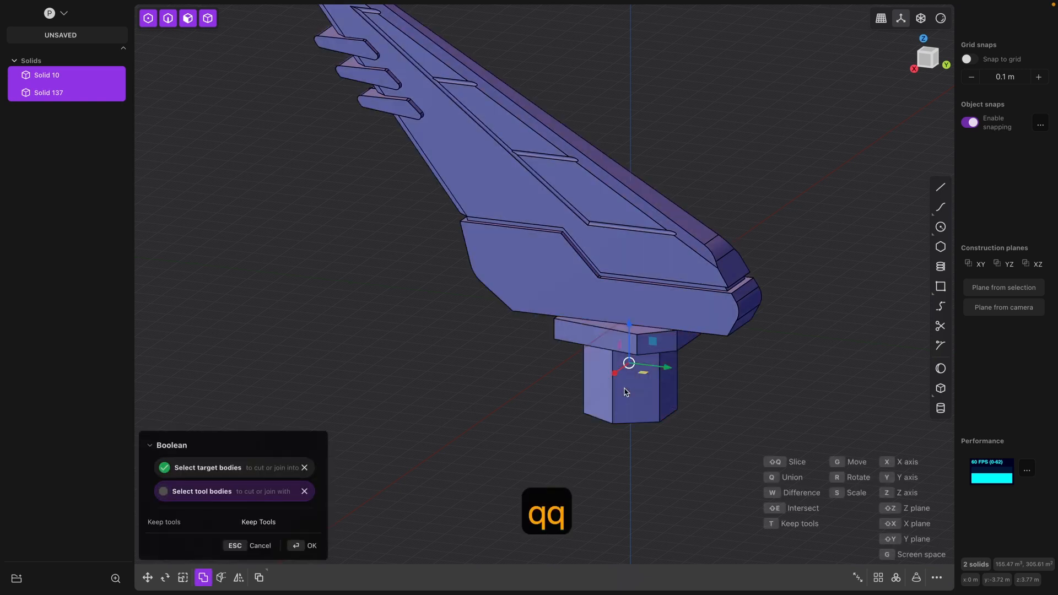
right_click(517, 391)
scroll(492, 437, up, 2)
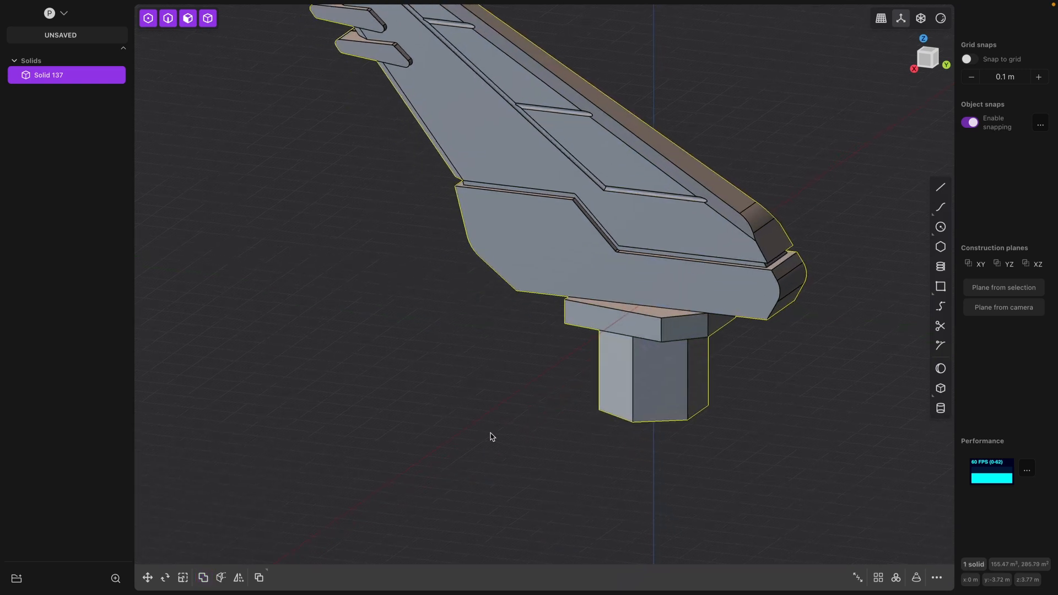
shift+middle_drag(523, 425, 384, 428)
middle_drag(669, 449, 650, 426)
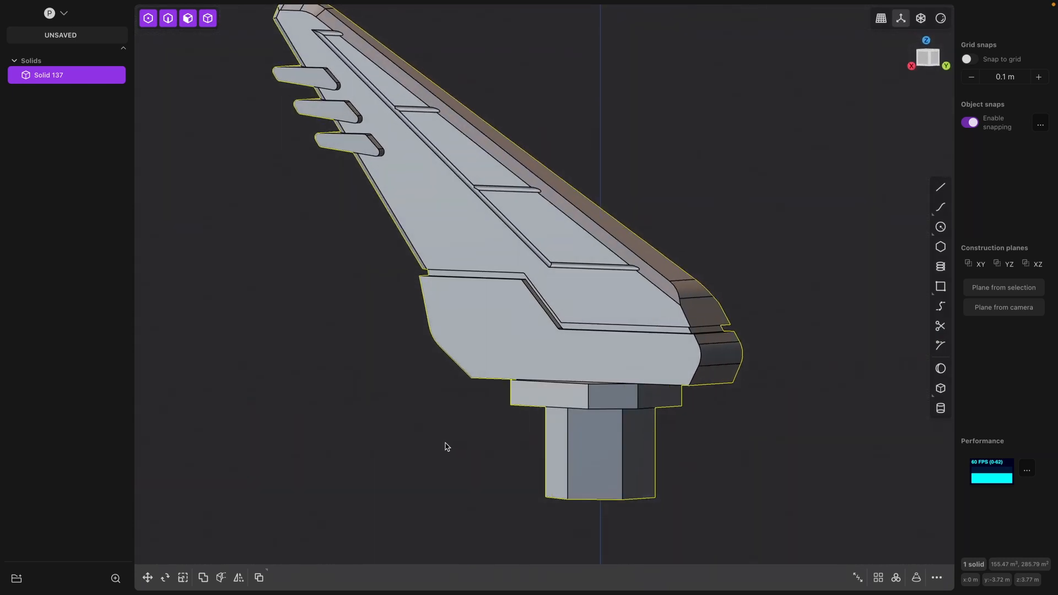
shift+middle_drag(446, 446, 451, 470)
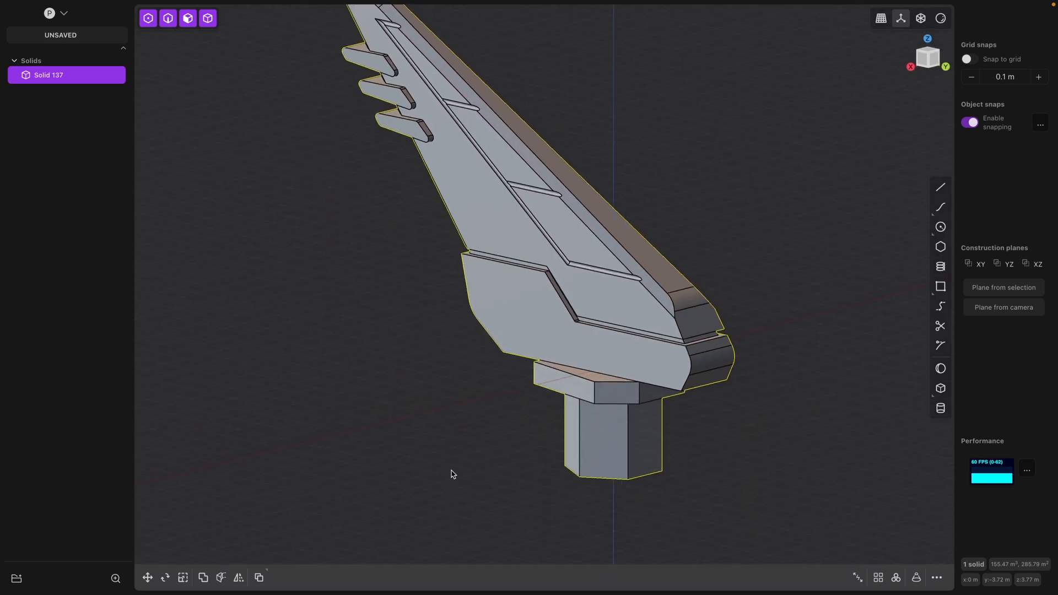
scroll(441, 459, down, 2)
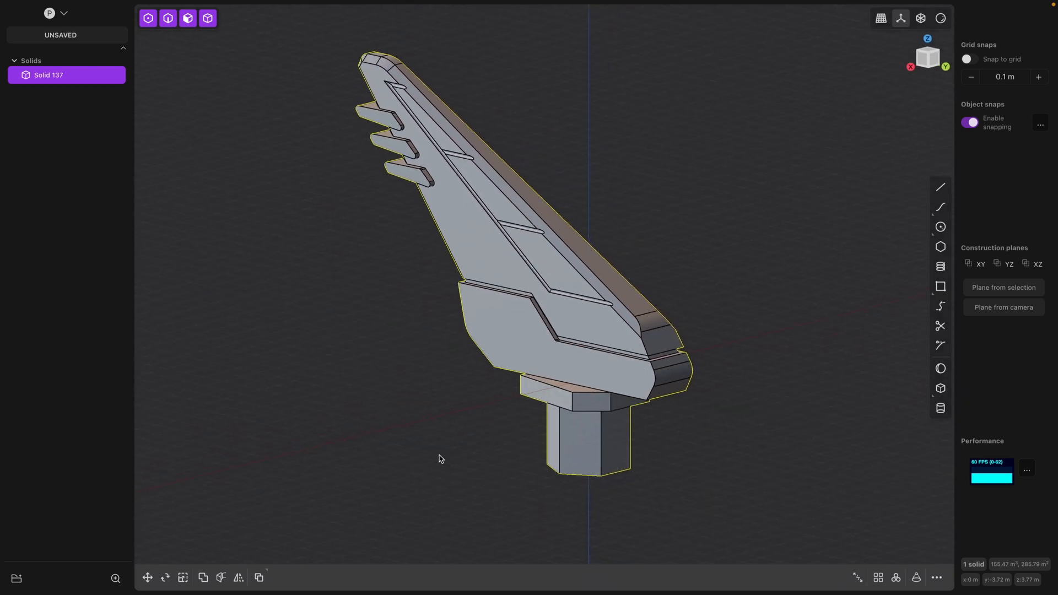